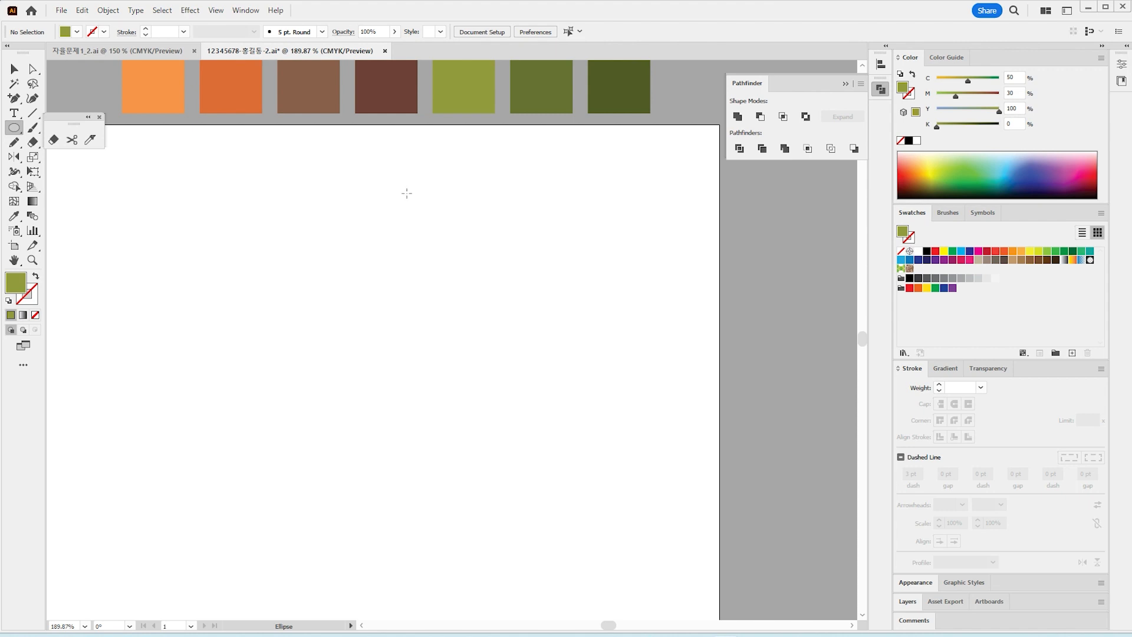
Draw a green ellipse about 18.9 mm wide and 46.5 mm high and place smaller tilted copies to its left
drag(355, 136, 443, 351)
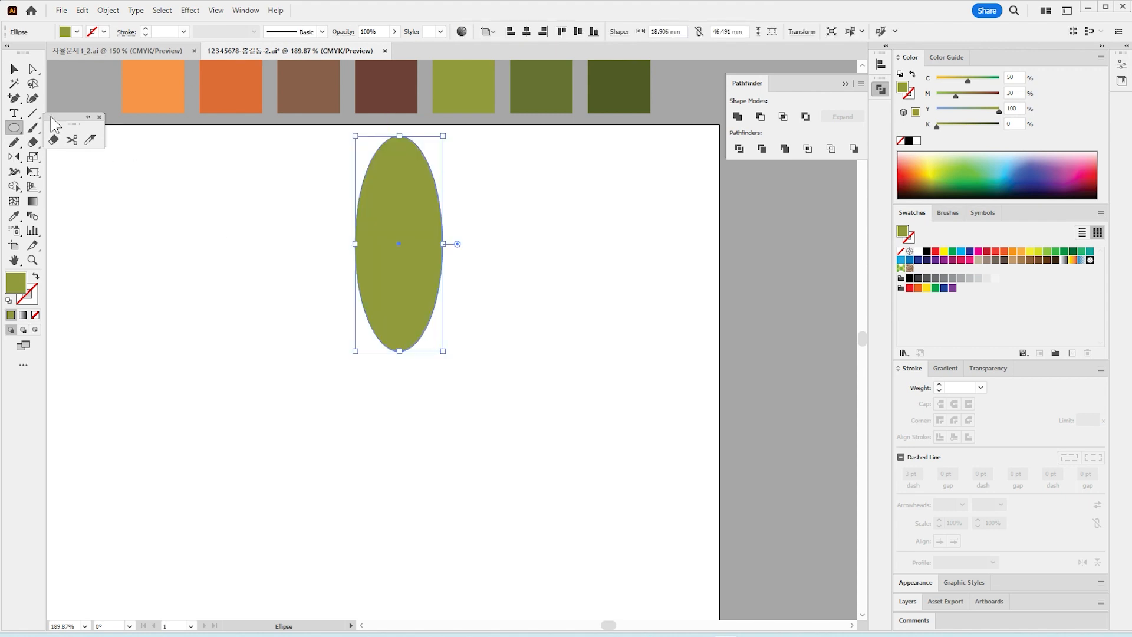
click(14, 70)
drag(417, 245, 363, 251)
drag(389, 362, 348, 308)
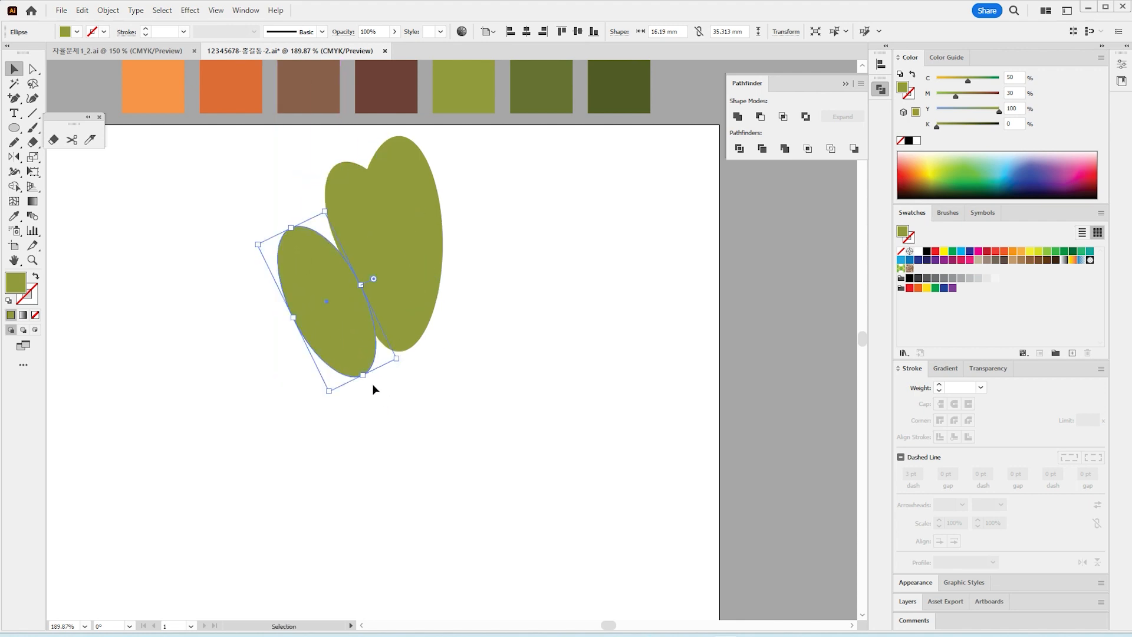
Adjust the tilt and position of the two smaller ellipses so they fan out leftward from the tall ellipse's base
drag(373, 389, 396, 372)
drag(373, 317, 383, 326)
key(ctrl+z)
key(ctrl+z)
key(ctrl+z)
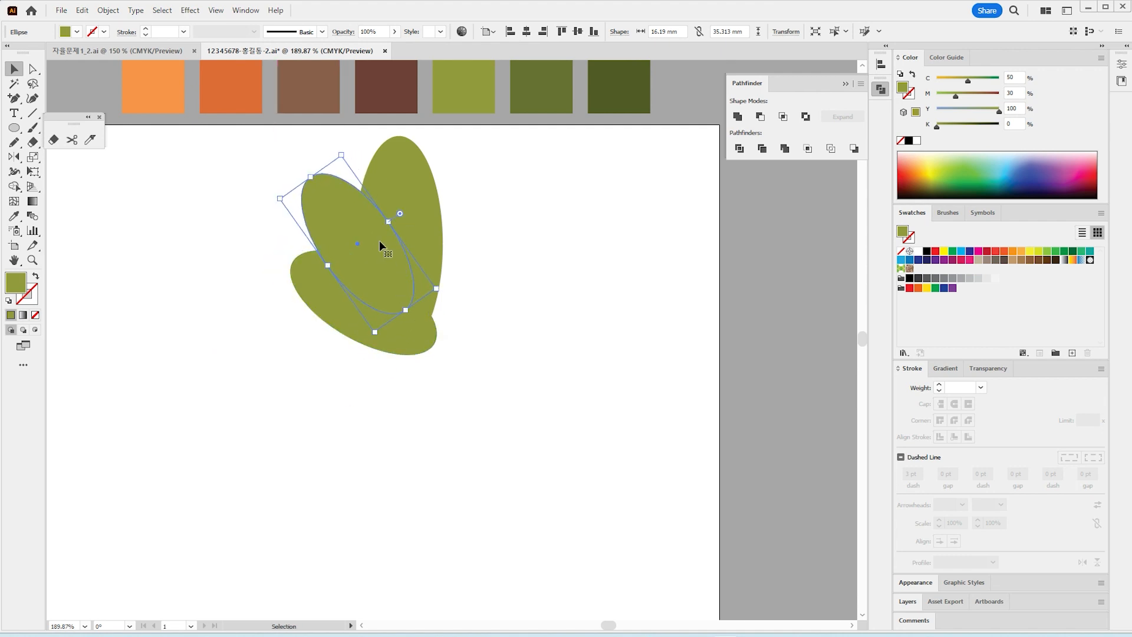
drag(380, 240, 386, 242)
click(443, 184)
click(413, 191)
click(340, 199)
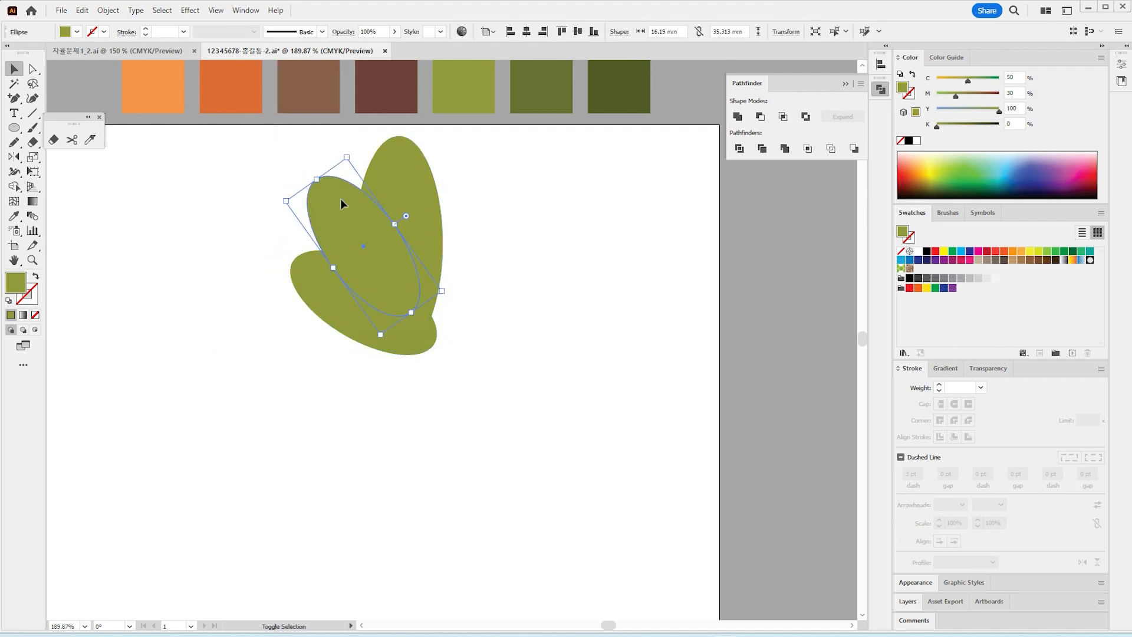
Unite the three overlapping ellipses into one shape and erase its right part along the tall ellipse's vertical centre line
key(ctrl+a)
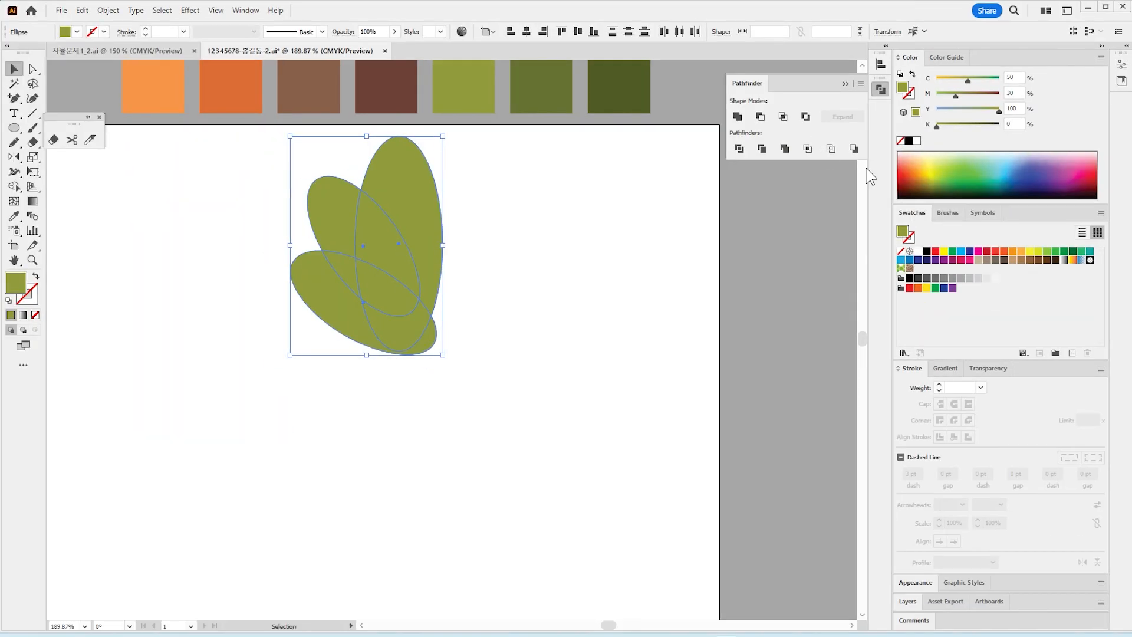
click(737, 116)
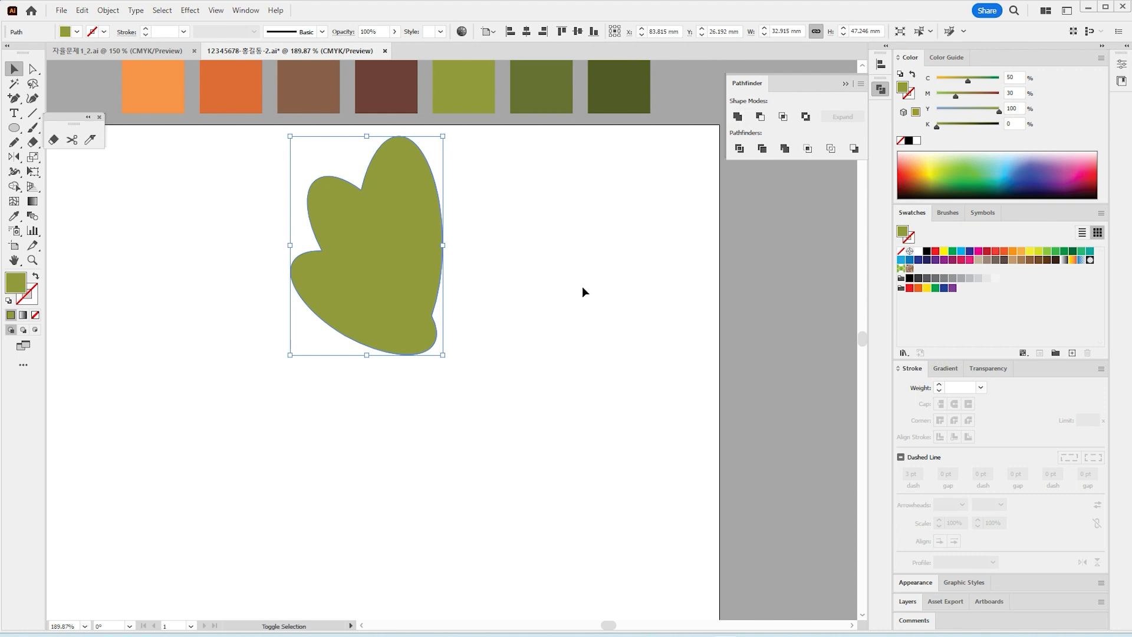
key(shift+e)
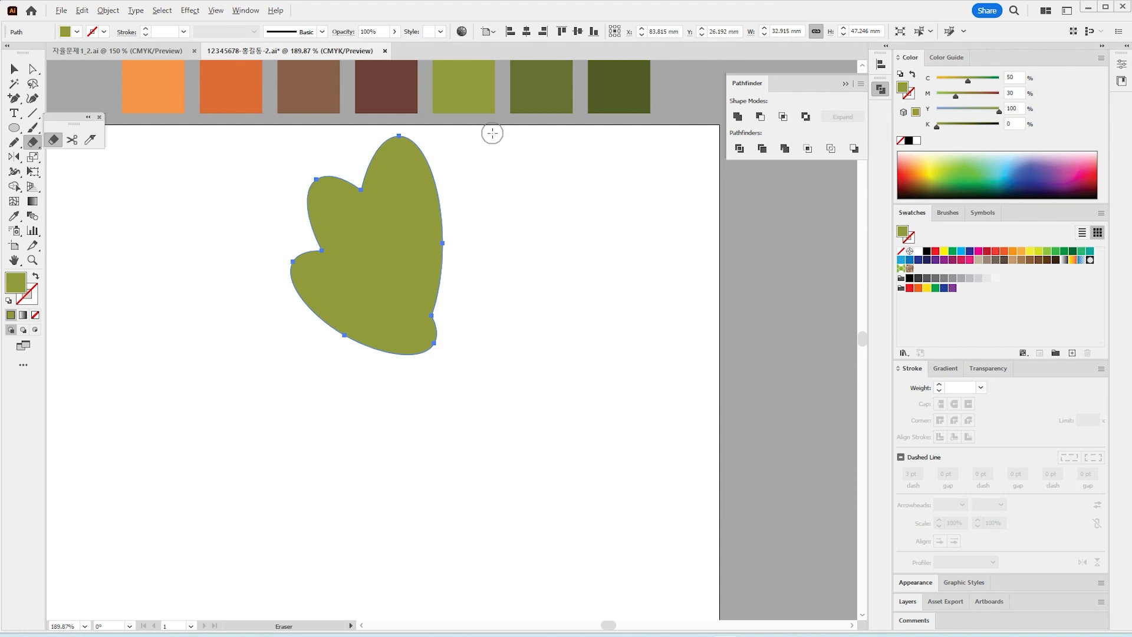
mouse_move(493, 185)
mouse_down()
mouse_move(461, 334)
mouse_move(413, 387)
mouse_move(398, 386)
mouse_up()
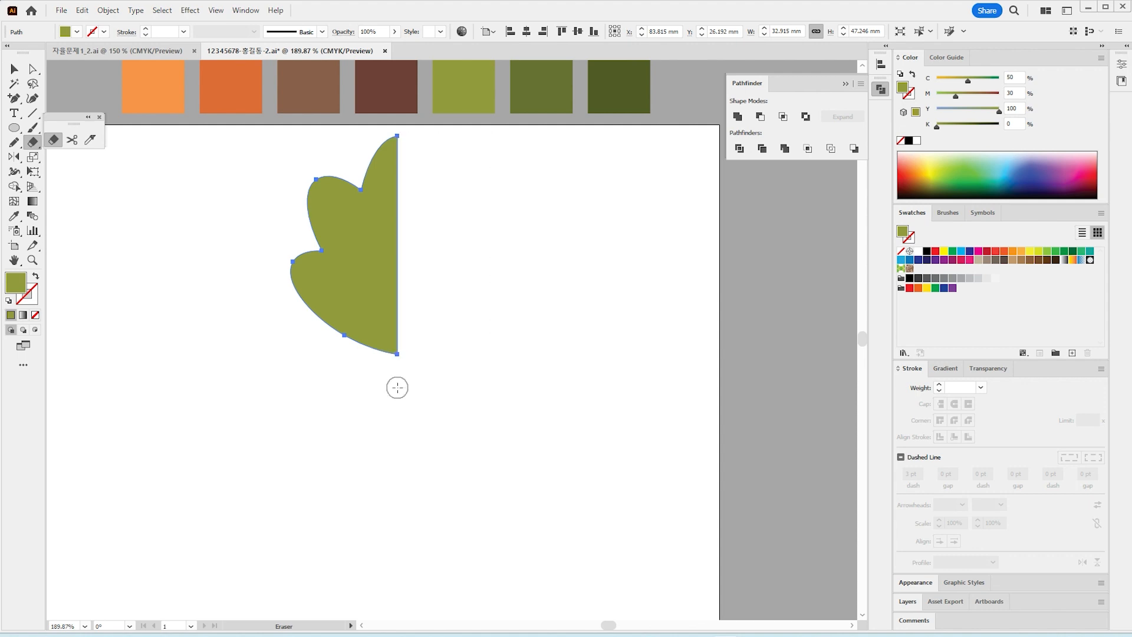
click(14, 70)
click(207, 374)
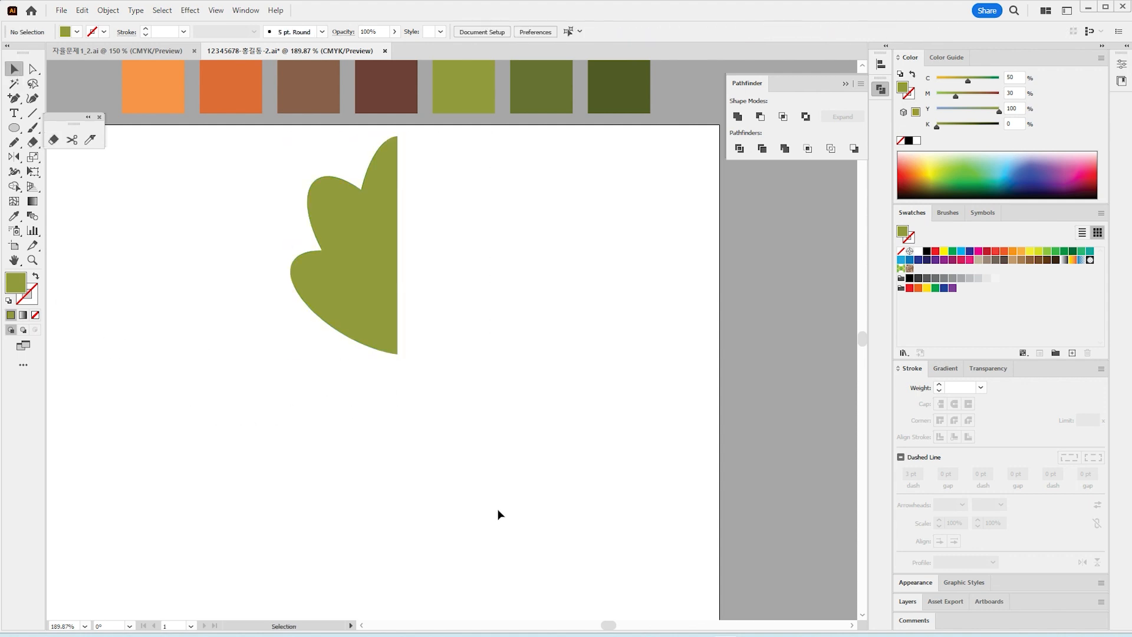
Reflect a copy of the half leaf across the vertical axis through its bottom anchor point
click(348, 252)
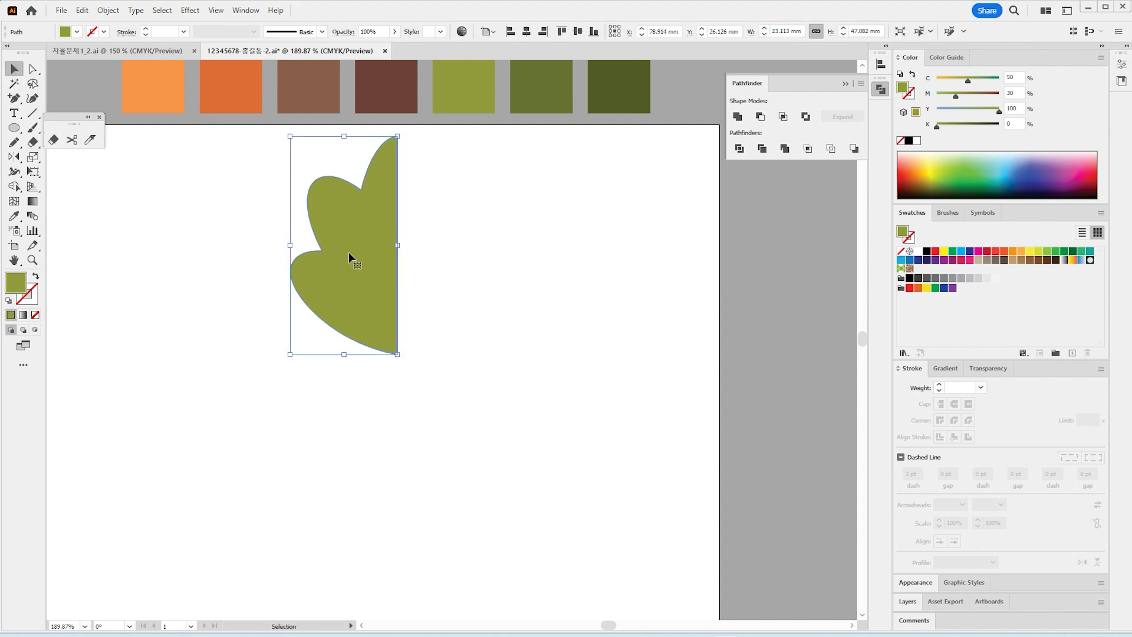
key(o)
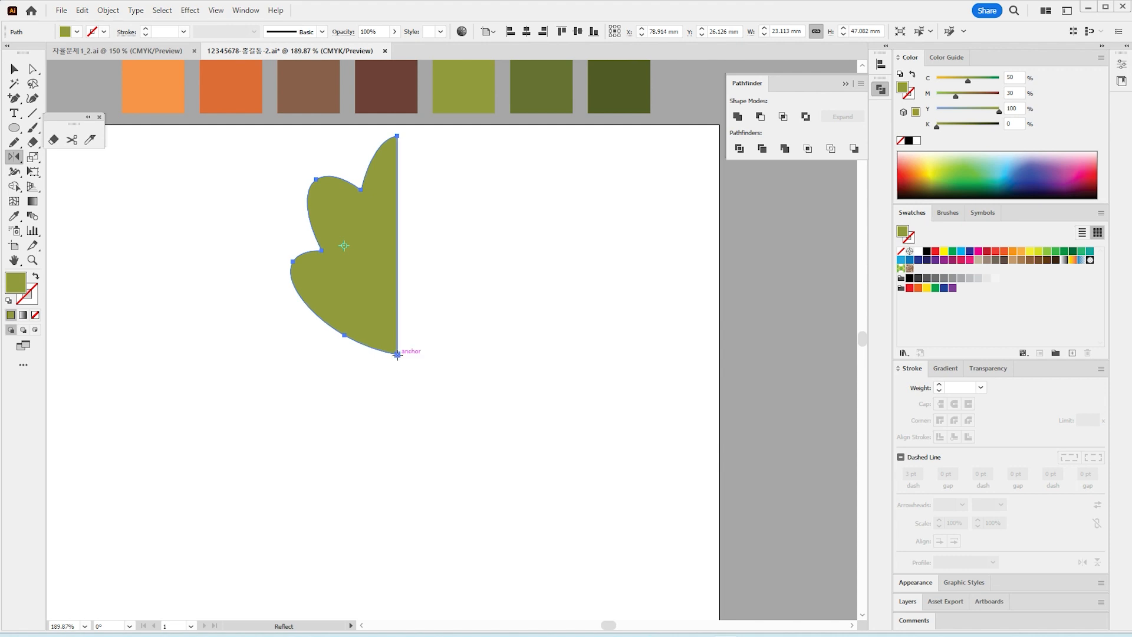
key(ctrl)
alt+click(397, 355)
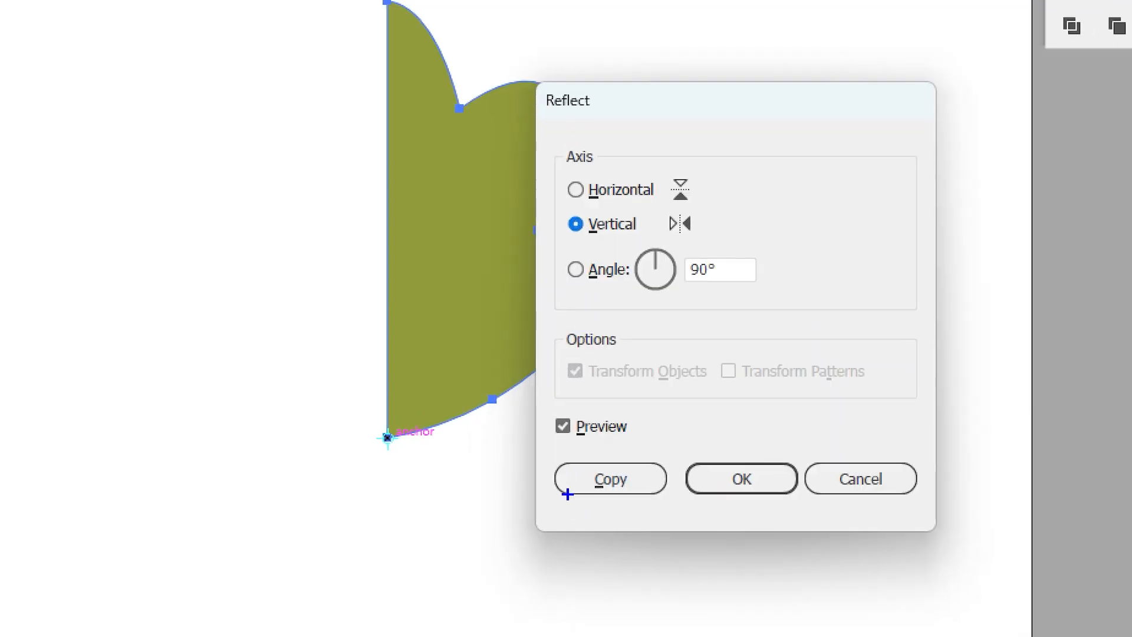
mouse_move(567, 494)
mouse_down()
mouse_move(608, 498)
mouse_move(666, 444)
mouse_move(573, 513)
mouse_move(608, 525)
mouse_up()
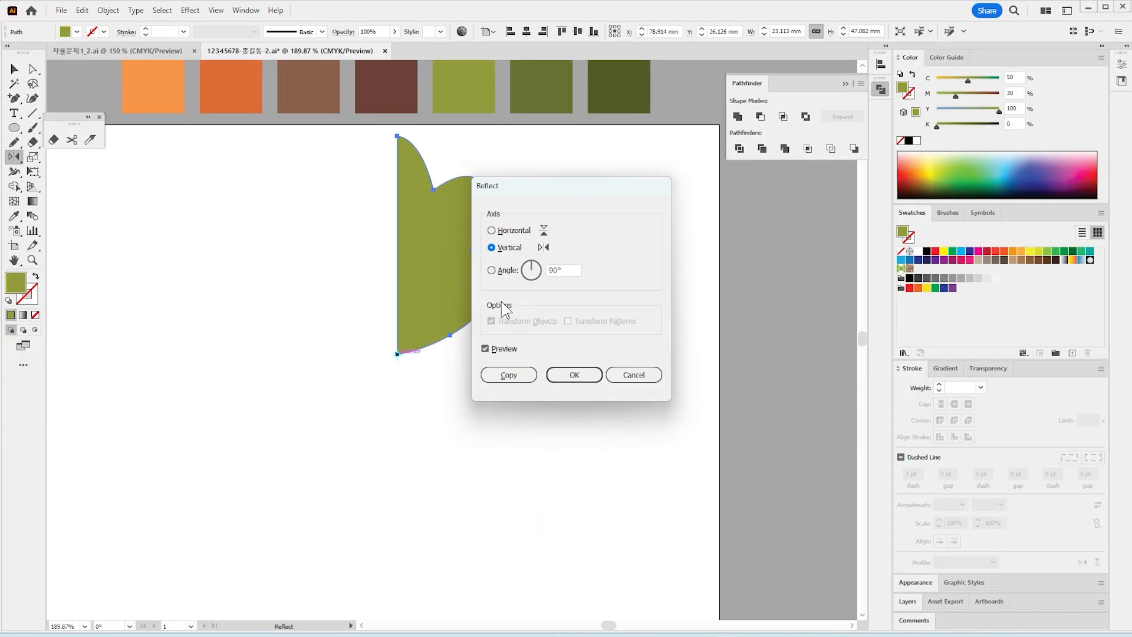
click(513, 373)
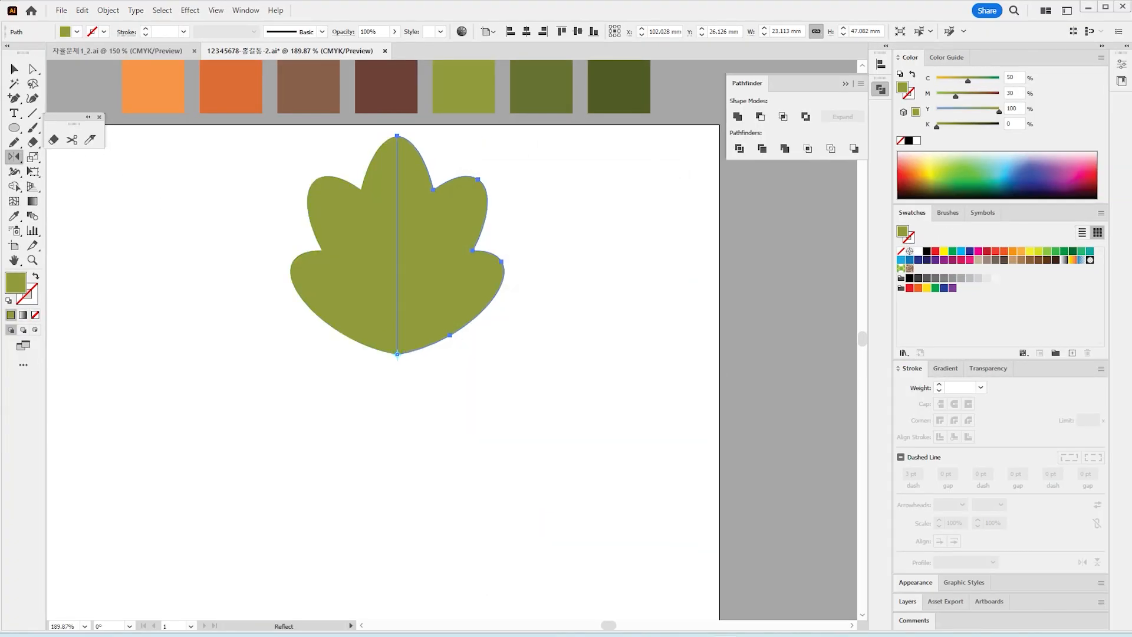
Fill the right leaf half with the medium green sampled from the colour square (C 60, M 40, Y 100, K 20)
click(15, 216)
click(521, 93)
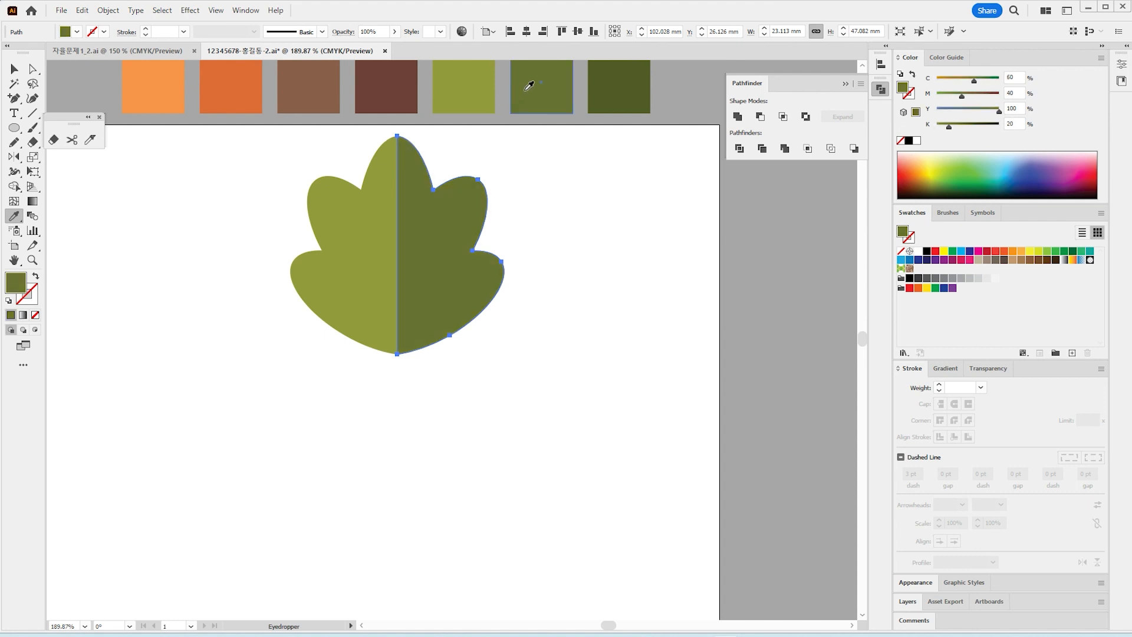
click(14, 69)
click(216, 362)
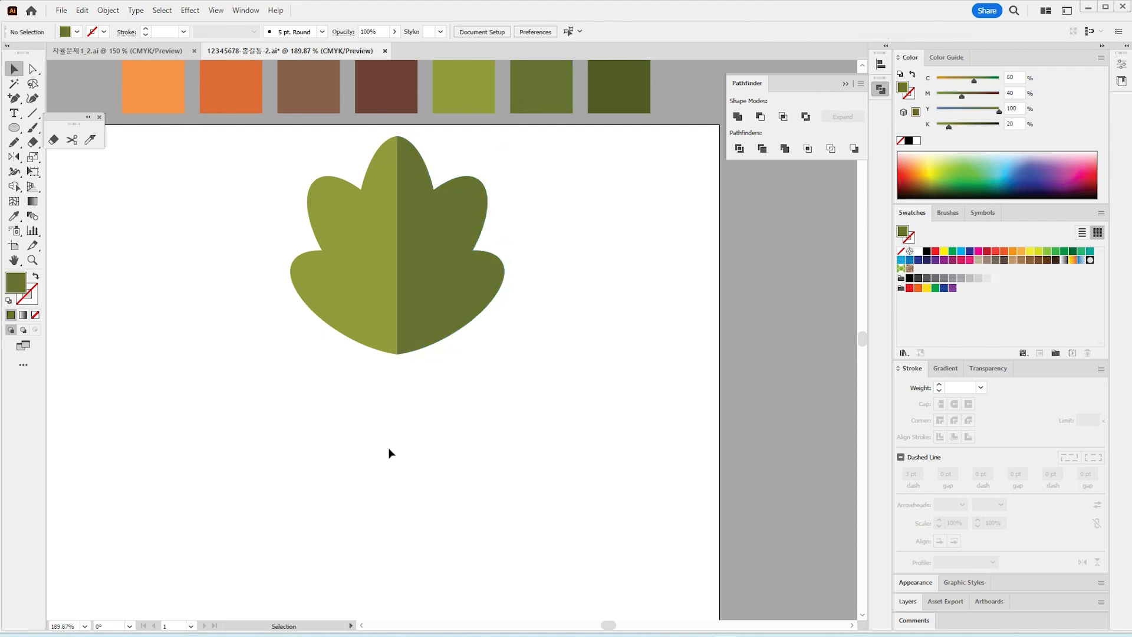
Narrow both leaf halves together to about 37.5 mm wide and move the leaf slightly to the right
click(451, 285)
shift+click(364, 270)
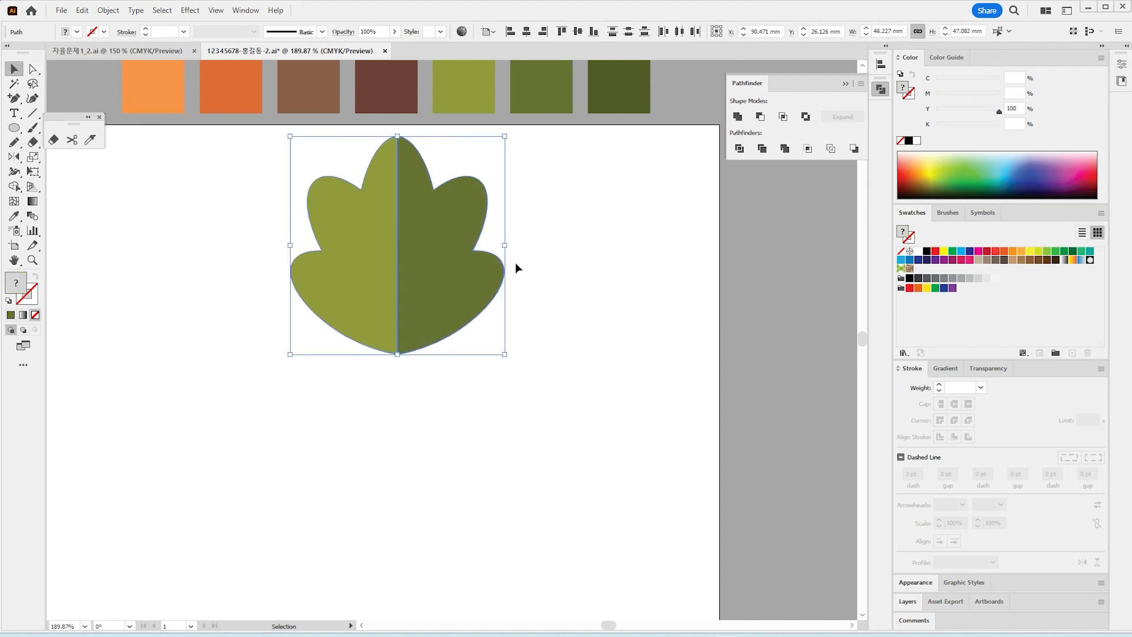
drag(506, 248, 464, 248)
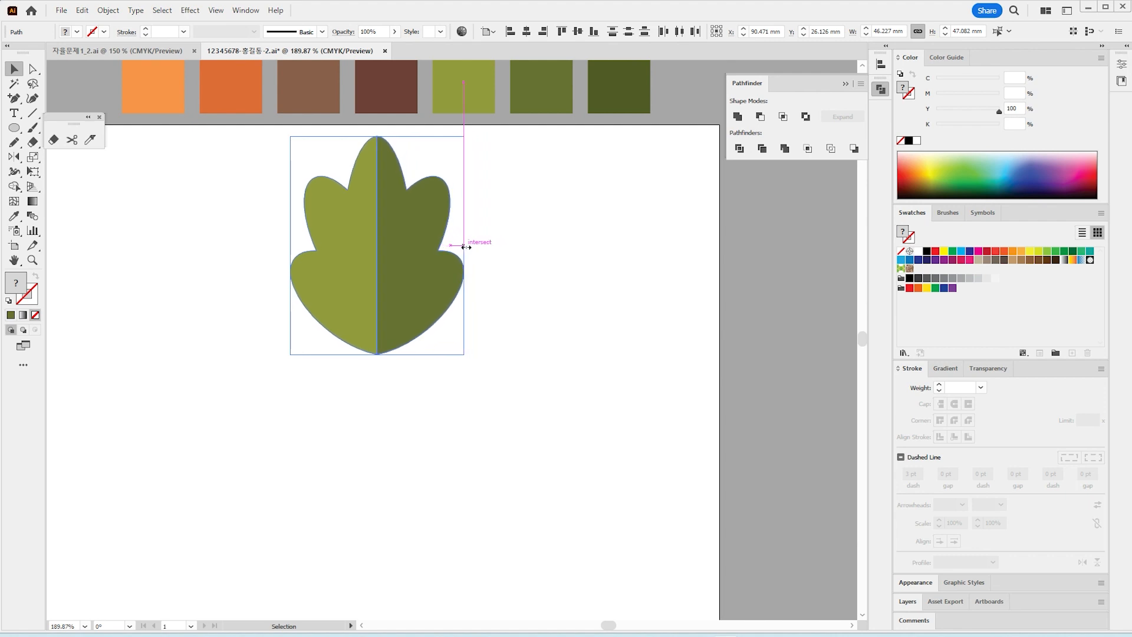
drag(430, 283, 449, 287)
click(532, 442)
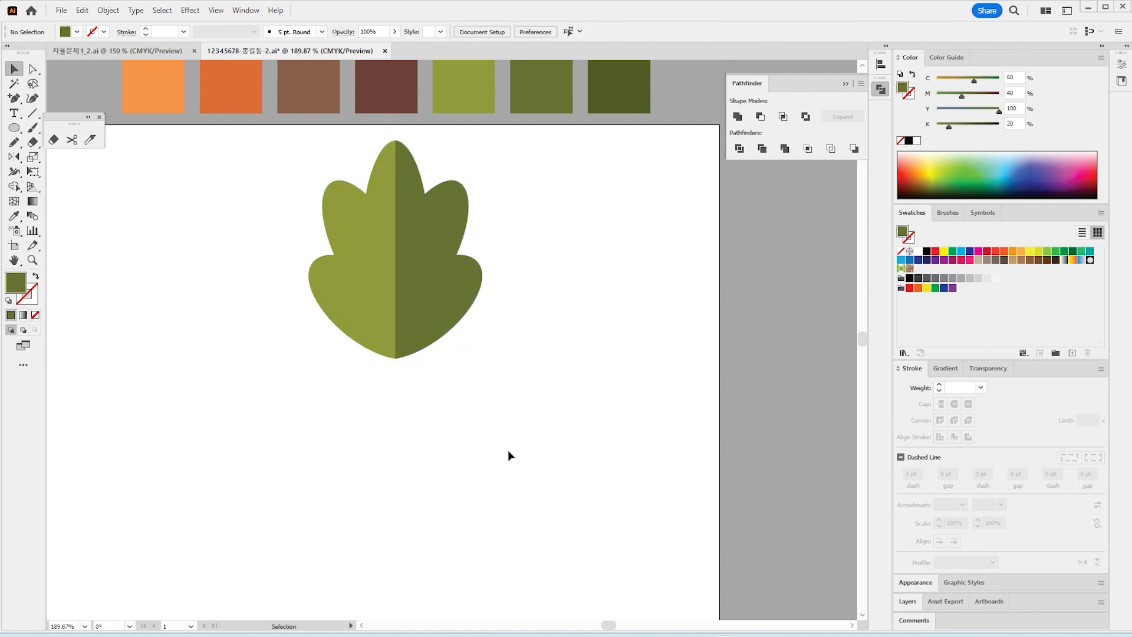
Draw a vertical stem line about 50.3 mm long from the leaf's upper middle to below its base
drag(115, 224, 129, 266)
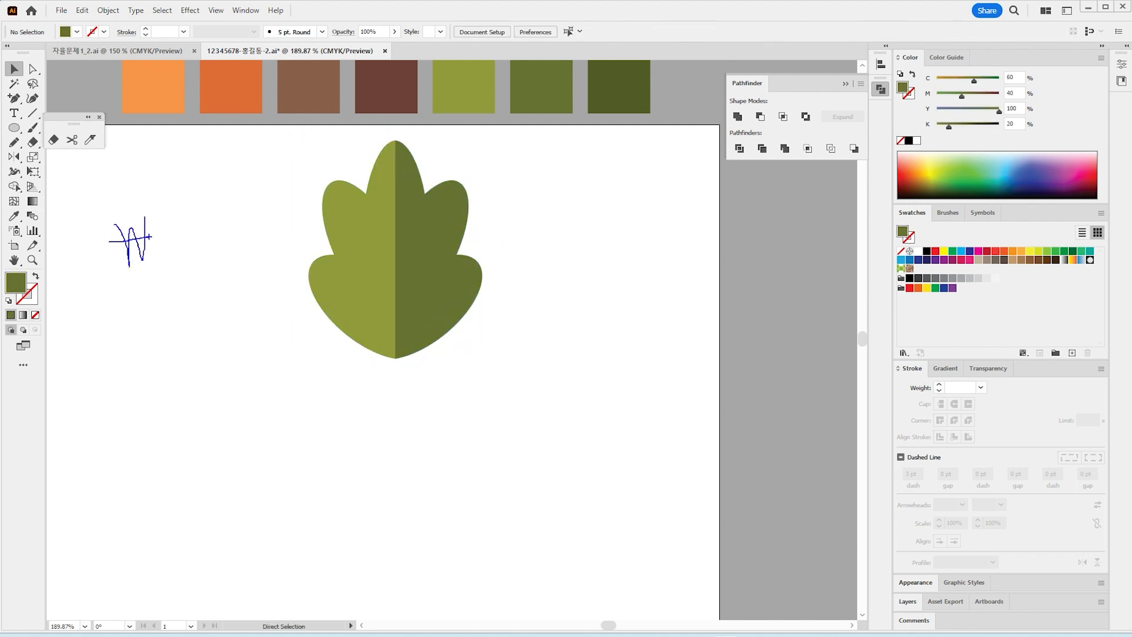
click(33, 113)
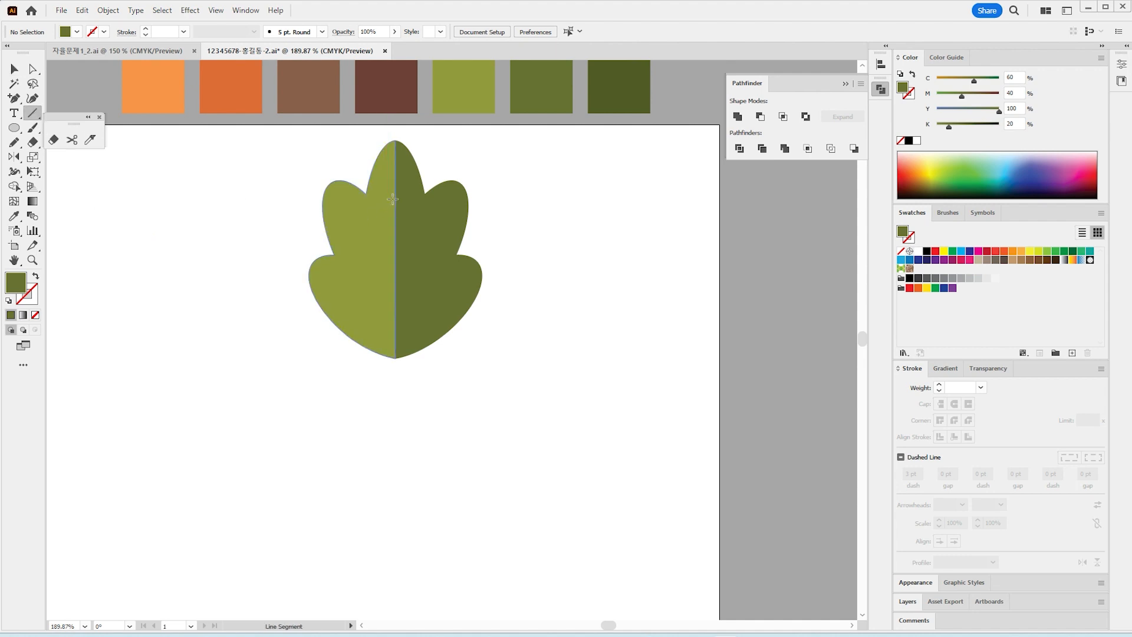
drag(392, 284, 392, 431)
Give the stem line no fill and a 5 pt stroke in the darkest green square's colour (C 60, M 40, Y 100, K 40)
click(15, 216)
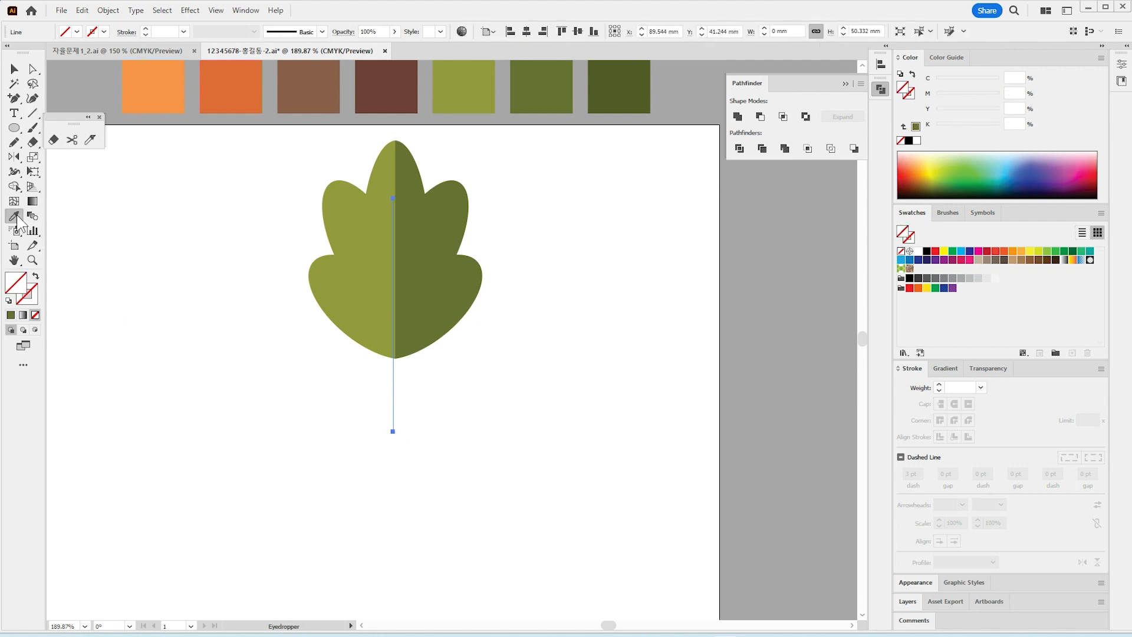
click(614, 92)
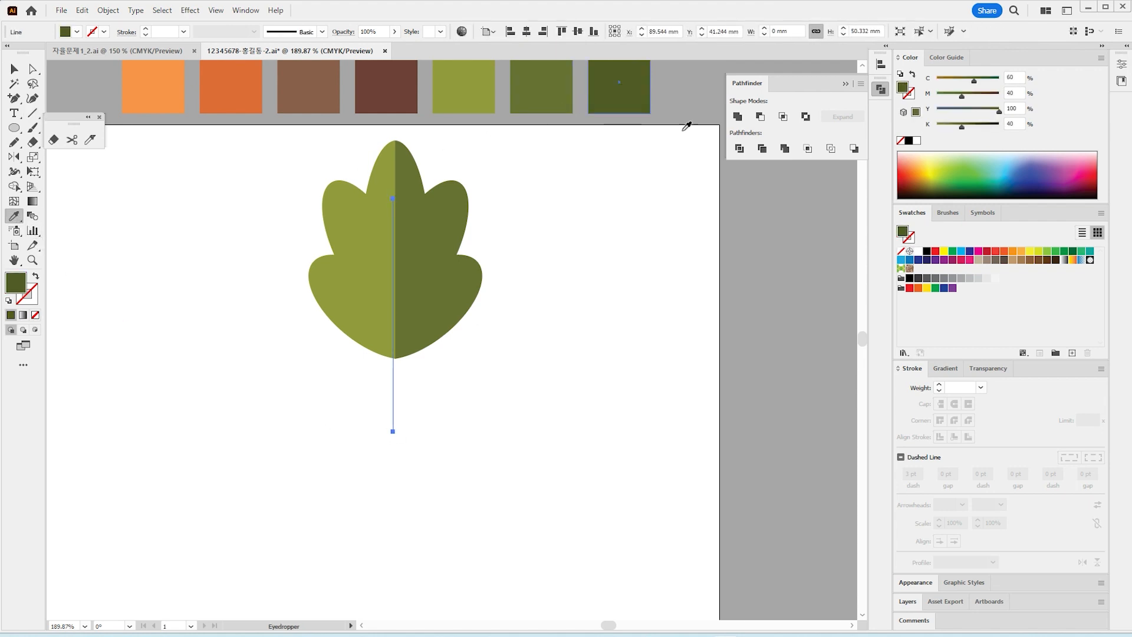
click(939, 384)
click(939, 384)
click(939, 384)
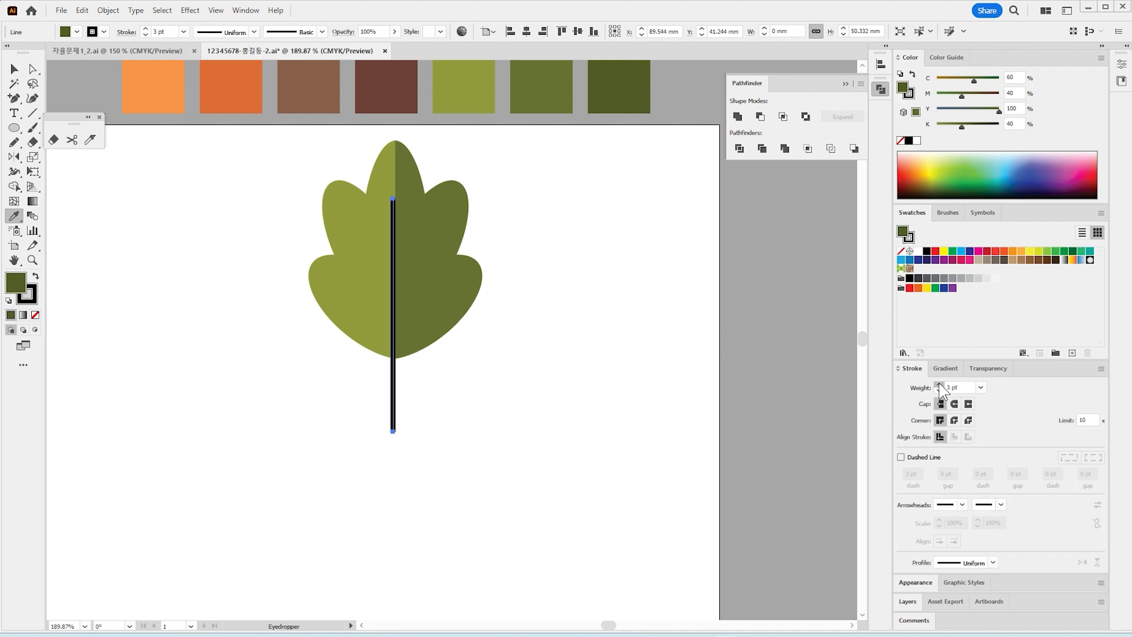
click(939, 383)
click(940, 383)
click(35, 315)
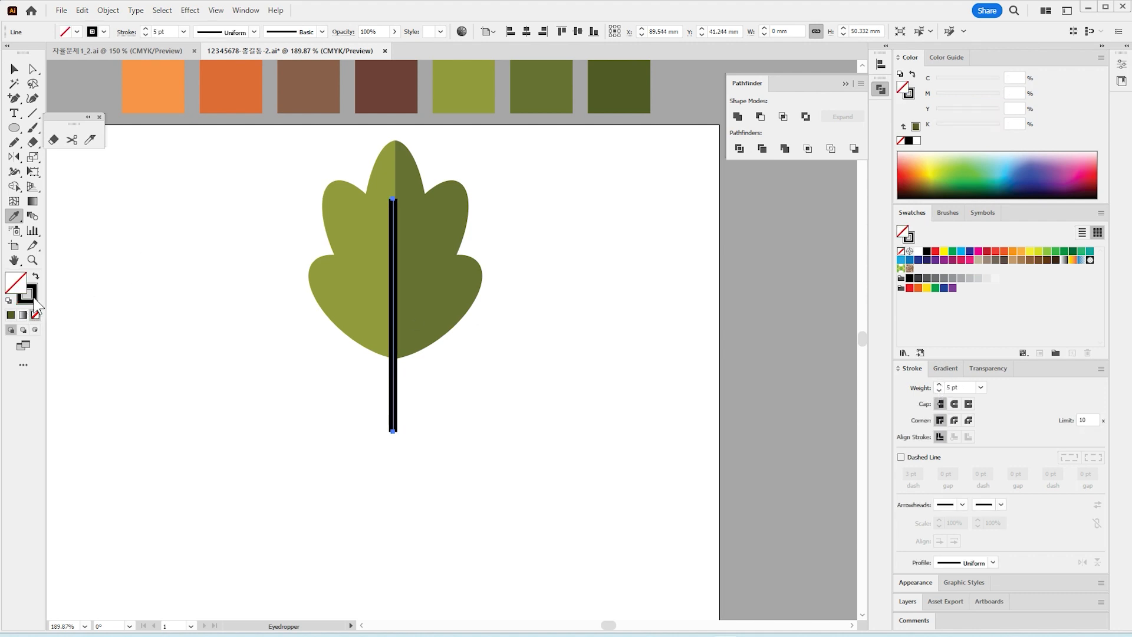
click(32, 300)
click(618, 87)
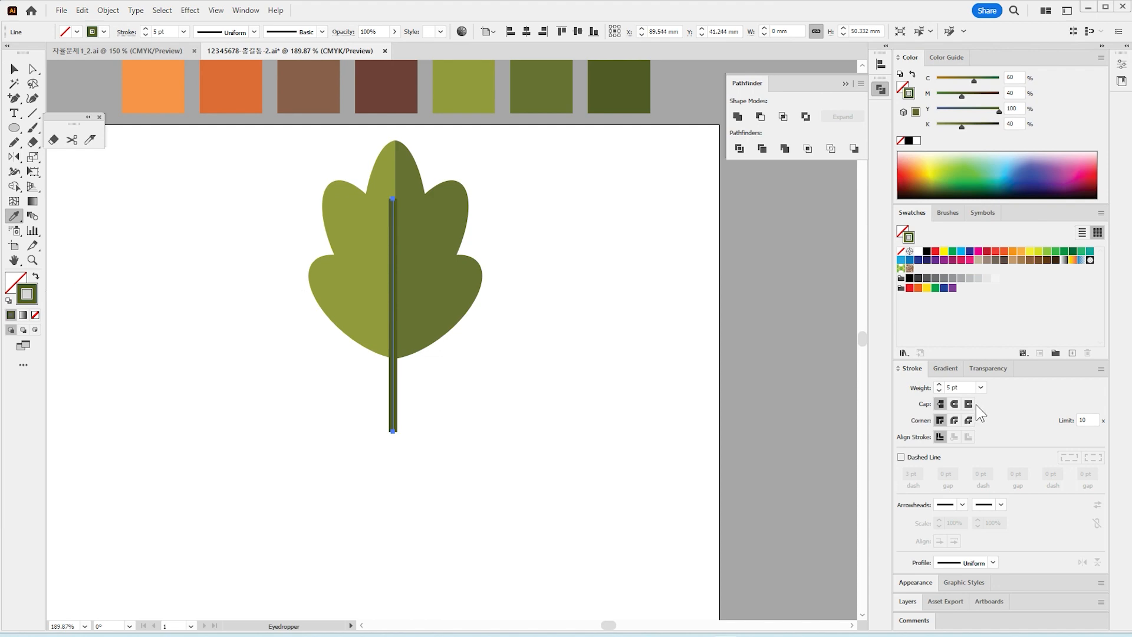
Apply round caps to the stem line and move it onto the seam between the two leaf halves
click(955, 404)
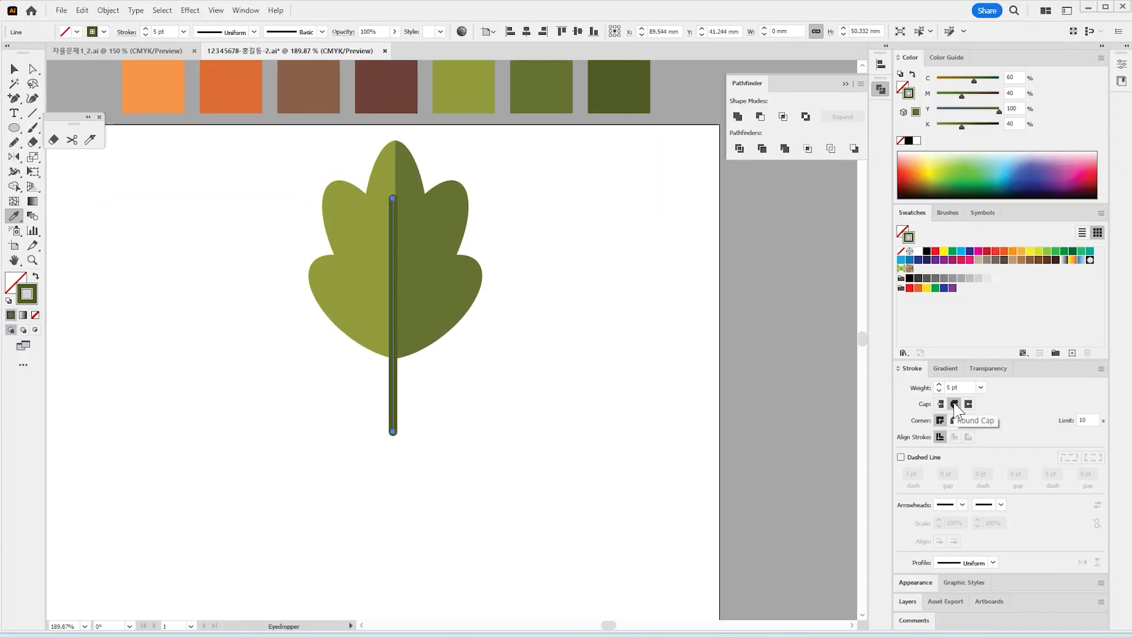
key(v)
drag(393, 307, 395, 298)
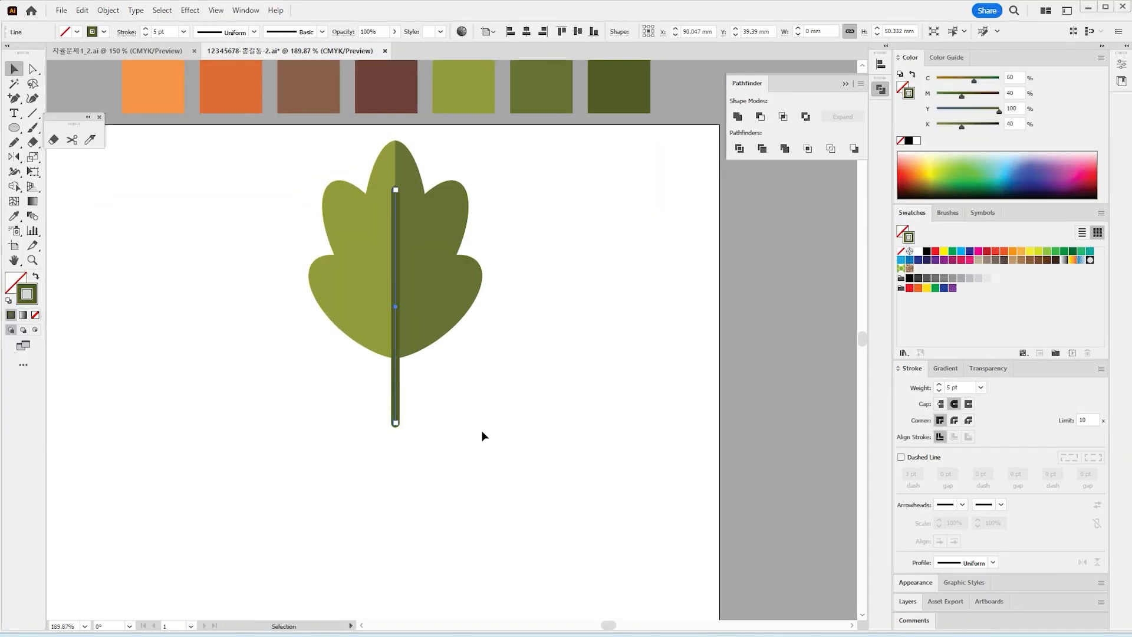
Draw four diagonal vein lines, two on each leaf half, running from the lobes down to the stem
click(32, 112)
drag(335, 221, 394, 288)
drag(439, 216, 400, 249)
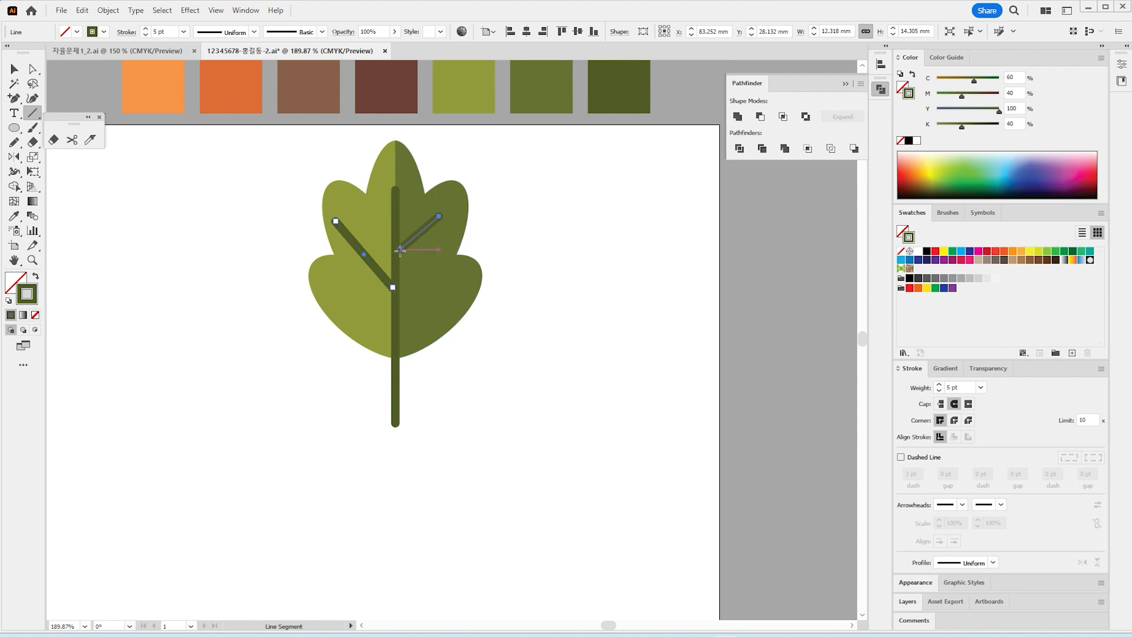
drag(339, 293, 392, 335)
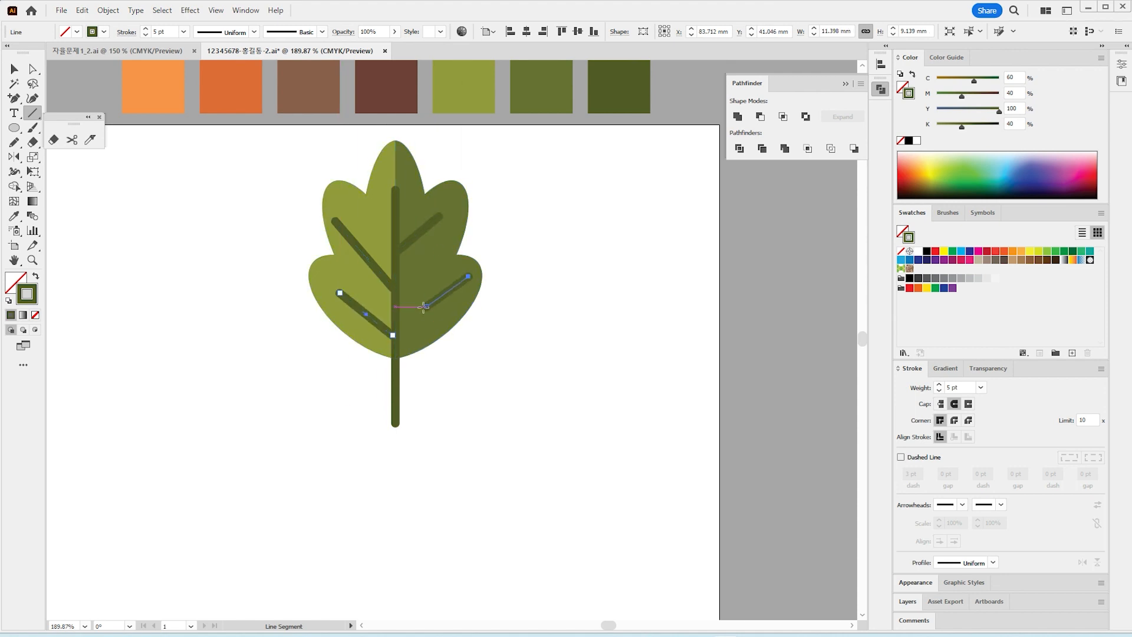
drag(469, 276, 395, 315)
click(14, 69)
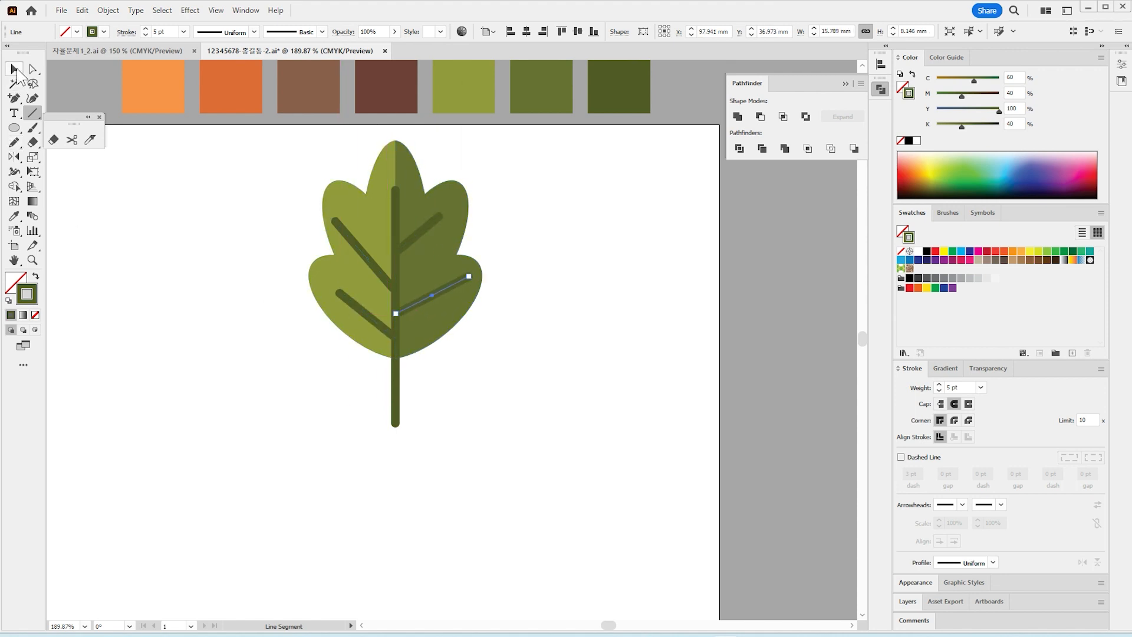
key(ctrl+shift+a)
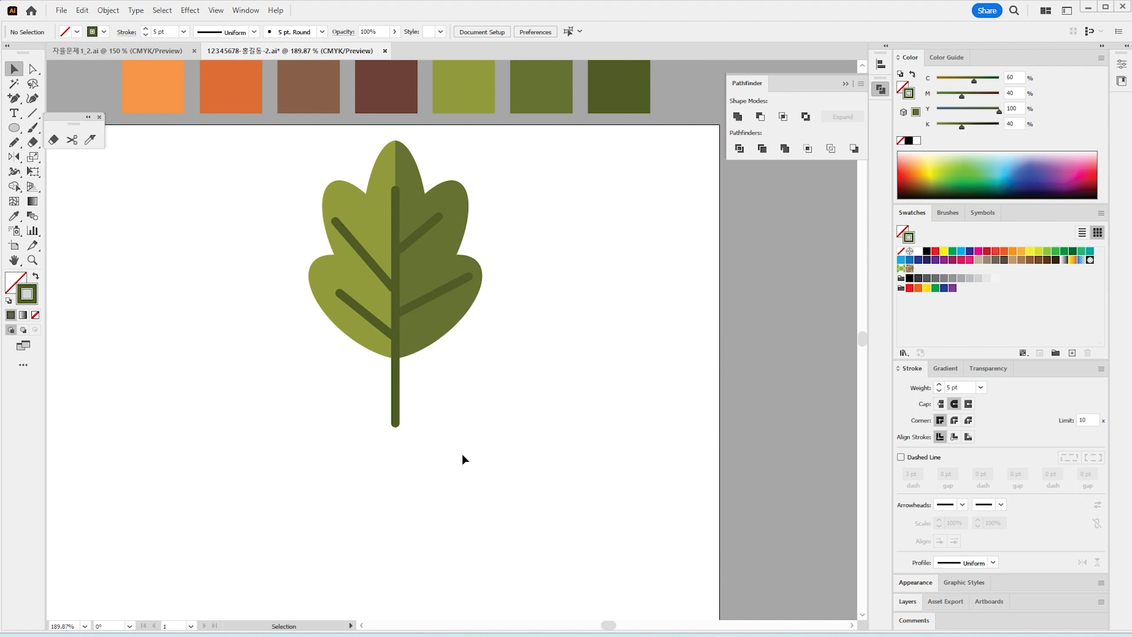
Scale the whole leaf with its stem and veins down proportionally to about 32.9 mm wide by 53.6 mm tall
click(396, 223)
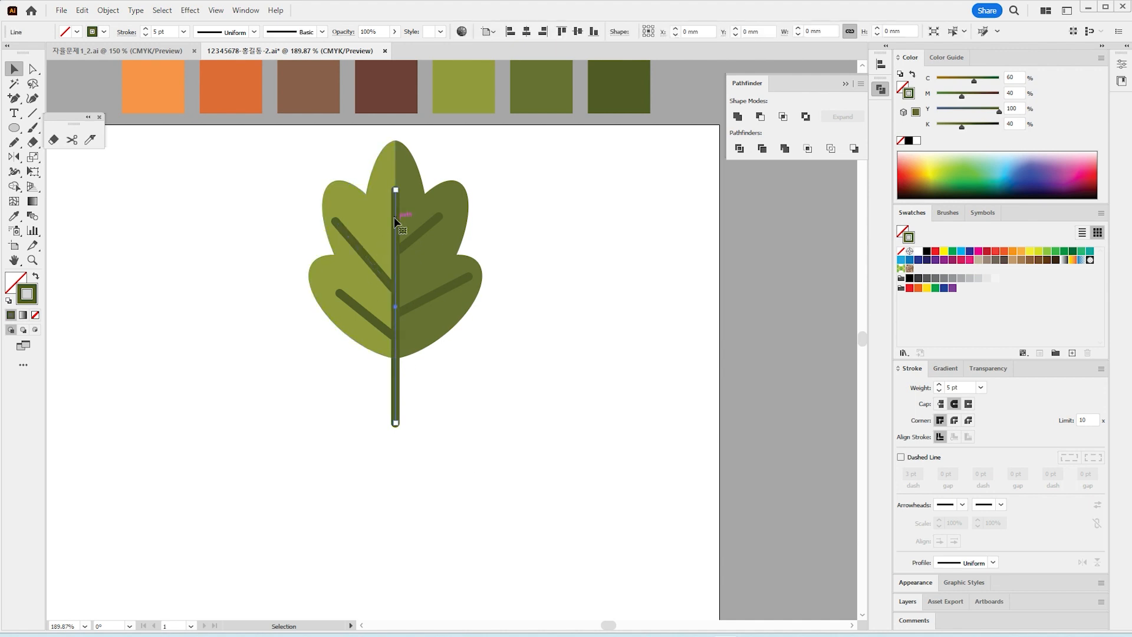
click(358, 252)
click(397, 231)
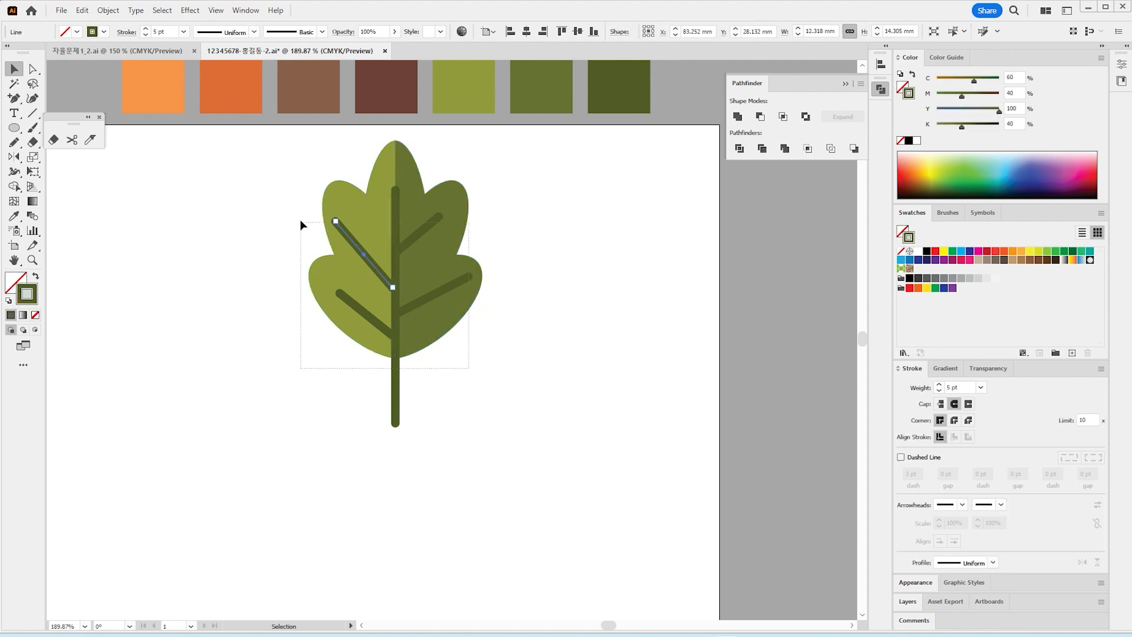
drag(300, 219, 478, 390)
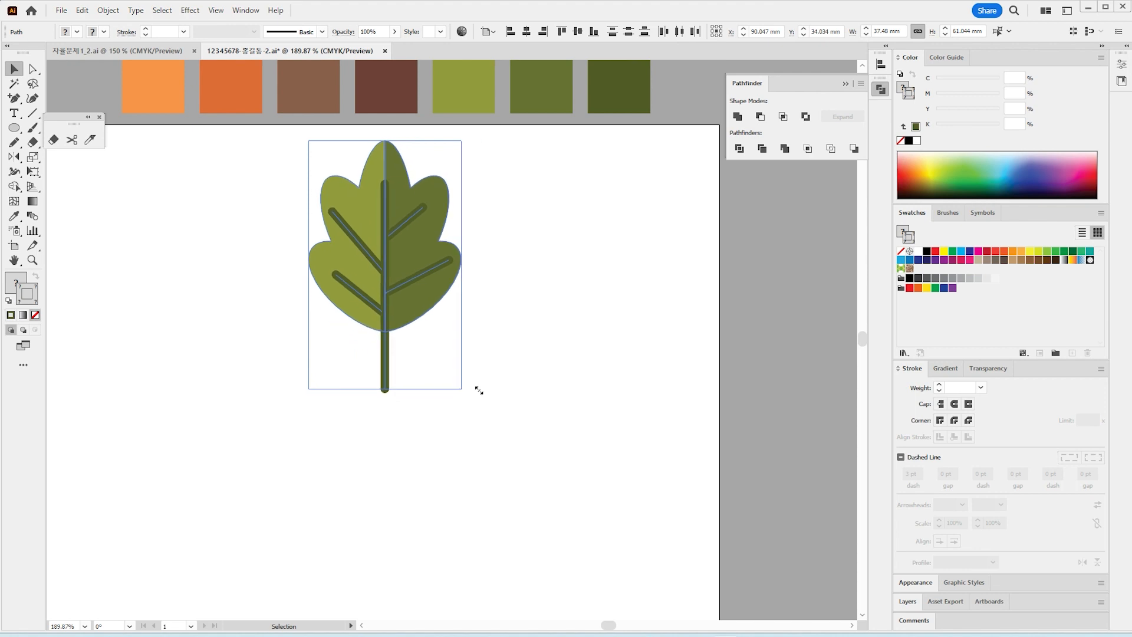
click(505, 401)
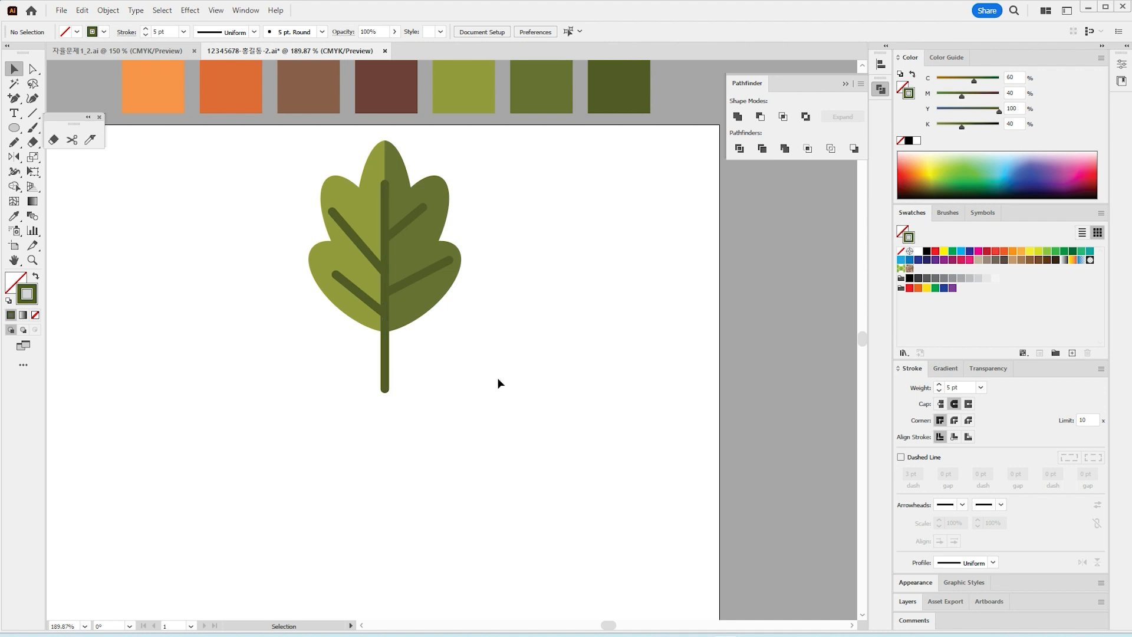
key(s)
key(Return)
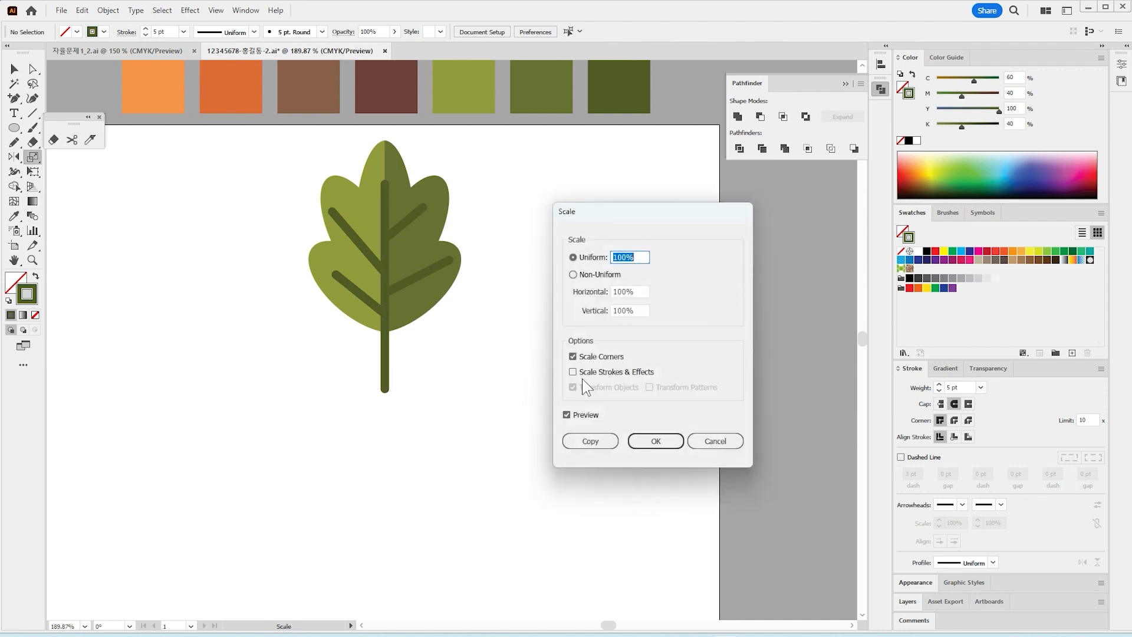
click(716, 443)
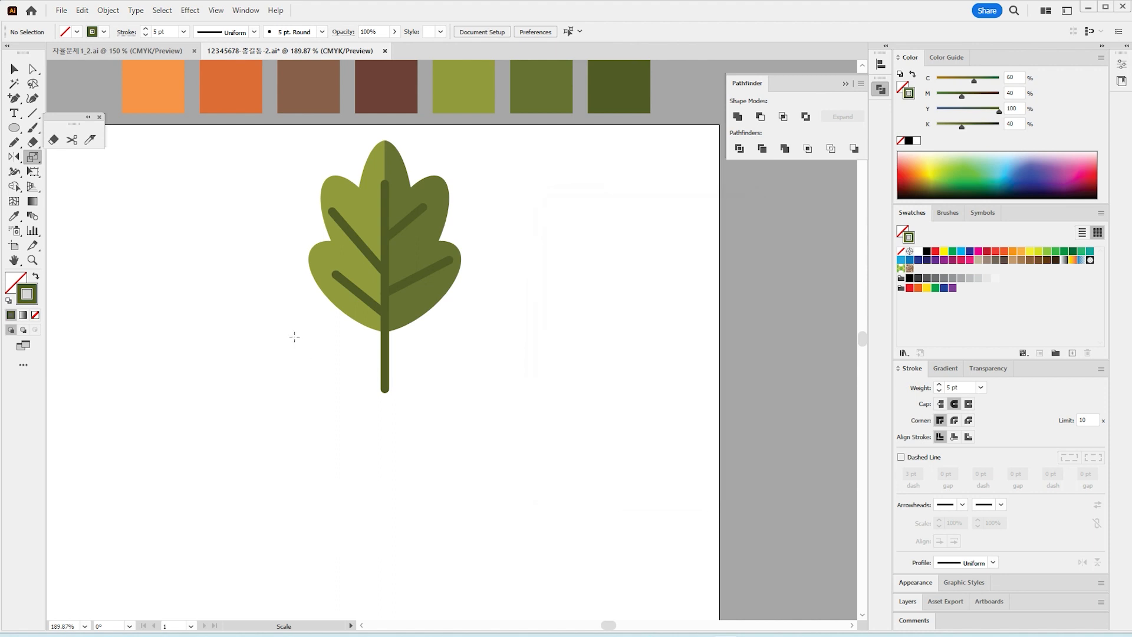
click(15, 69)
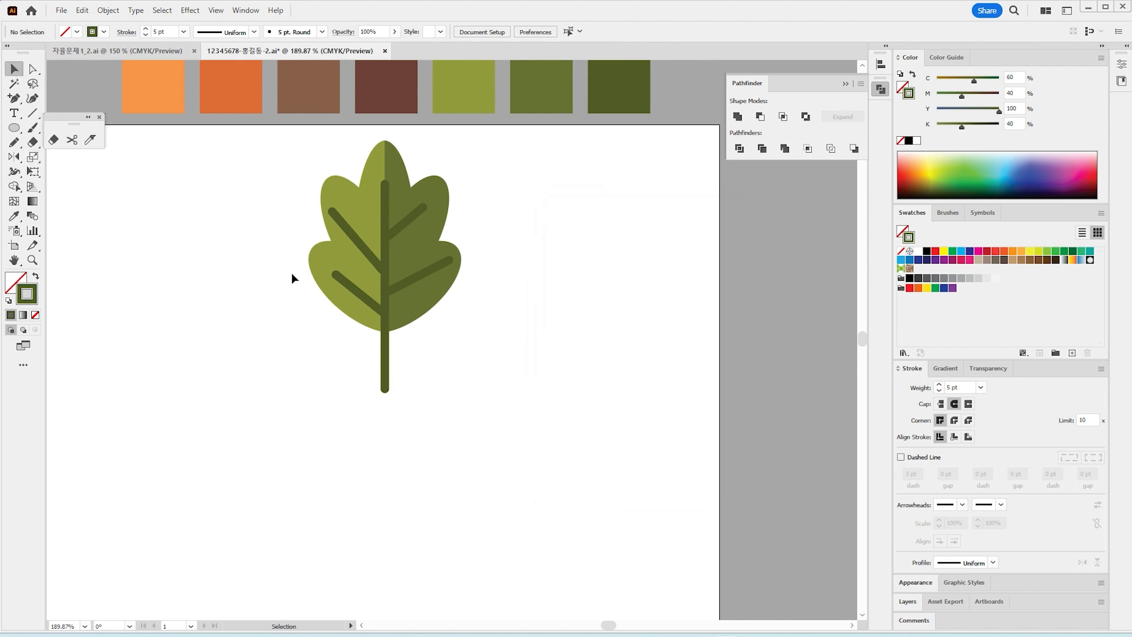
Shorten the upper vein on the leaf's light half slightly from its outer end
click(362, 254)
shift+click(360, 244)
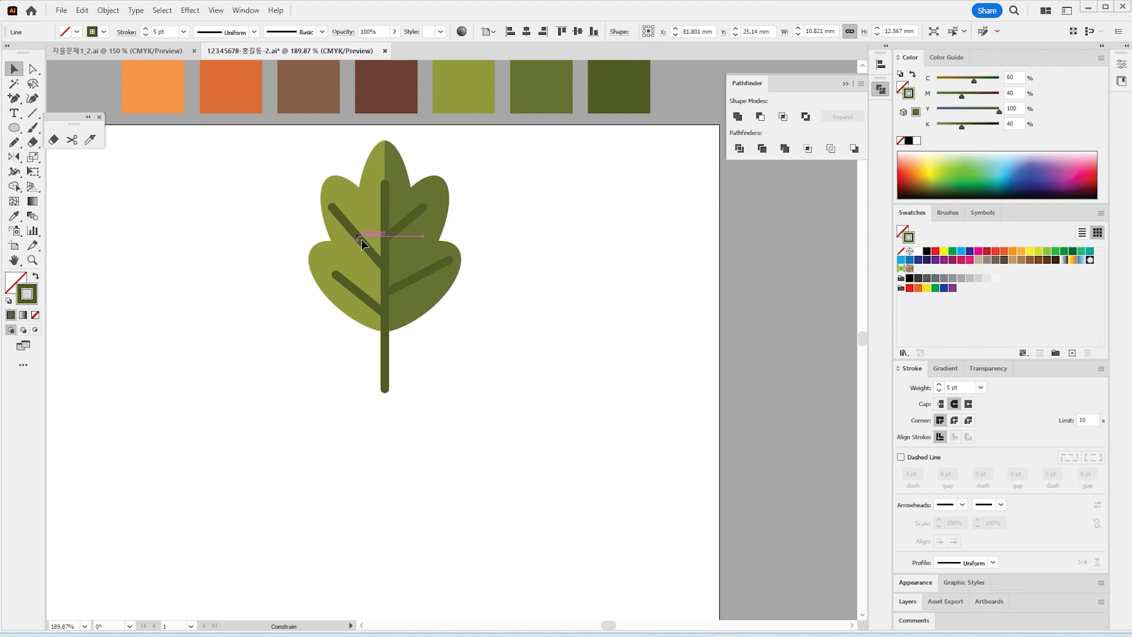
drag(333, 207, 339, 214)
click(311, 377)
Expand the fills and strokes of all the leaf parts into filled shapes
drag(505, 443, 473, 413)
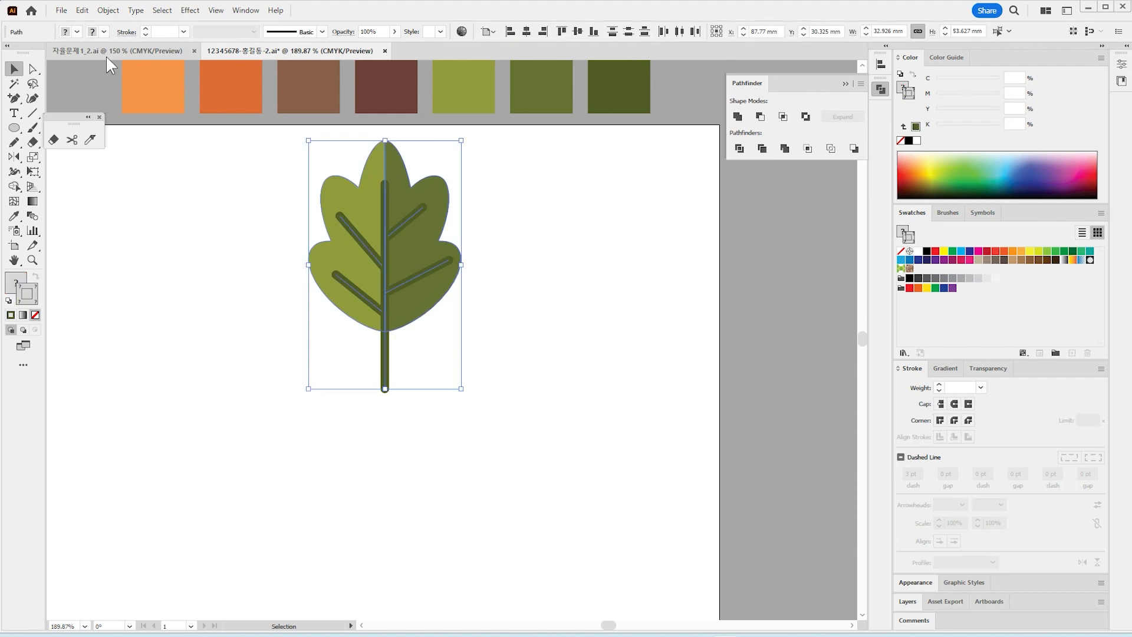
click(105, 10)
click(157, 171)
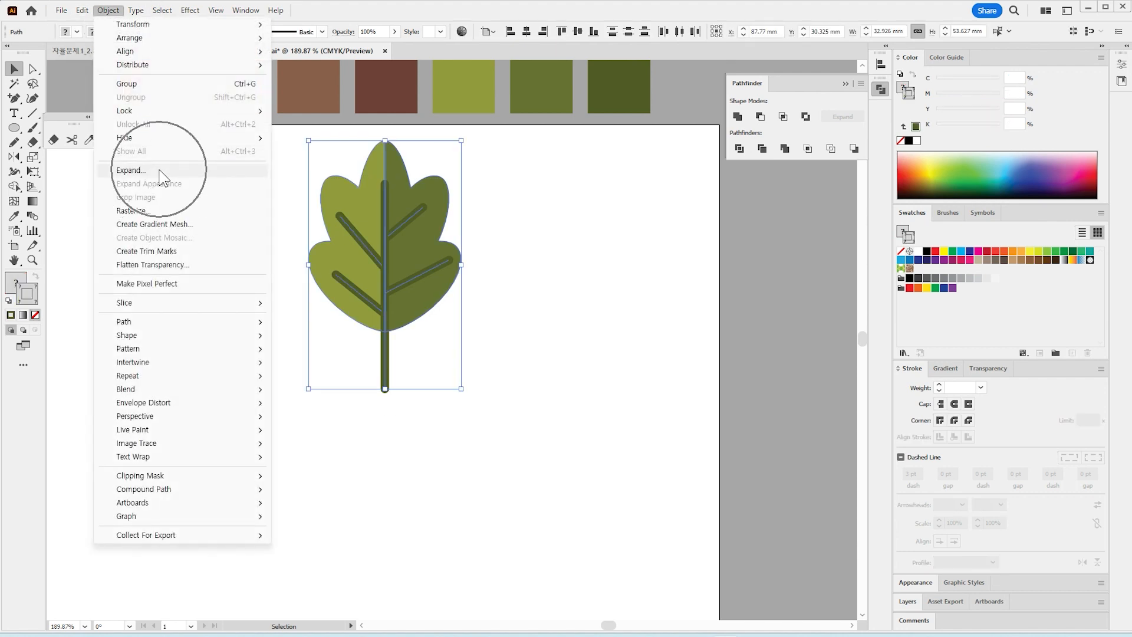
click(370, 377)
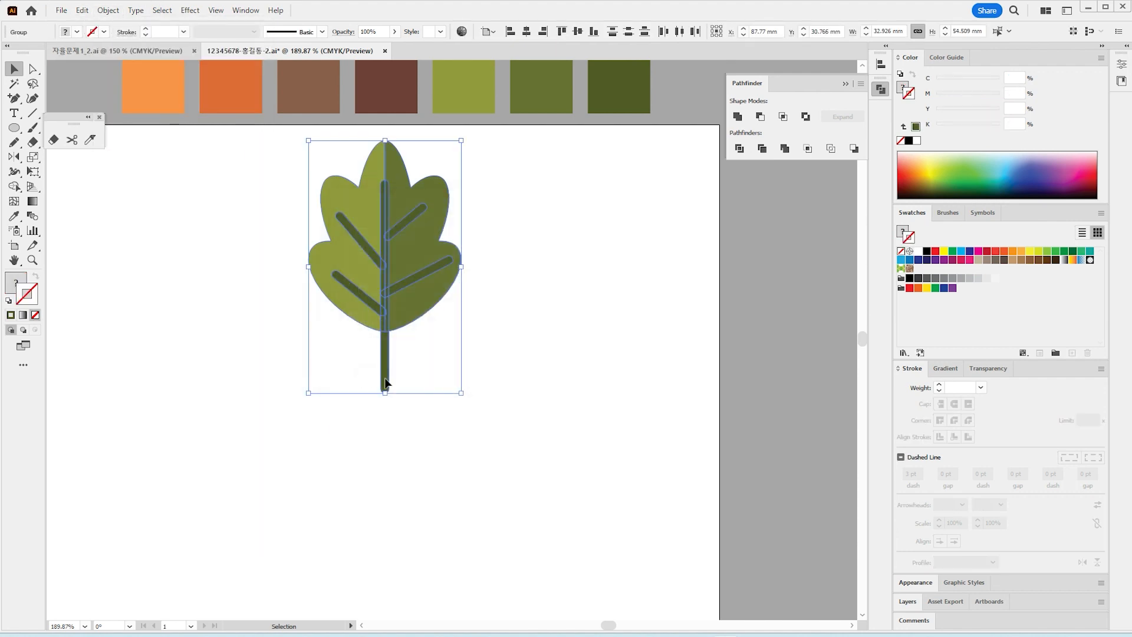
Group all the expanded leaf parts and move the leaf left to about X 71 mm, Y 31.4 mm
click(582, 504)
drag(545, 477, 246, 171)
key(ctrl+c)
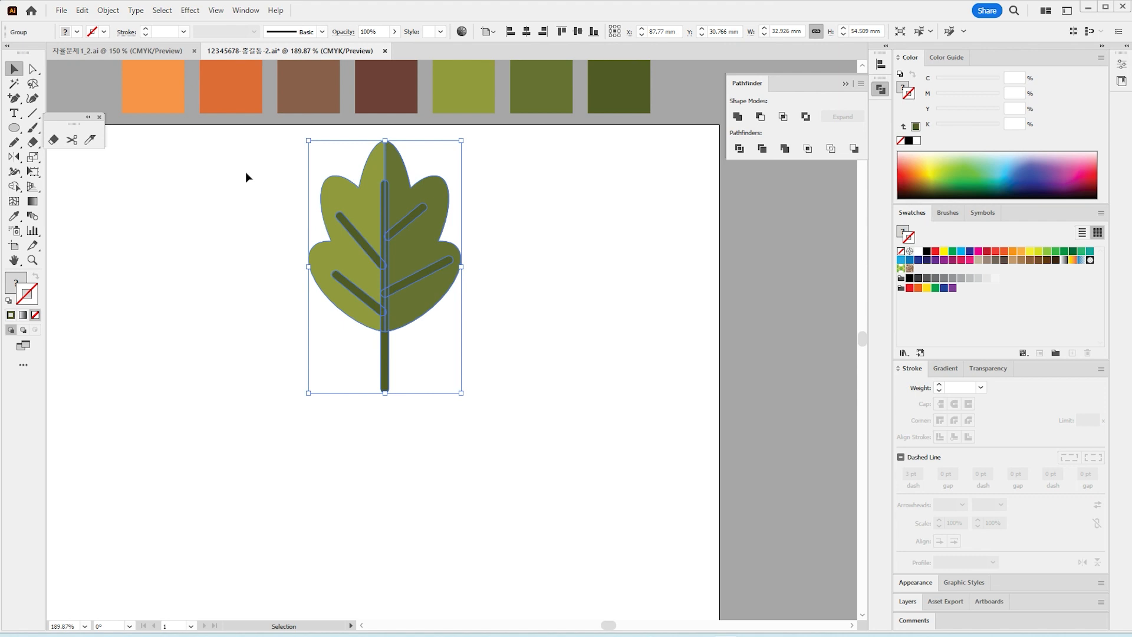
click(558, 332)
click(15, 127)
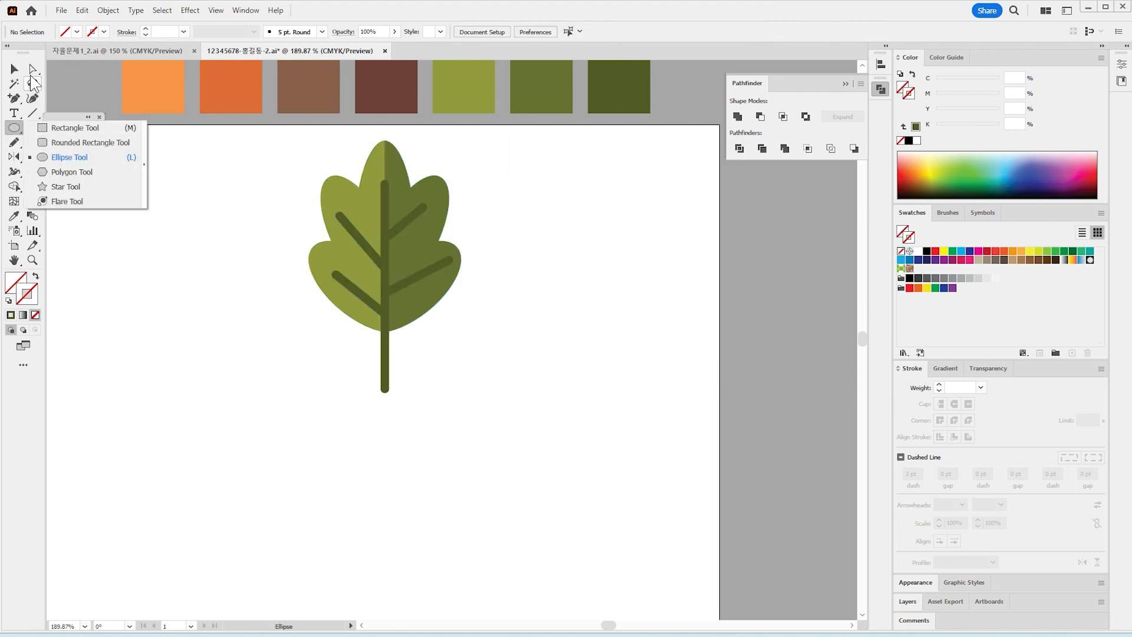
ctrl+drag(412, 279, 325, 281)
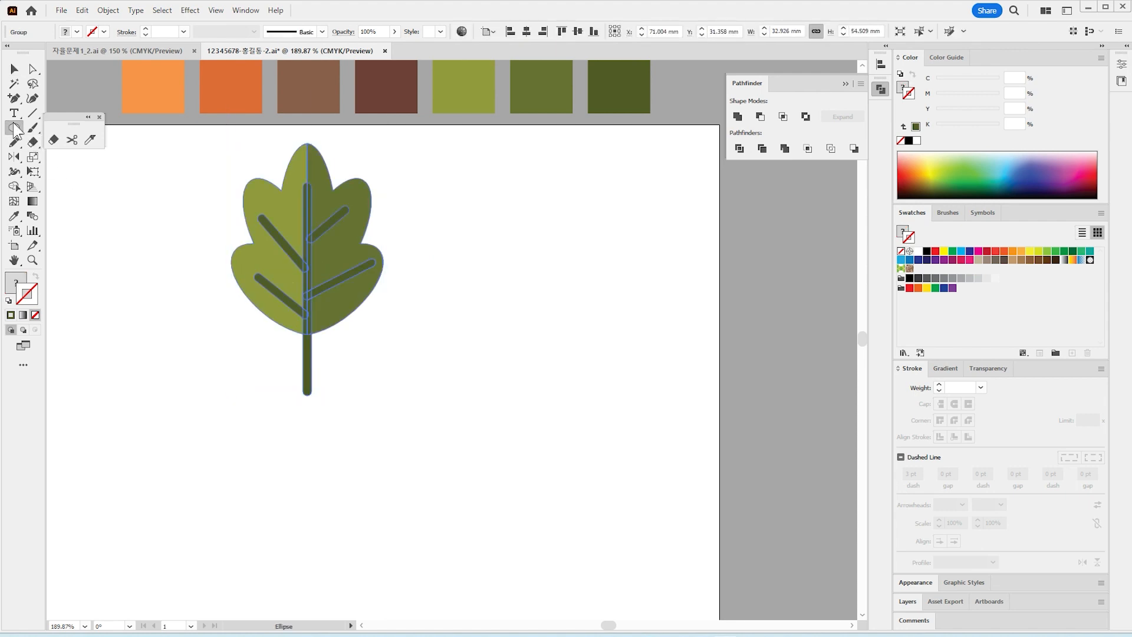
Draw an ellipse about 44.6 by 38.4 mm beside the leaf and fill it with the lighter brown square's colour
click(15, 127)
drag(452, 185, 659, 363)
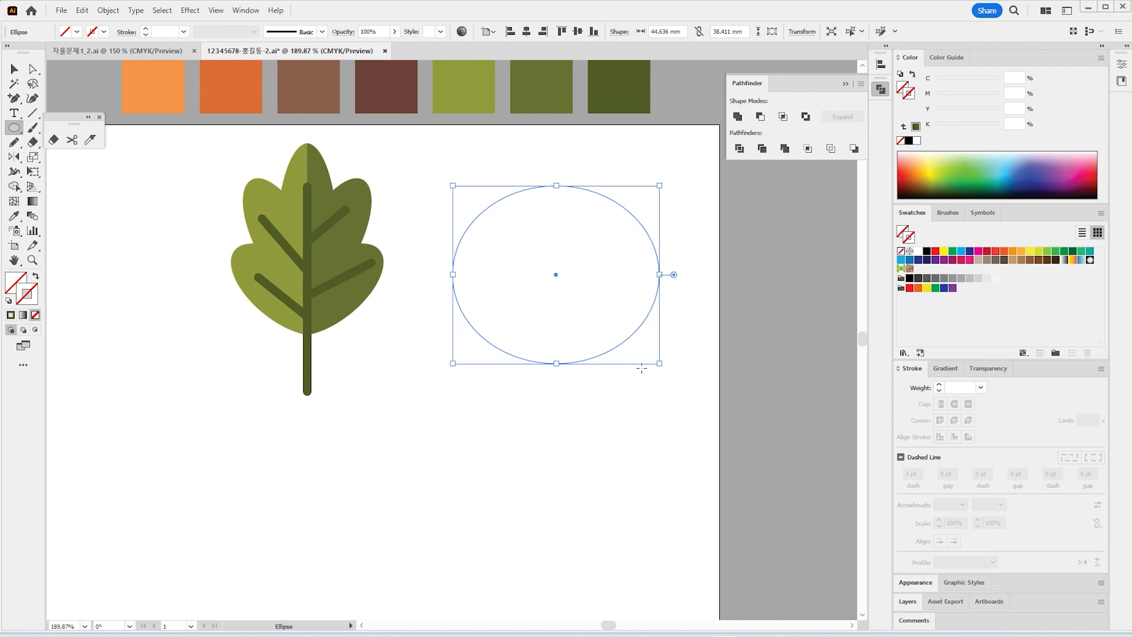
click(14, 216)
click(310, 87)
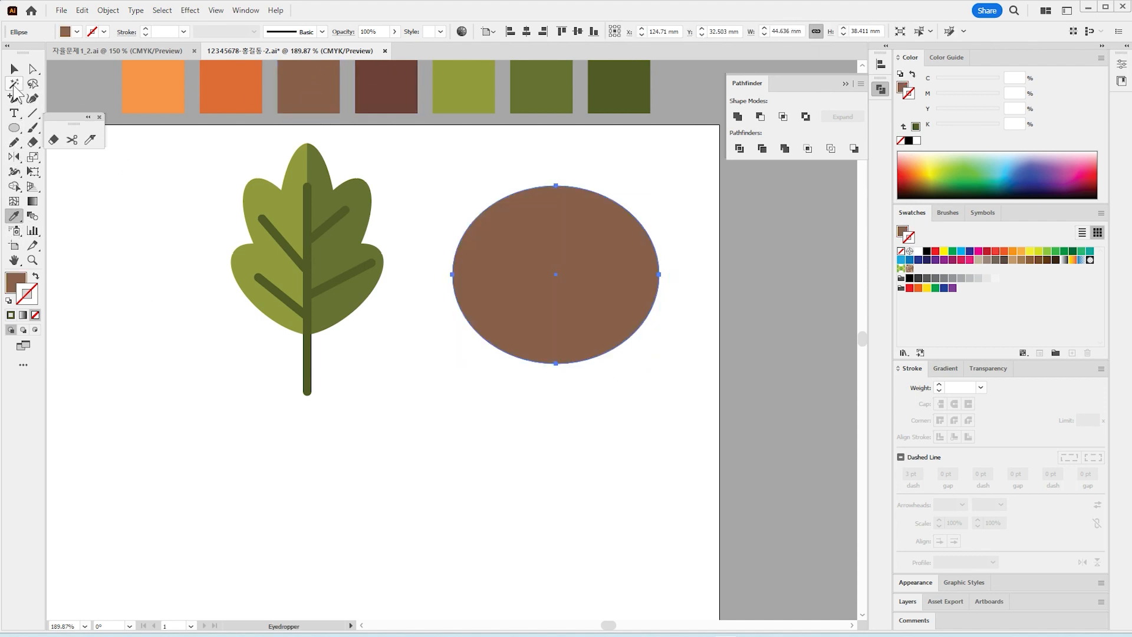
Raise the brown ellipse's top anchor point by about 8.8 mm to form an egg shape
click(33, 71)
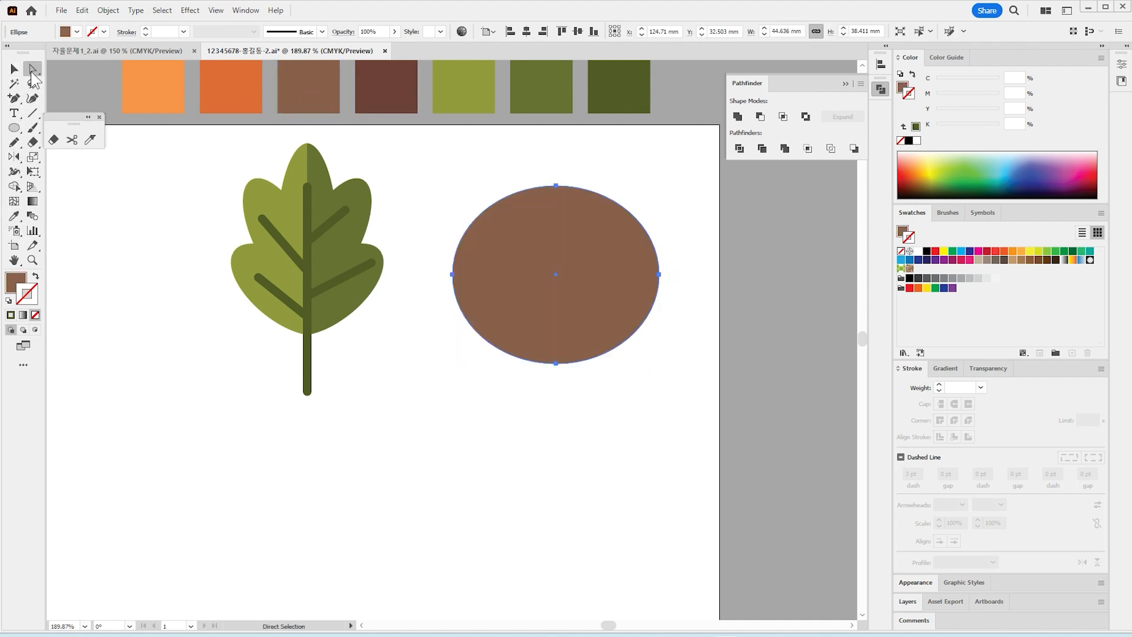
click(557, 185)
mouse_move(568, 199)
mouse_down()
mouse_move(536, 187)
mouse_move(562, 172)
mouse_up()
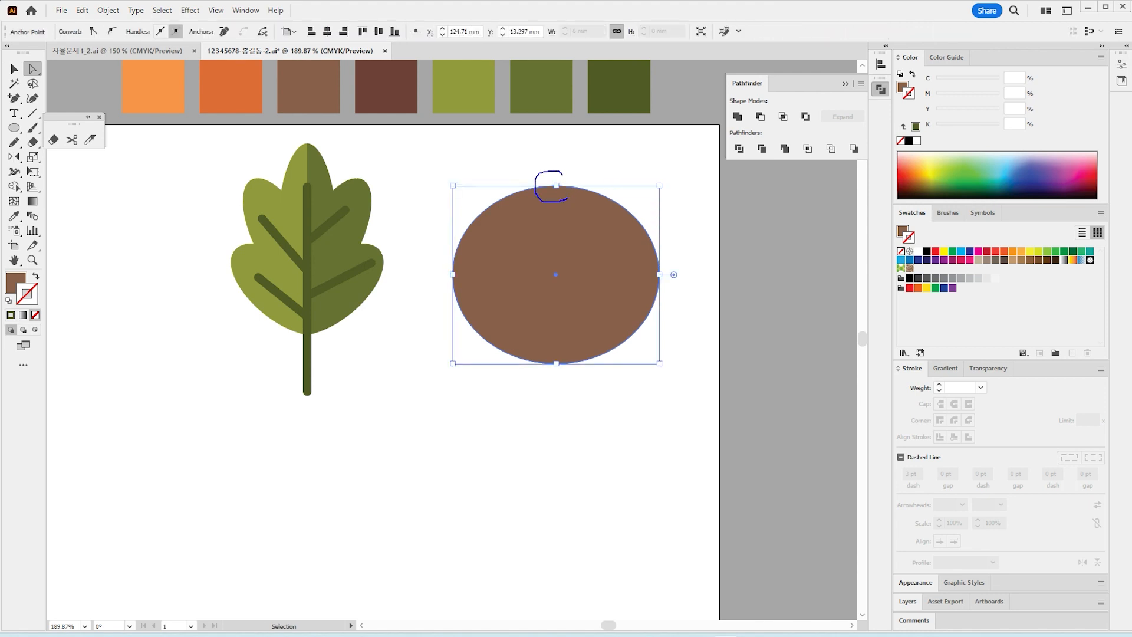
key(Escape)
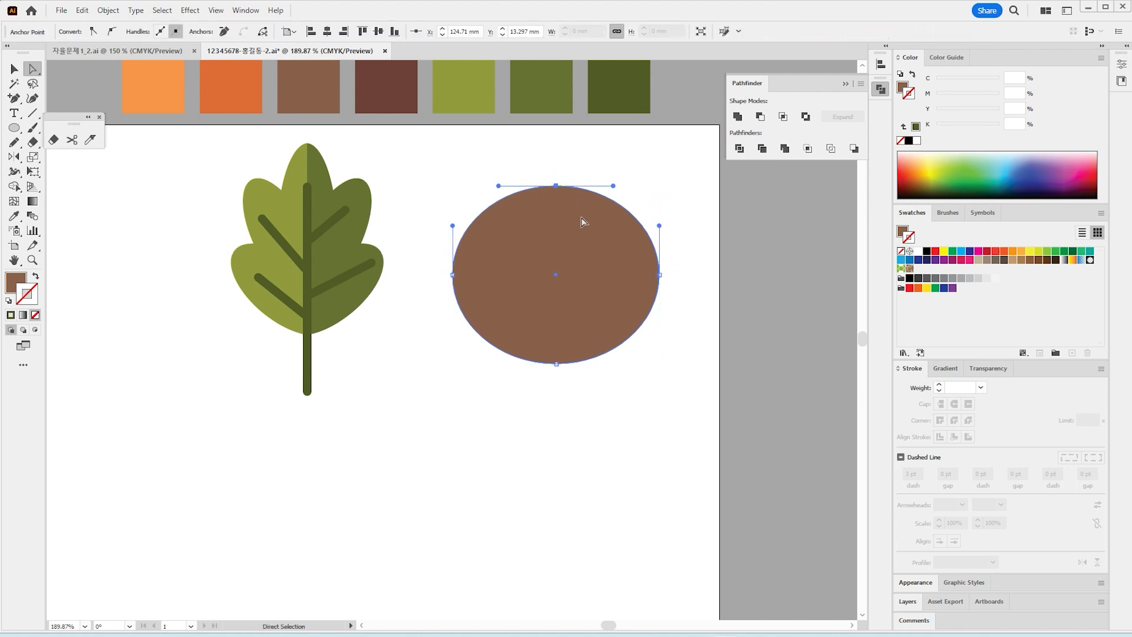
key(Up)
key(Up)
key(Up)
key(Up)
key(Up)
key(Up)
key(Up)
key(Up)
key(Up)
key(Up)
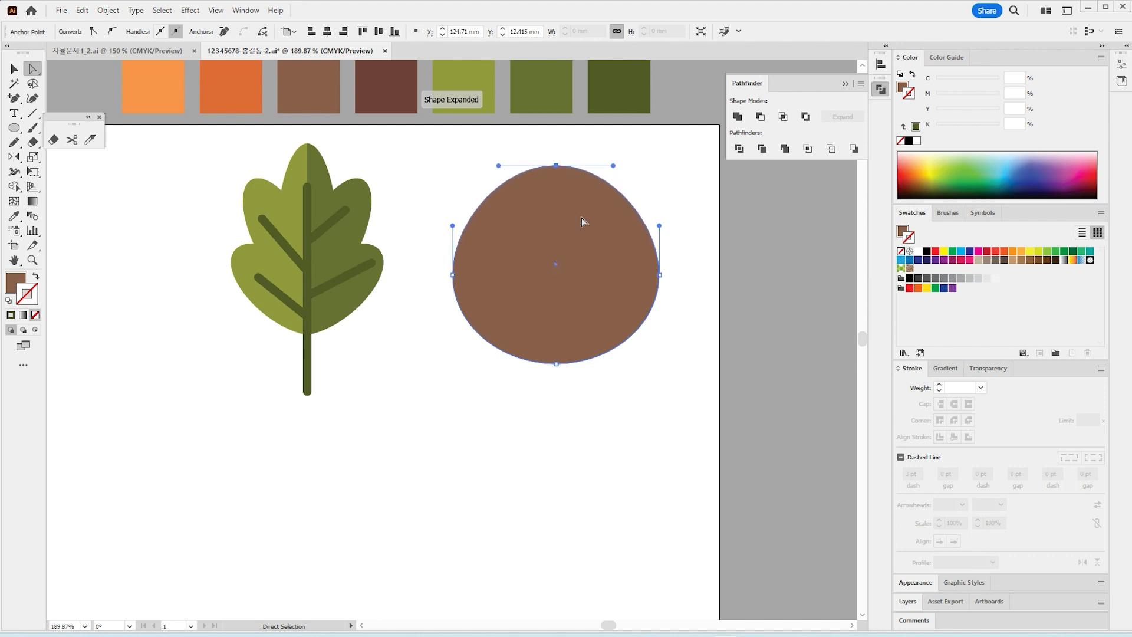
key(Up)
key(Up)
key(Up)
key(Up)
key(Up)
key(Up)
key(Up)
key(Up)
key(Up)
key(Up)
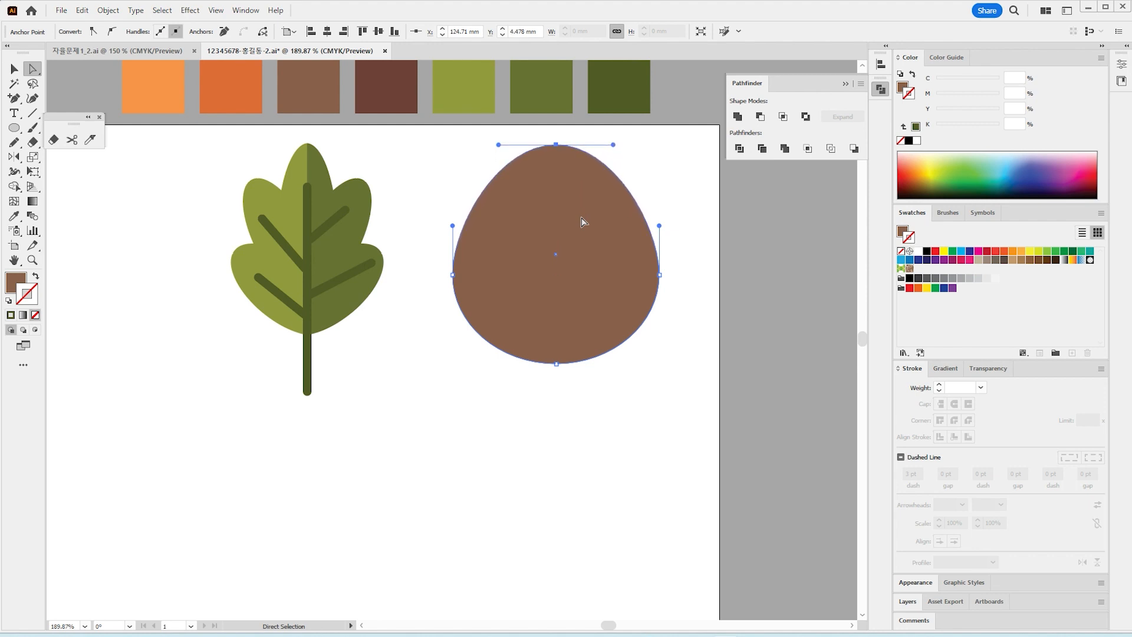
Raise the egg shape's bottom anchor point to make it about 43.9 mm tall, and move the shape down and closer to the leaf
key(v)
key(a)
click(556, 363)
key(Up)
key(Up)
key(Up)
key(Up)
key(Up)
key(Up)
key(Up)
key(Up)
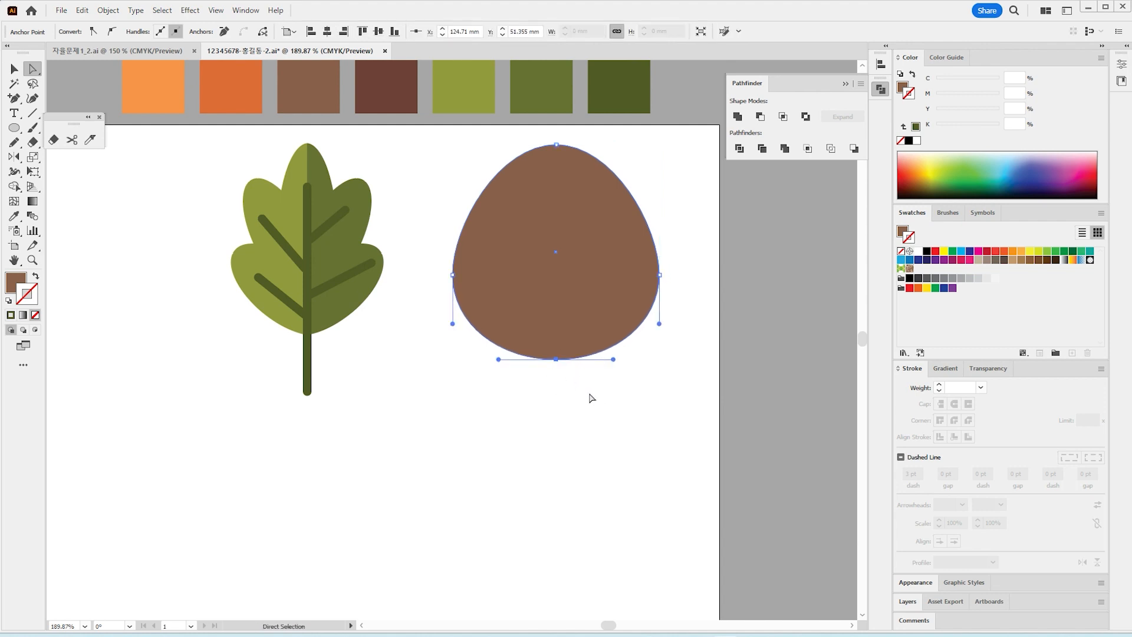
click(591, 398)
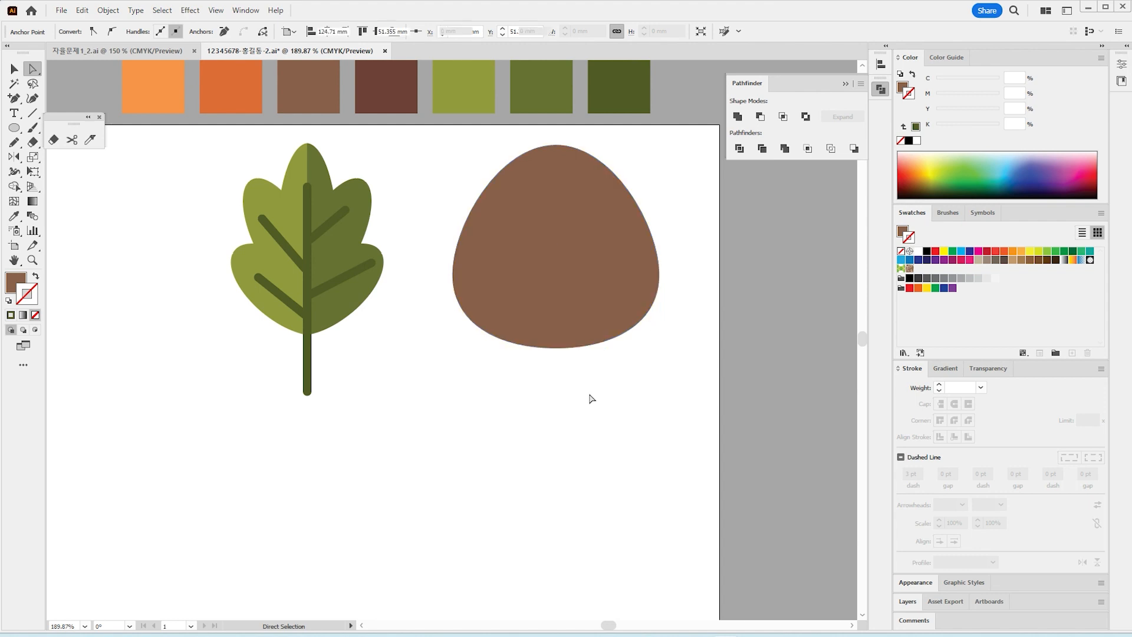
key(v)
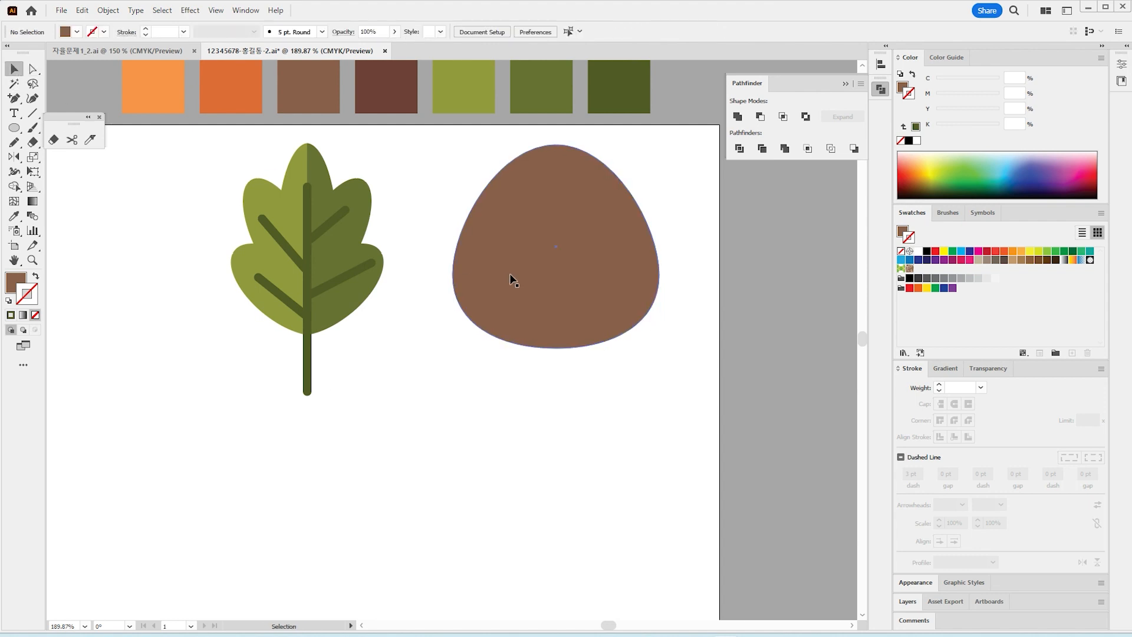
drag(521, 249, 489, 278)
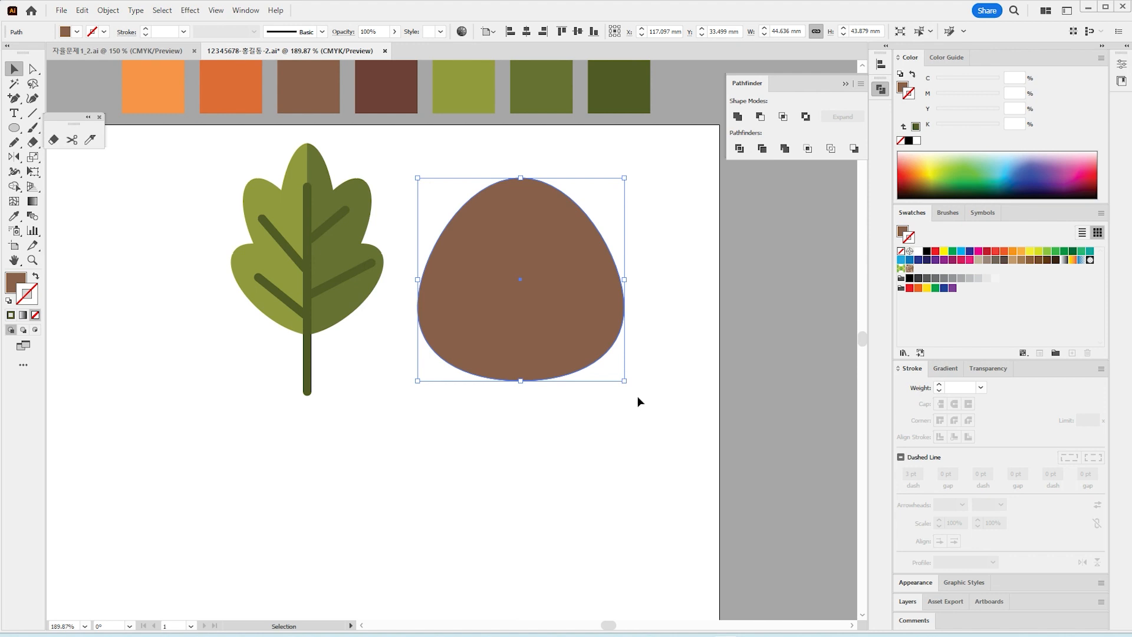
Draw a vertical black 1 pt line about 61.1 mm long through the centre of the brown shape
click(32, 115)
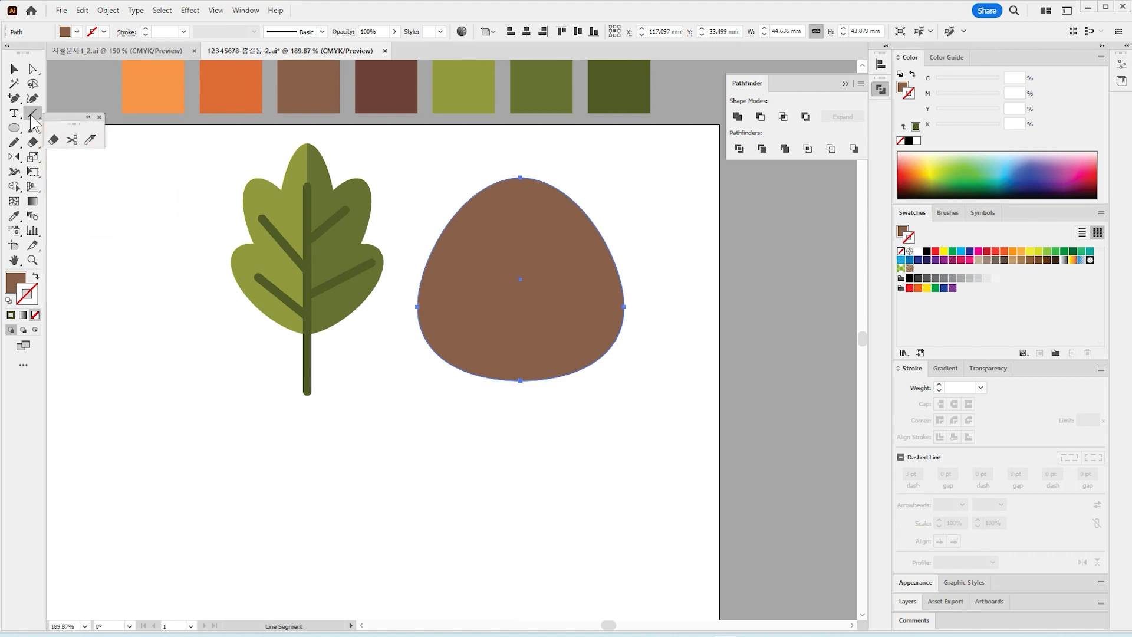
drag(520, 148, 520, 430)
click(910, 279)
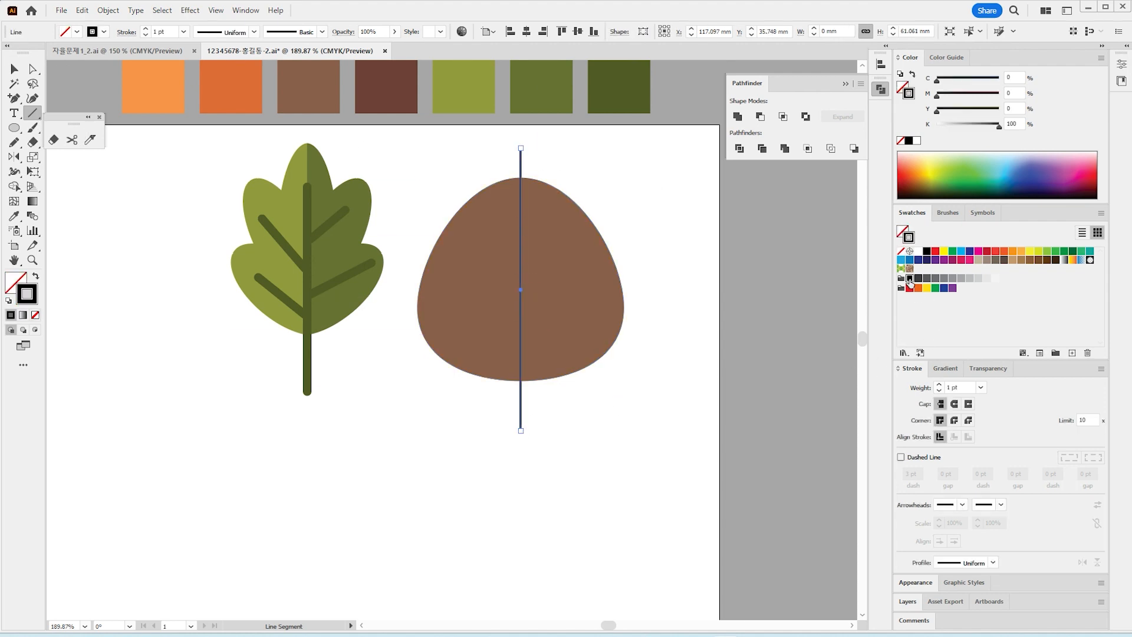
Draw an upward-bulging arc about 78.3 mm wide and 14.6 mm high across the brown shape with the Arc tool
click(33, 113)
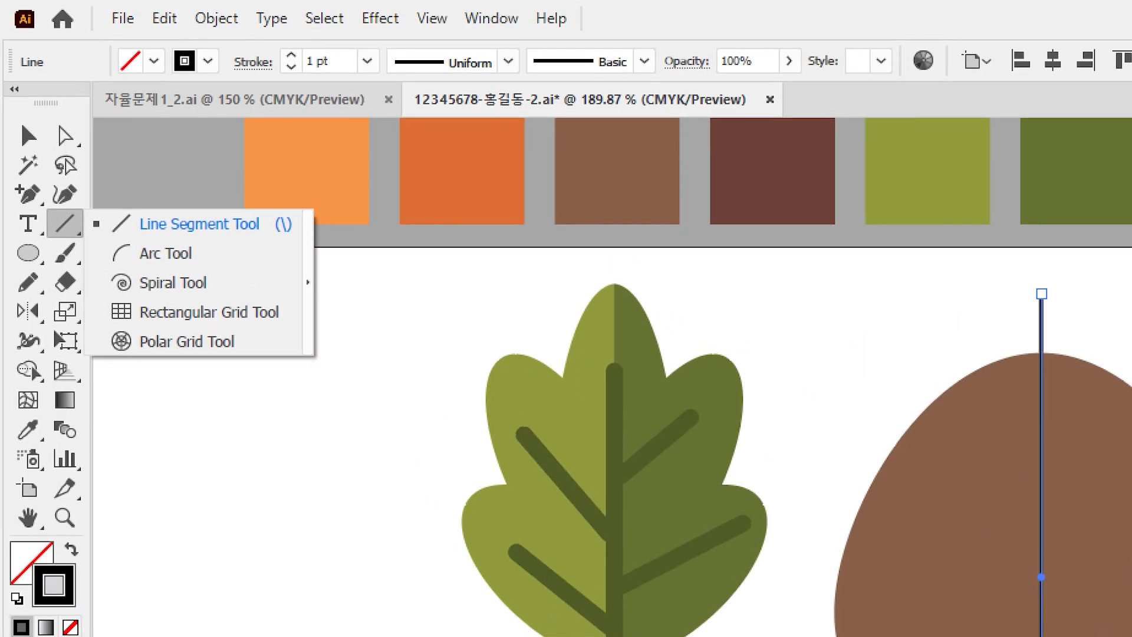
mouse_move(114, 269)
mouse_down()
mouse_move(204, 262)
mouse_move(198, 227)
mouse_move(82, 243)
mouse_move(129, 283)
mouse_up()
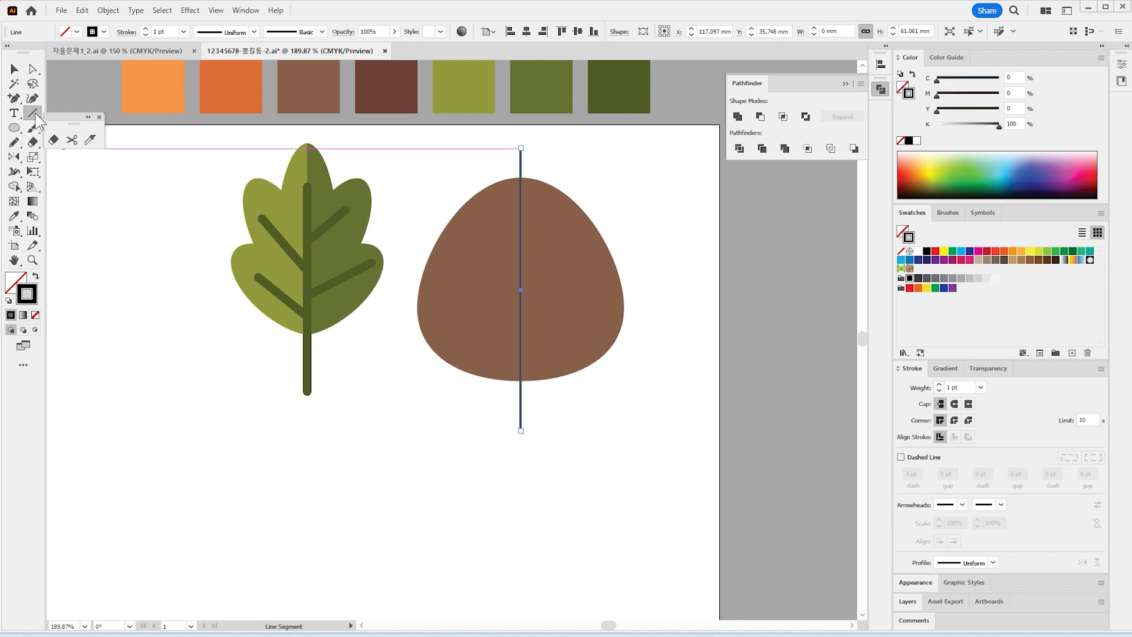
click(41, 145)
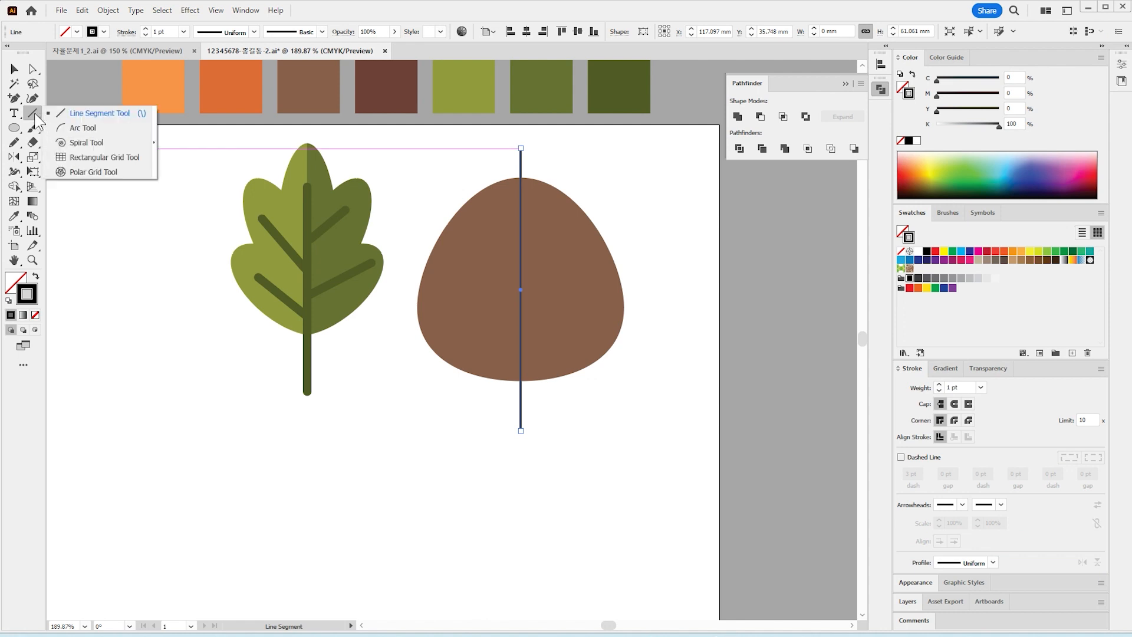
click(106, 164)
drag(423, 198, 620, 496)
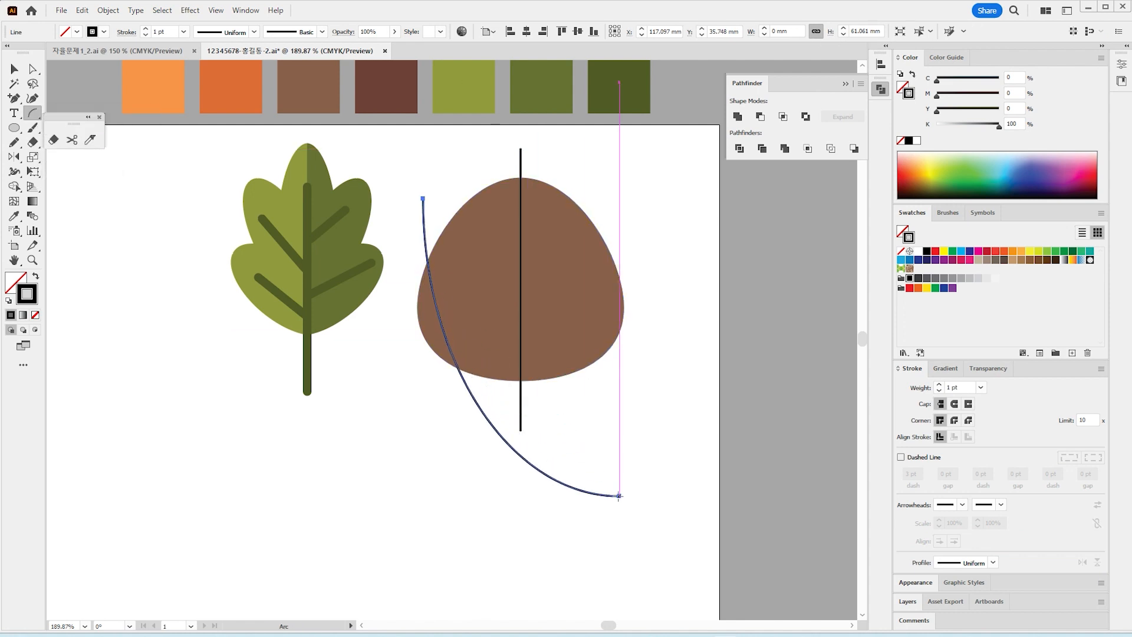
key(Up)
key(Down)
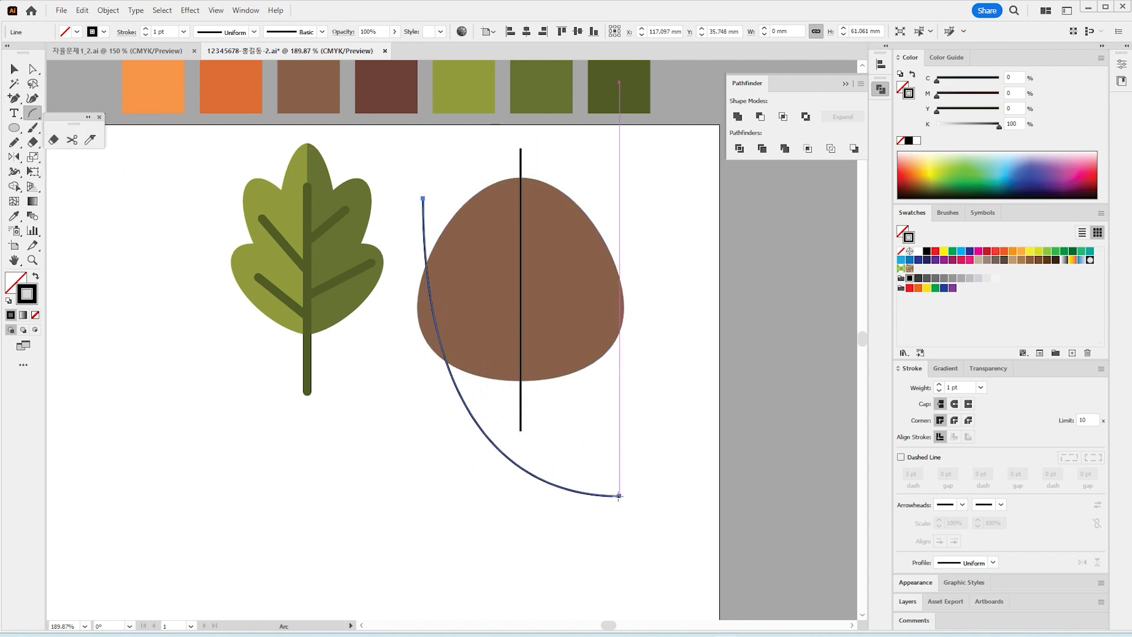
key(x)
key(Down)
key(Down)
key(Down)
key(Down)
key(Down)
key(Down)
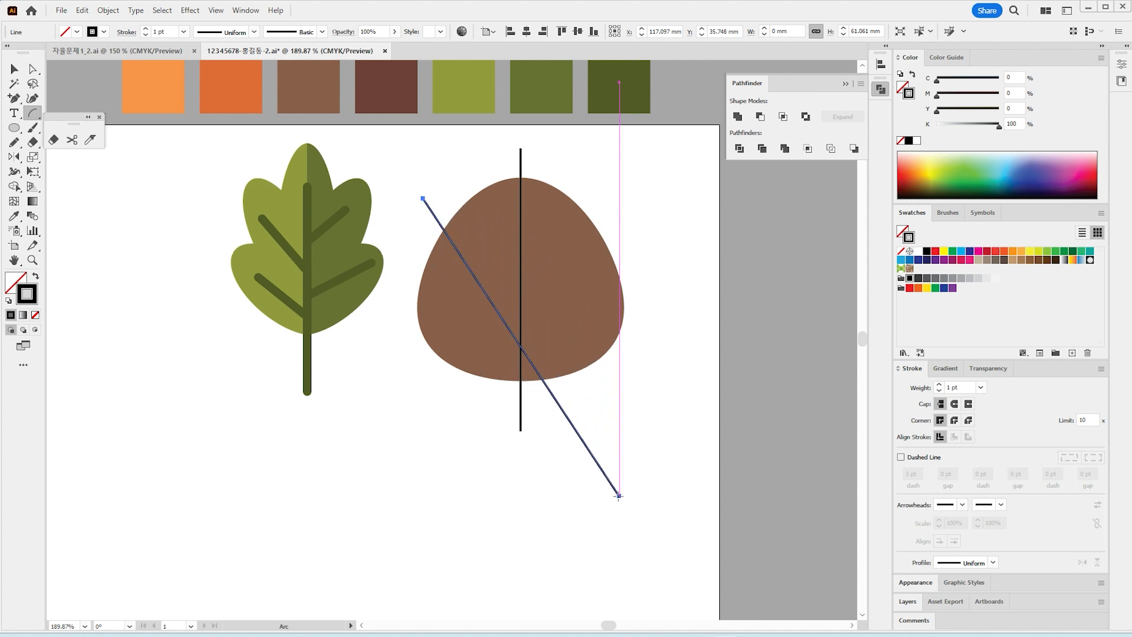
key(Up)
key(Up)
key(Up)
key(Up)
key(Up)
key(Up)
key(Up)
key(Up)
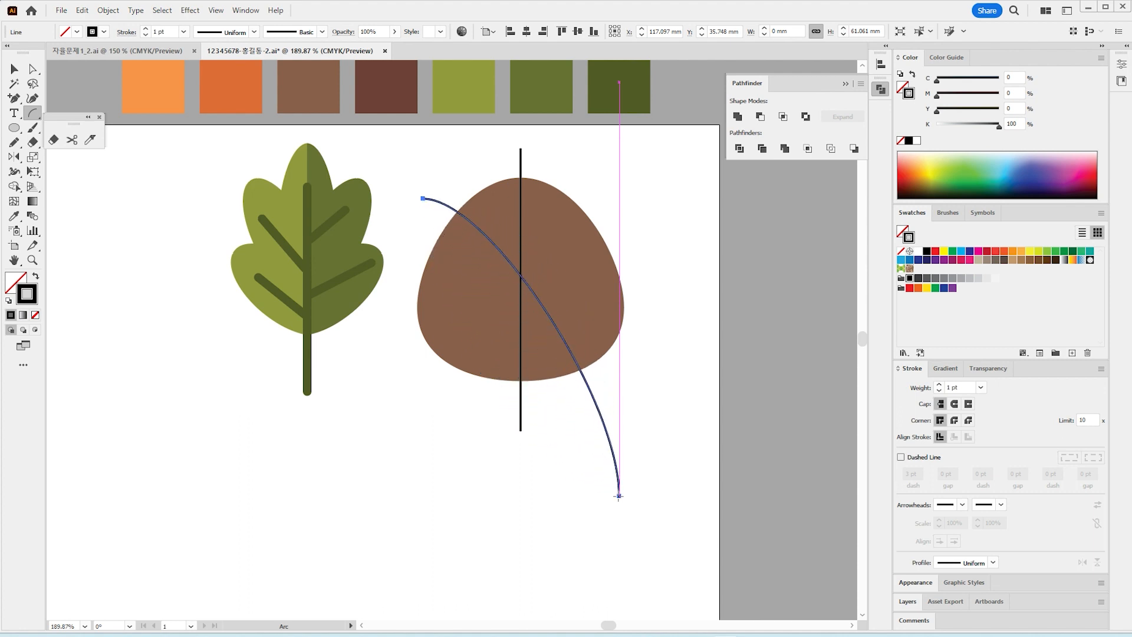
drag(619, 495, 718, 352)
key(shift)
key(v)
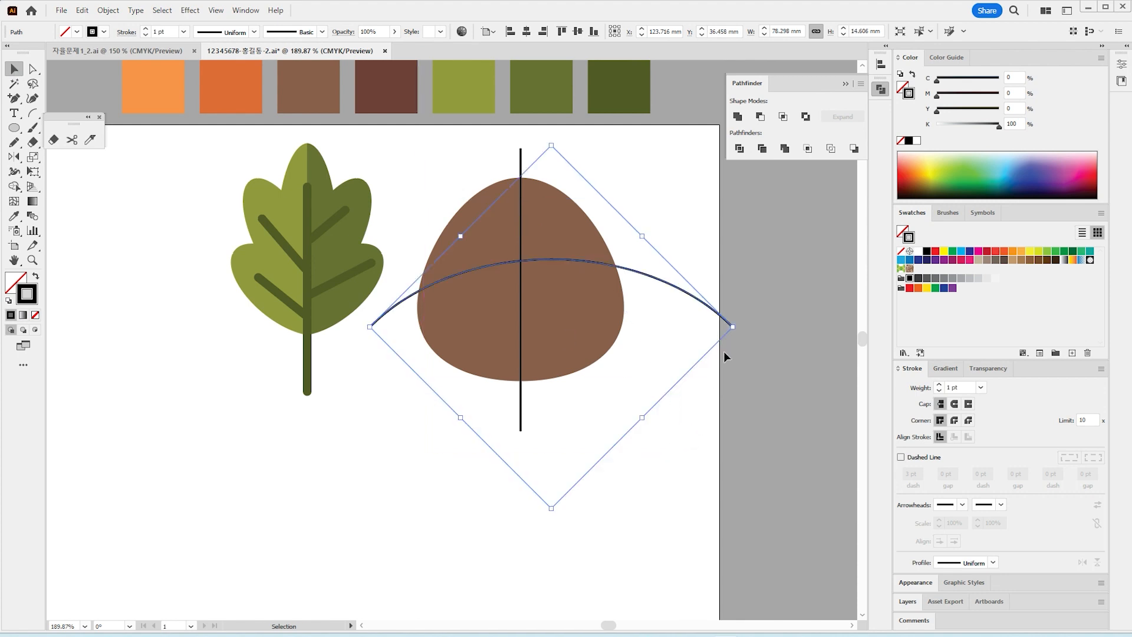
Move the arc down to the lower part of the brown shape and centre it on the vertical line
drag(635, 274, 599, 324)
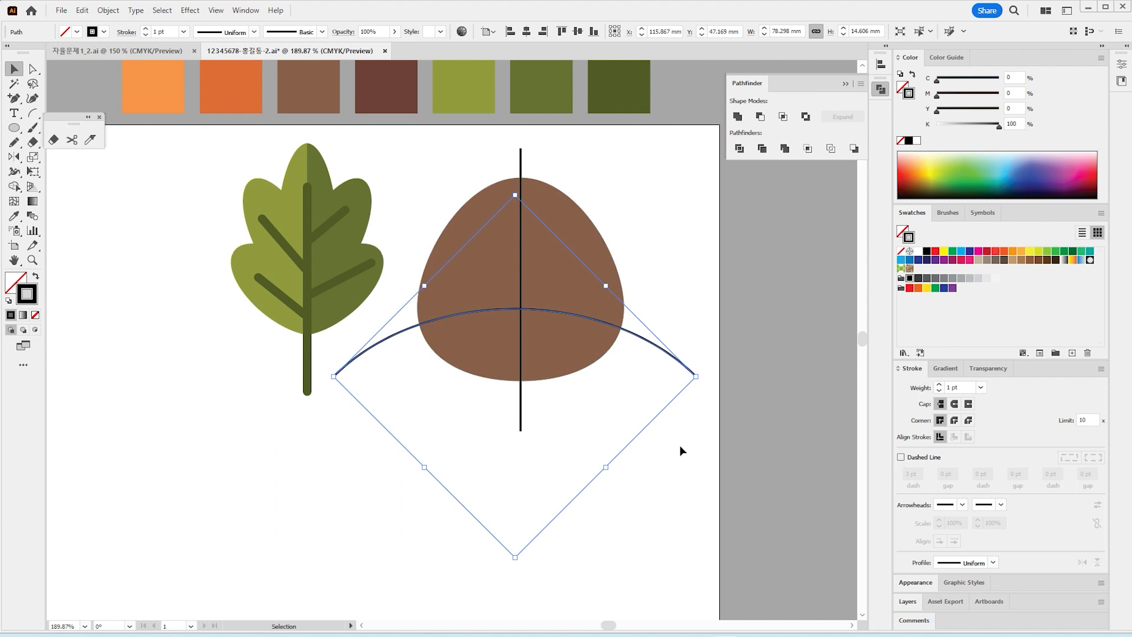
click(566, 317)
click(560, 313)
double_click(560, 316)
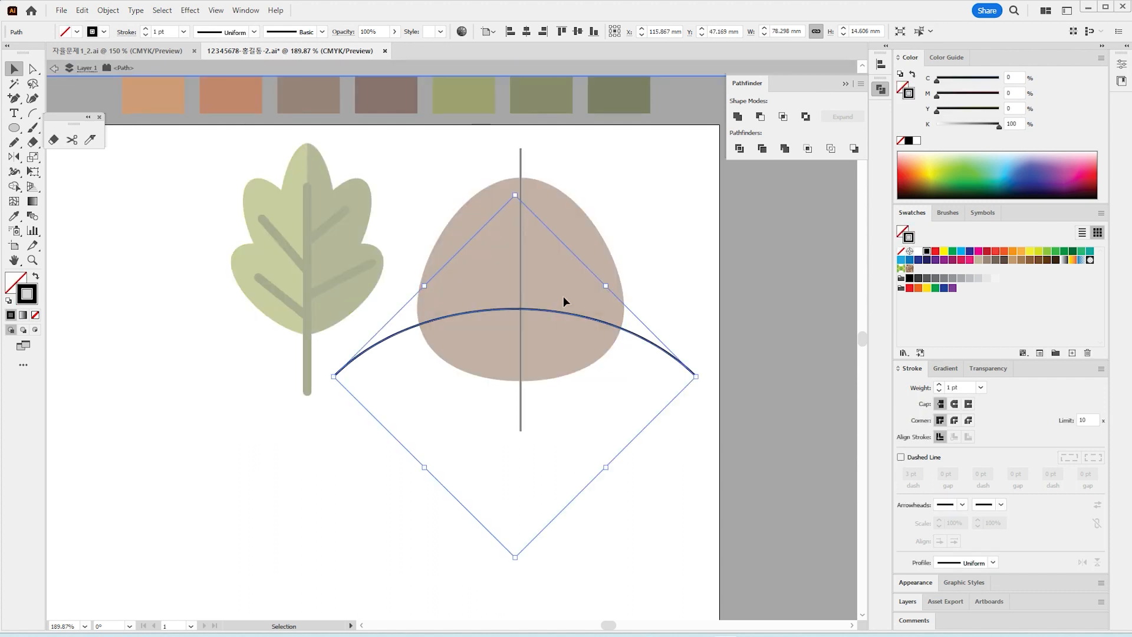
click(677, 303)
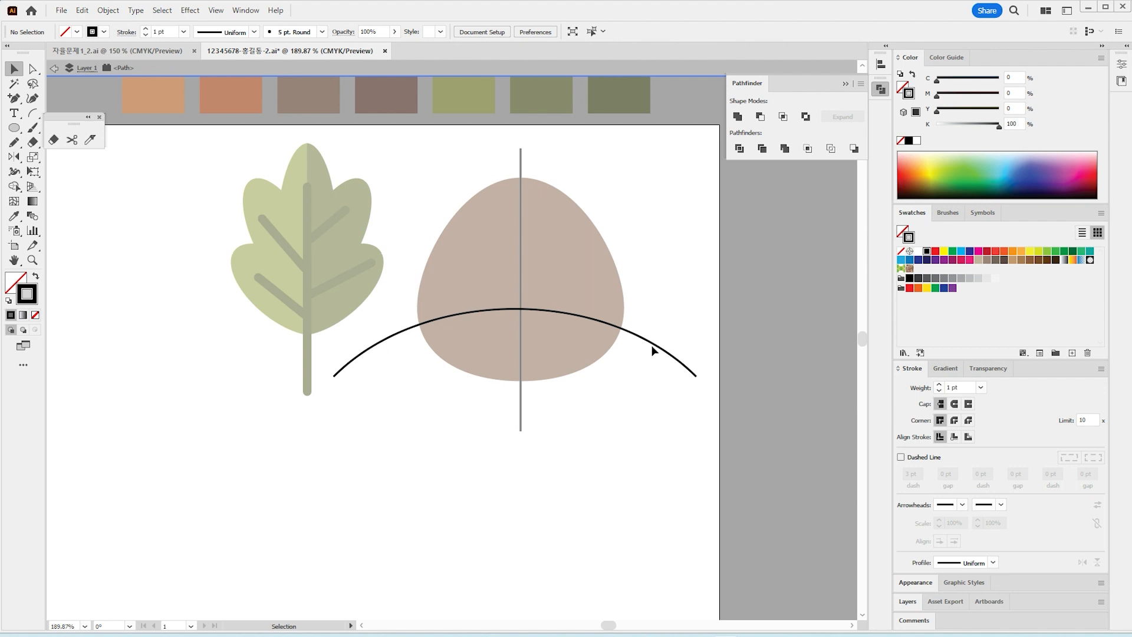
key(Escape)
click(665, 352)
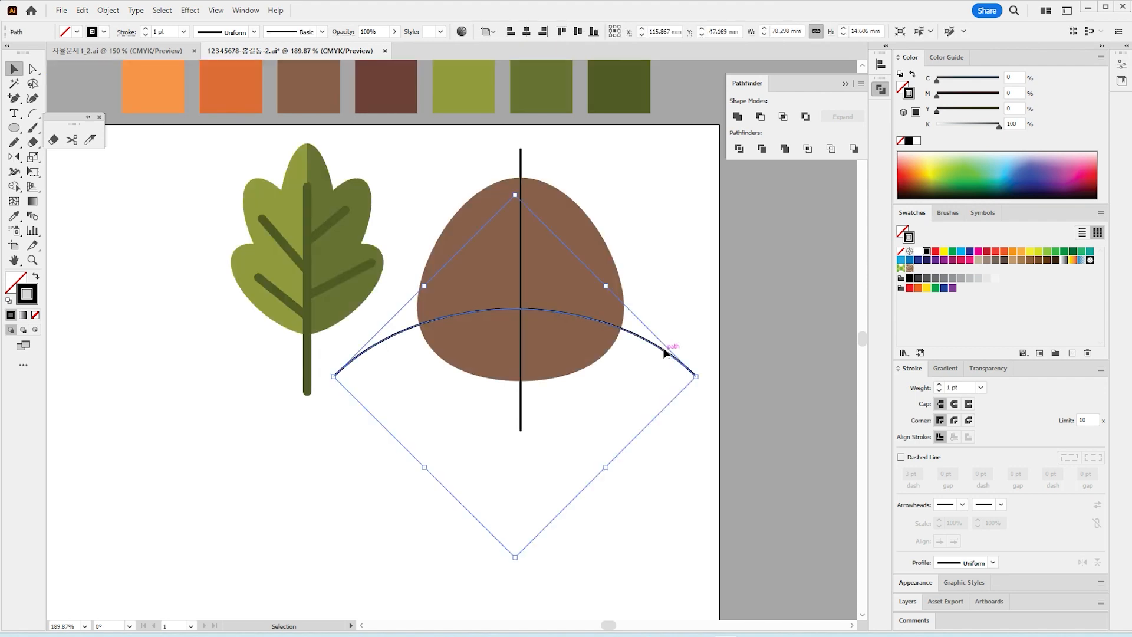
drag(665, 352, 668, 335)
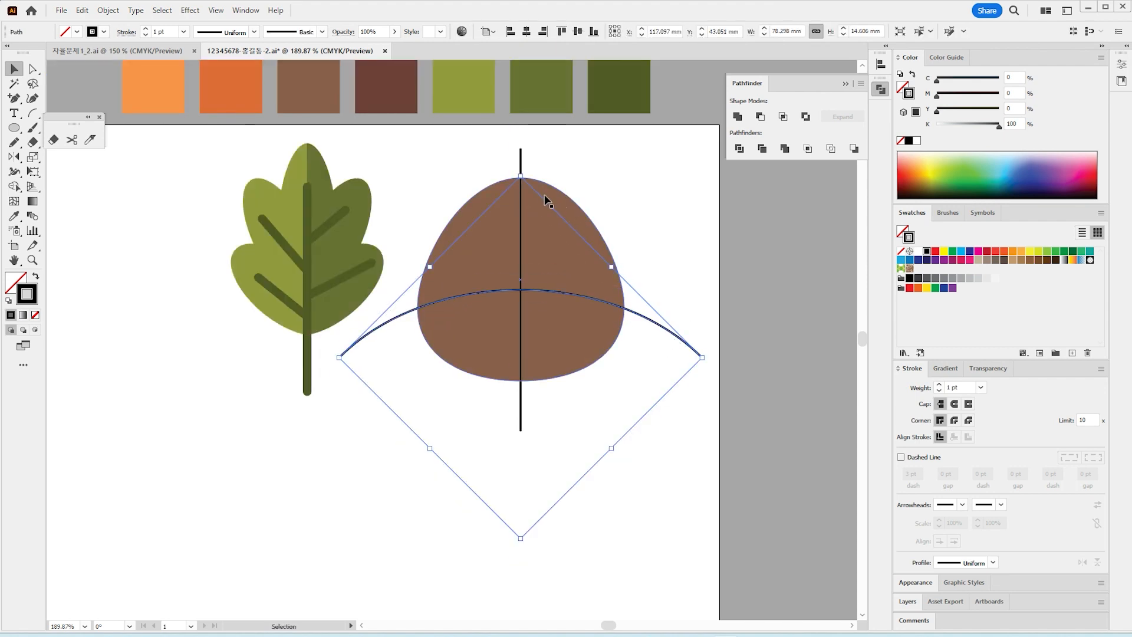
Reset the arc's bounding box and flatten the arc from above to about 9.6 mm high
drag(521, 176, 523, 290)
key(ctrl+z)
right_click(556, 298)
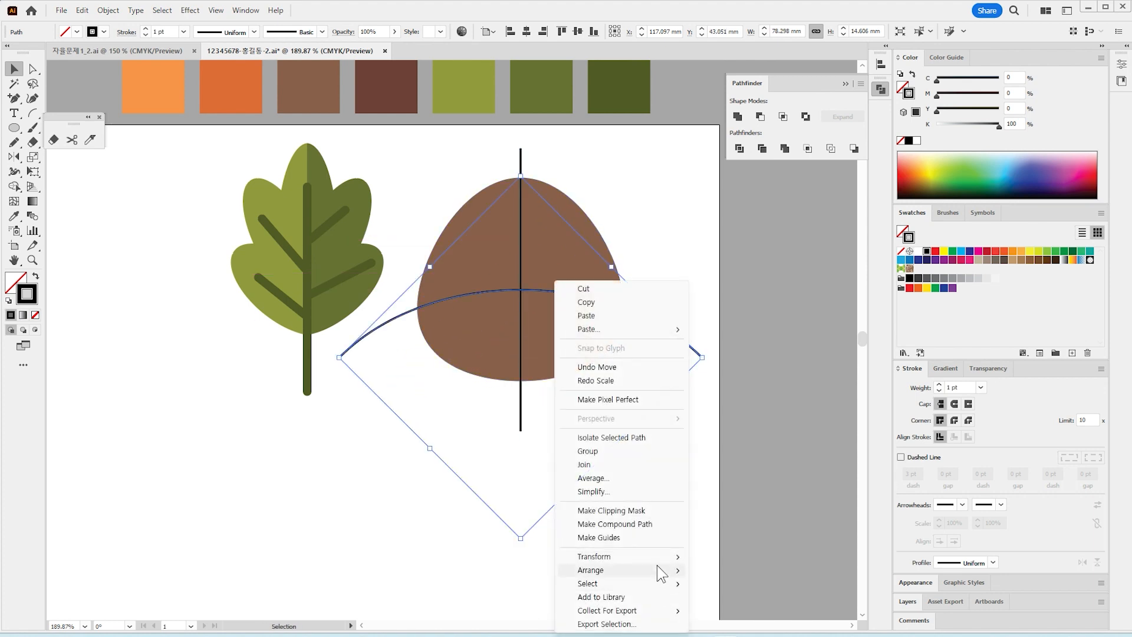
mouse_move(658, 556)
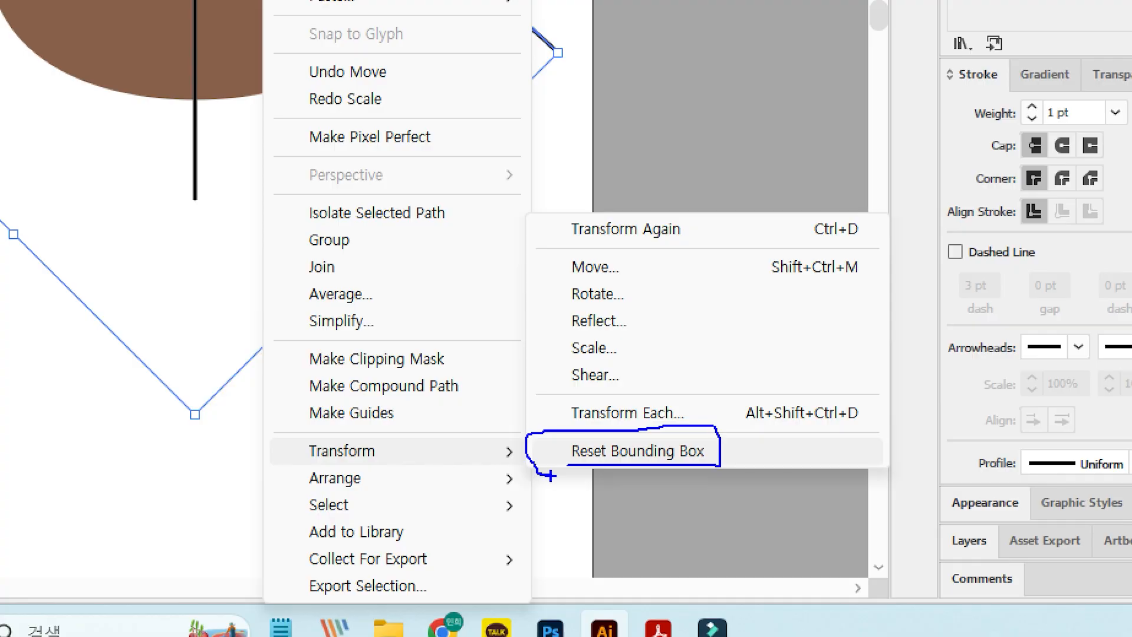
click(637, 451)
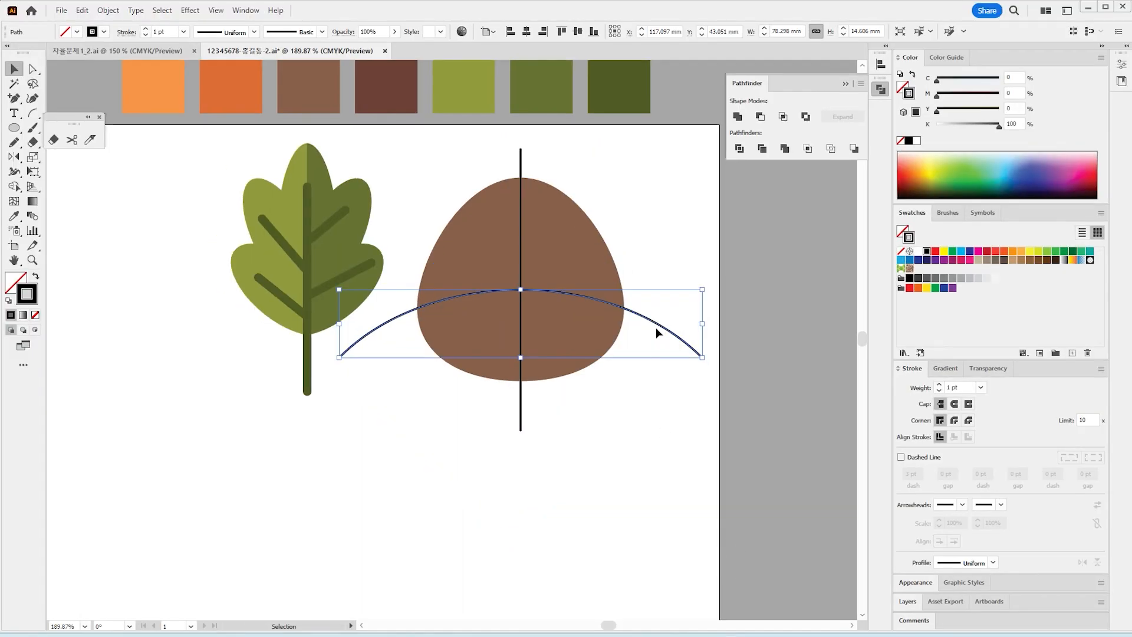
key(a)
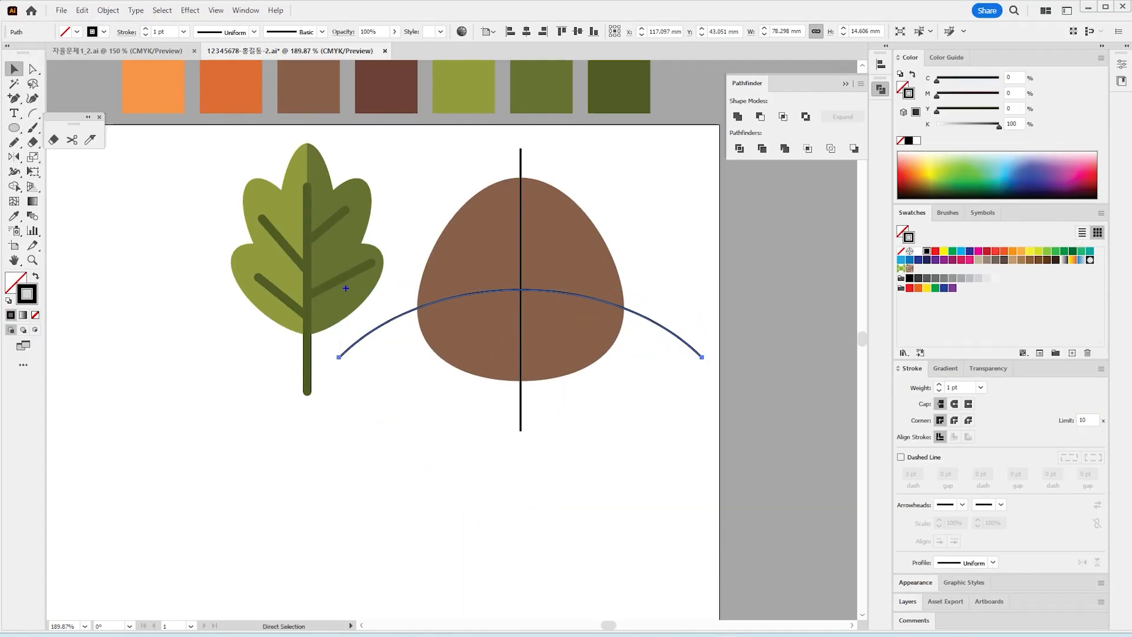
drag(341, 286, 703, 366)
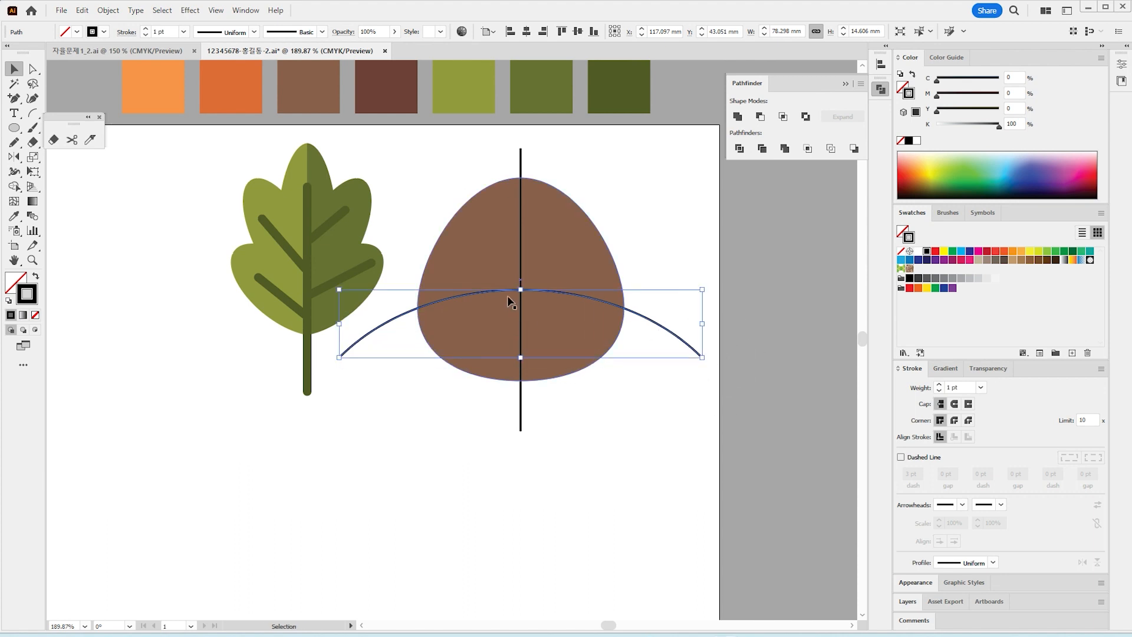
drag(516, 289, 517, 313)
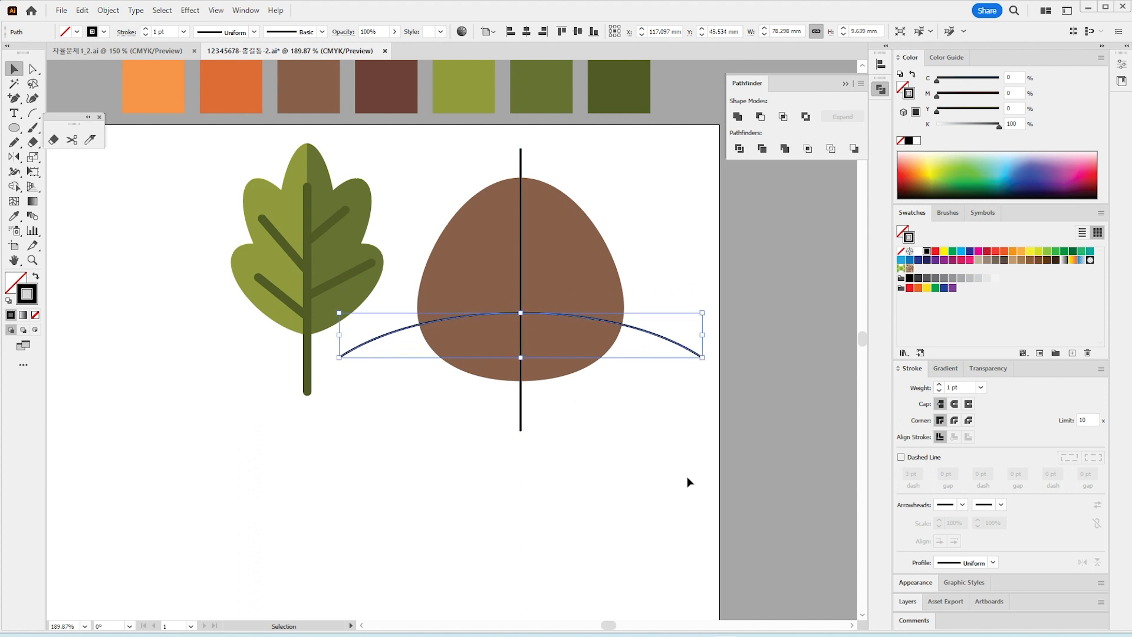
Align the vertical line and arc to the brown shape's vertical centre, and move the arc back down to the shape's lower part
click(661, 441)
drag(452, 184, 587, 439)
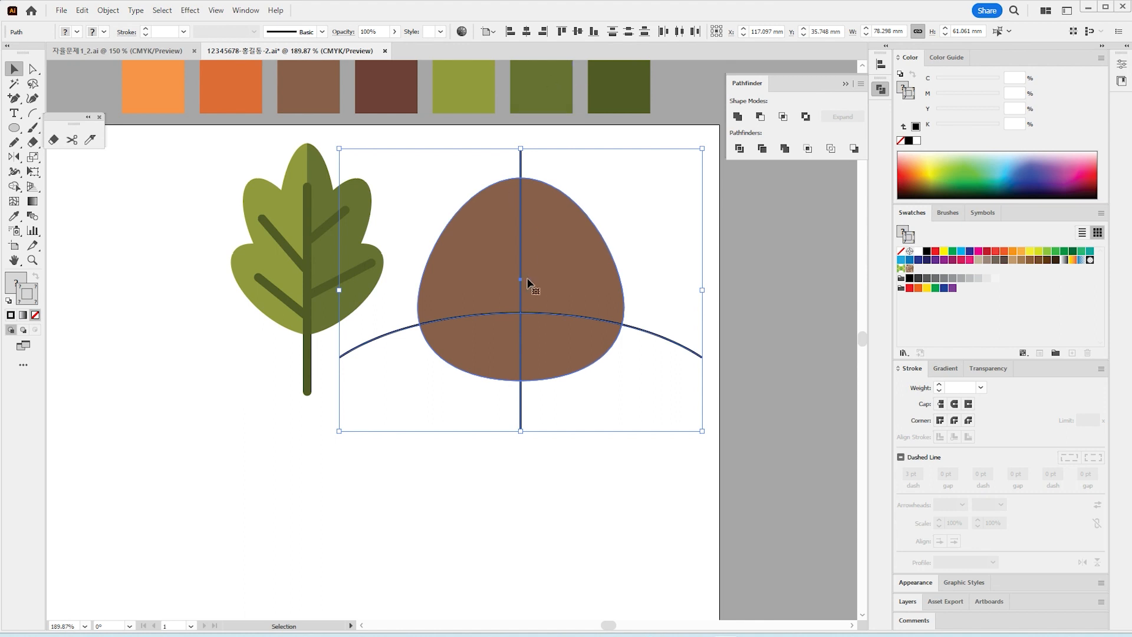
click(550, 272)
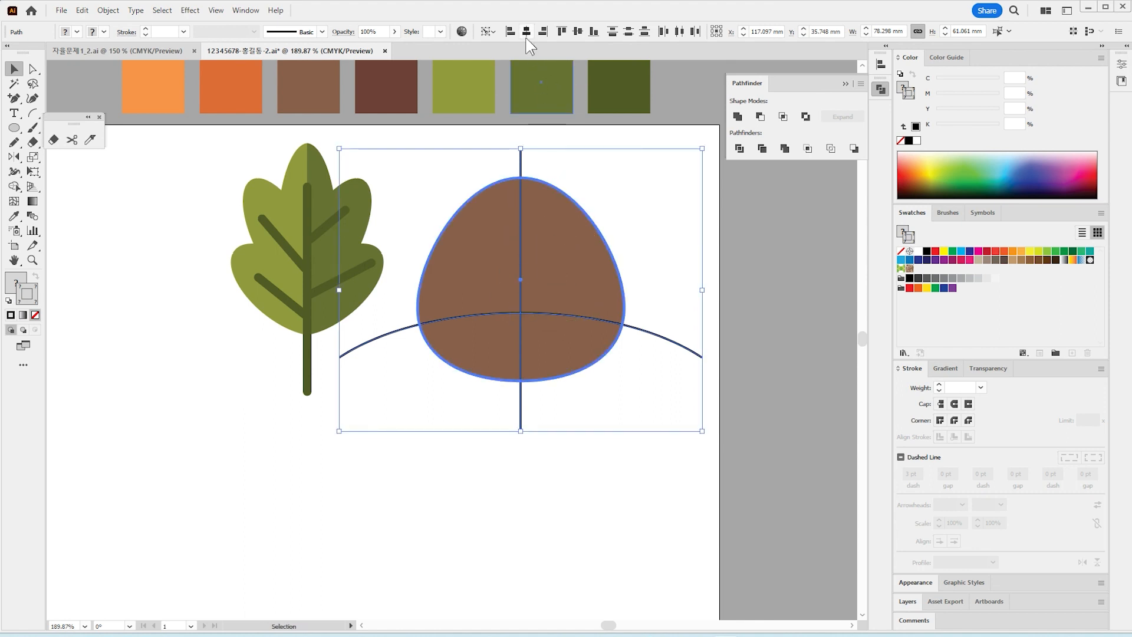
click(580, 34)
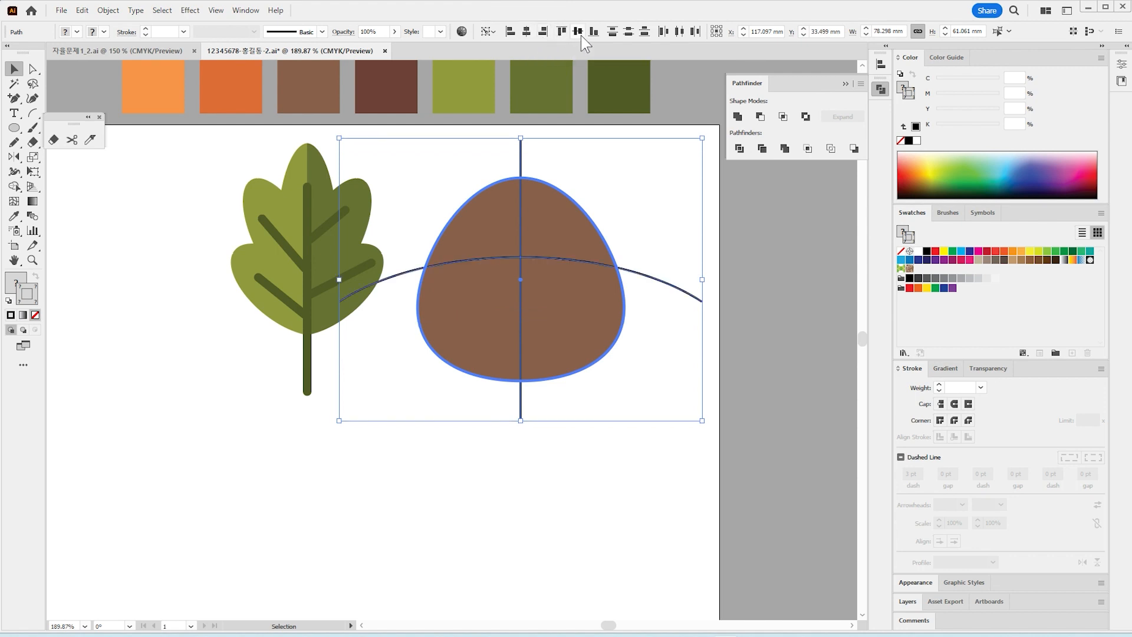
click(733, 454)
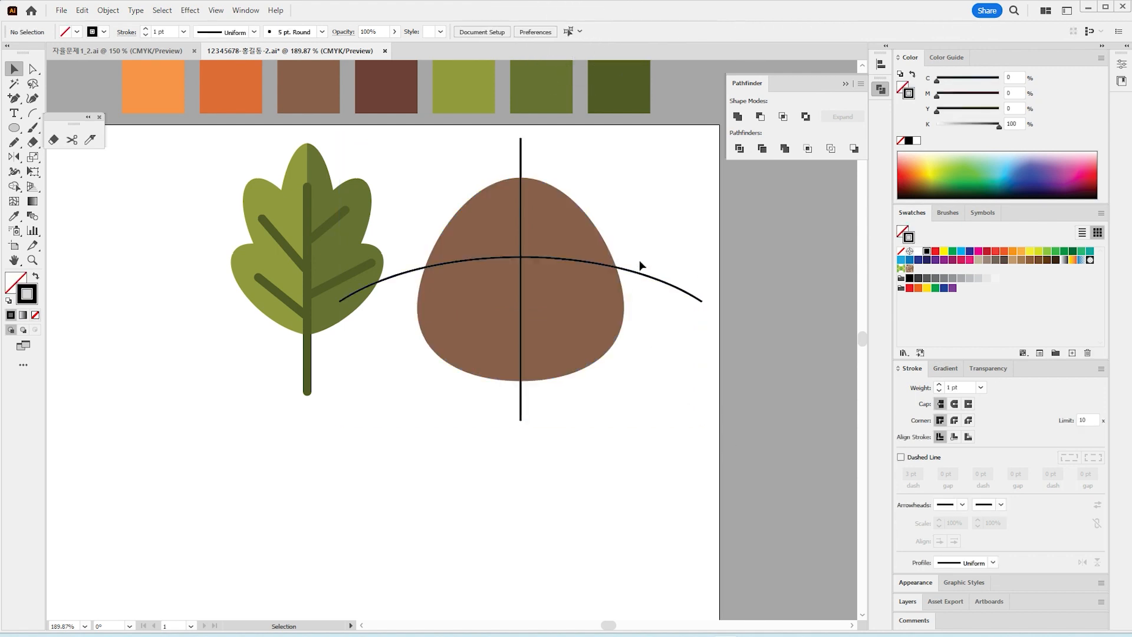
drag(639, 263, 648, 331)
Divide the brown shape into four separate pieces along the vertical line and the arc with Pathfinder
click(649, 466)
drag(649, 465, 459, 232)
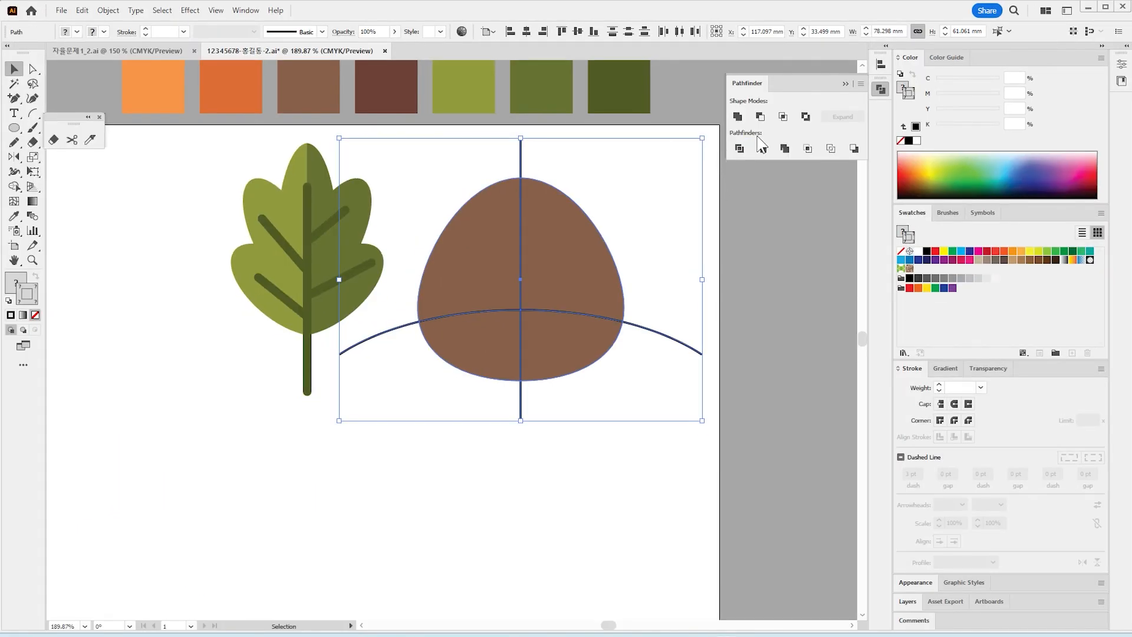
click(762, 148)
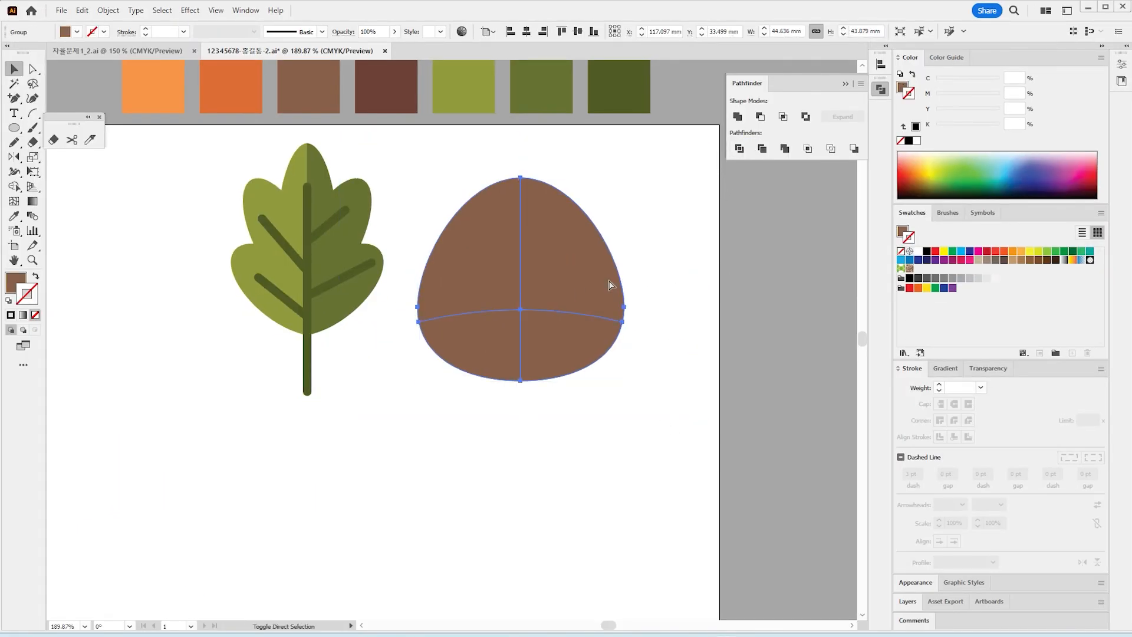
click(713, 397)
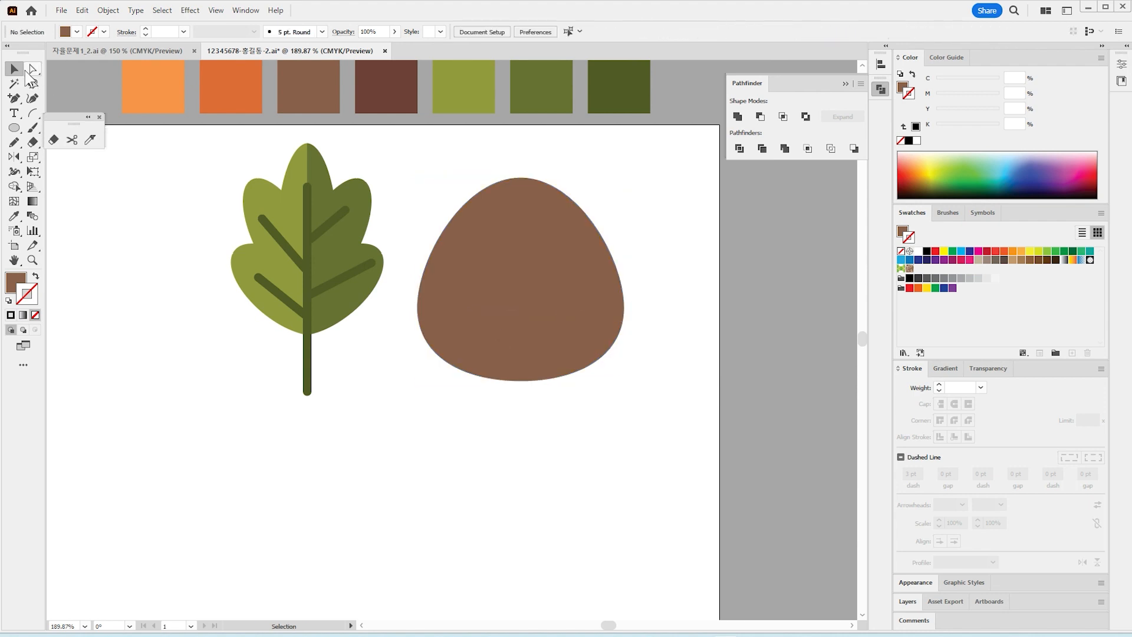
Fill the upper-right piece of the egg shape with the dark reddish-brown sampled from the colour squares
scroll(702, 374, up, 4)
click(574, 406)
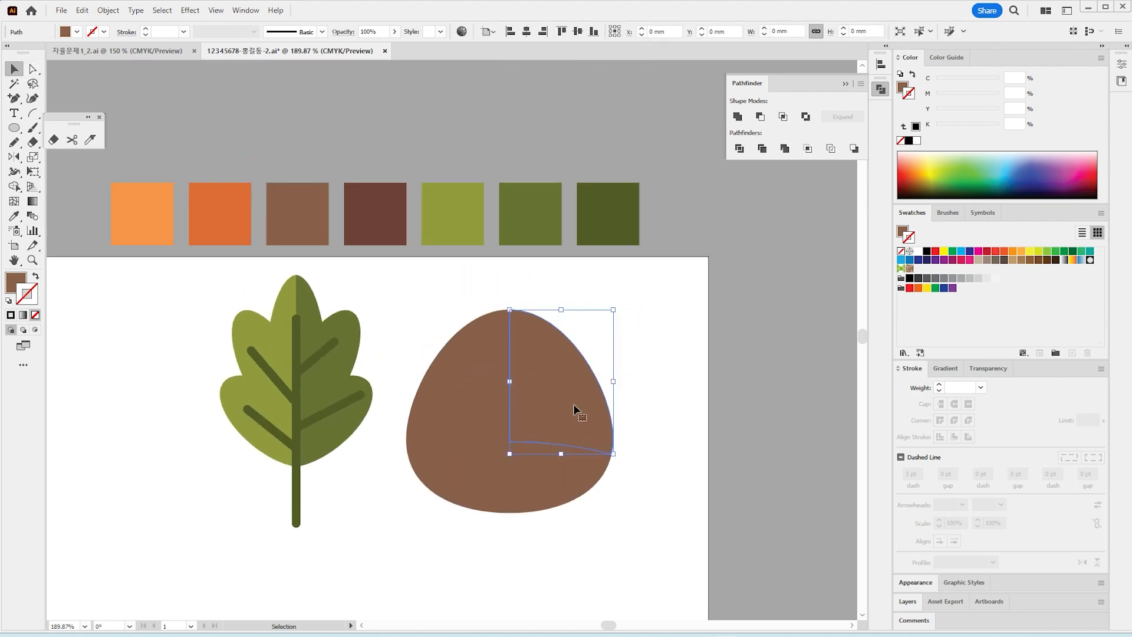
click(14, 216)
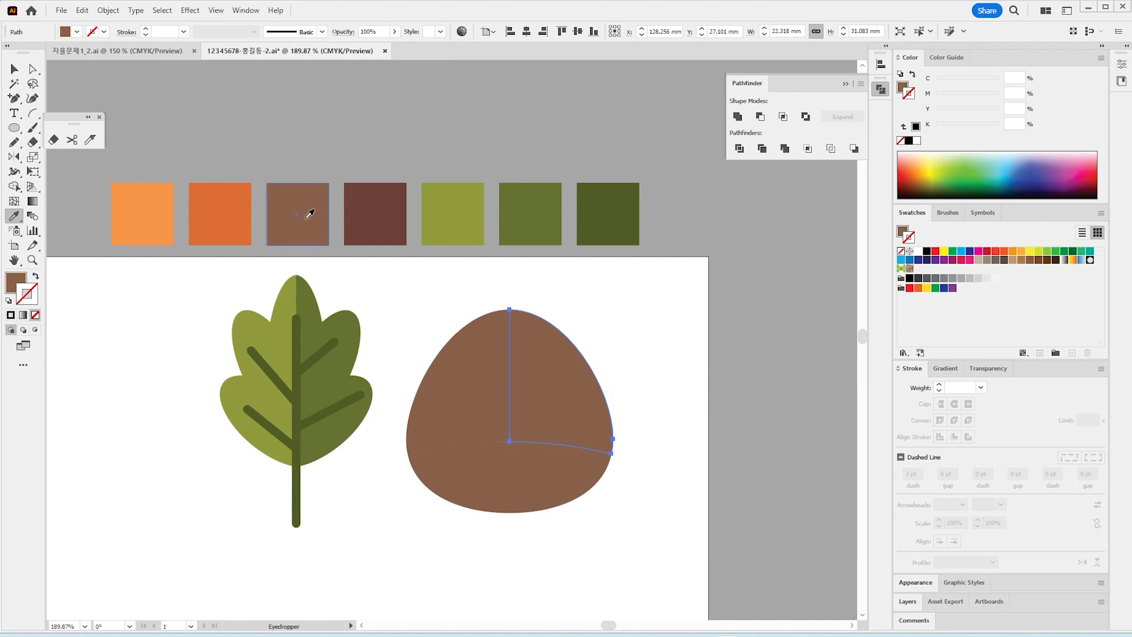
click(372, 213)
click(14, 69)
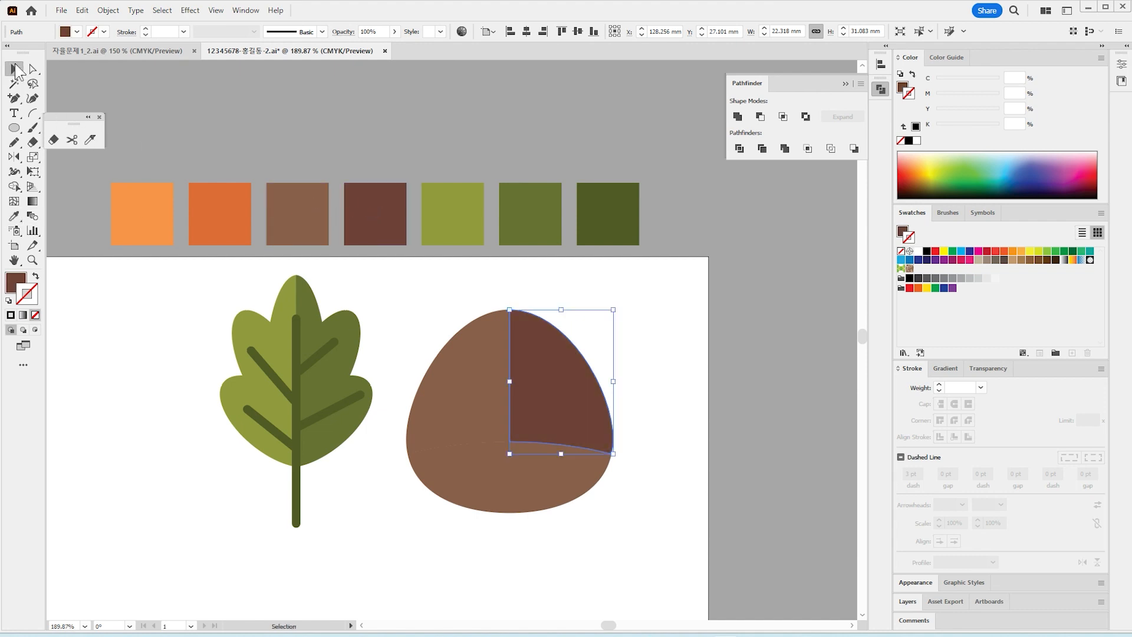
Fill the lower-left piece of the egg shape with the light orange sampled from the colour squares
click(471, 449)
click(15, 216)
click(137, 215)
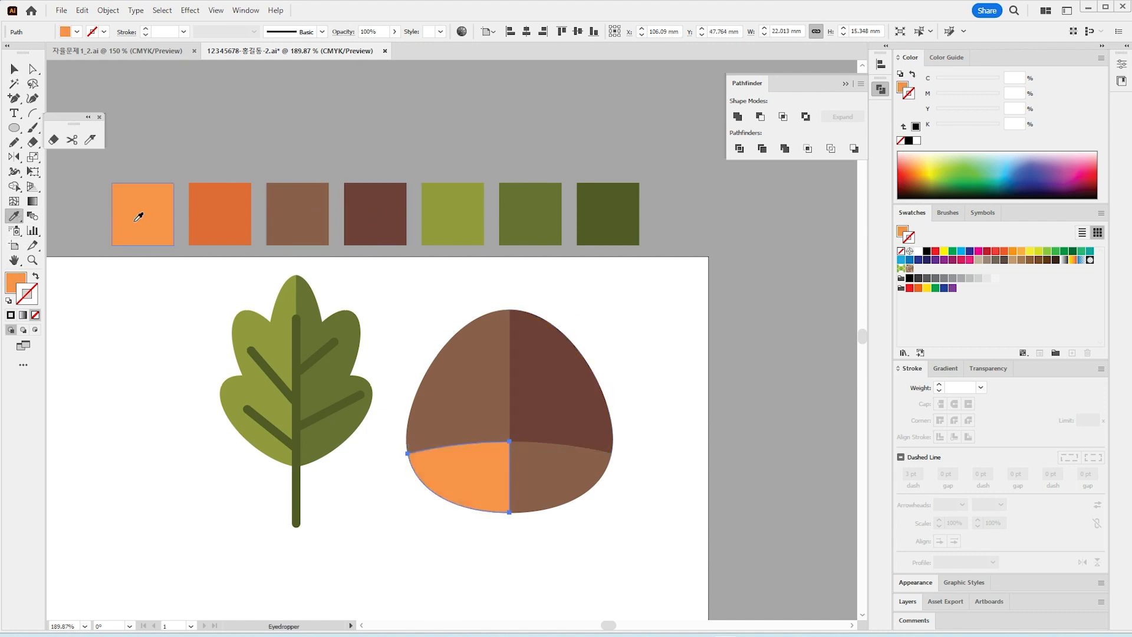
click(14, 69)
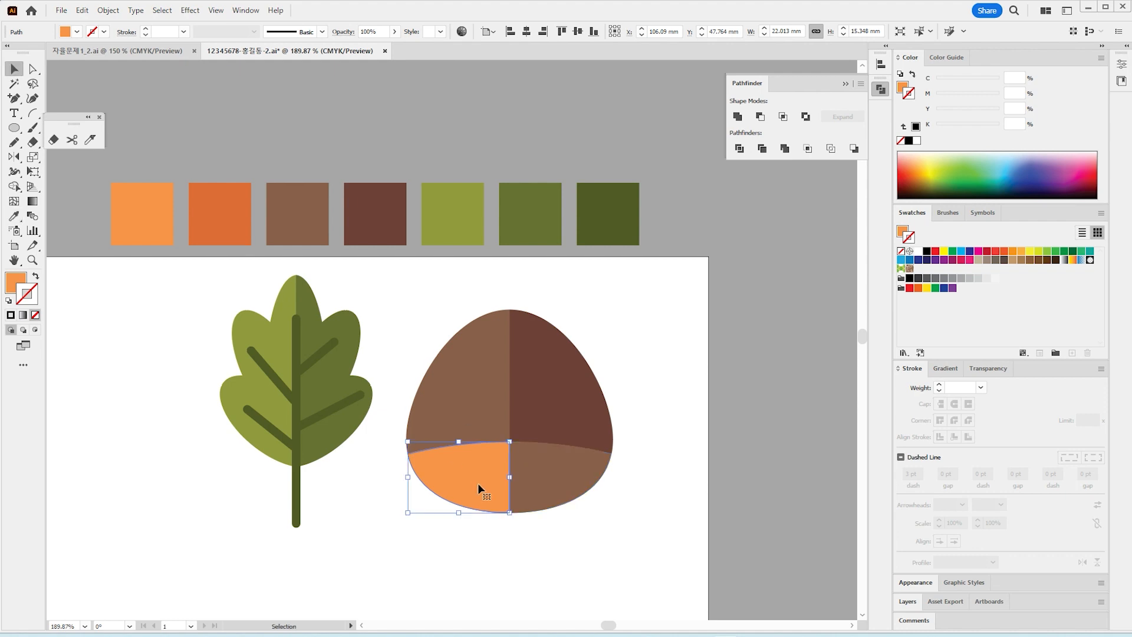
Fill the lower-right piece of the egg shape with the dark orange sampled from the colour squares
click(558, 495)
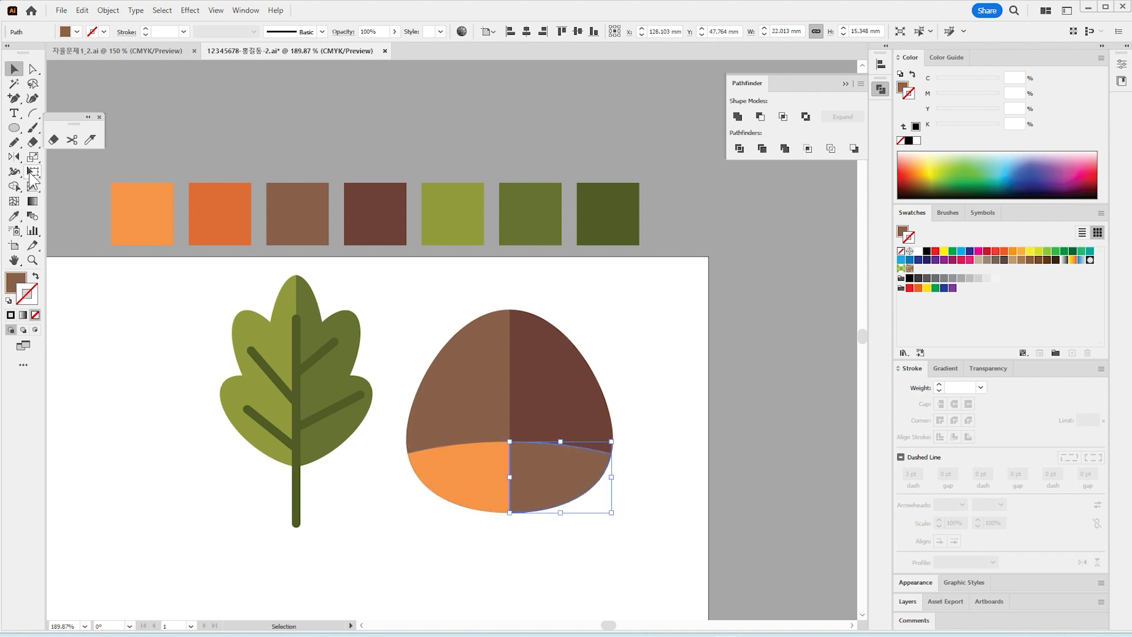
click(14, 216)
click(243, 221)
click(14, 69)
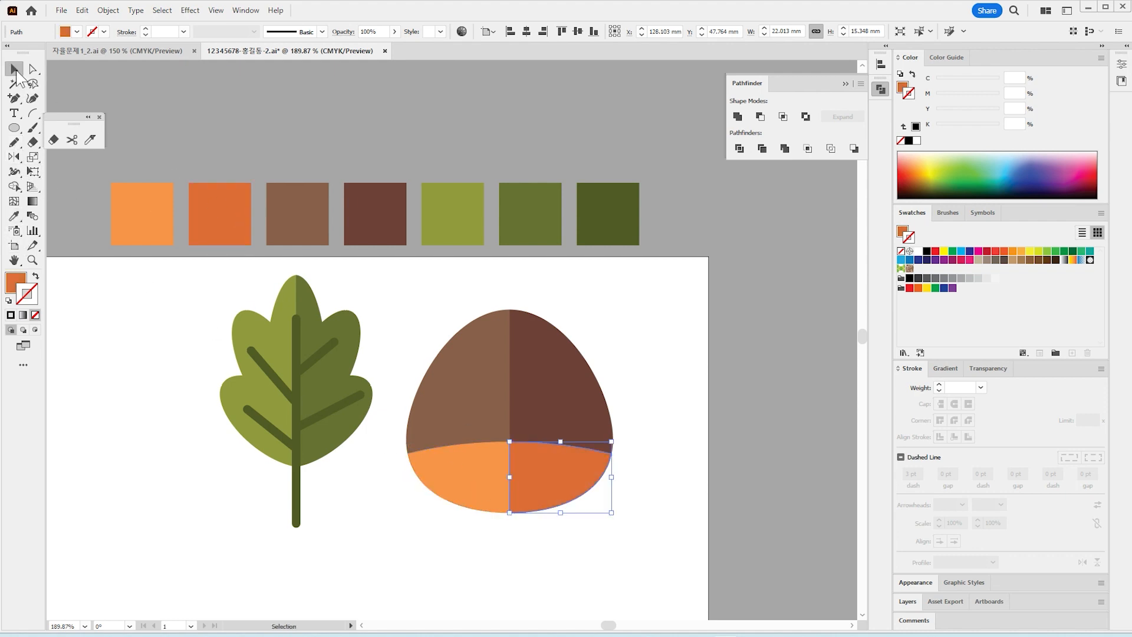
click(694, 388)
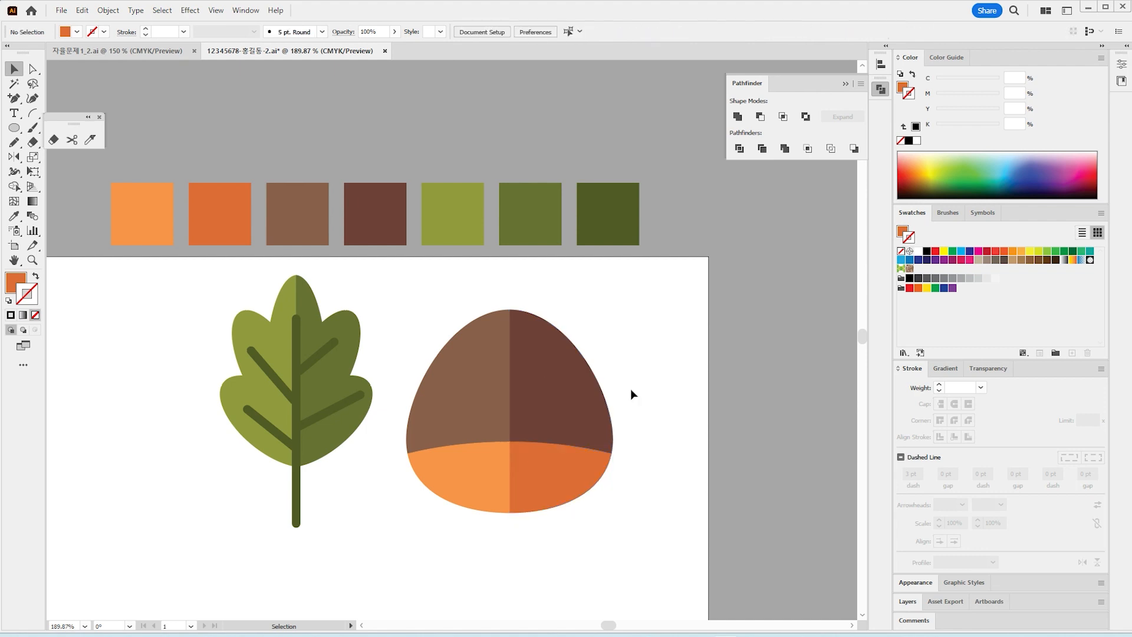
Draw a diagonal line about 11.6 by 15.5 mm from the egg's tip down its left half, with a dark brown 3 pt round-cap stroke
click(33, 113)
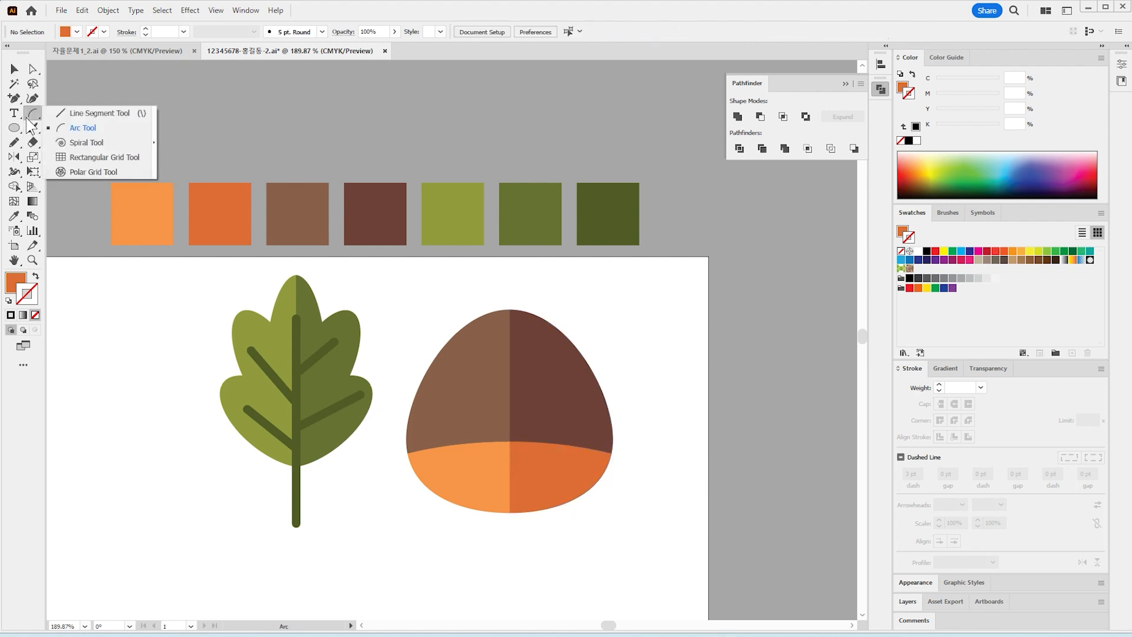
click(59, 113)
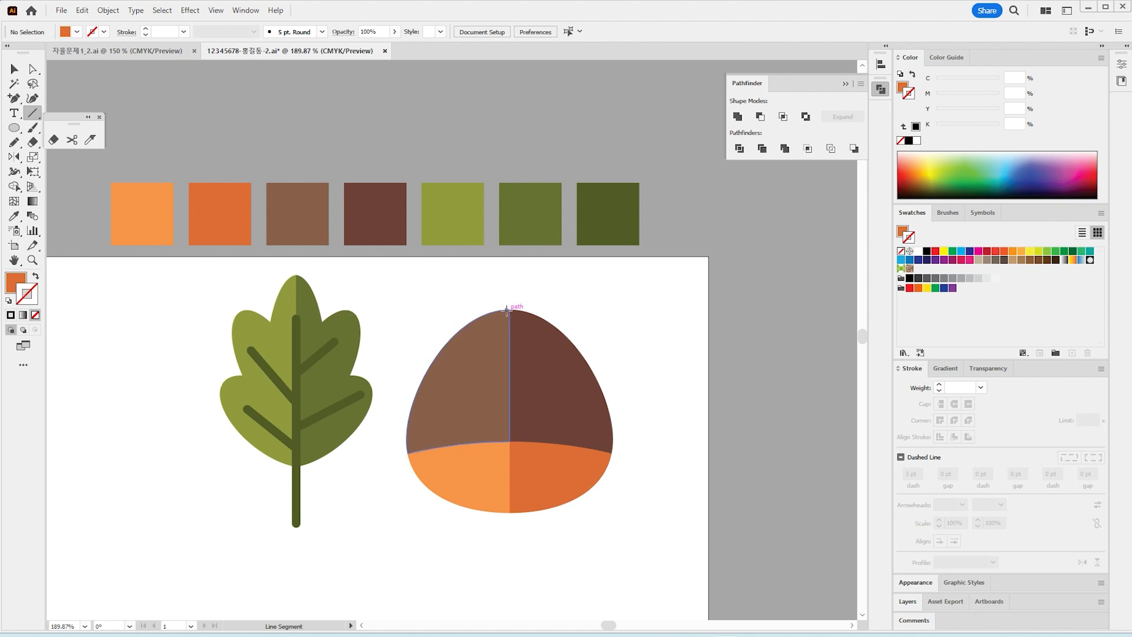
drag(507, 309, 453, 381)
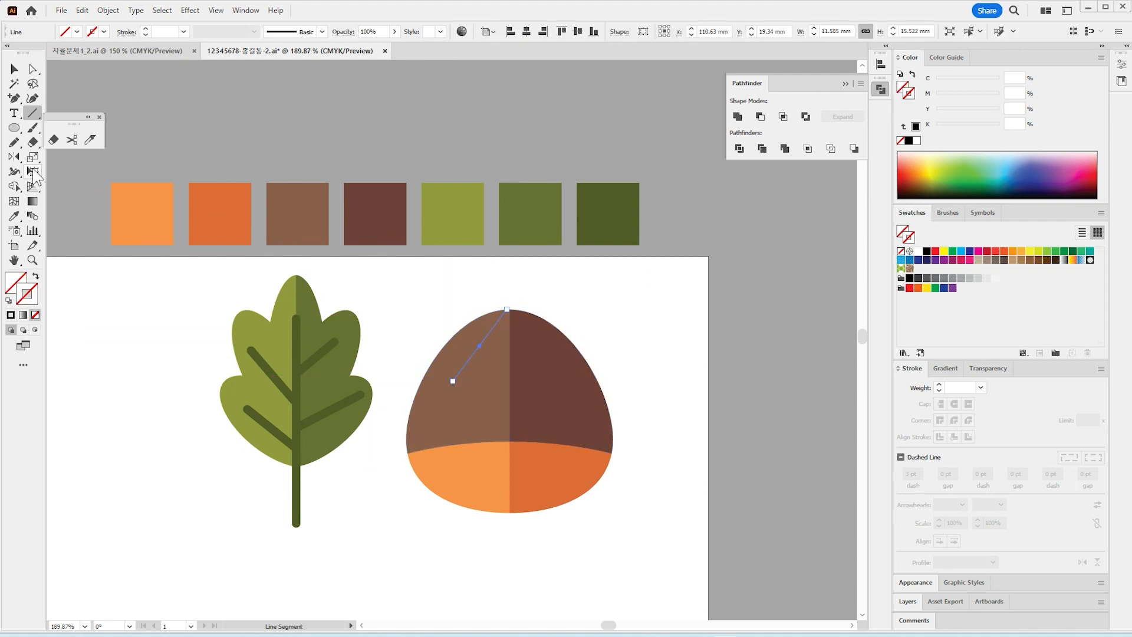
click(15, 217)
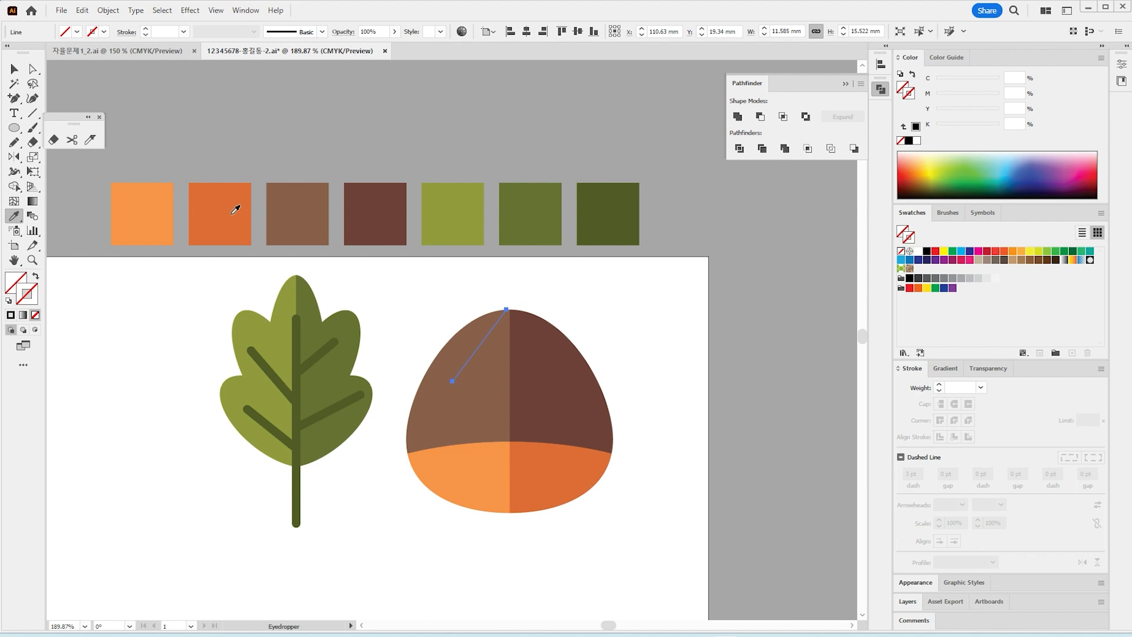
click(381, 216)
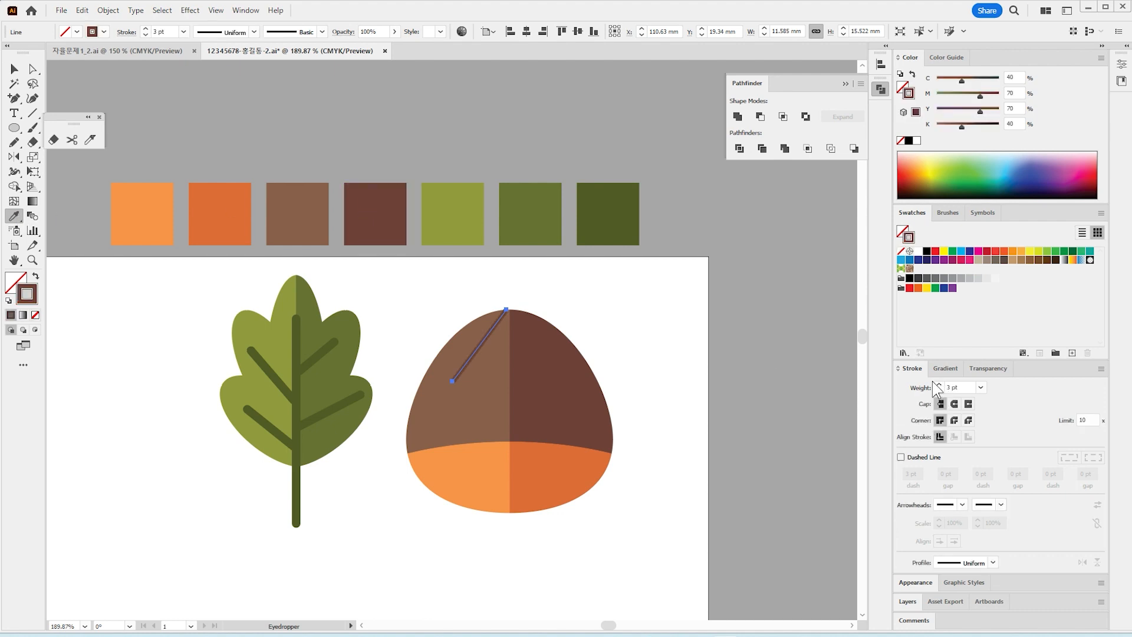
click(955, 406)
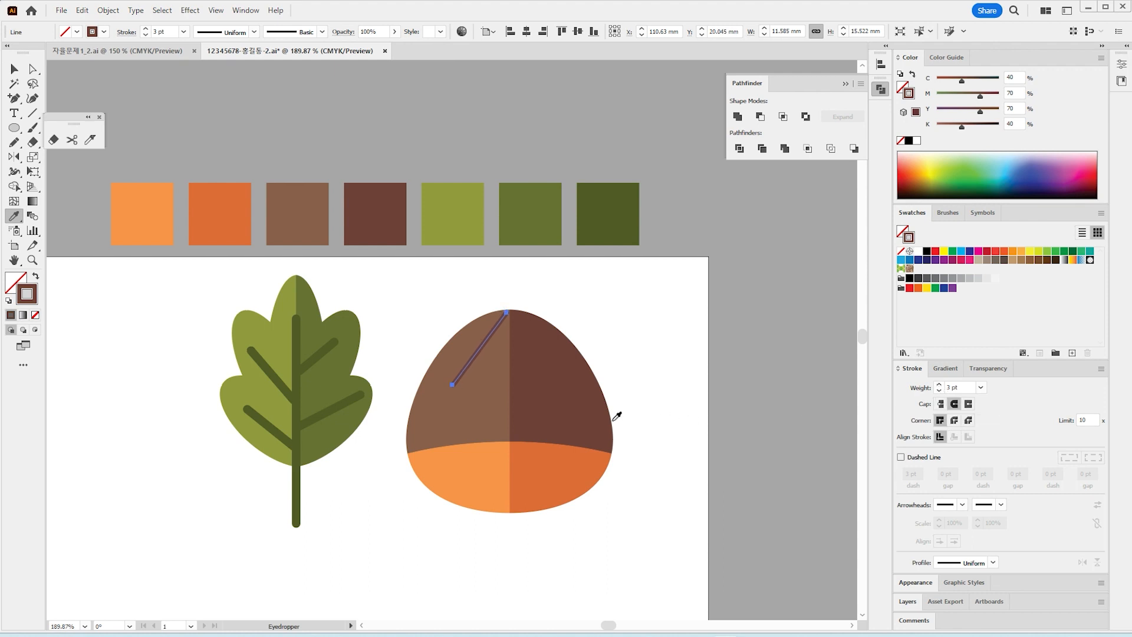
Draw a second, steeper dark brown 3 pt line from the egg's tip between the first line and the centre, and deselect it
click(34, 113)
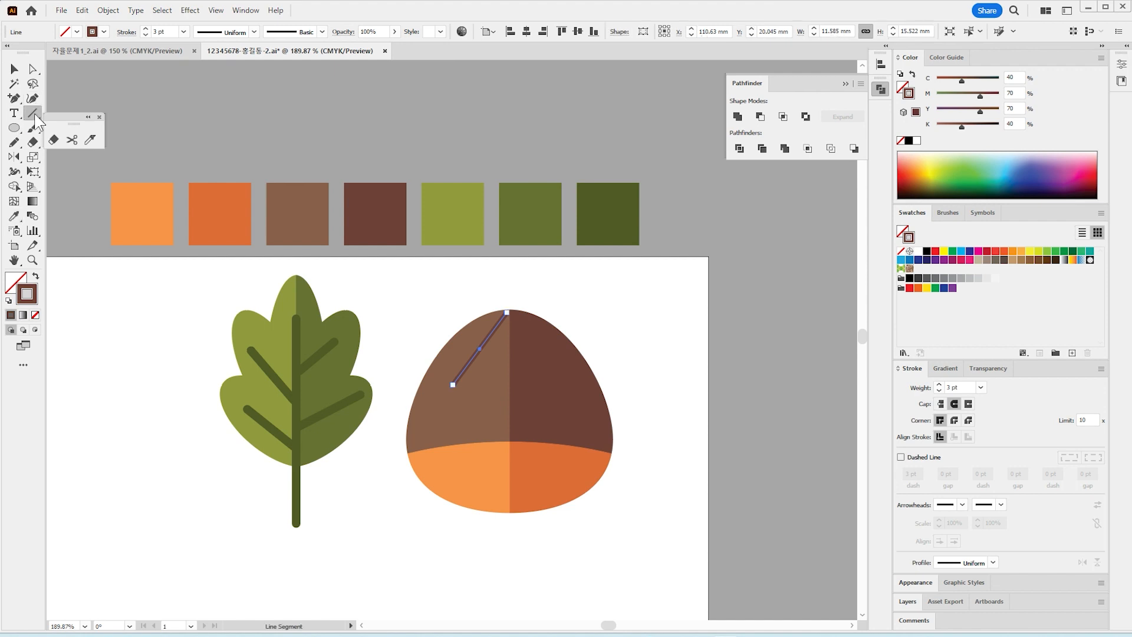
drag(507, 312, 484, 385)
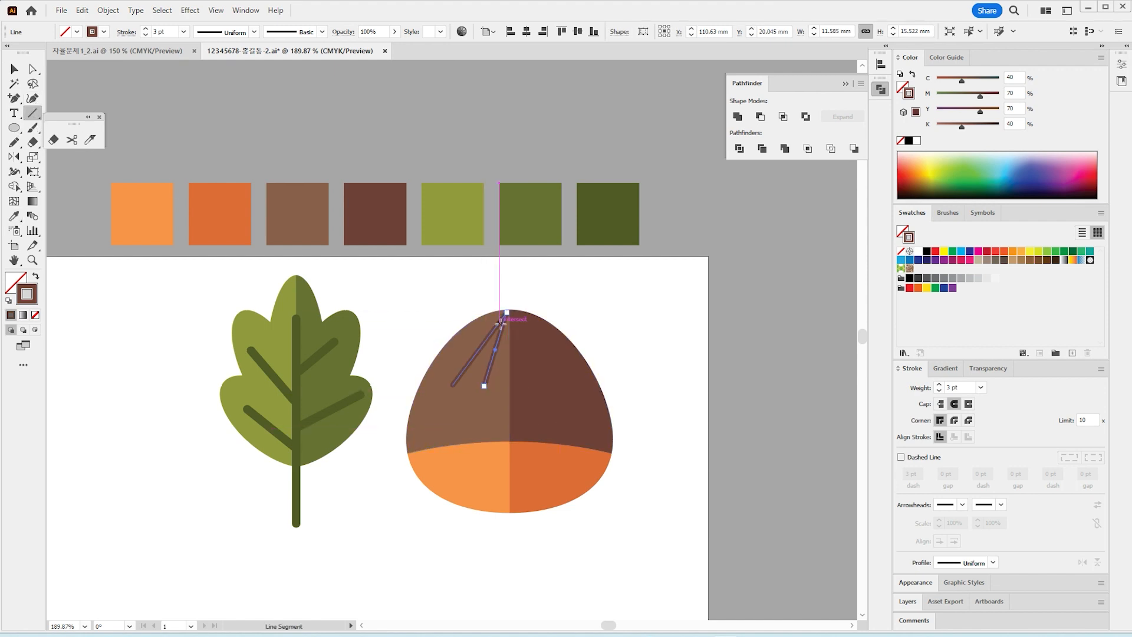
key(v)
key(ctrl+shift+a)
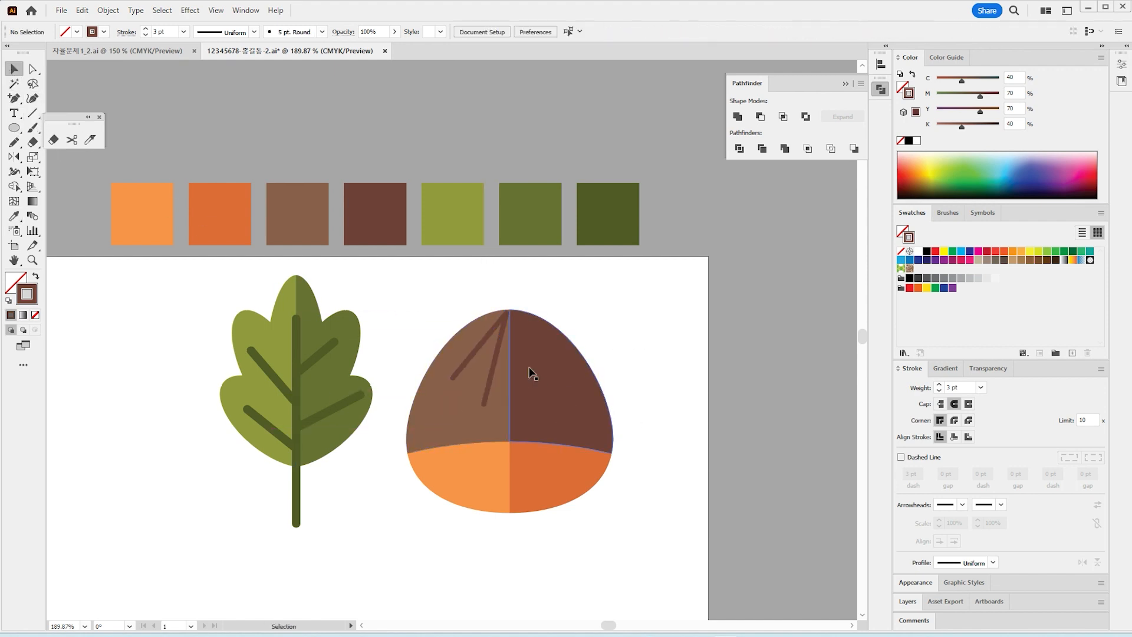
Place a reduced copy of the leaf, tilted to the upper right, behind the chestnut's upper-right edge, about 26.2 by 25.7 mm overall
click(323, 449)
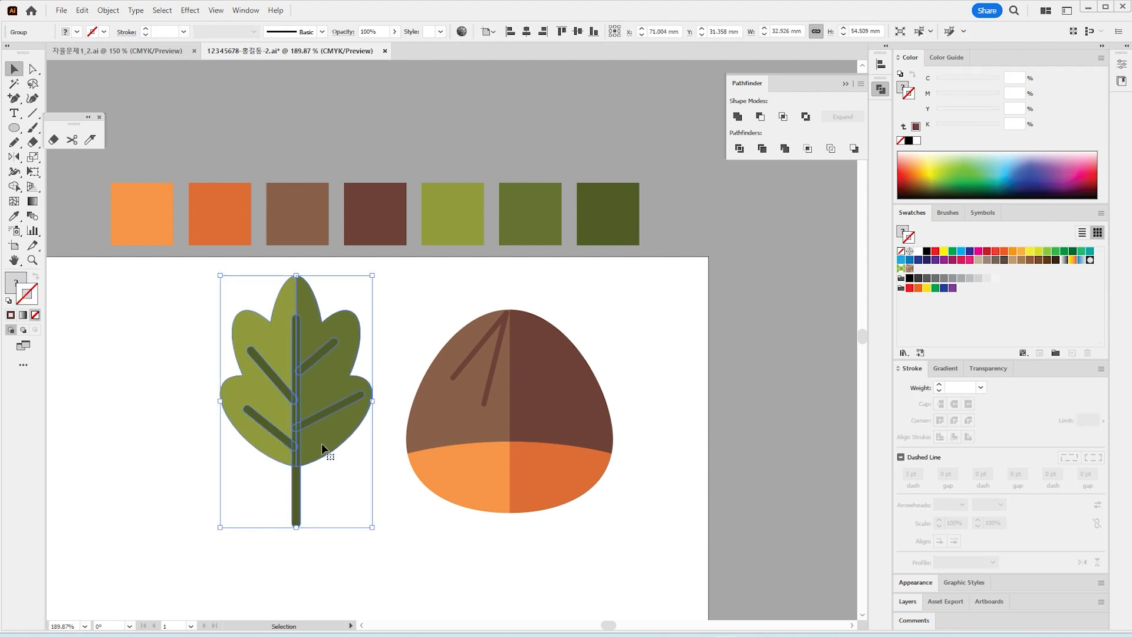
key(a)
key(v)
drag(320, 439, 649, 360)
drag(710, 250, 673, 319)
drag(595, 322, 631, 332)
key(ctrl)
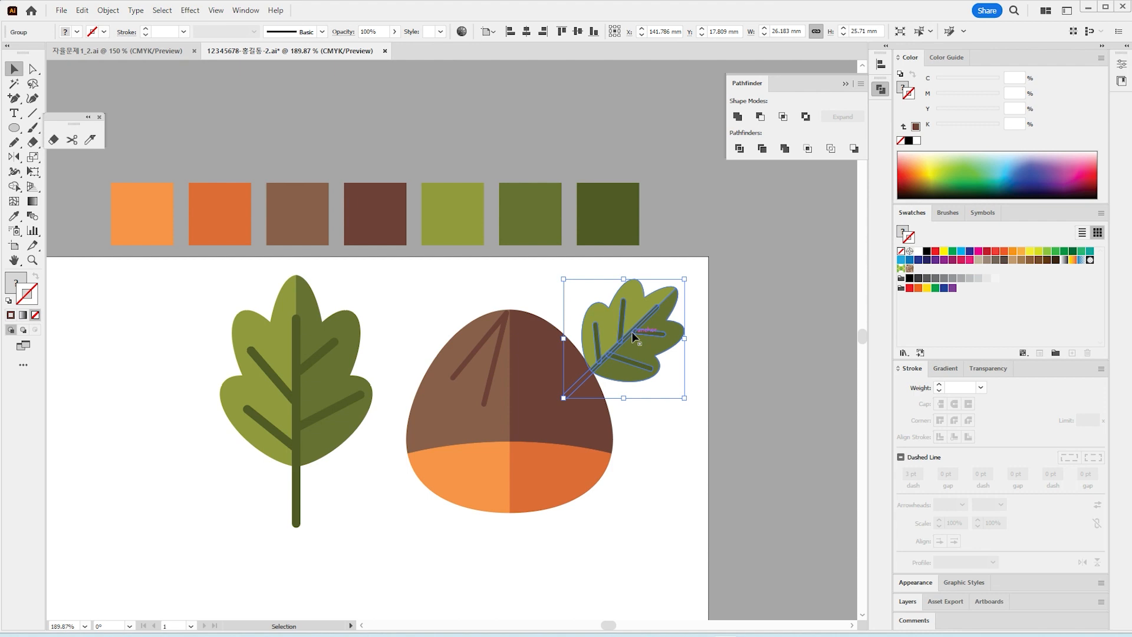
Rotate the small leaf a little more upright, shift it slightly towards the chestnut and deselect it
drag(697, 413, 703, 392)
drag(606, 322, 599, 324)
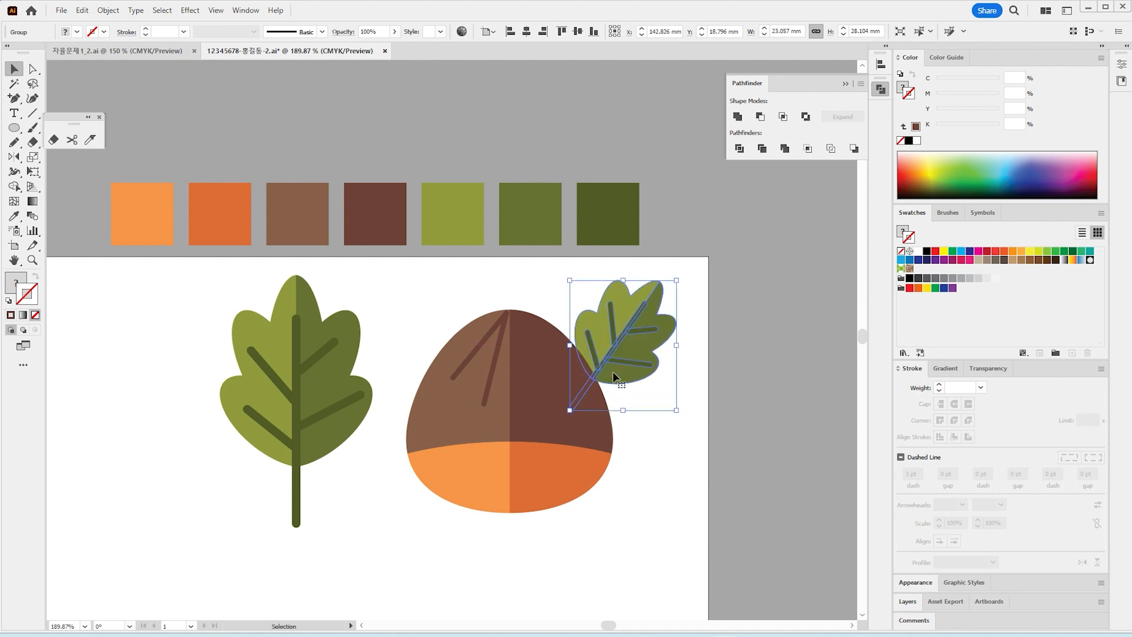
click(682, 573)
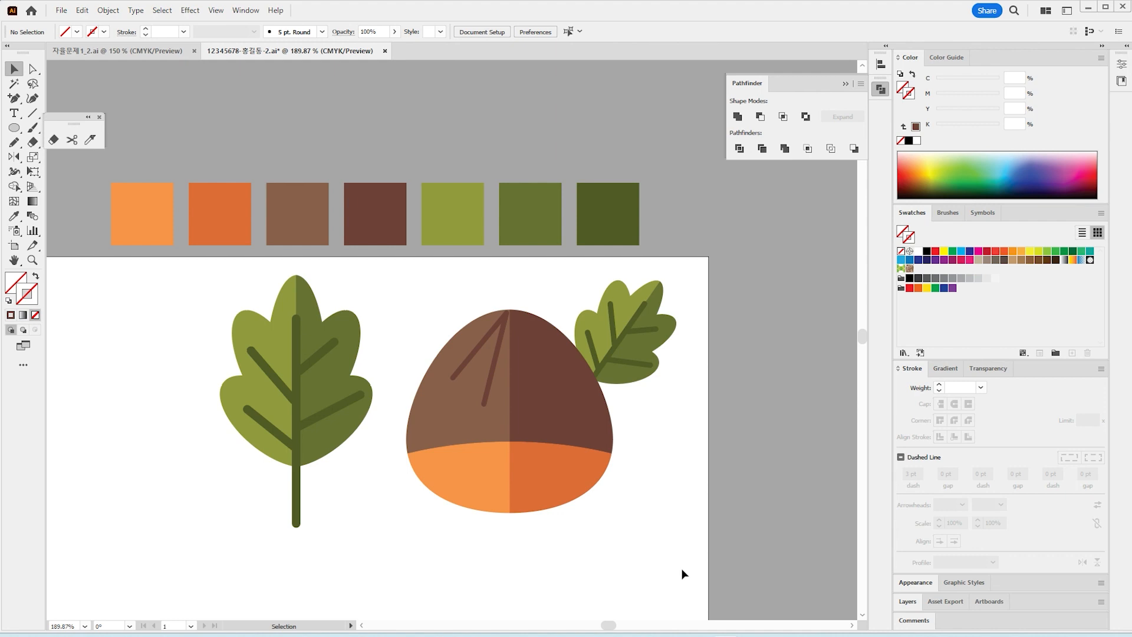
Expand the fills and strokes of the chestnut together with its small leaf, and deselect them
drag(416, 281, 691, 547)
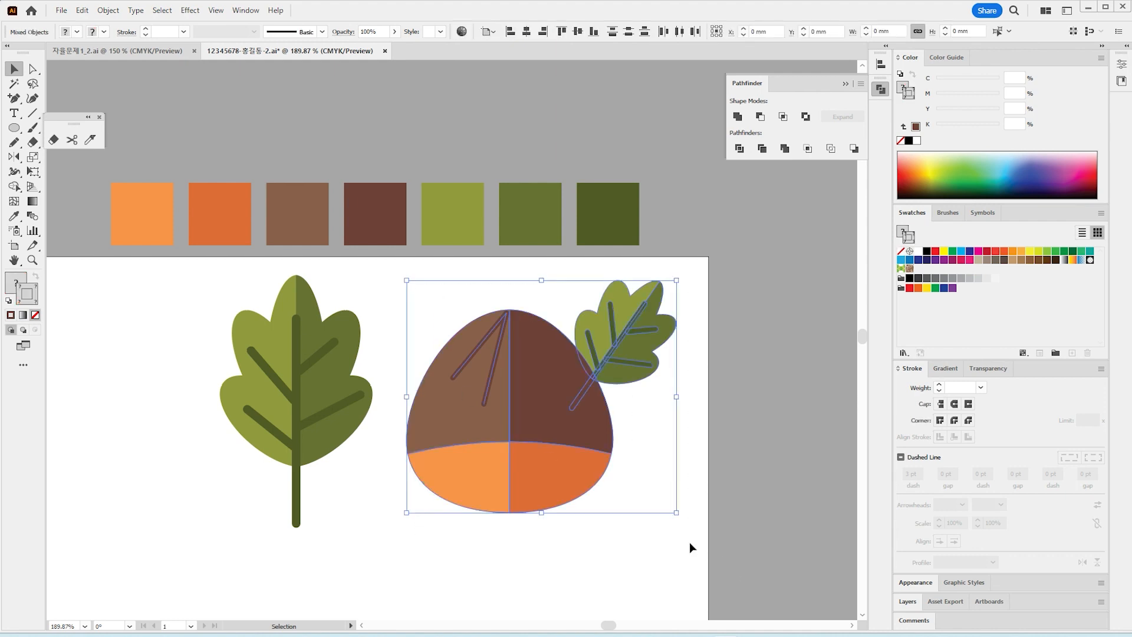
click(108, 11)
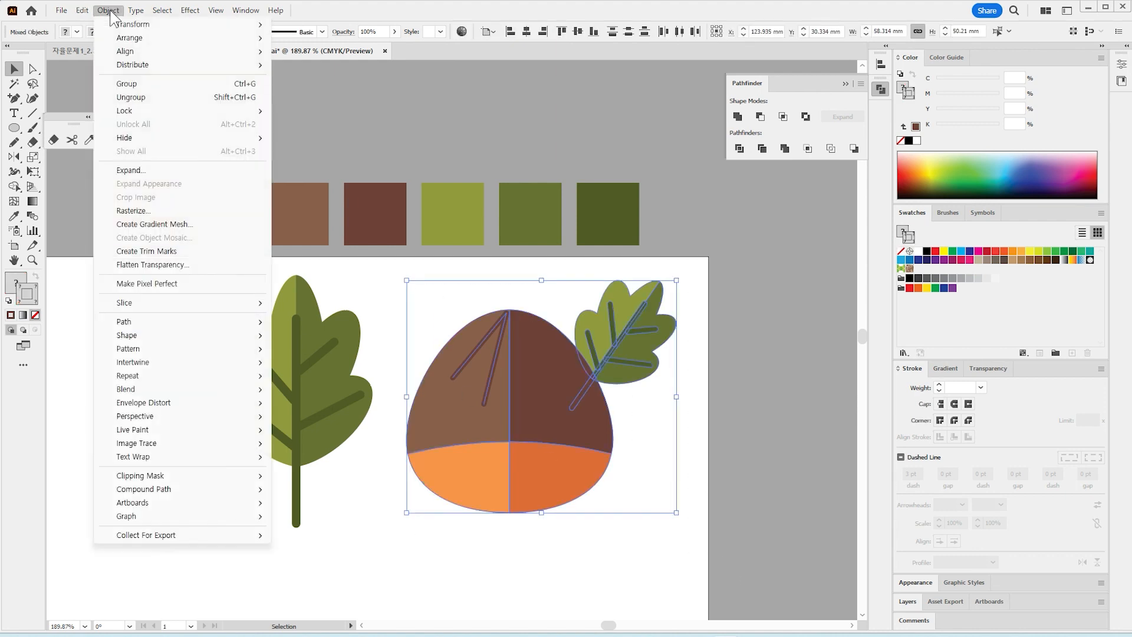
click(134, 174)
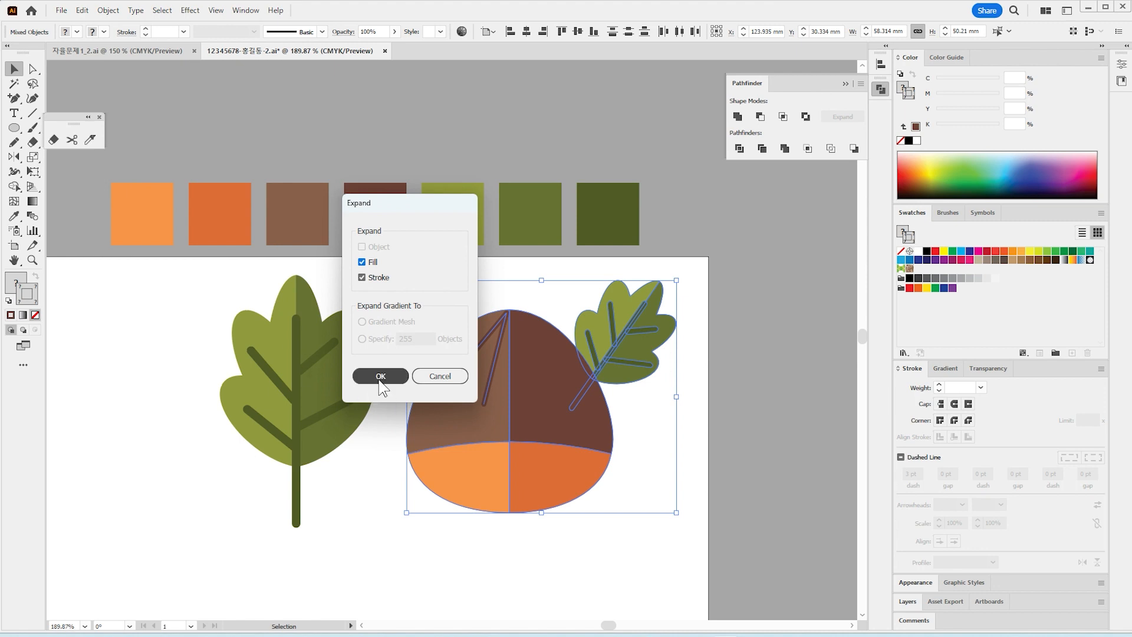
click(378, 380)
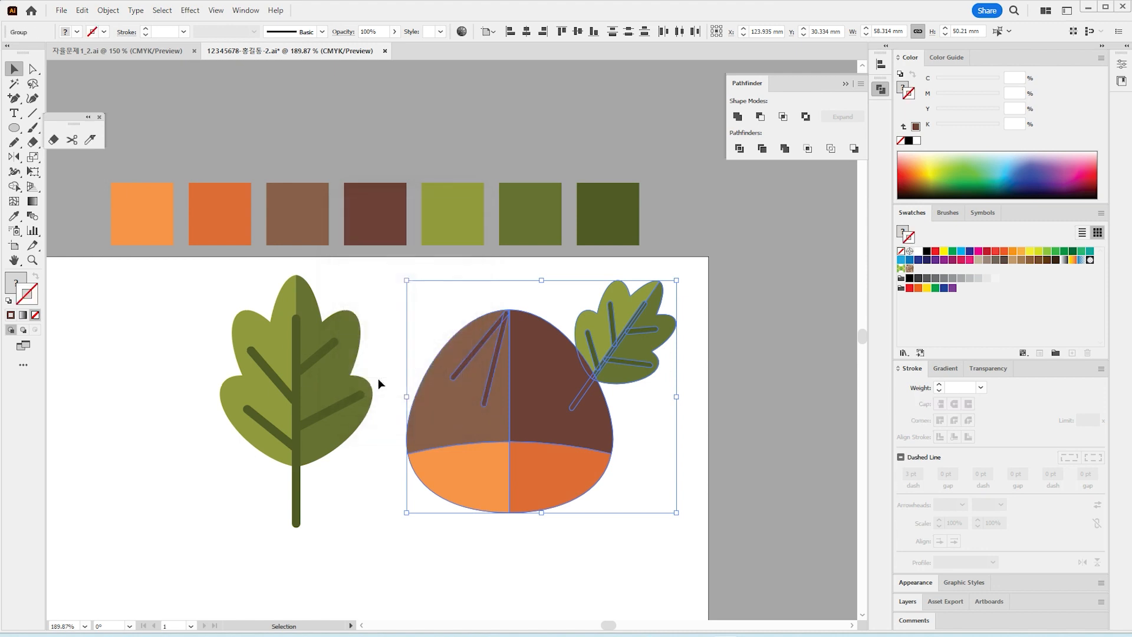
click(706, 512)
Draw a nearly circular ellipse about 59.7 by 60.8 mm in the empty area to the lower left of the large leaf
click(506, 435)
click(298, 409)
click(480, 426)
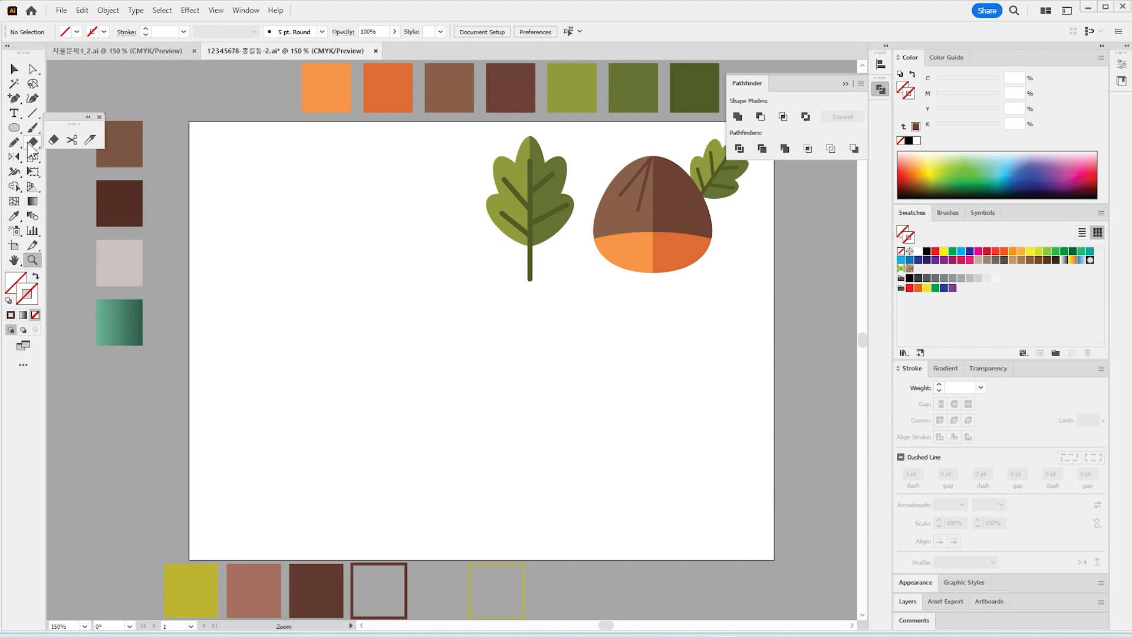
drag(14, 127, 41, 165)
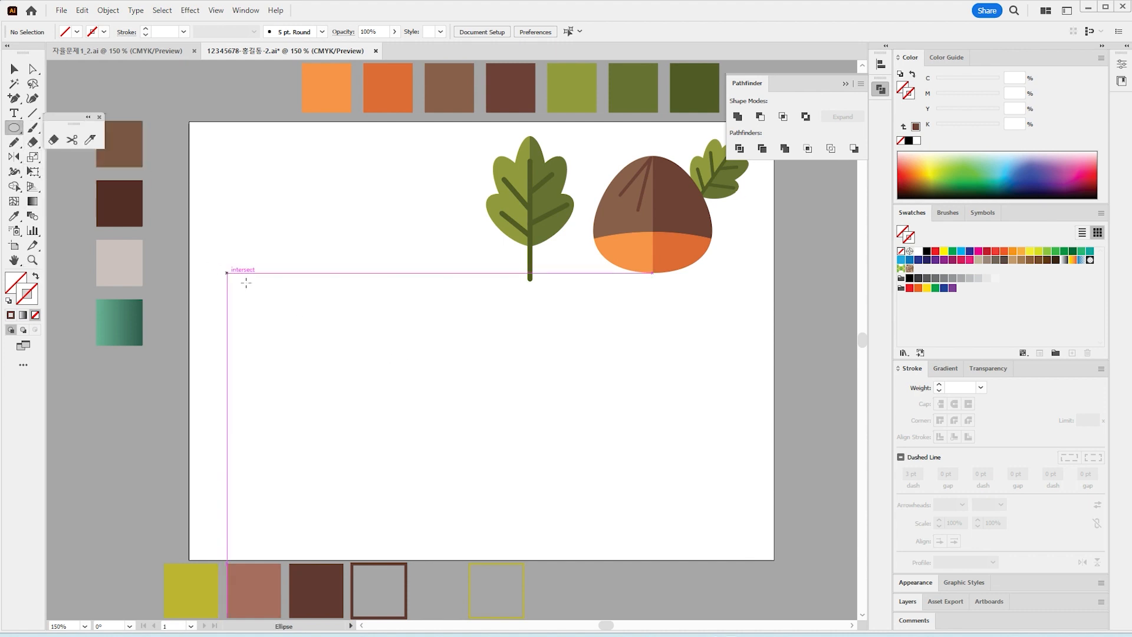
drag(268, 227, 487, 449)
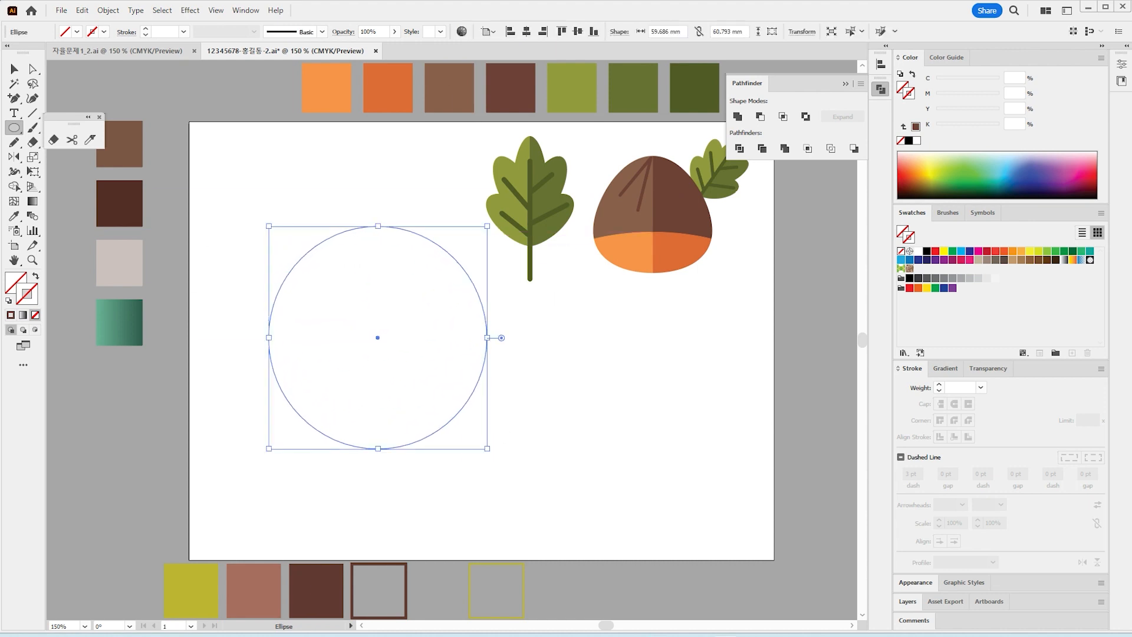
Fill the ellipse with the green gradient sampled from the colour squares and shift it slightly up and to the left
click(14, 69)
click(14, 216)
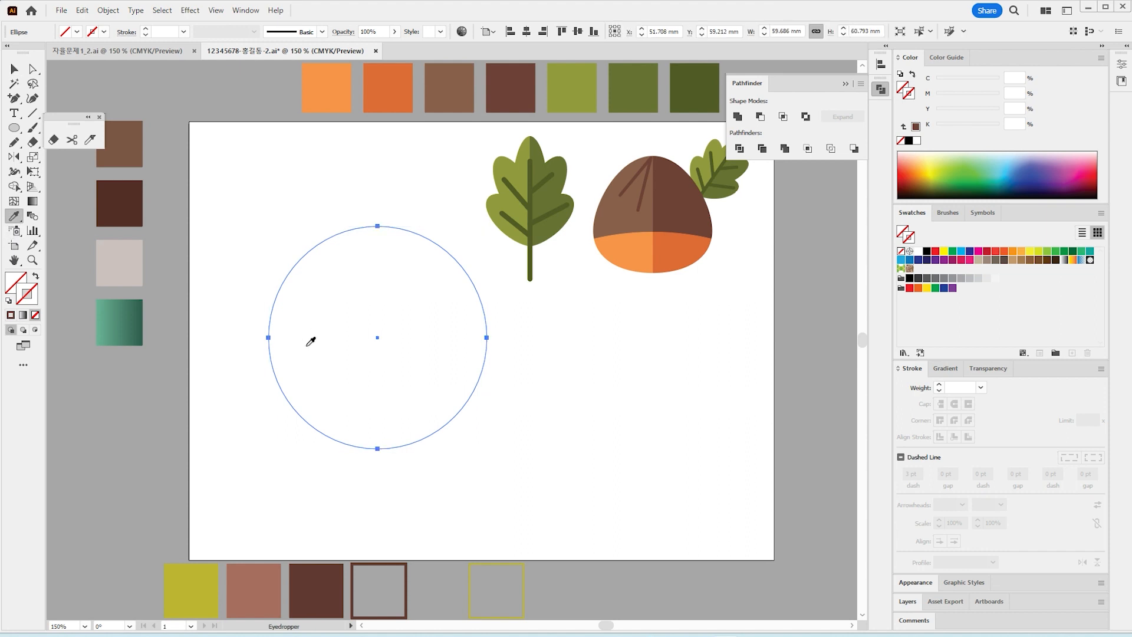
click(121, 319)
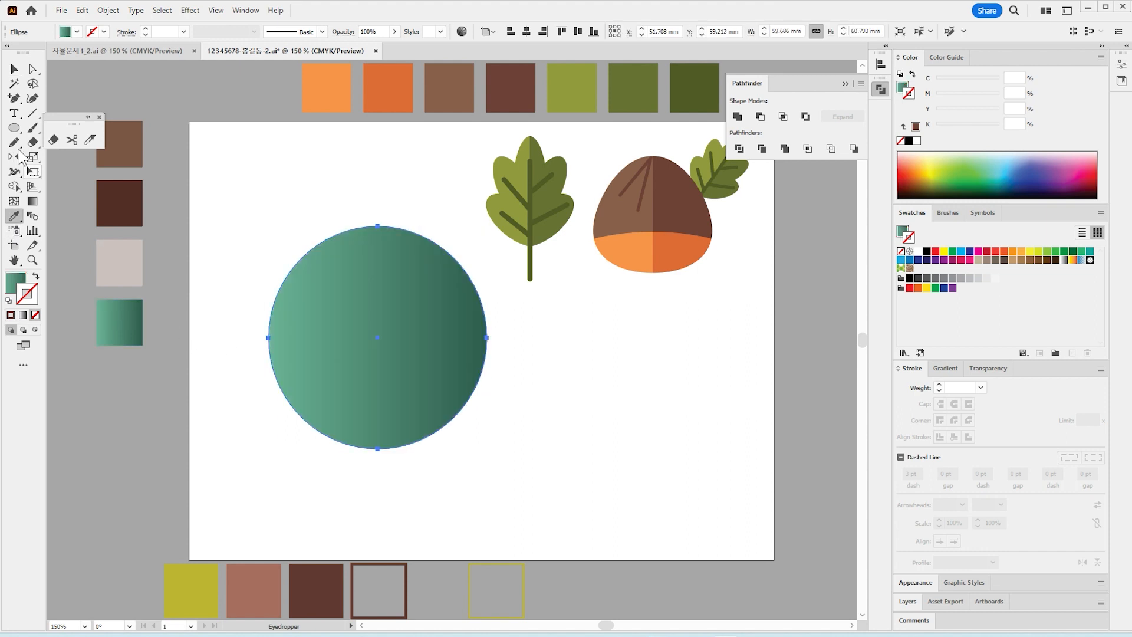
click(15, 69)
drag(373, 289, 352, 292)
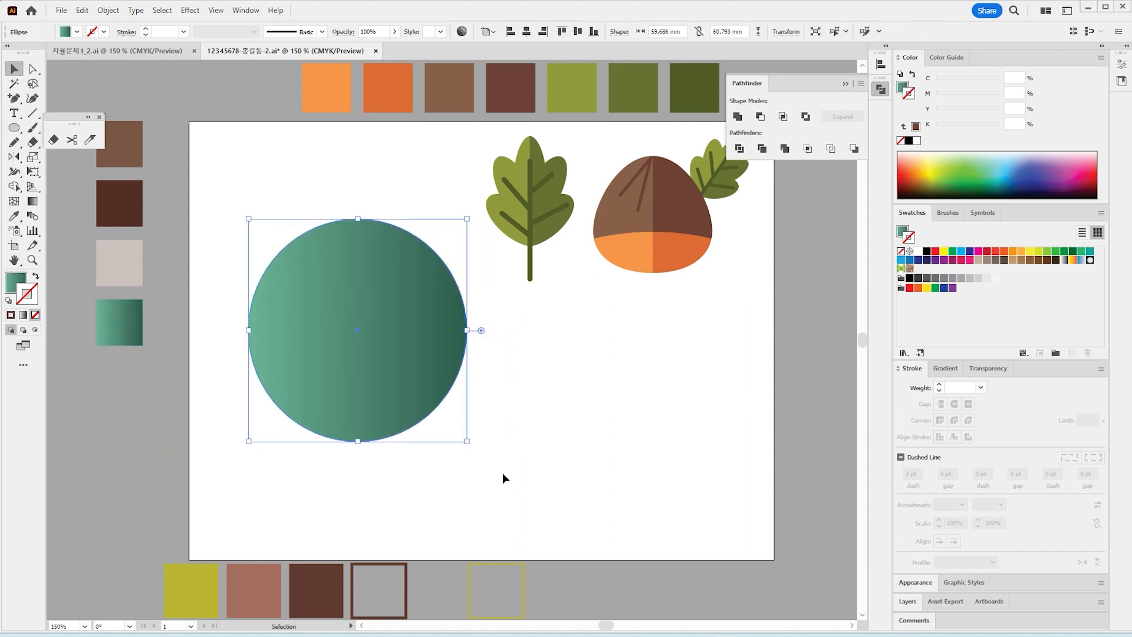
click(503, 472)
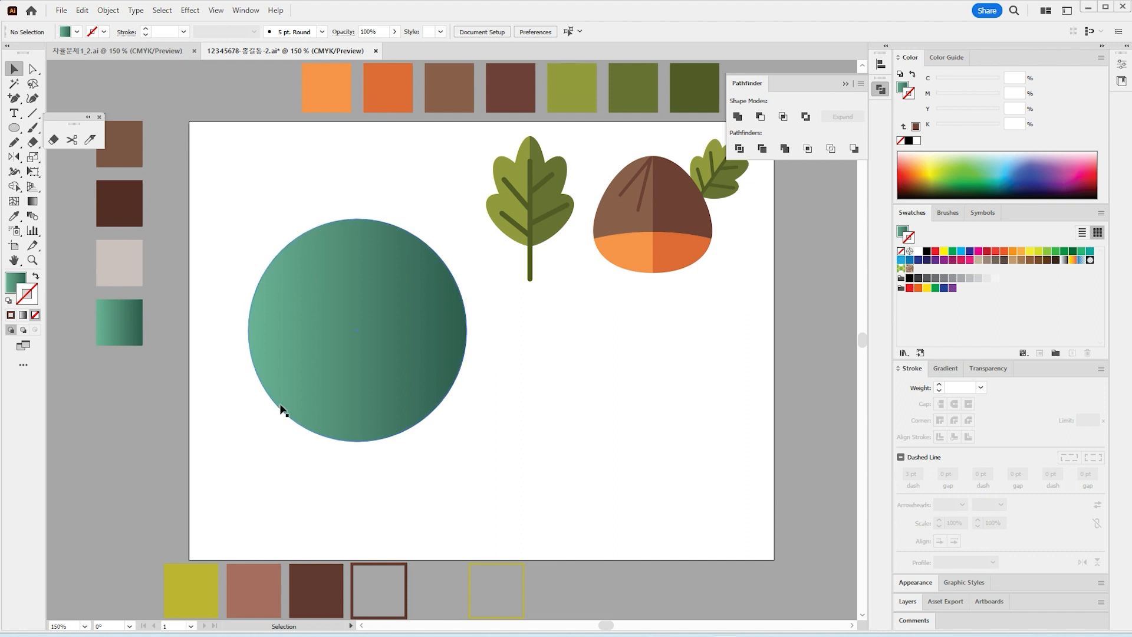
Draw a horizontal rectangular band about 64.7 by 9.7 mm across the middle of the green ellipse
mouse_move(250, 316)
mouse_down()
mouse_move(419, 314)
mouse_move(459, 300)
mouse_move(471, 338)
mouse_move(269, 372)
mouse_up()
drag(242, 326, 239, 333)
click(14, 127)
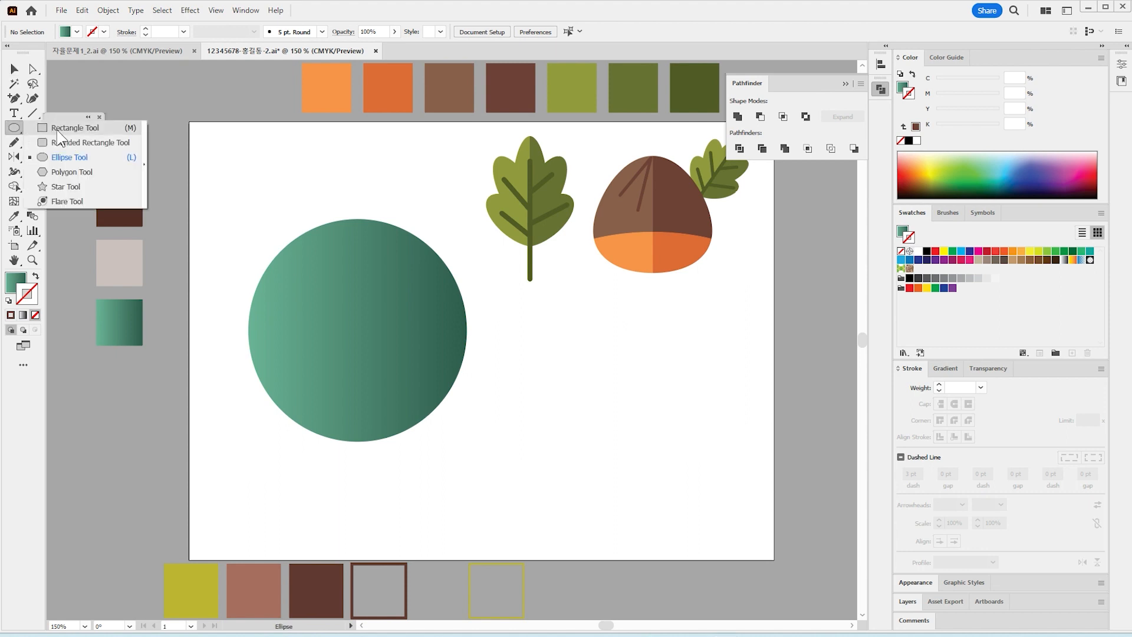
click(58, 129)
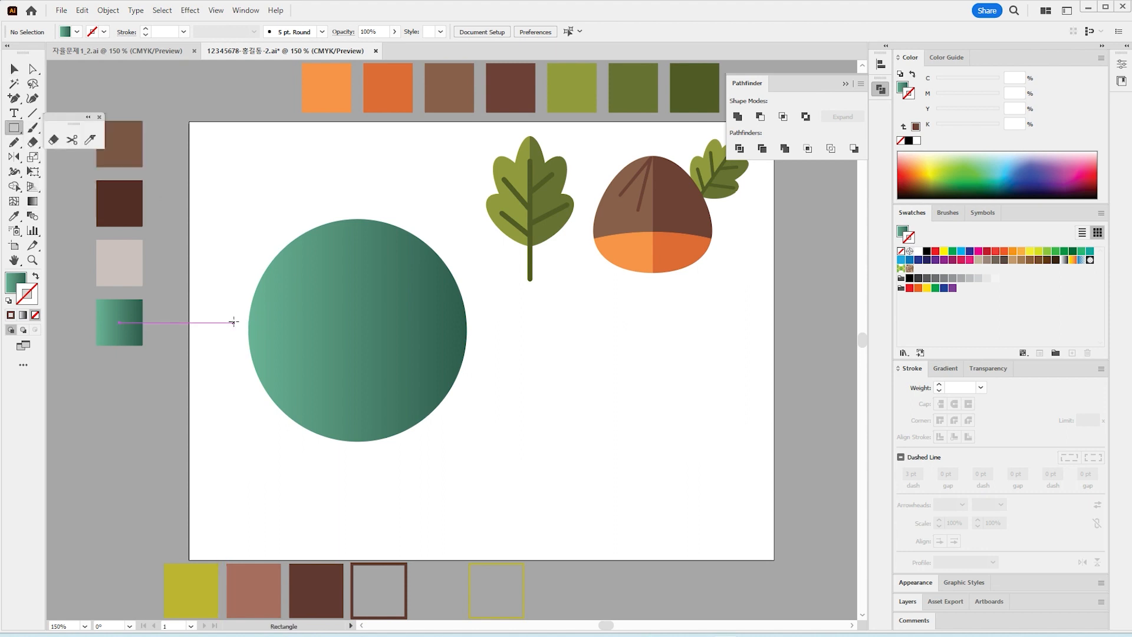
drag(237, 316, 467, 360)
drag(476, 355, 474, 352)
Fill the rectangular band with the medium brown sampled from the colour squares beside the artboard, and deselect it
click(13, 216)
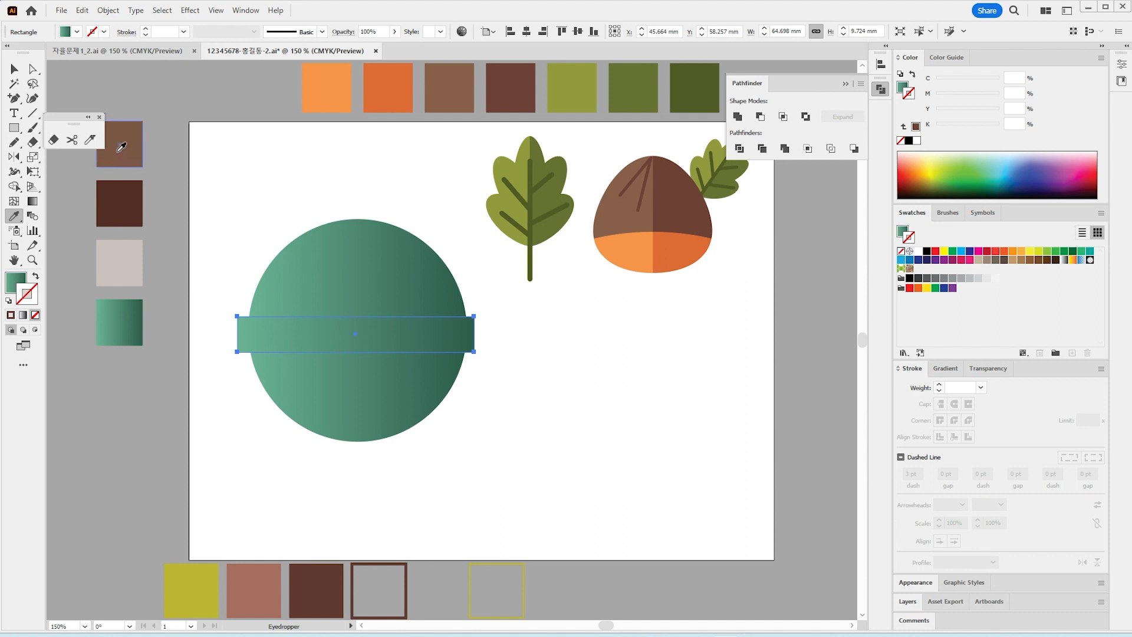
click(120, 146)
click(14, 69)
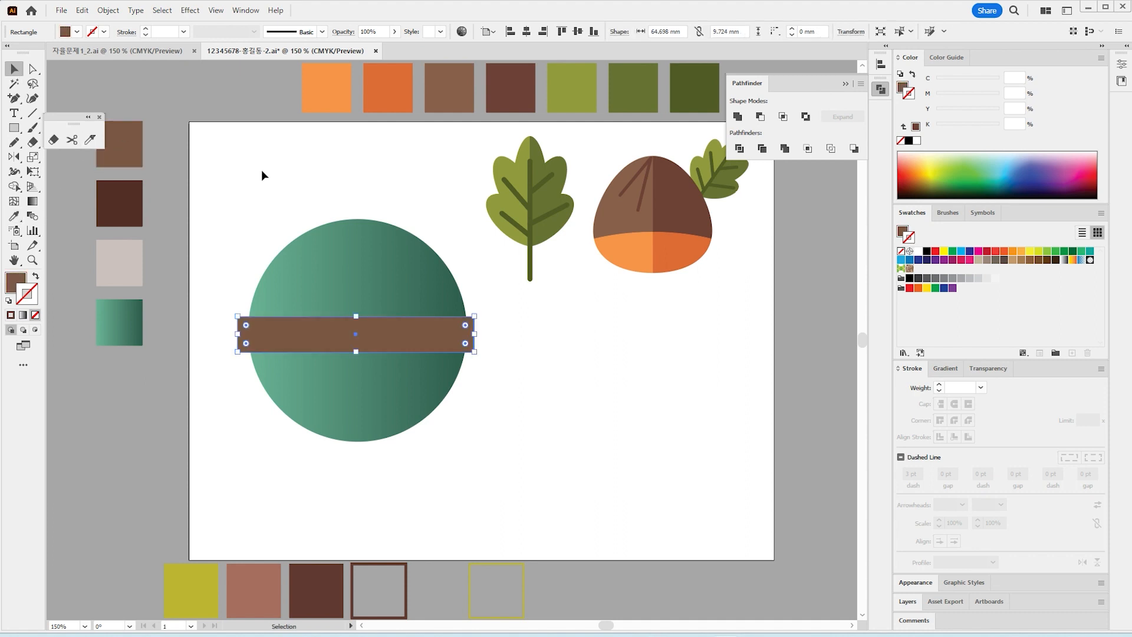
click(262, 171)
Narrow the green ellipse to about 55.6 mm wide and move the brown band back over its centre
drag(430, 342, 452, 331)
click(440, 371)
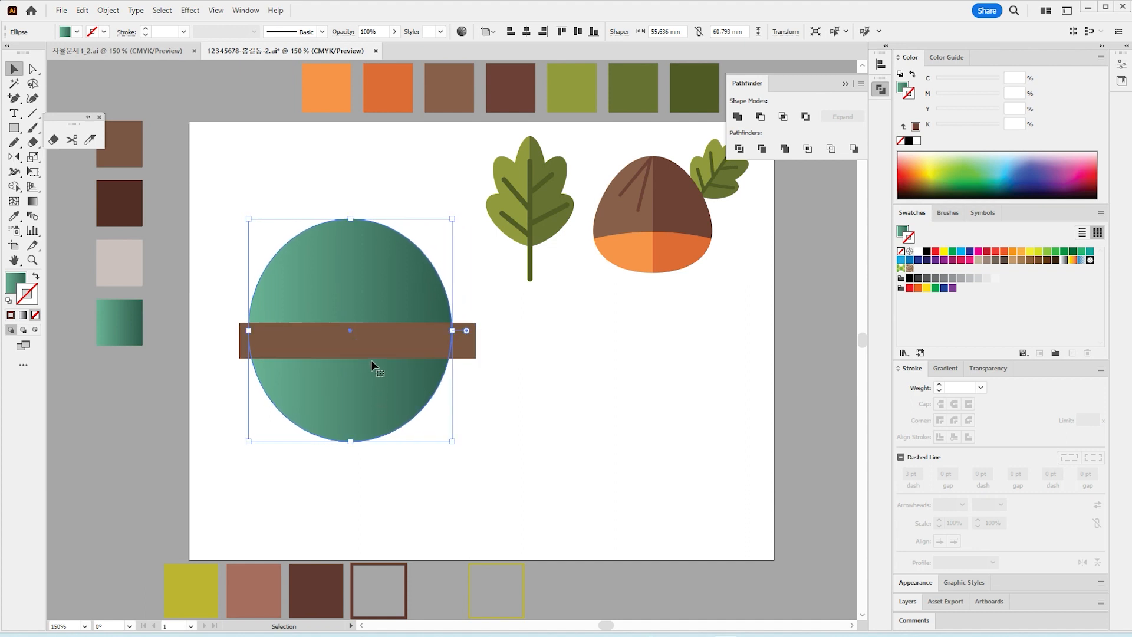
click(377, 341)
drag(377, 341, 372, 330)
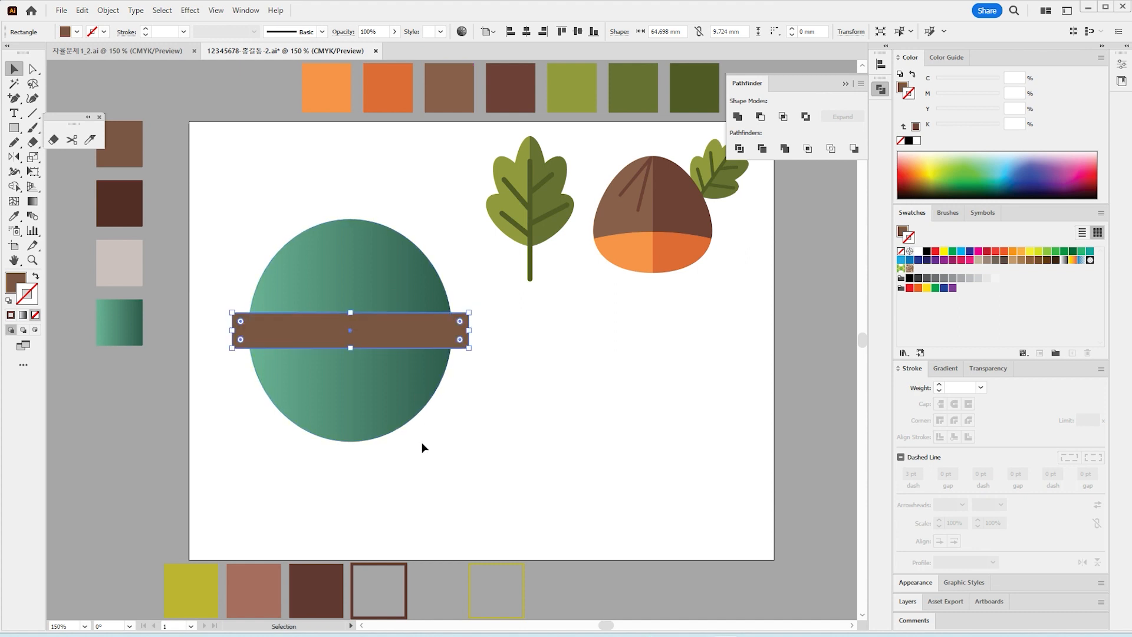
Centre the brown band on the green ellipse with the ellipse as key object, and deselect both
drag(422, 447, 339, 285)
click(376, 303)
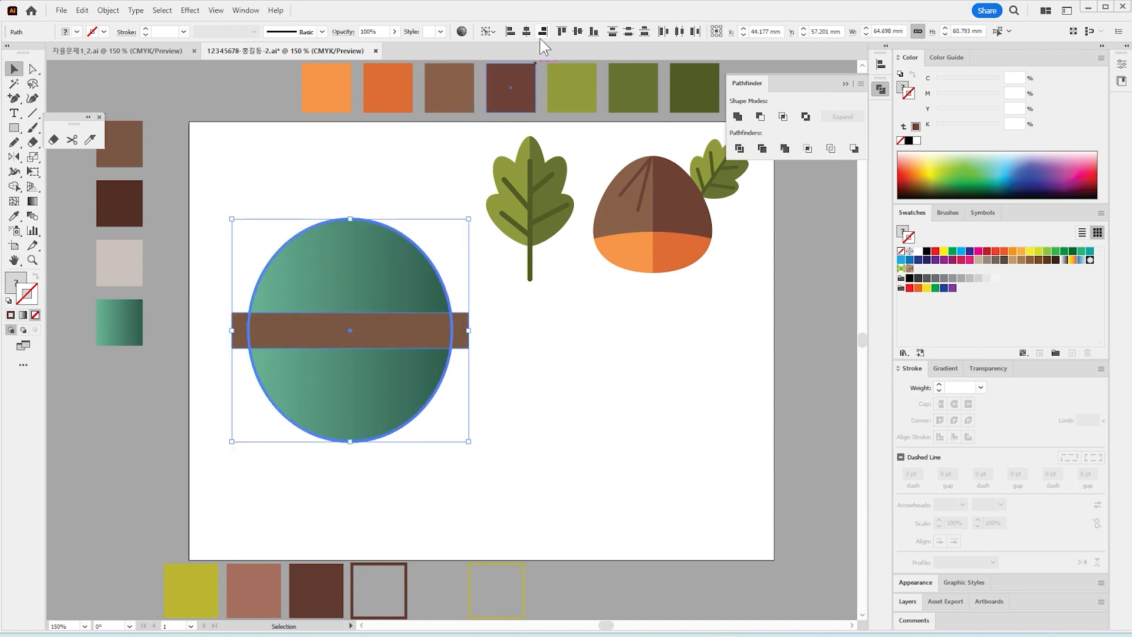
click(503, 463)
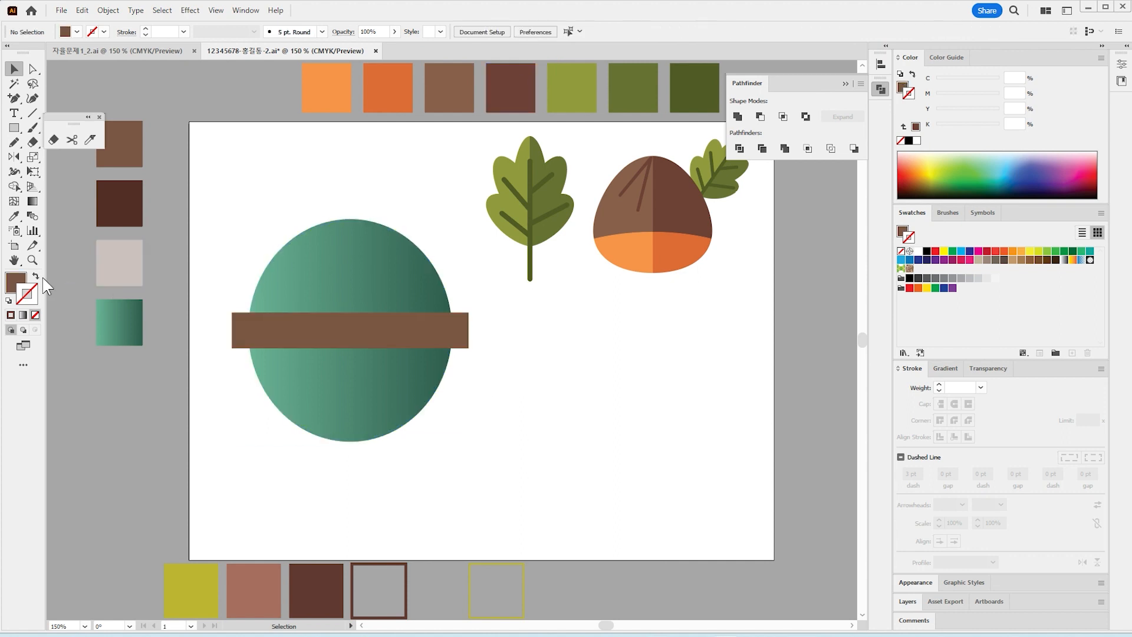
Draw a rounded rectangle about 16.9 by 12.2 mm over the middle of the brown band
click(33, 259)
click(377, 407)
click(413, 272)
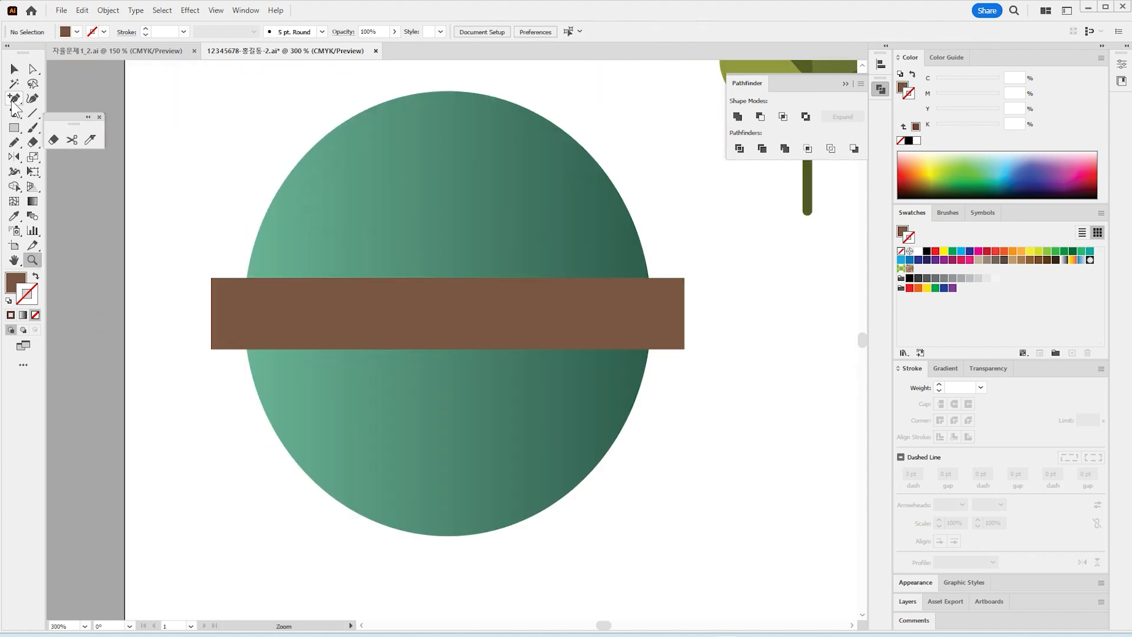
drag(14, 128, 89, 138)
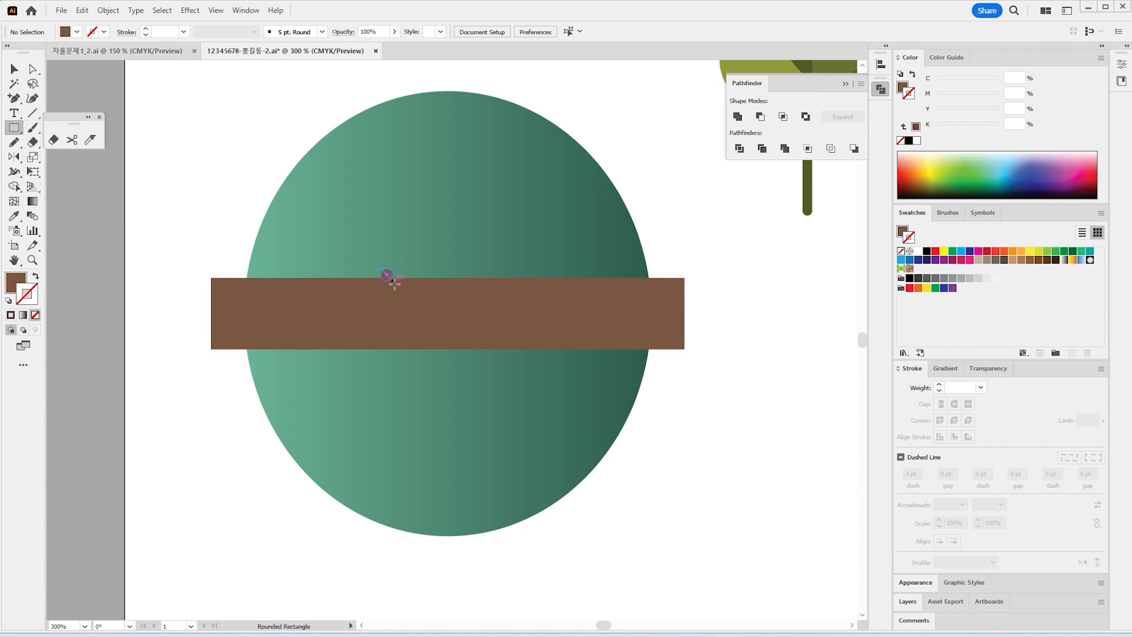
drag(381, 270, 505, 357)
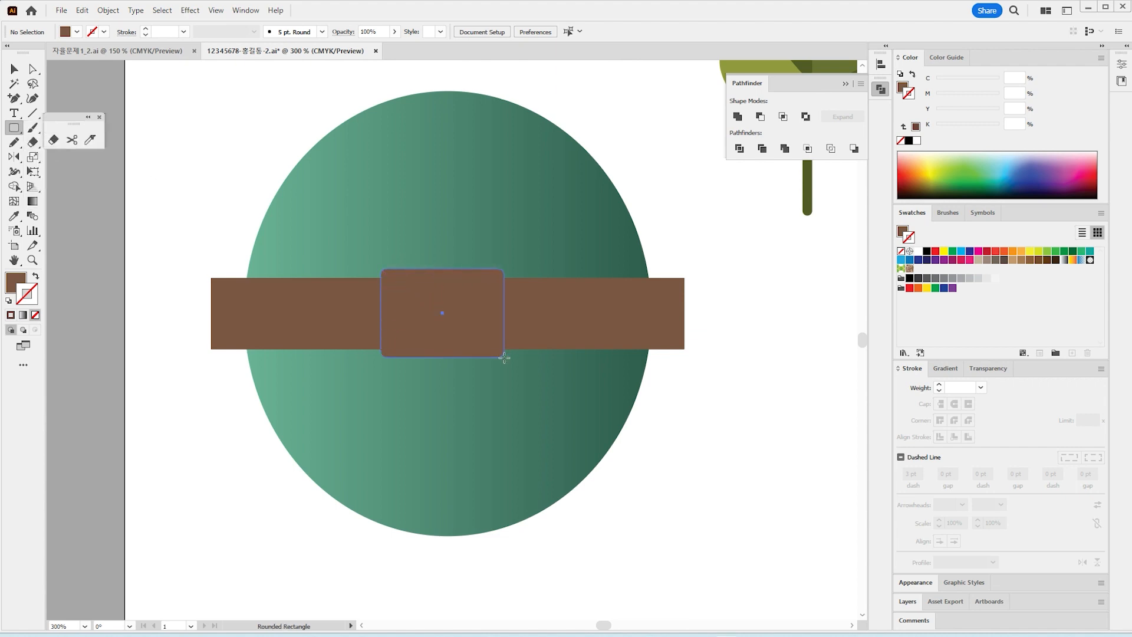
Remove the rounded rectangle's fill and give its stroke the dark brown sampled from the colour squares
click(35, 315)
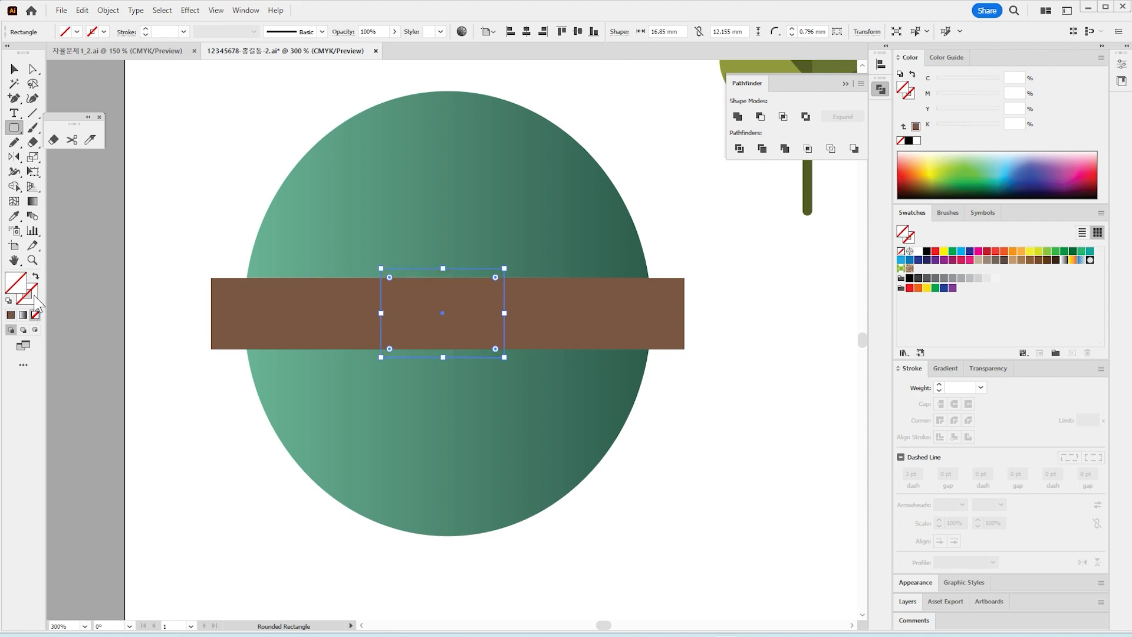
click(14, 216)
scroll(413, 283, up, 3)
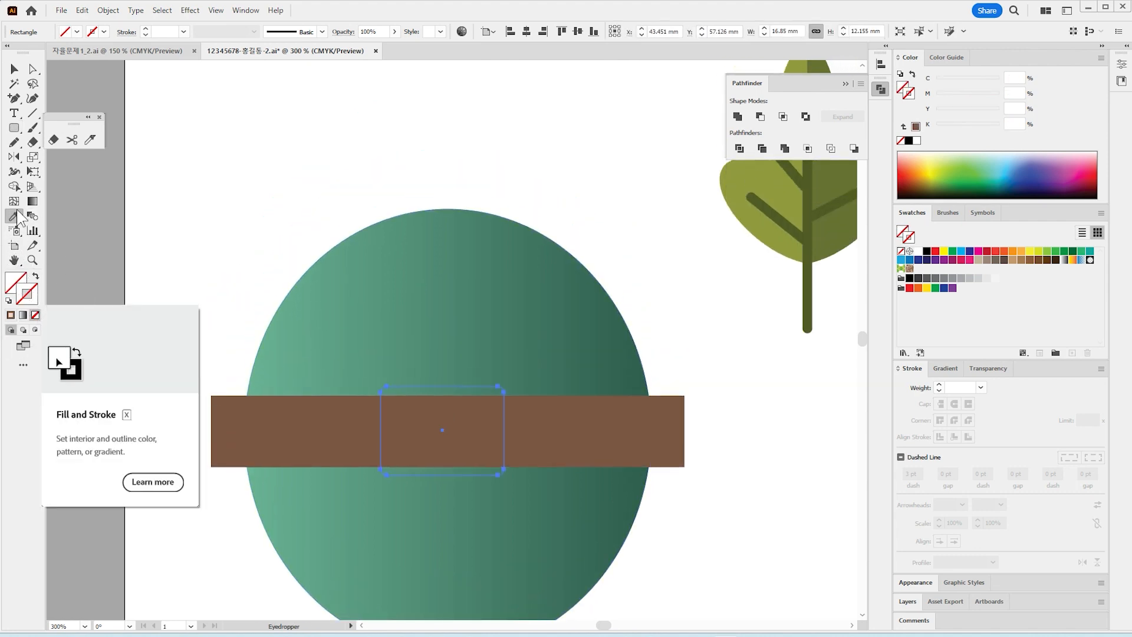
scroll(511, 374, left, 5)
scroll(511, 374, up, 2)
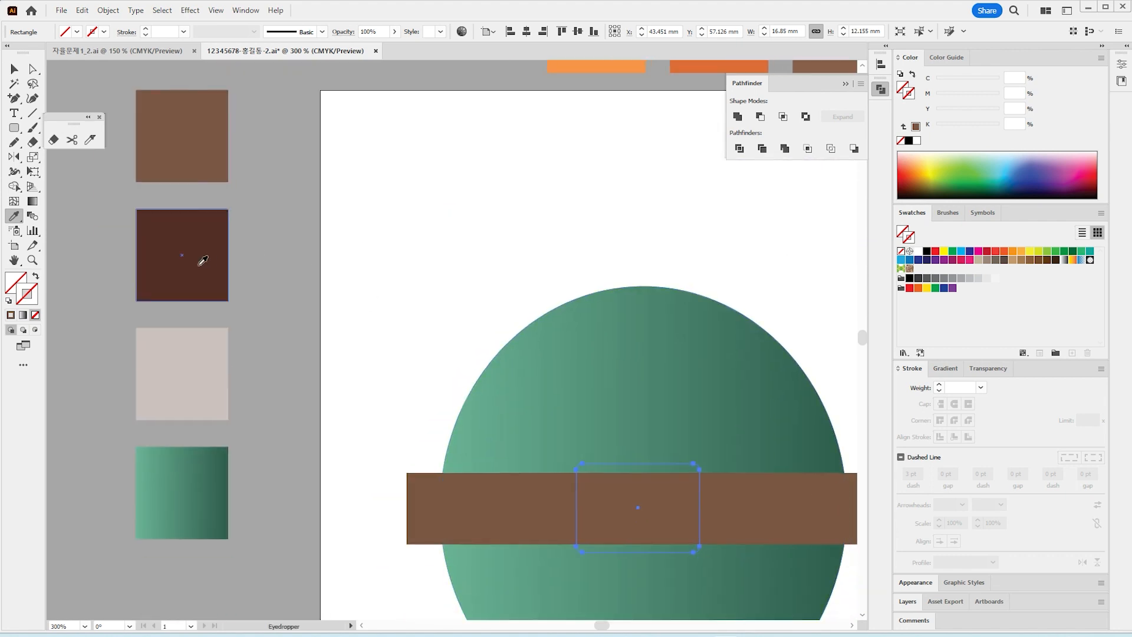
shift+click(203, 260)
Thicken the dark brown outline of the rounded rectangle to 7 pt and deselect it
drag(485, 460, 379, 336)
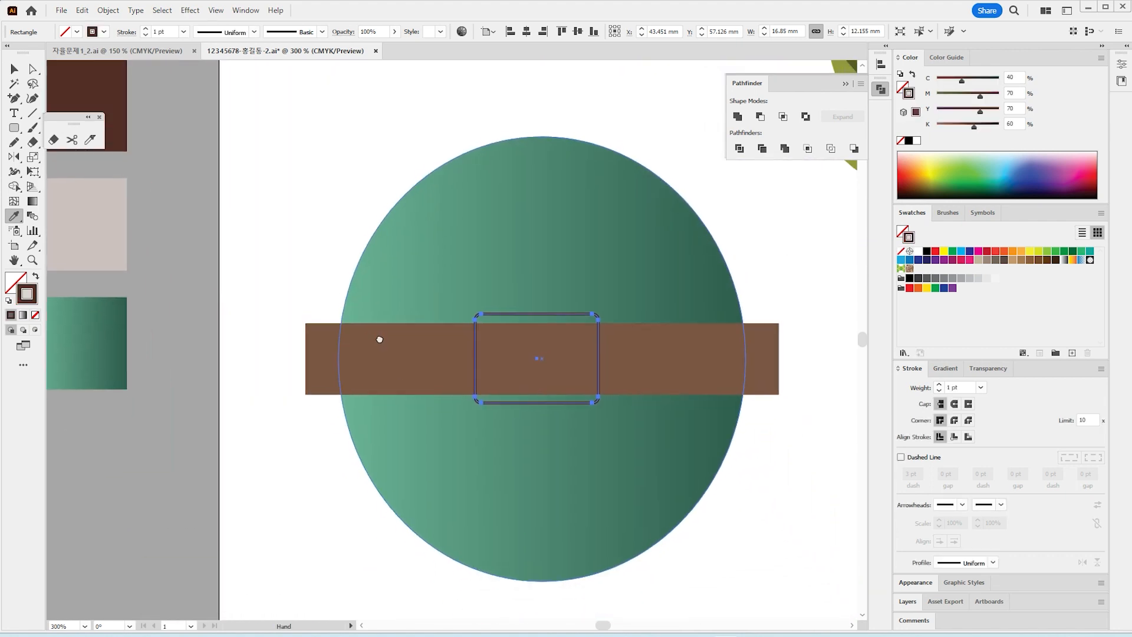
click(939, 385)
click(939, 385)
click(939, 385)
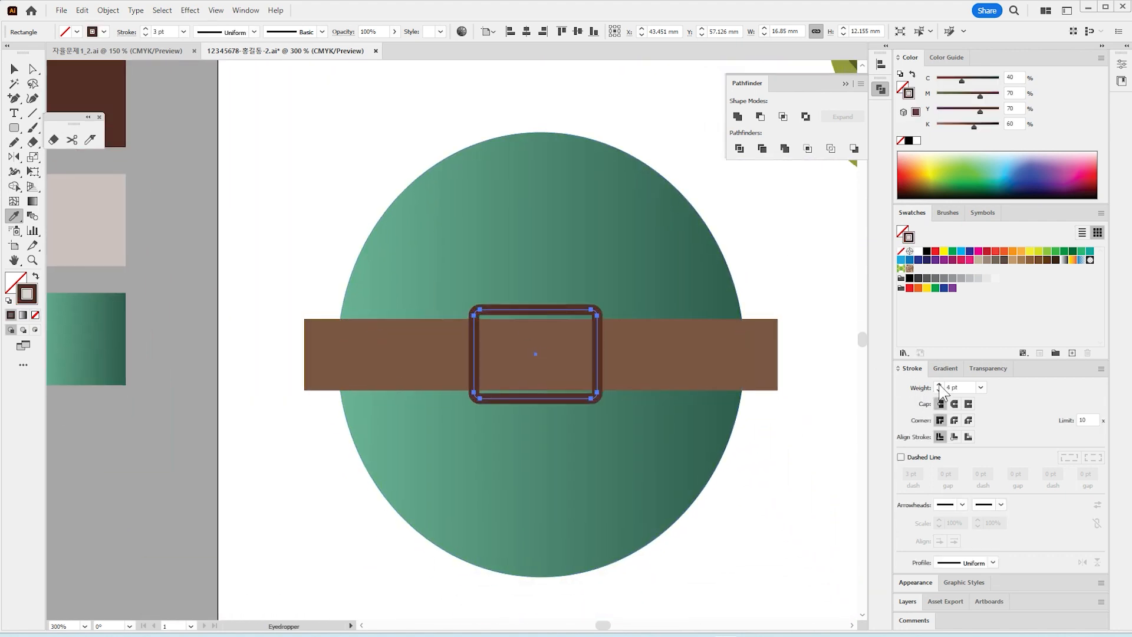
click(939, 385)
click(938, 384)
click(939, 384)
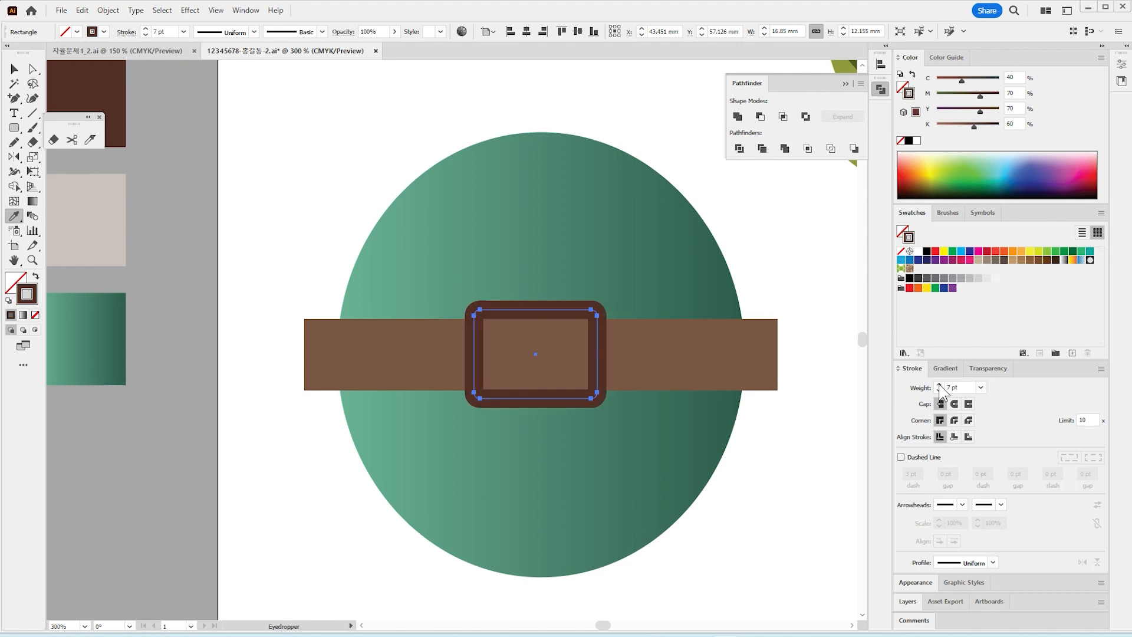
key(v)
click(214, 276)
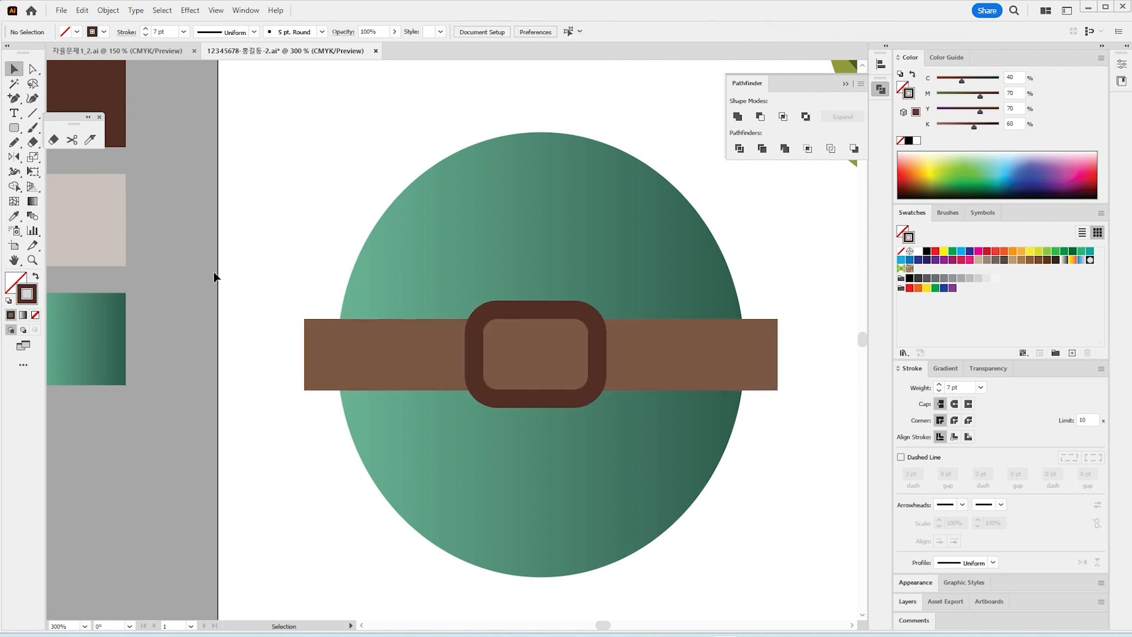
Align the buckle frame and the brown band to the ellipse's horizontal centre, using the ellipse as key object
drag(454, 110, 546, 486)
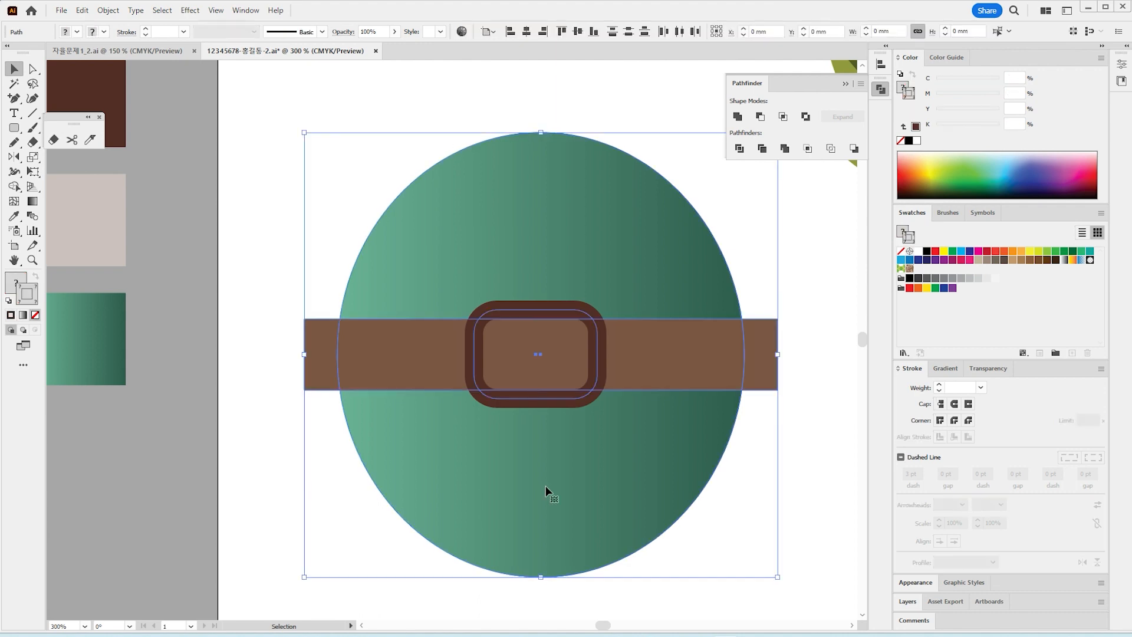
click(490, 127)
drag(544, 584, 544, 584)
click(487, 217)
click(526, 32)
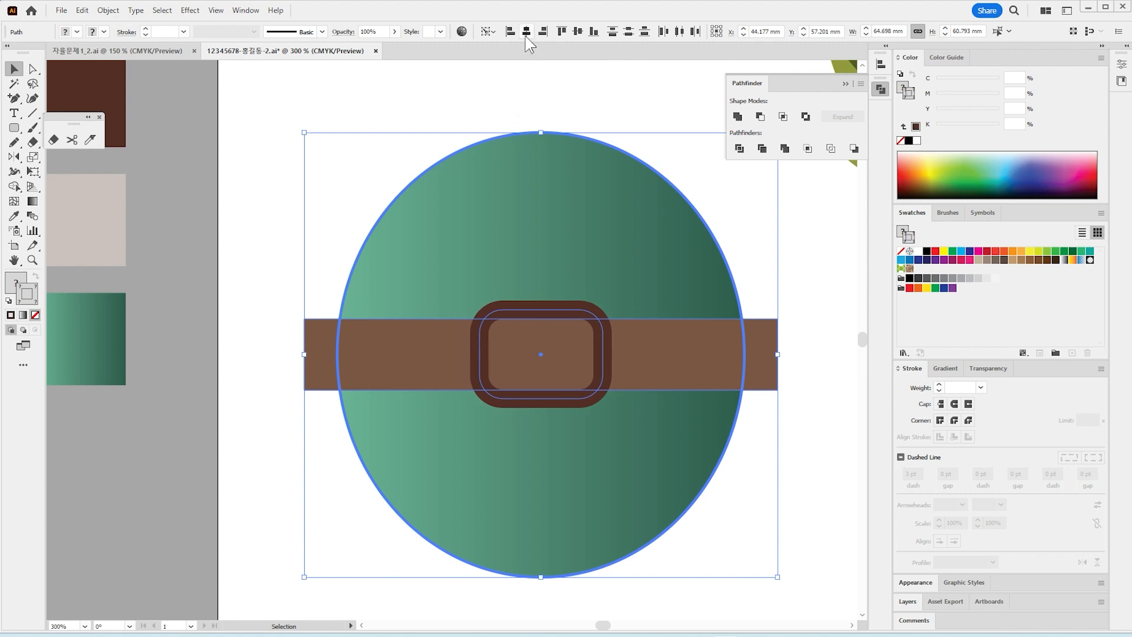
Warp the buckle frame and brown band together with the Arc style at -25% horizontal bend
click(518, 310)
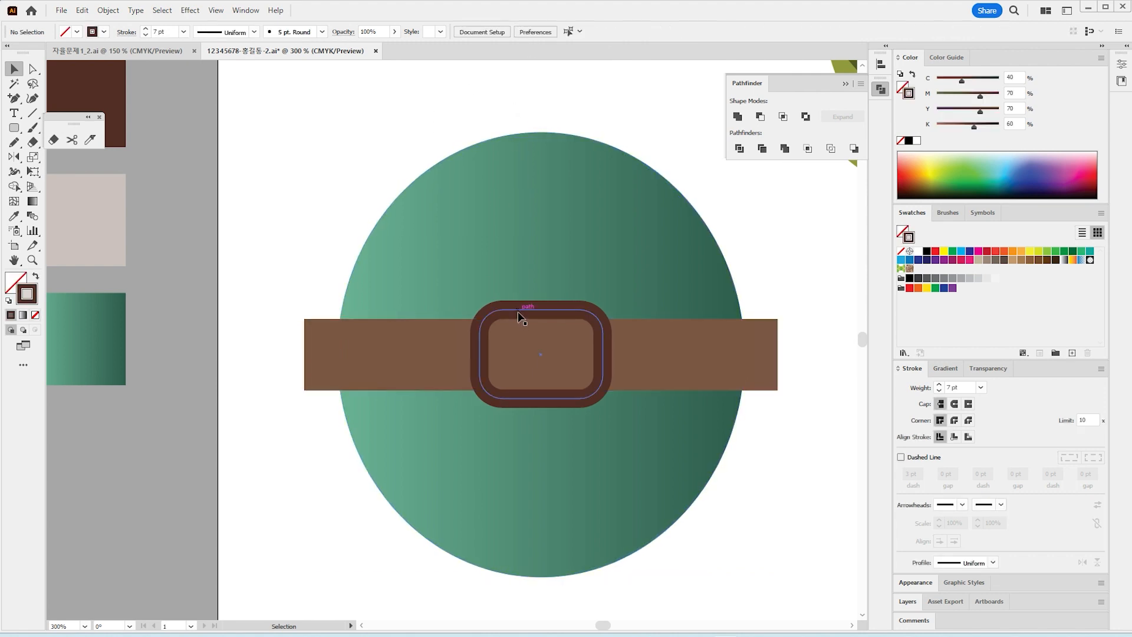
shift+click(385, 347)
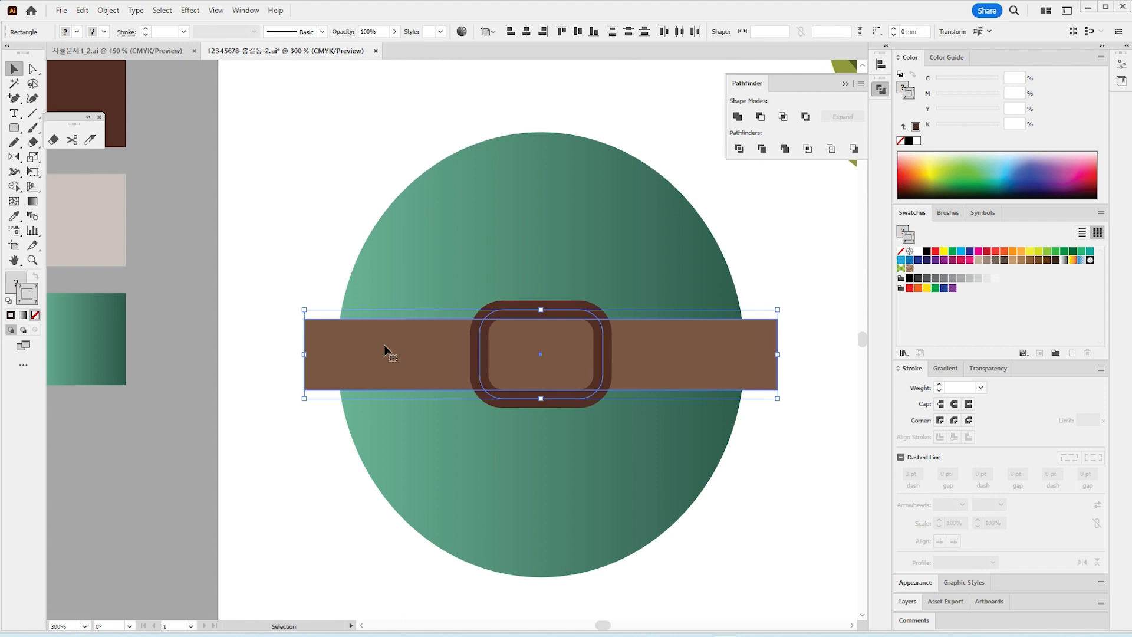
shift+click(384, 346)
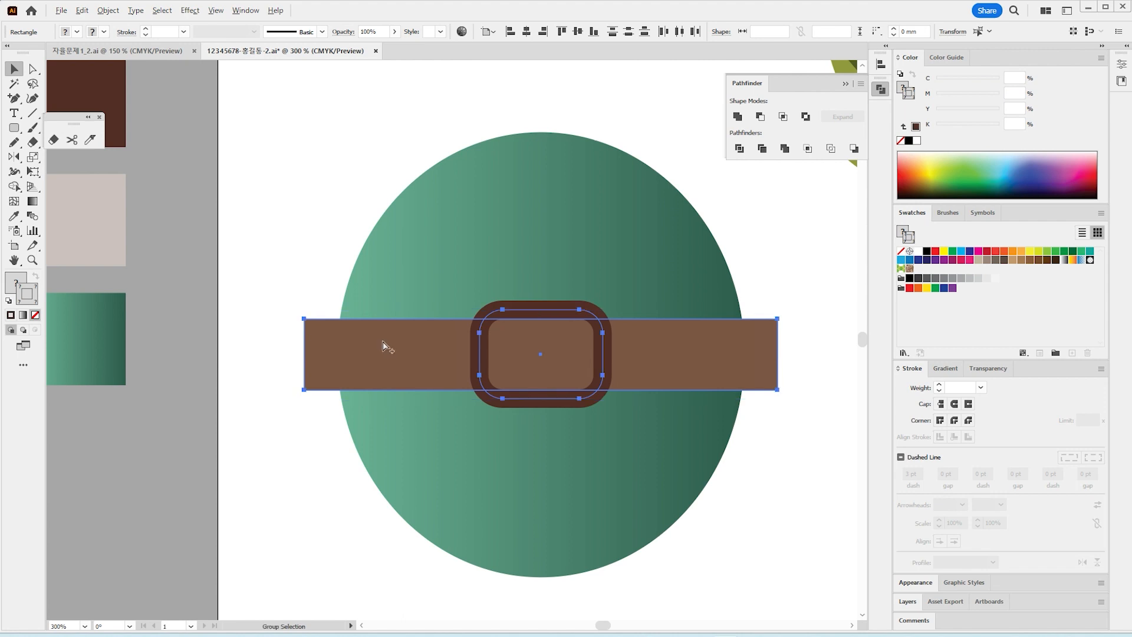
key(ctrl+alt+shift+w)
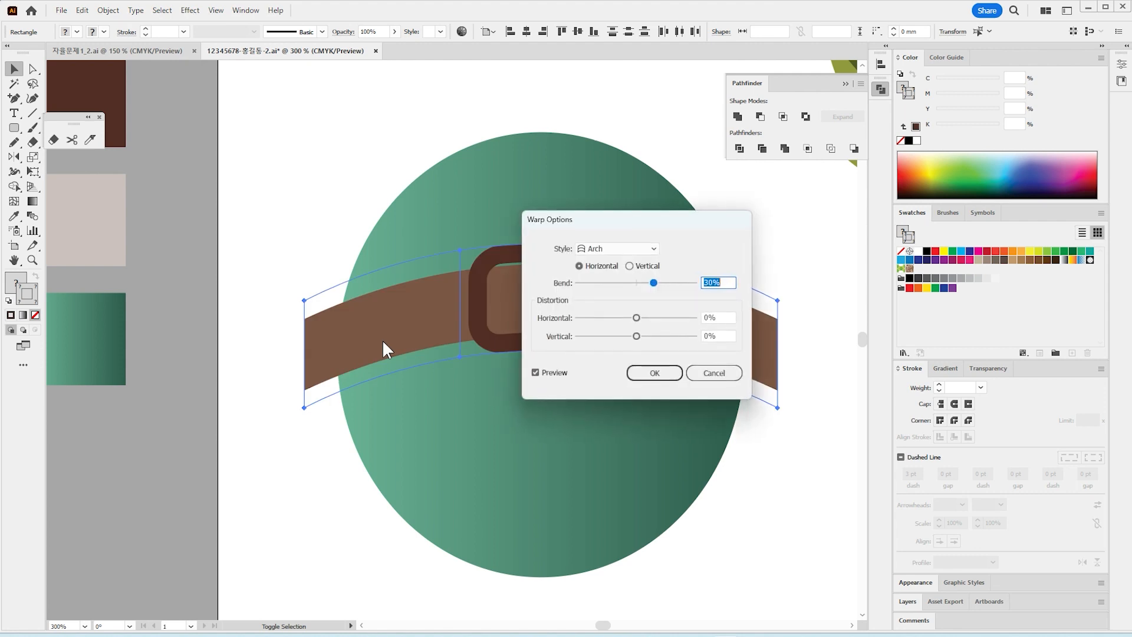
drag(575, 223, 689, 130)
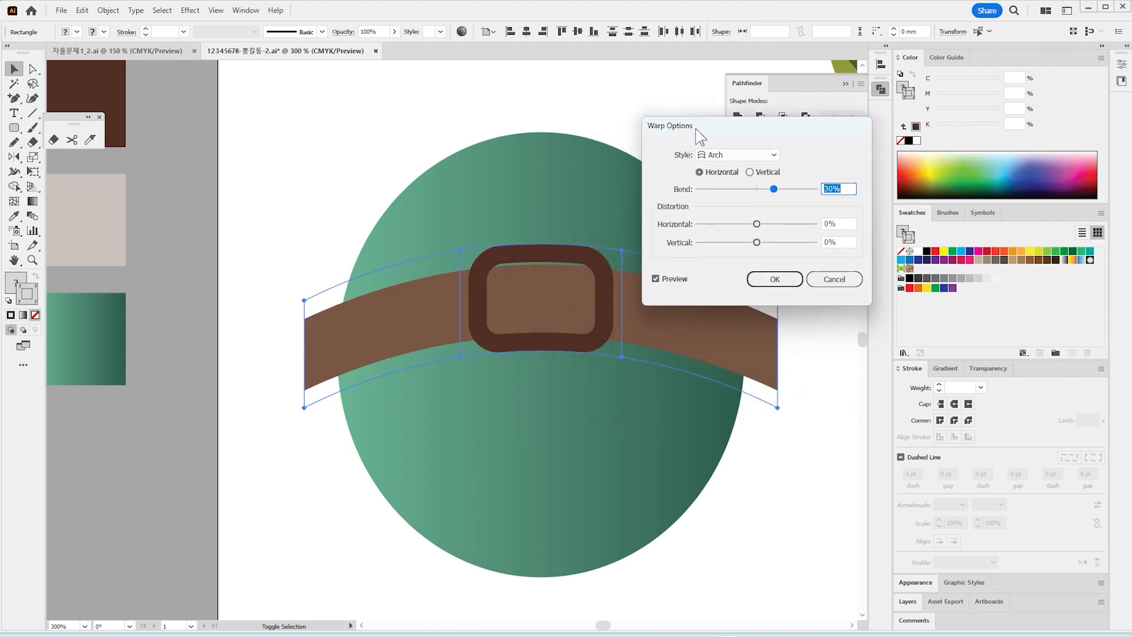
click(755, 159)
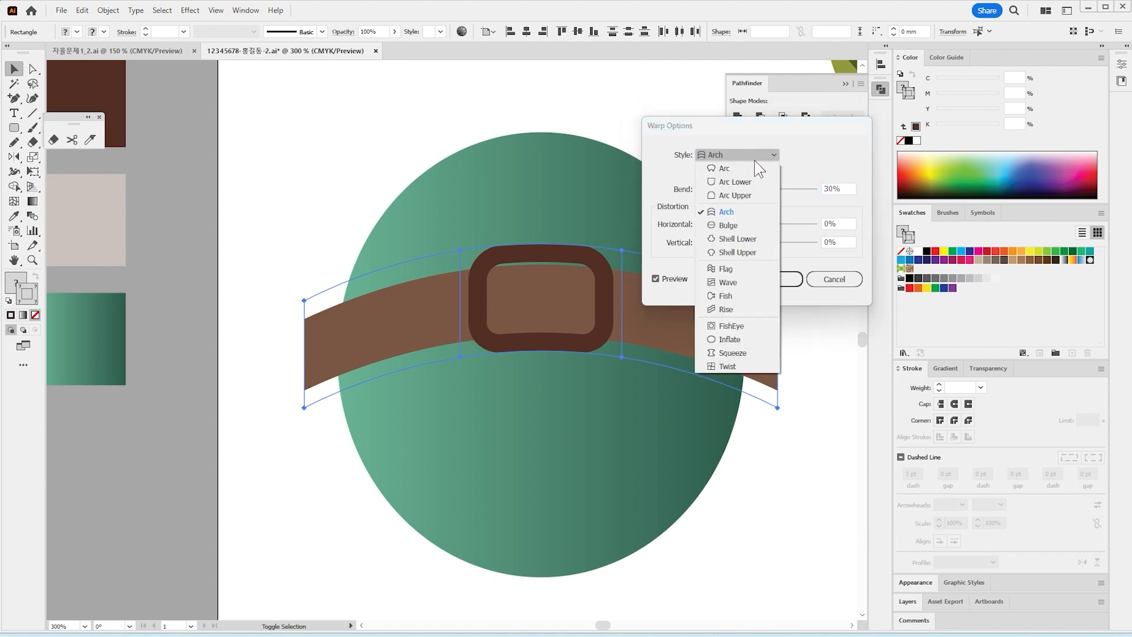
click(756, 168)
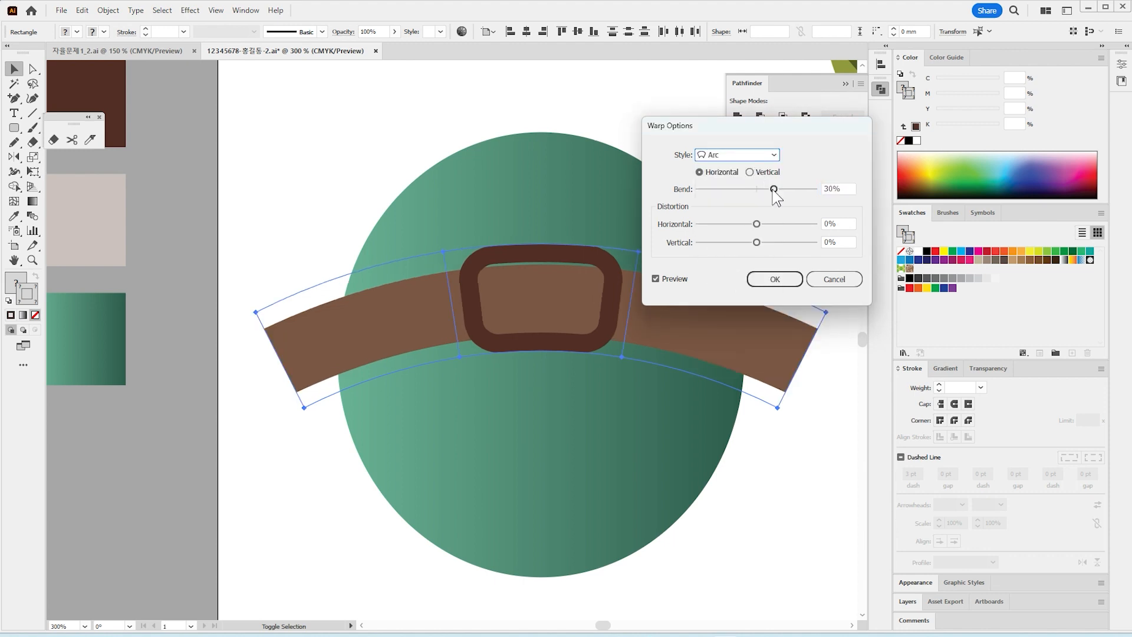
drag(773, 190, 743, 189)
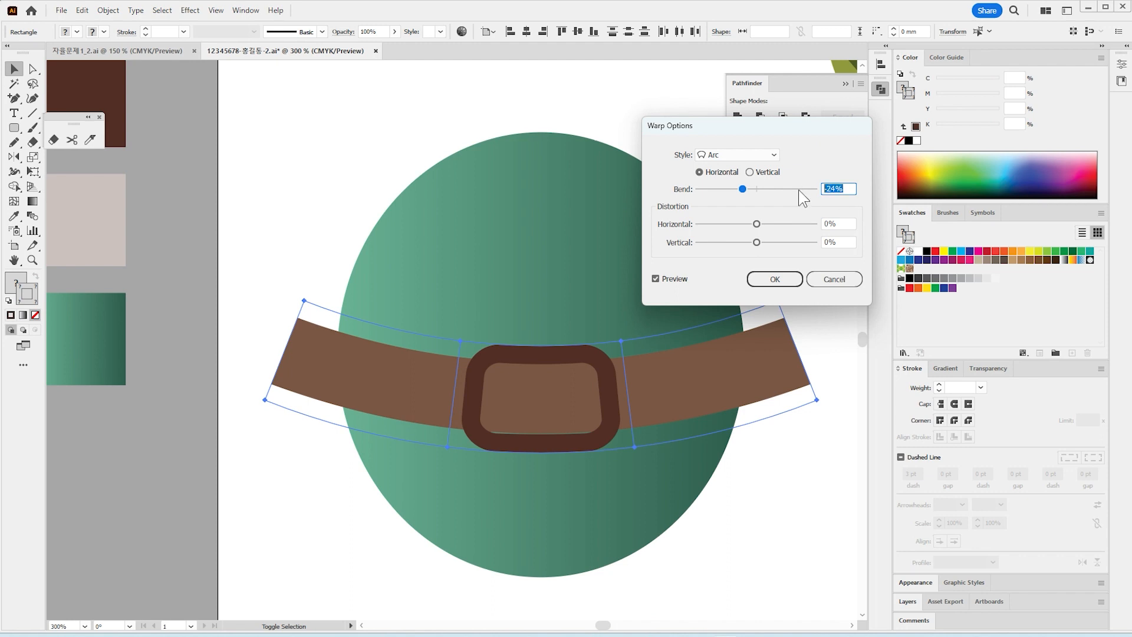
text(-25)
click(775, 279)
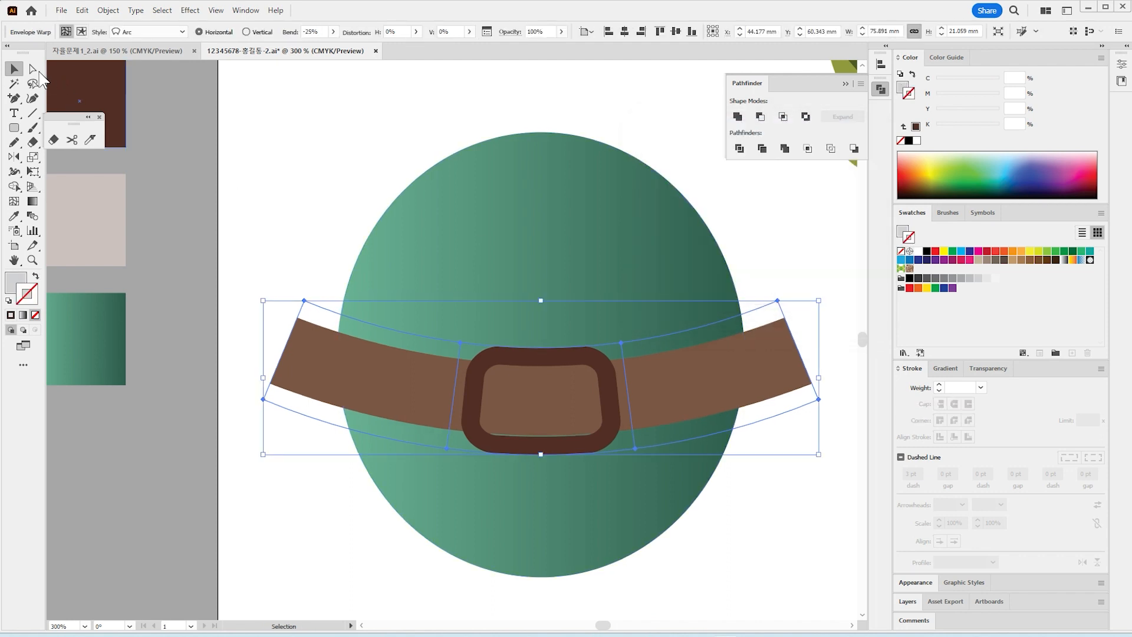
Move the warped belt and buckle up about 5.3 mm on the ellipse and expand the warp into editable shapes
click(408, 390)
drag(394, 410, 394, 372)
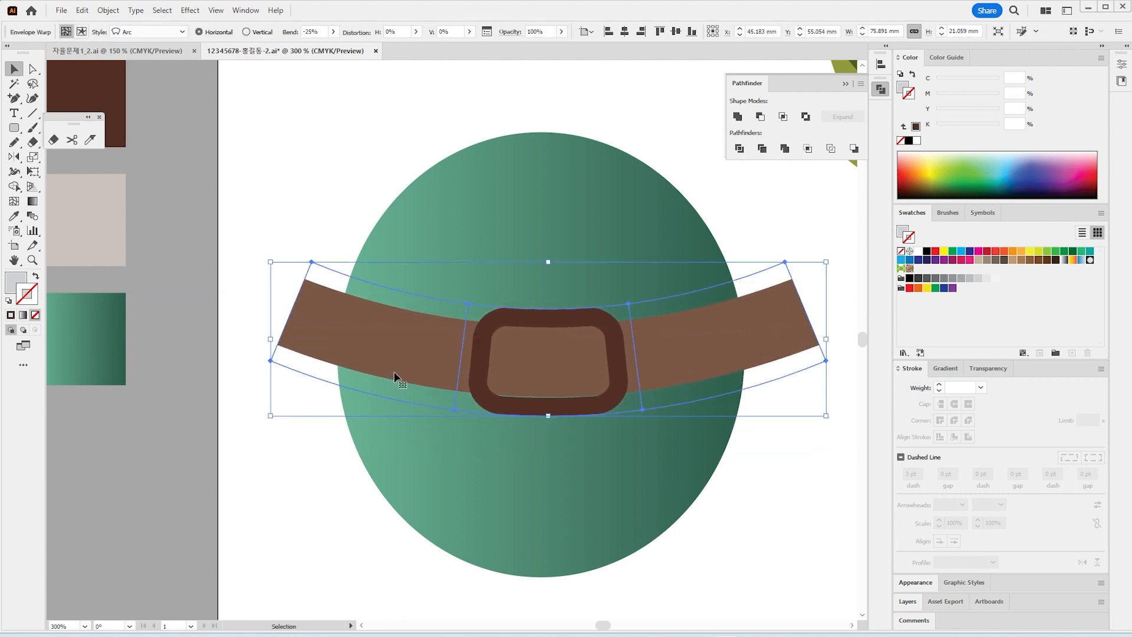
click(110, 11)
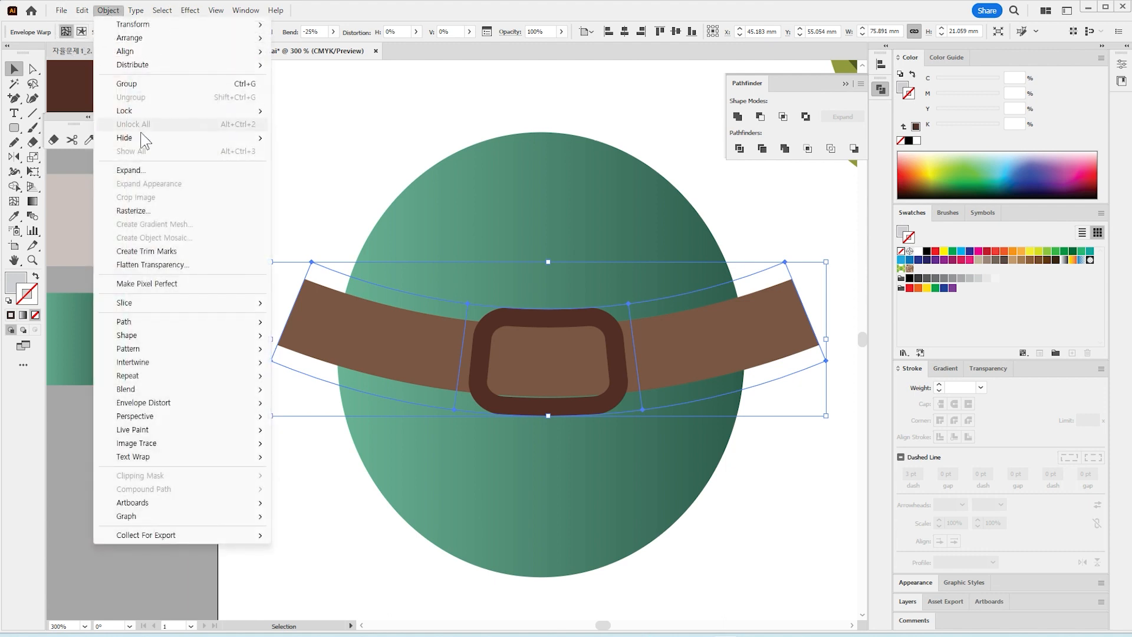
click(148, 171)
key(ctrl+shift+a)
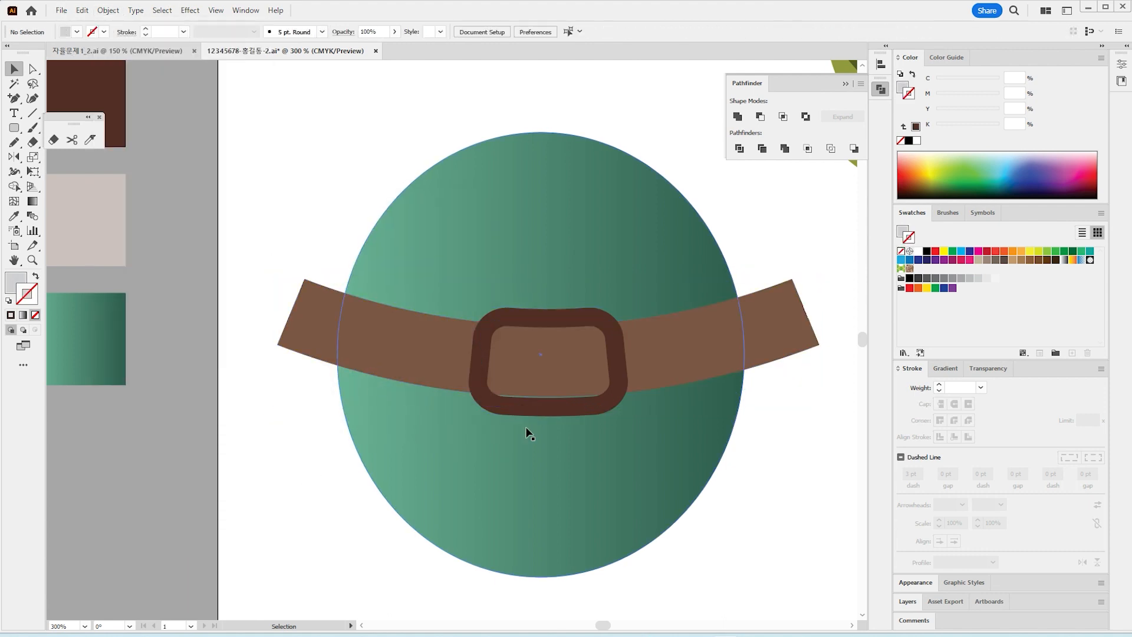
Expand the fill and stroke of the curved band and buckle frame, then deselect them
click(525, 408)
click(476, 355)
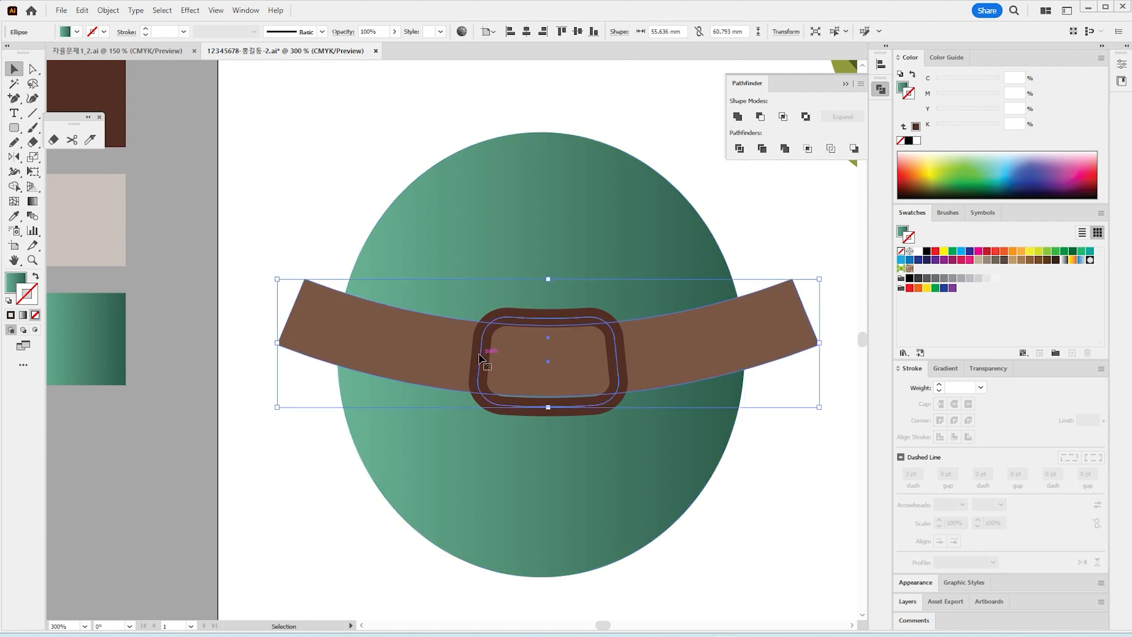
click(108, 10)
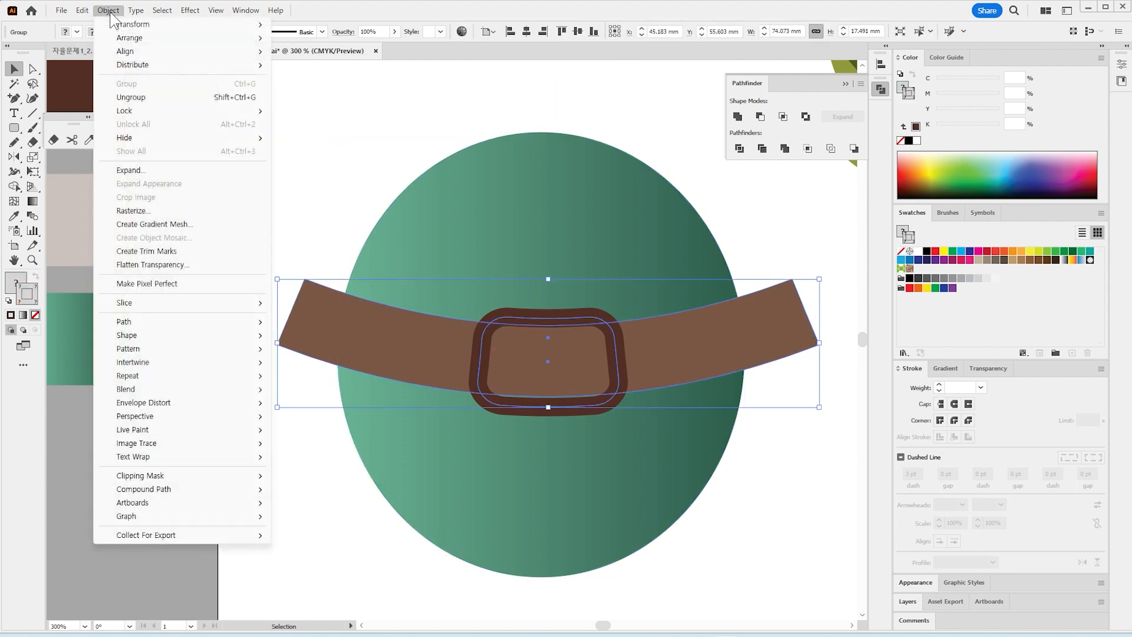
click(144, 171)
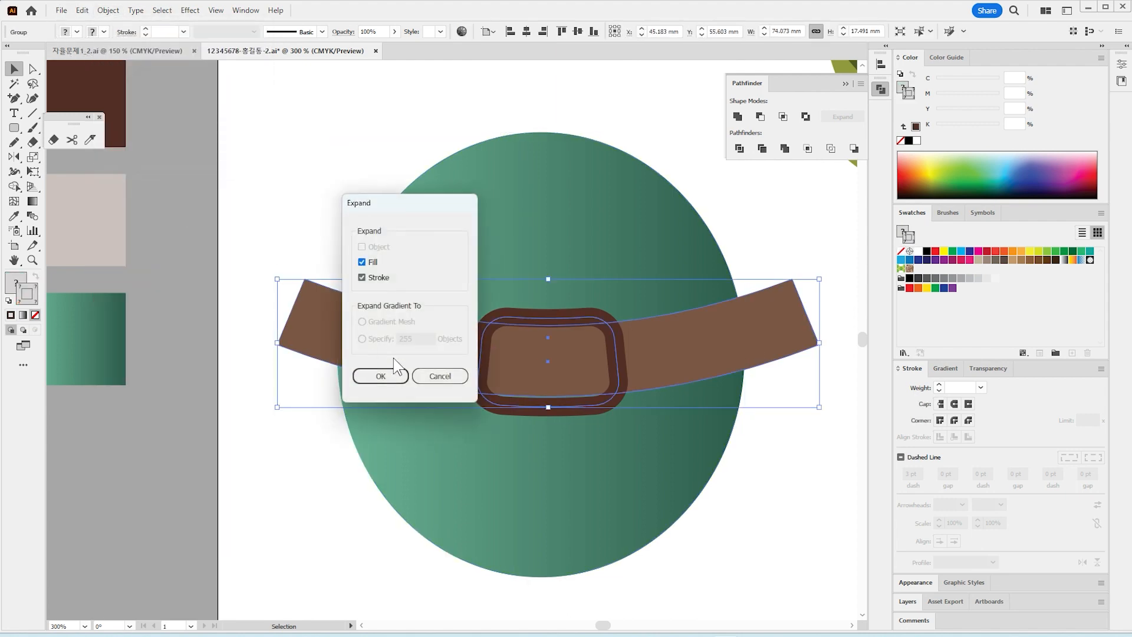
click(389, 377)
click(299, 546)
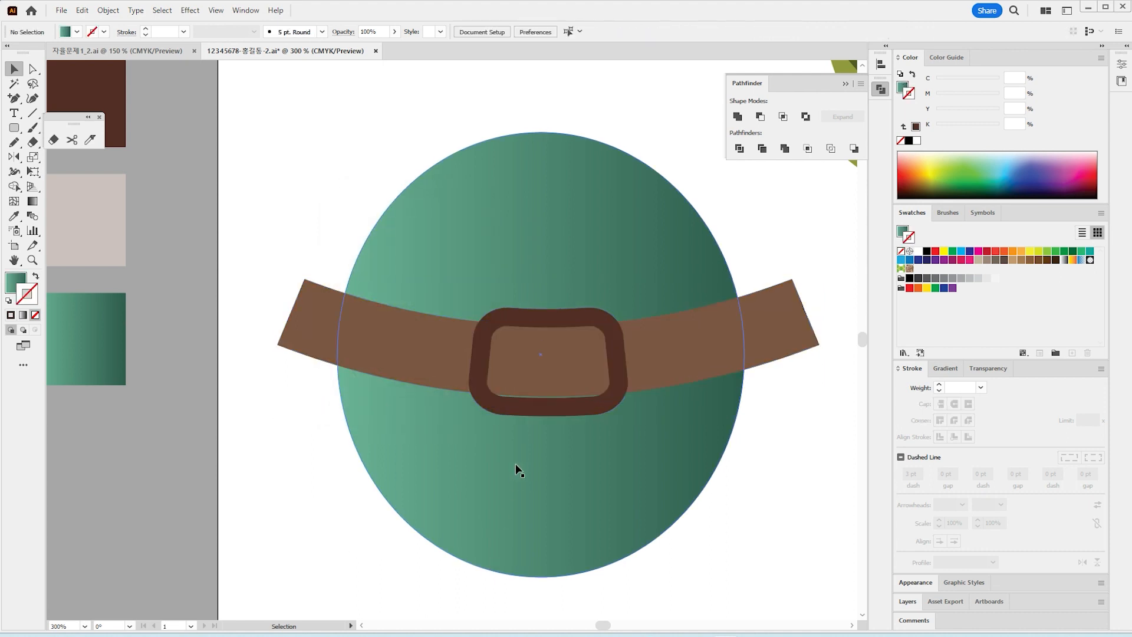
Isolate the expanded buckle frame, shorten it slightly from its lower edge, and leave isolation
double_click(534, 409)
click(535, 411)
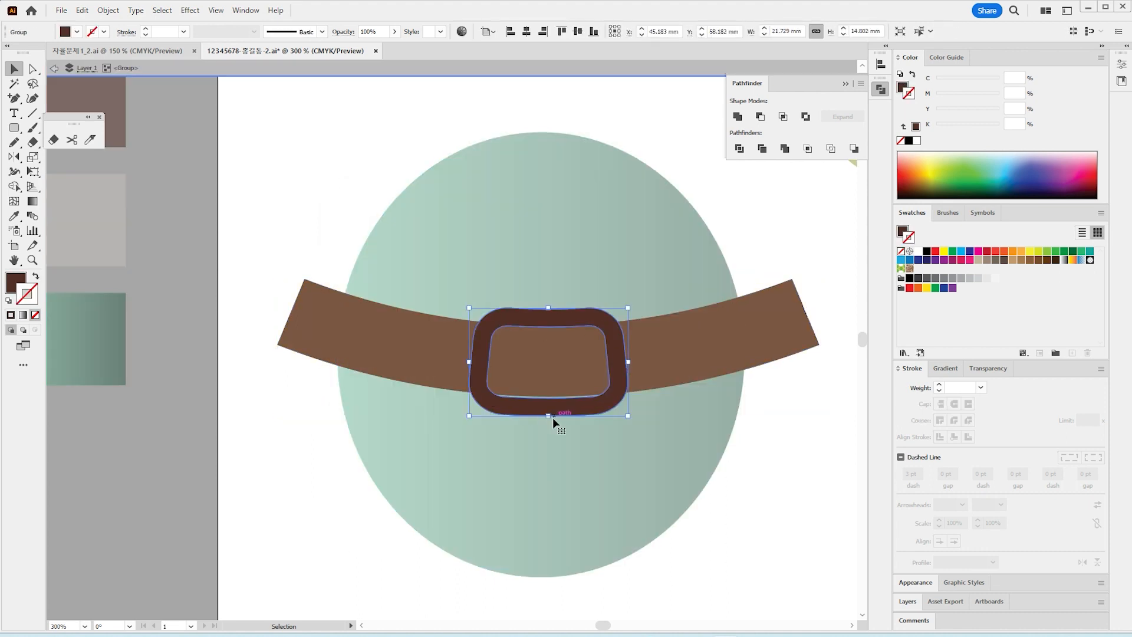
double_click(530, 126)
Align the ellipse, band and buckle on a common horizontal centre and shift them slightly left, centred at X 41.439 mm
shift+click(531, 519)
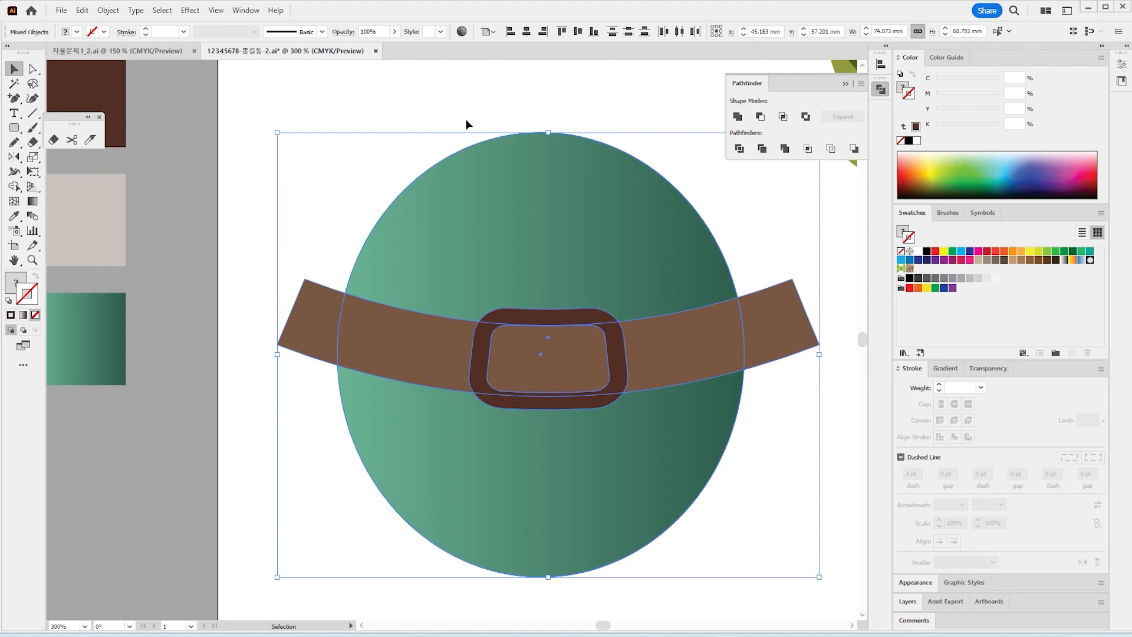
click(528, 32)
drag(684, 448, 404, 452)
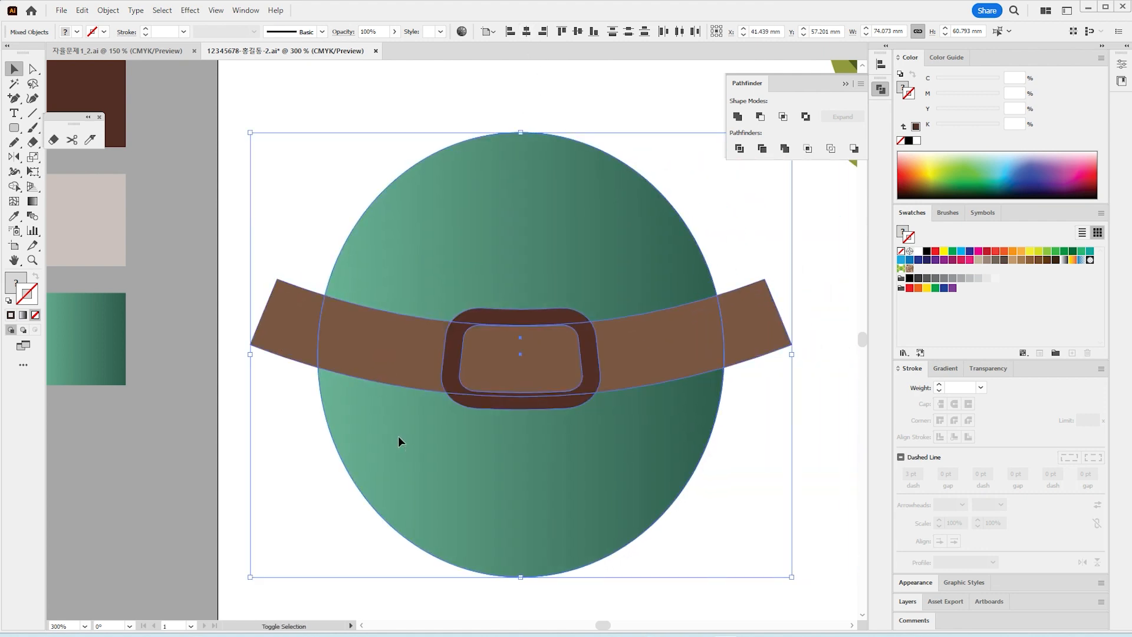
Cut away both protruding band ends and the ellipse portion below the band with Shape Builder
key(shift+m)
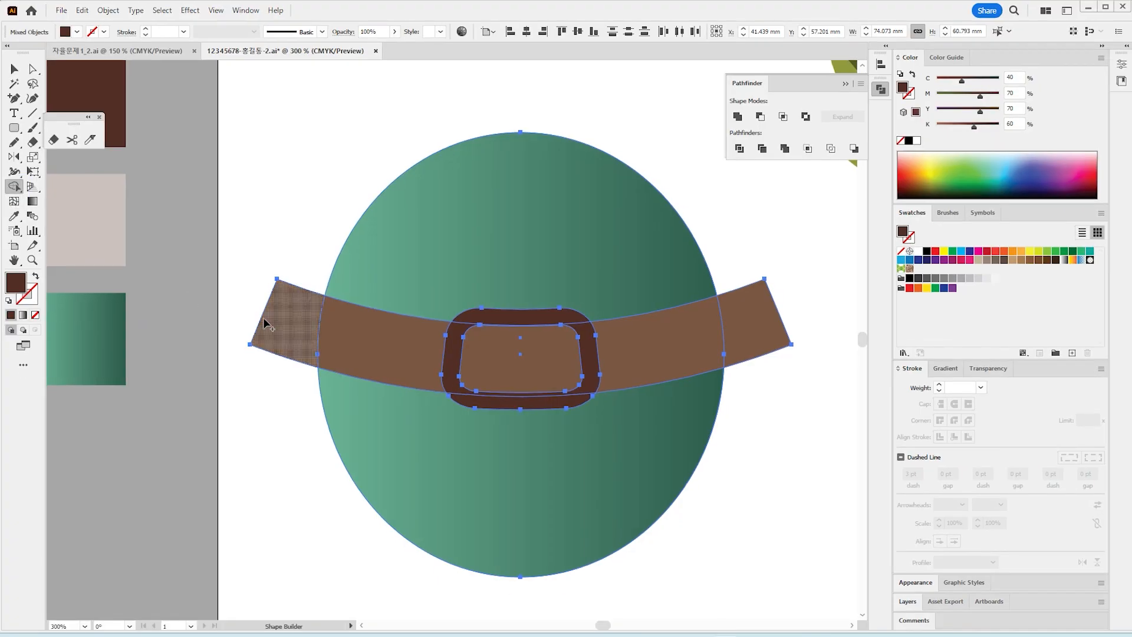
click(269, 331)
alt+click(274, 327)
alt+click(433, 481)
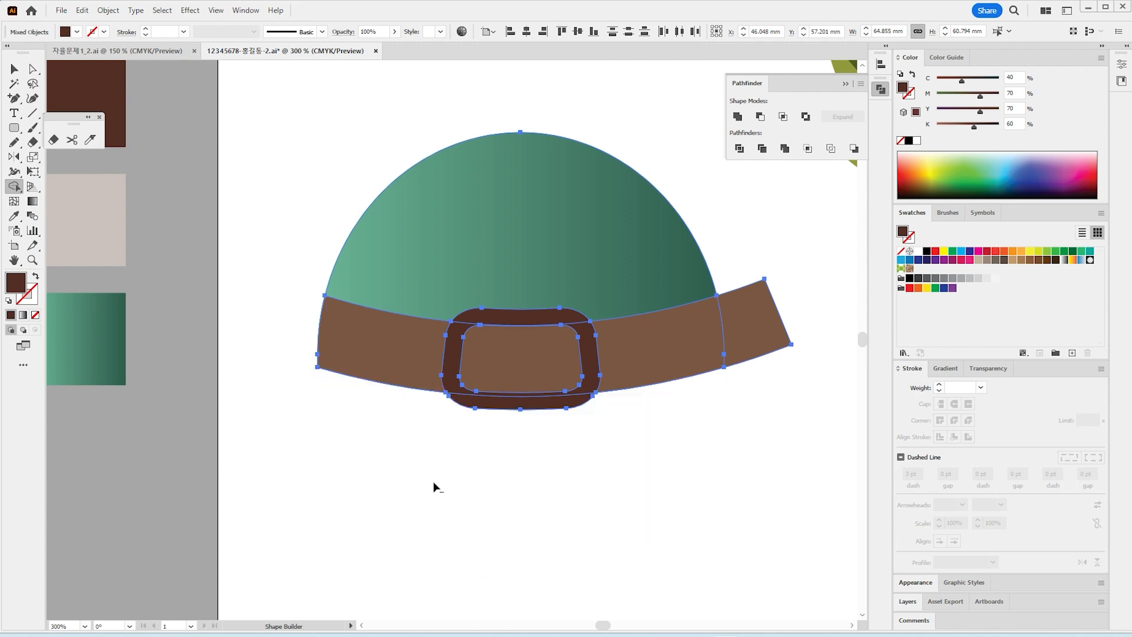
alt+click(752, 335)
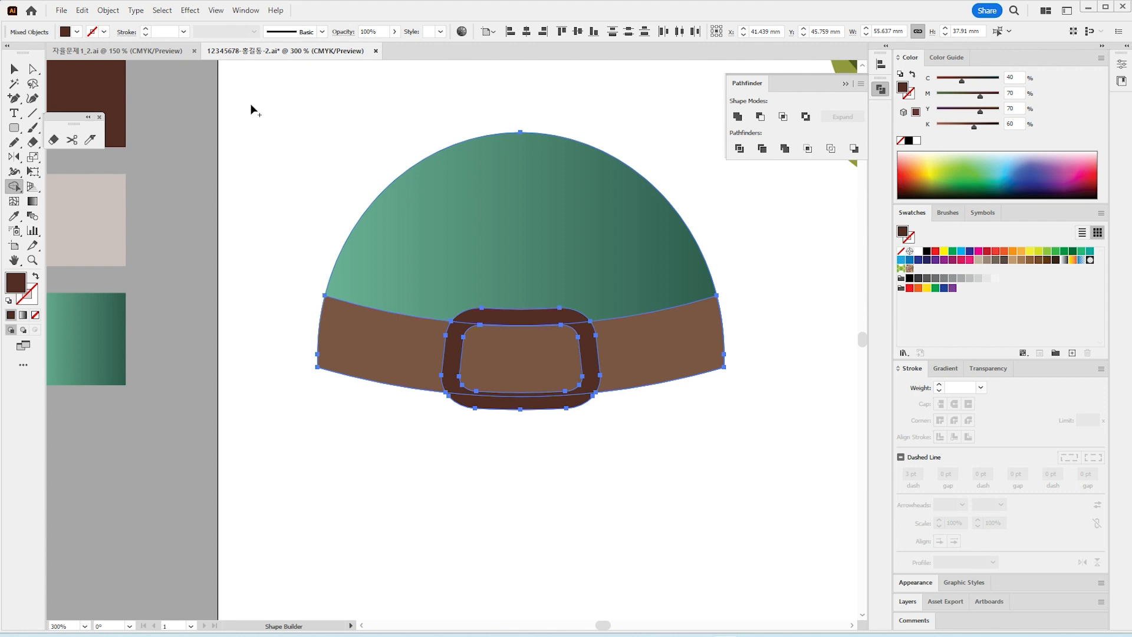
key(v)
click(638, 512)
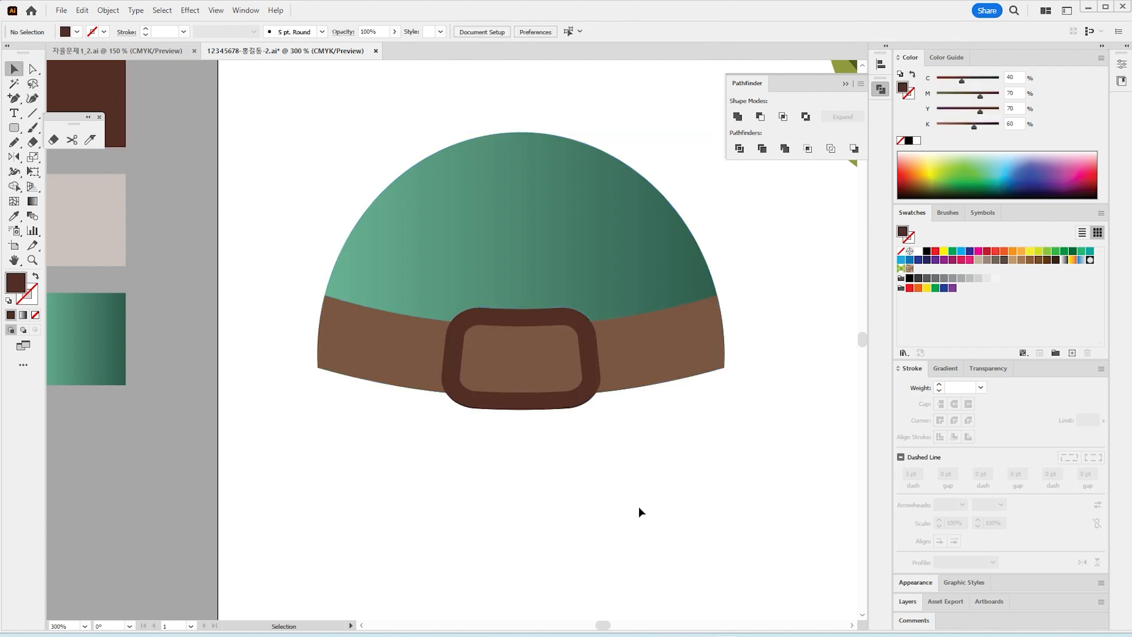
Undo the Shape Builder cuts to restore the full ellipse and band
key(ctrl+z)
key(ctrl+z)
key(ctrl+z)
key(ctrl+z)
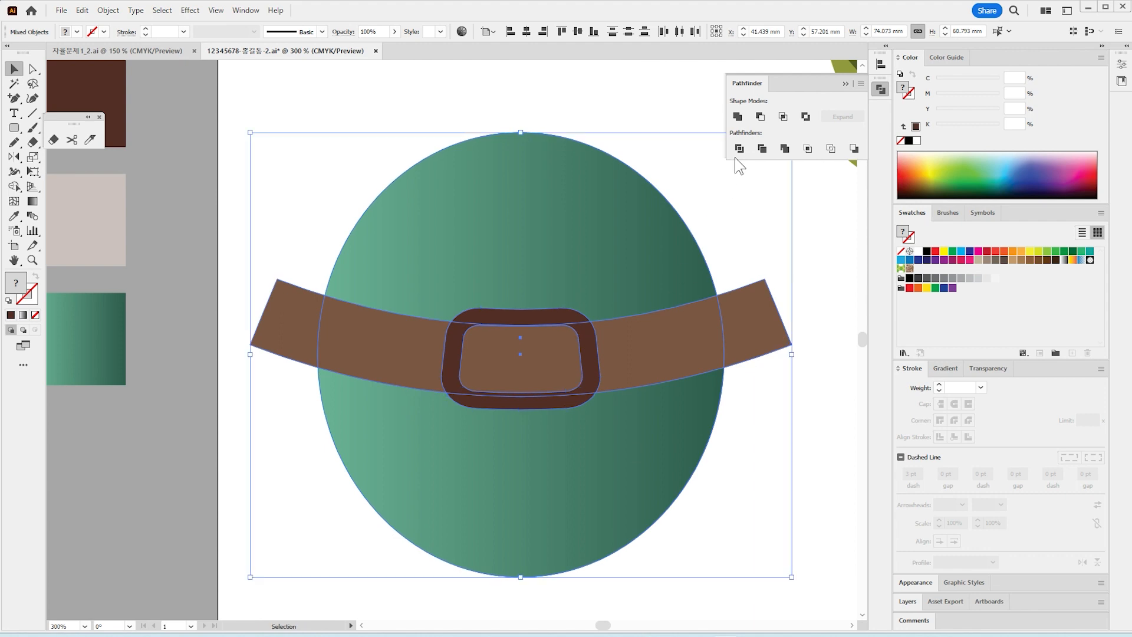
Divide the overlapping shapes with Pathfinder and delete both band ends and the ellipse part below the band
key(ctrl+g)
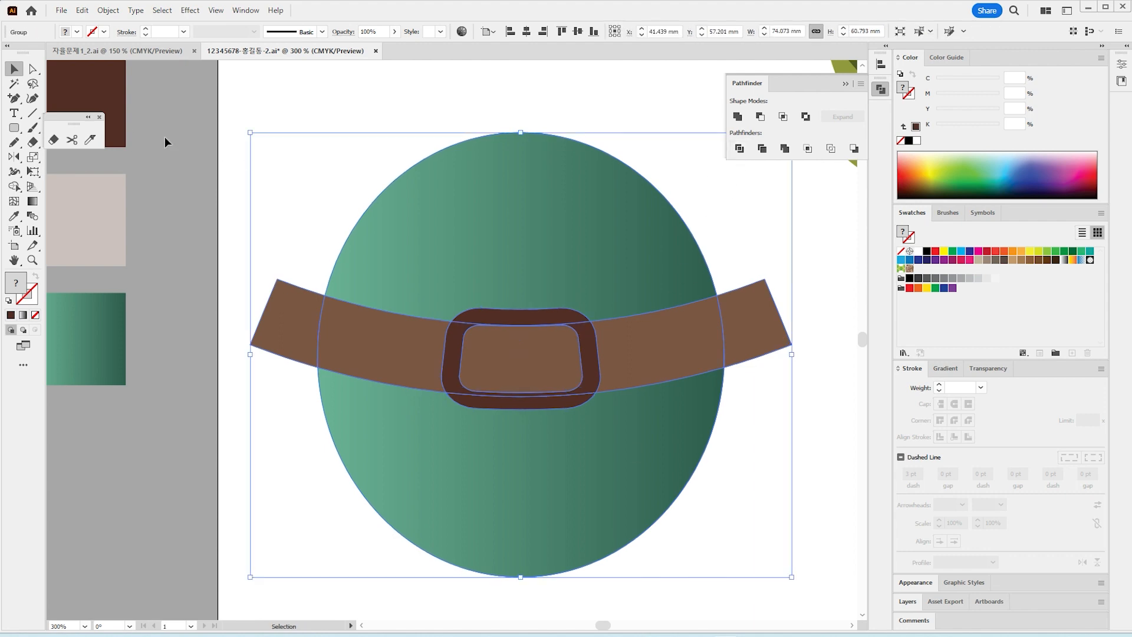
click(33, 69)
click(289, 315)
key(Delete)
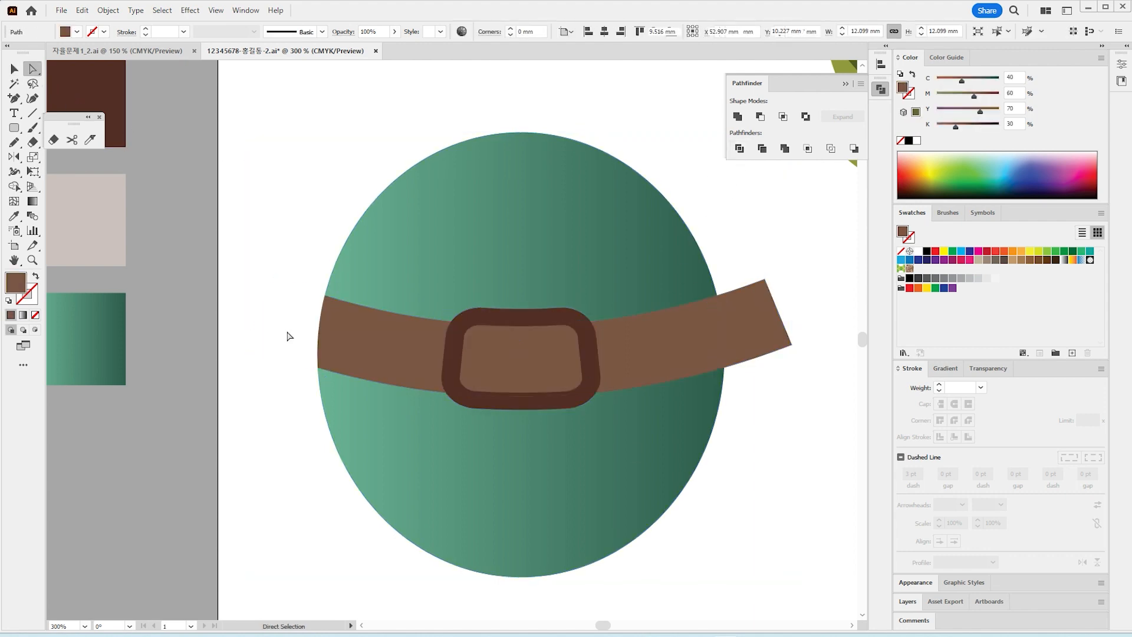
click(424, 518)
key(Delete)
click(742, 313)
key(Delete)
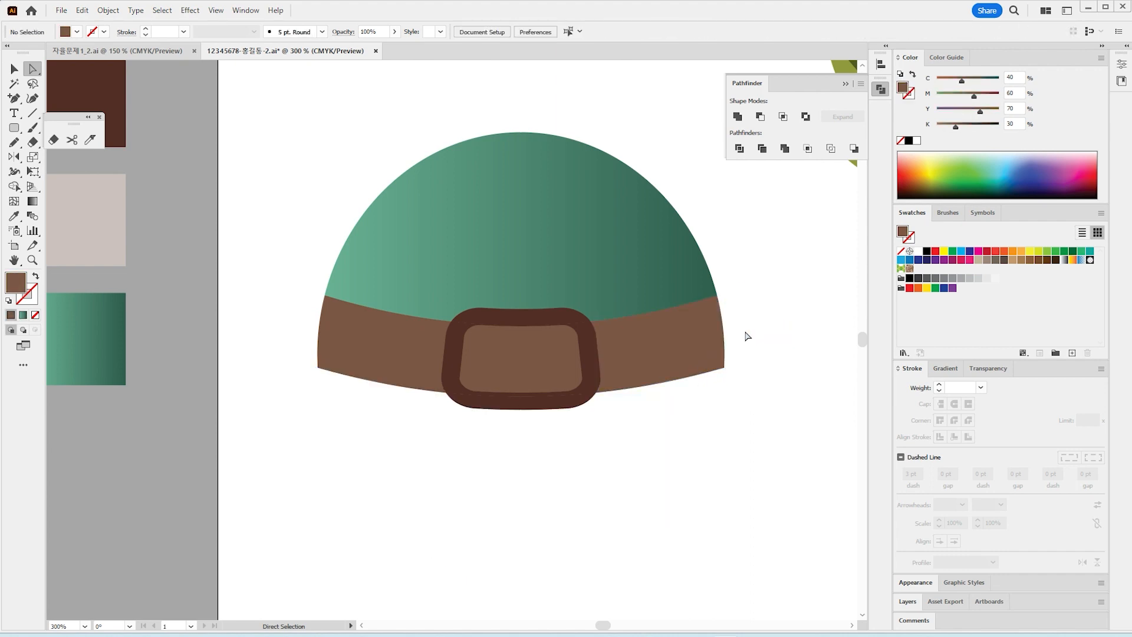
Undo the deletions and the Pathfinder division
key(ctrl+z)
key(ctrl+z)
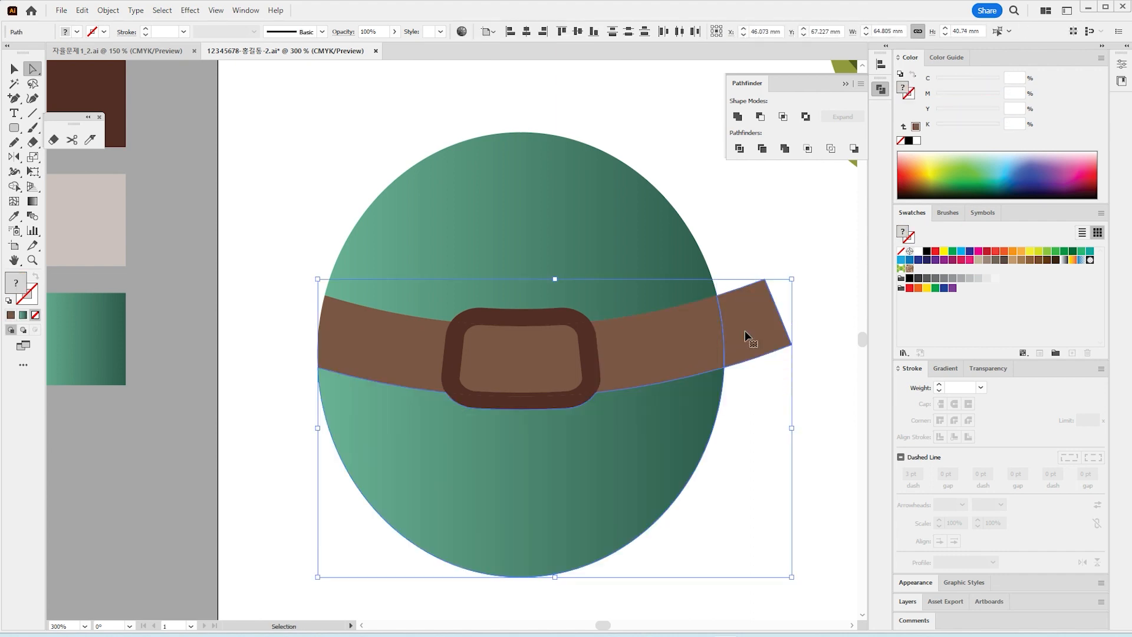
key(ctrl+z)
key(ctrl+z)
Remove the two protruding band ends and the ellipse part below the band with Shape Builder, leaving a hat crown
key(ctrl+a)
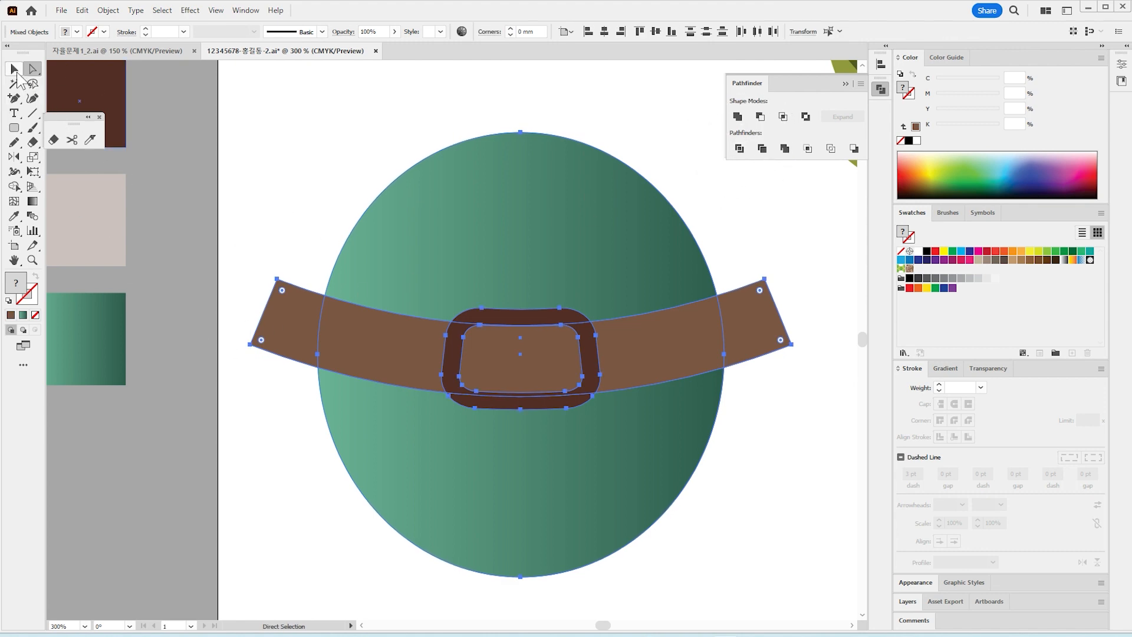
key(shift+m)
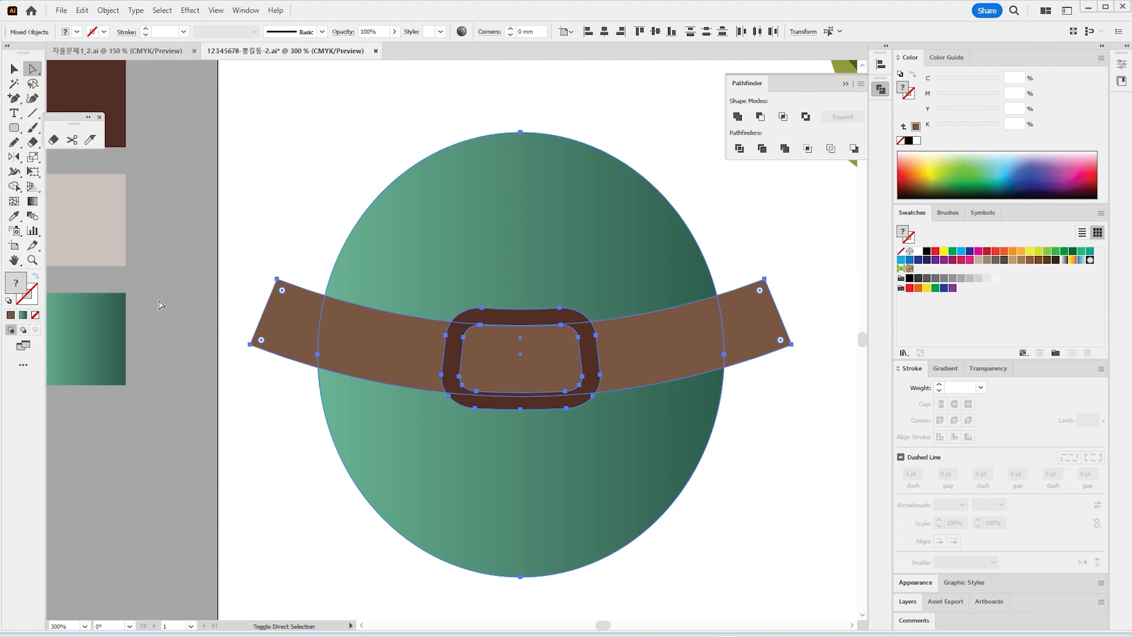
alt+click(285, 348)
alt+click(617, 398)
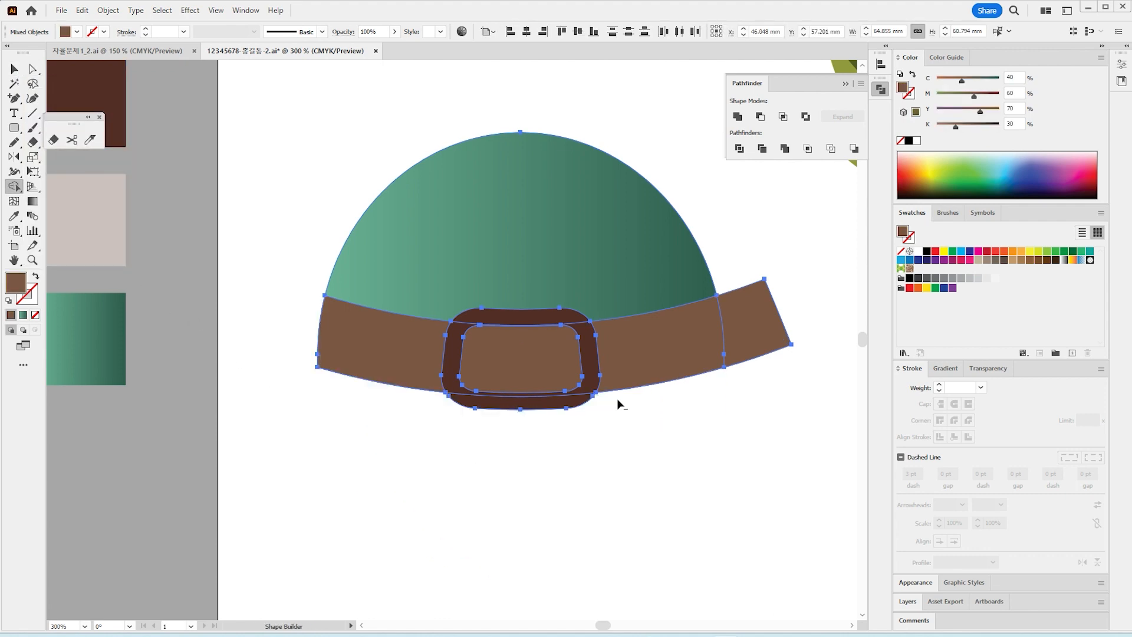
alt+click(776, 316)
click(14, 69)
click(275, 205)
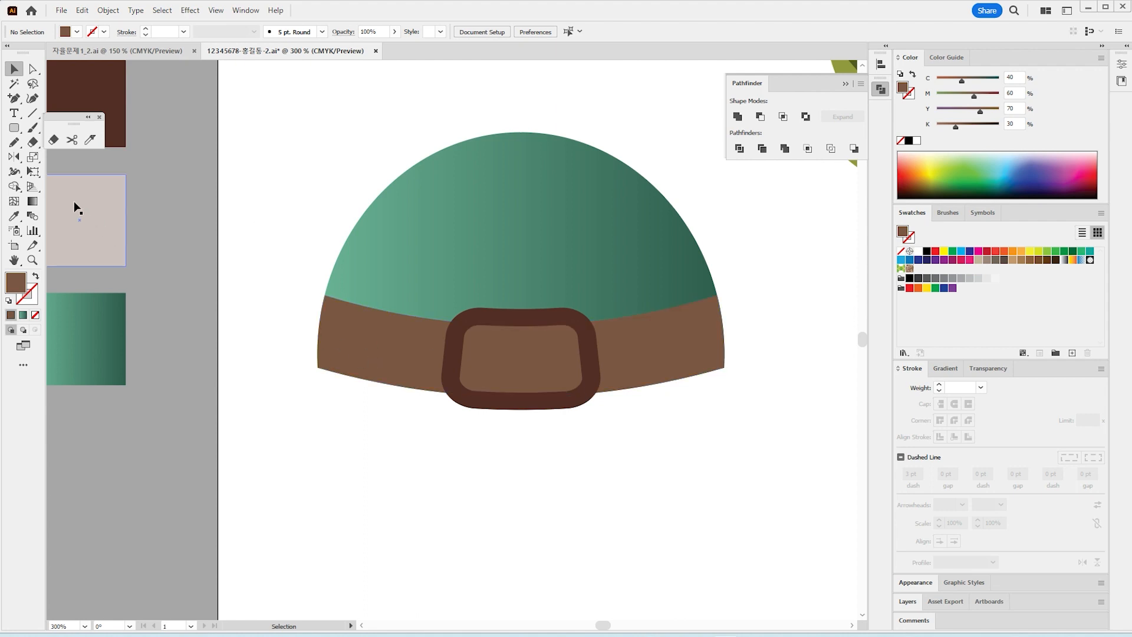
Draw an ellipse about 83.8 by 33.2 mm across the hat's lower part and fill it with the green gradient from the colour squares
drag(14, 132, 66, 162)
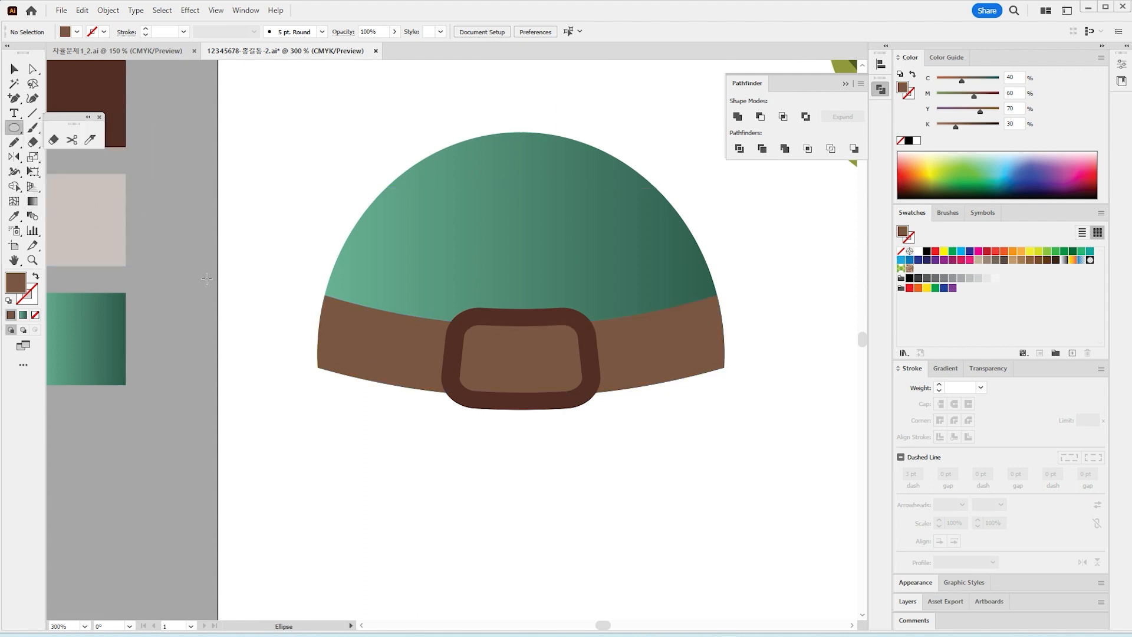
drag(214, 304, 825, 546)
key(ctrl+shift+bracketleft)
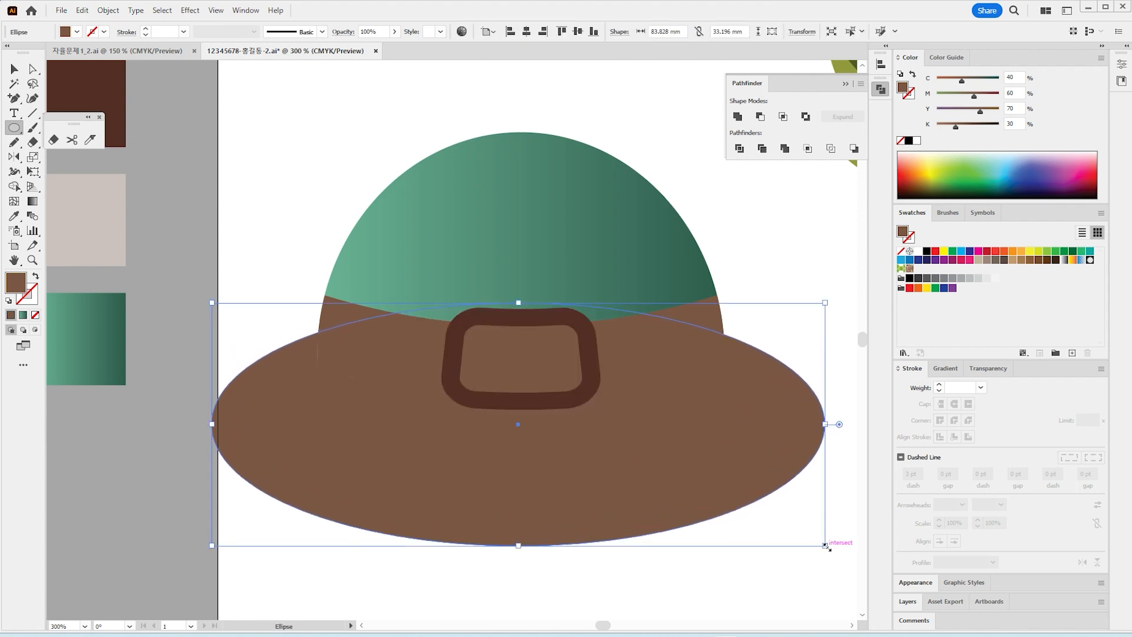
click(15, 215)
click(113, 316)
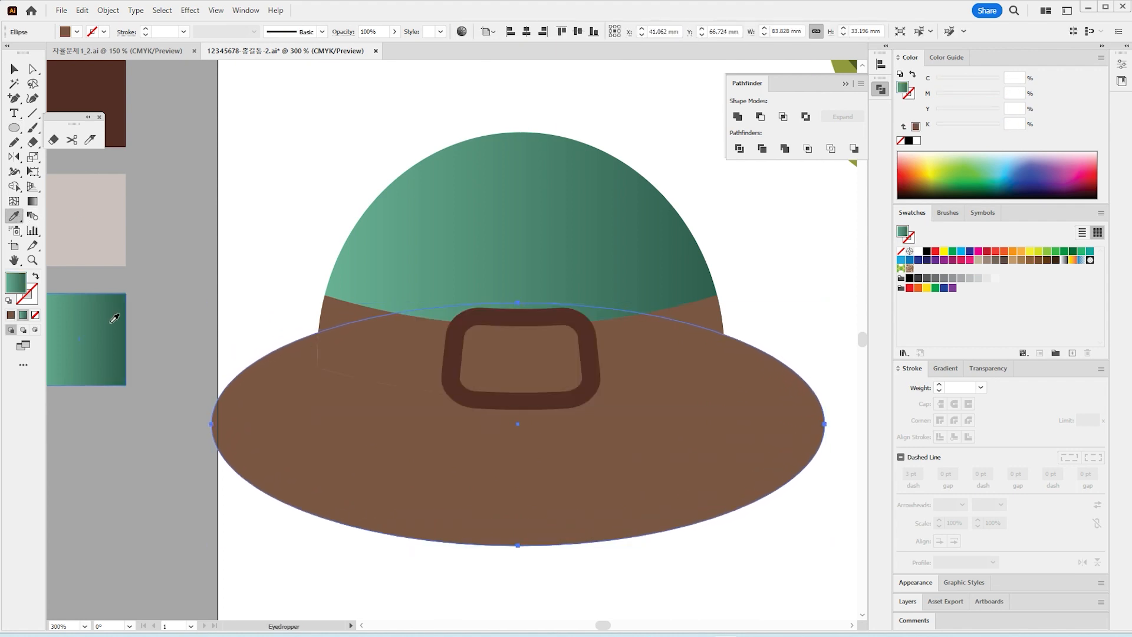
Move the brim ellipse up so it overlaps the brown band, and send it behind the other hat parts
click(14, 69)
drag(560, 495, 553, 438)
key(ctrl+minus)
key(ctrl+minus)
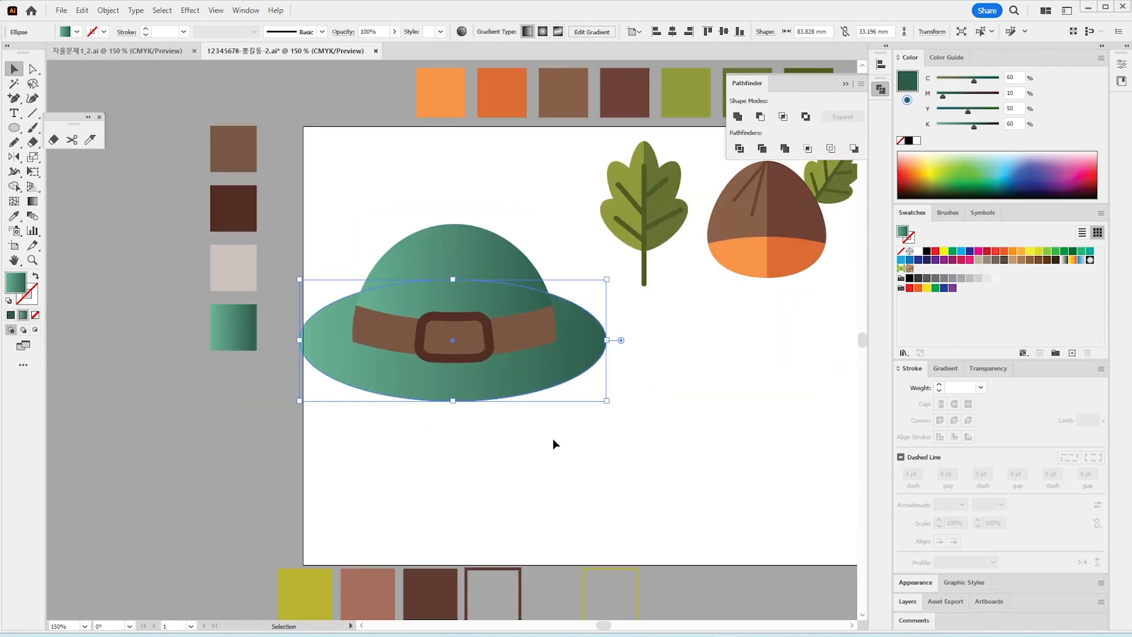
Select all hat parts, align them to a common horizontal centre and reposition the hat inside the artboard's left half
click(558, 440)
click(450, 283)
drag(450, 283, 475, 316)
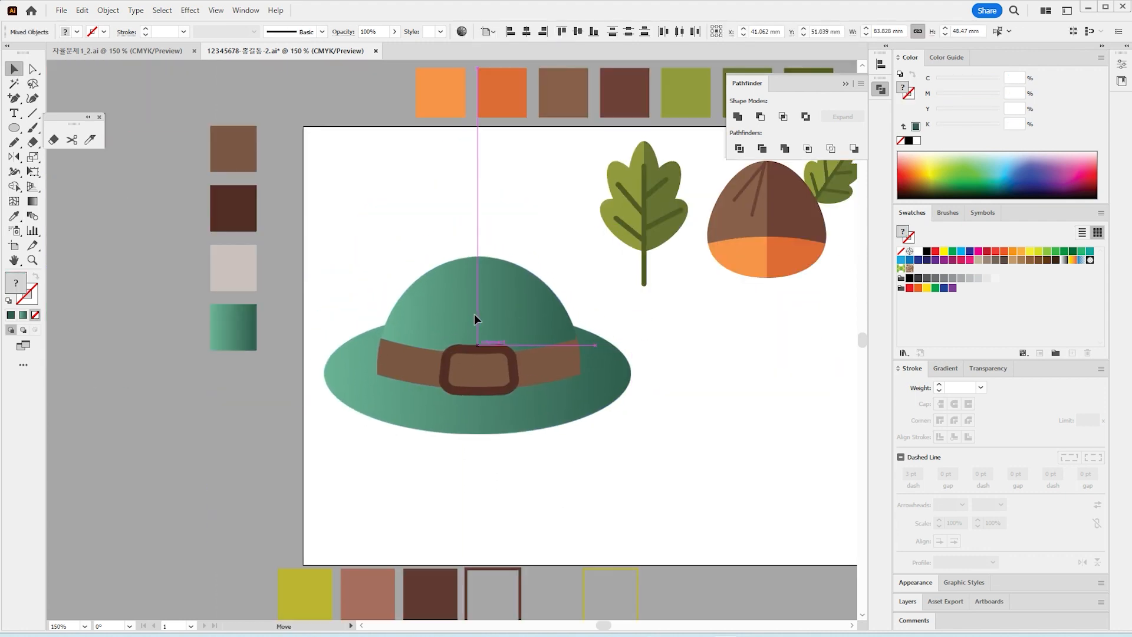
click(433, 228)
drag(521, 458, 521, 458)
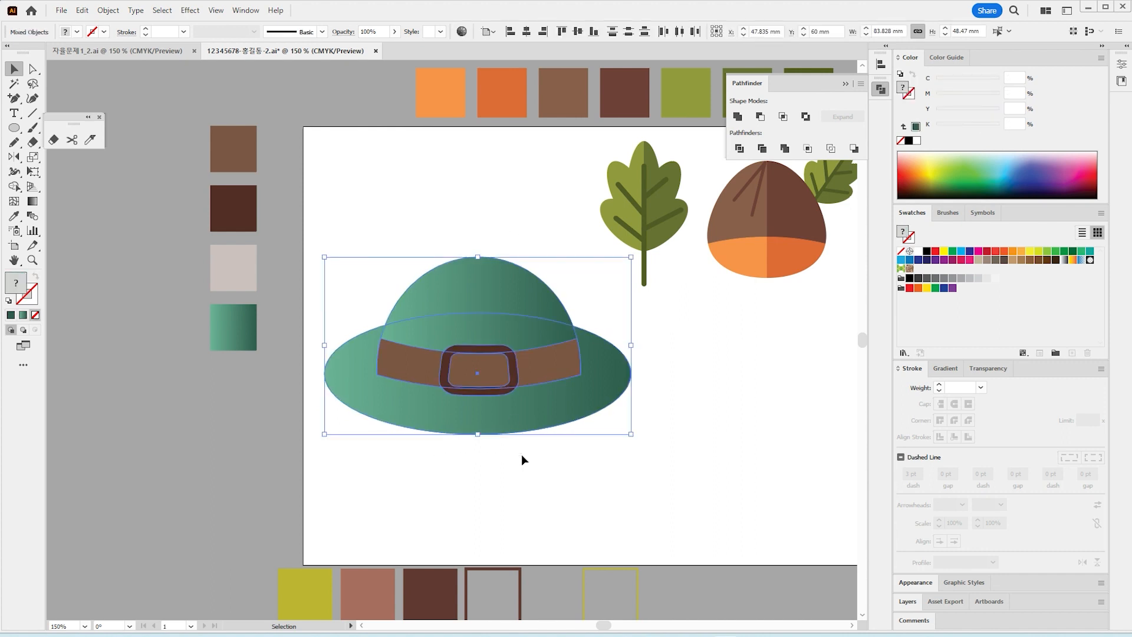
click(488, 31)
click(505, 44)
click(526, 31)
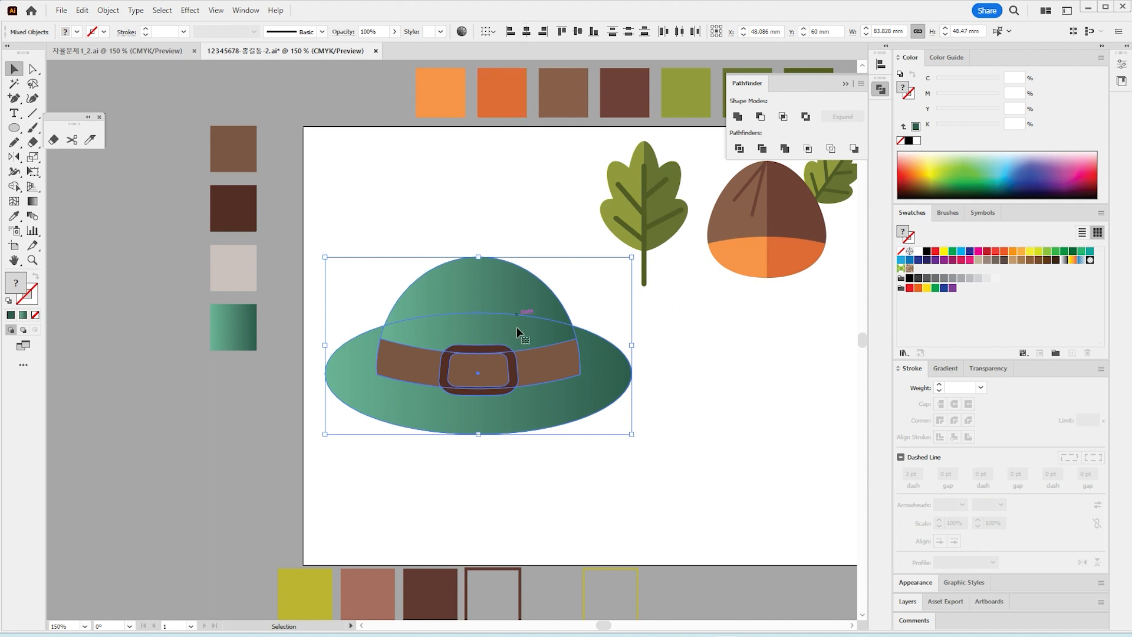
drag(517, 332, 525, 312)
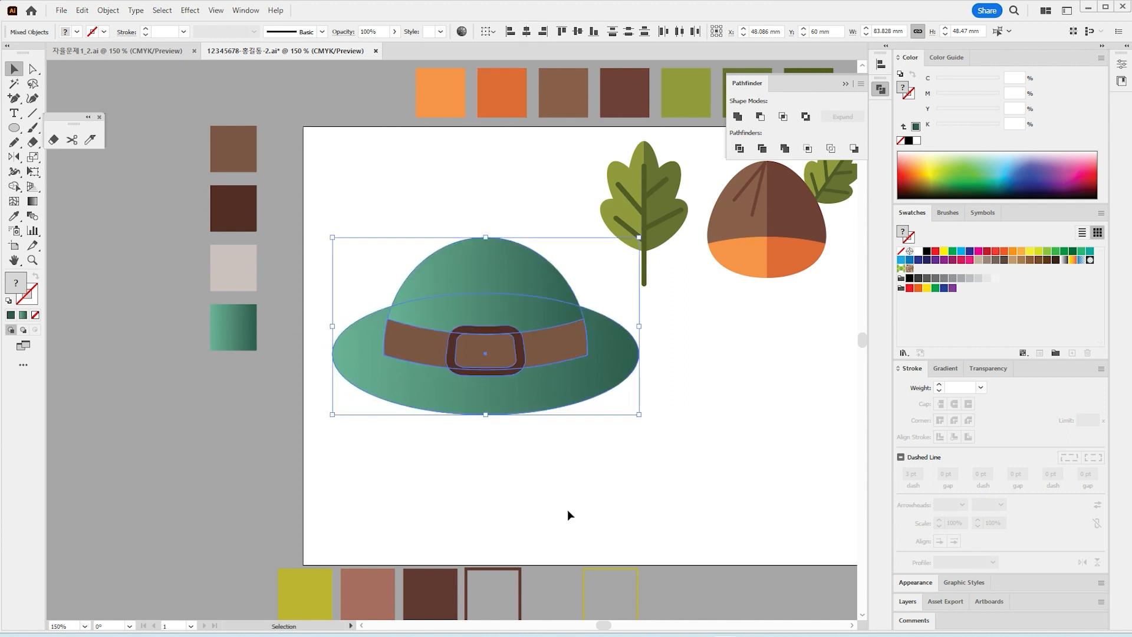
click(568, 511)
Make a new pattern from the upright two-tone leaf
key(ctrl+=)
click(481, 239)
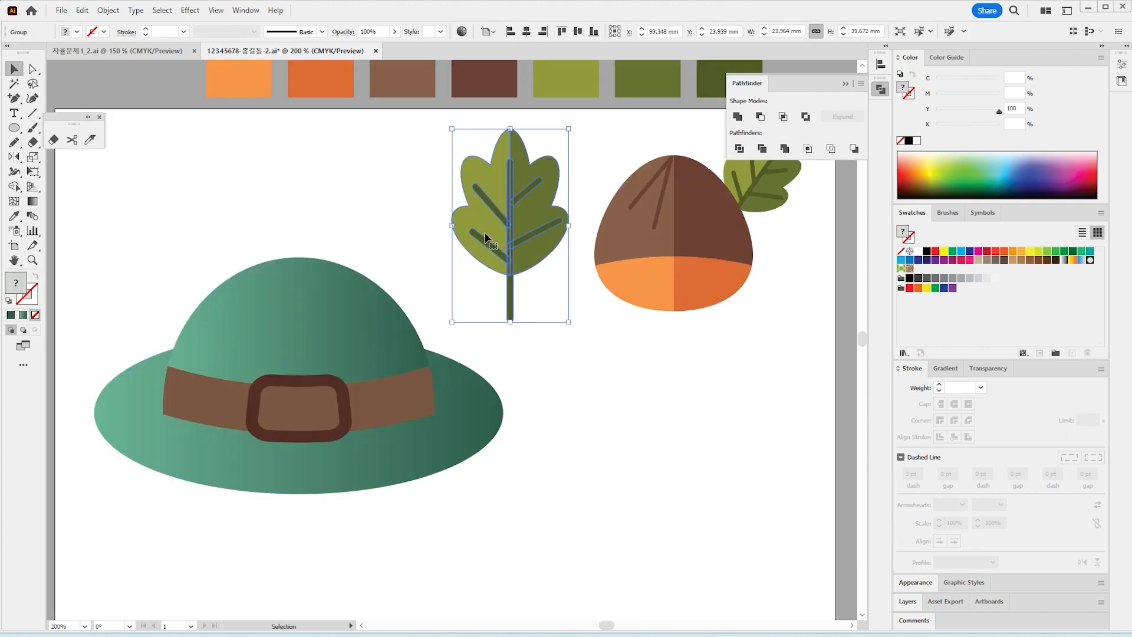
click(109, 11)
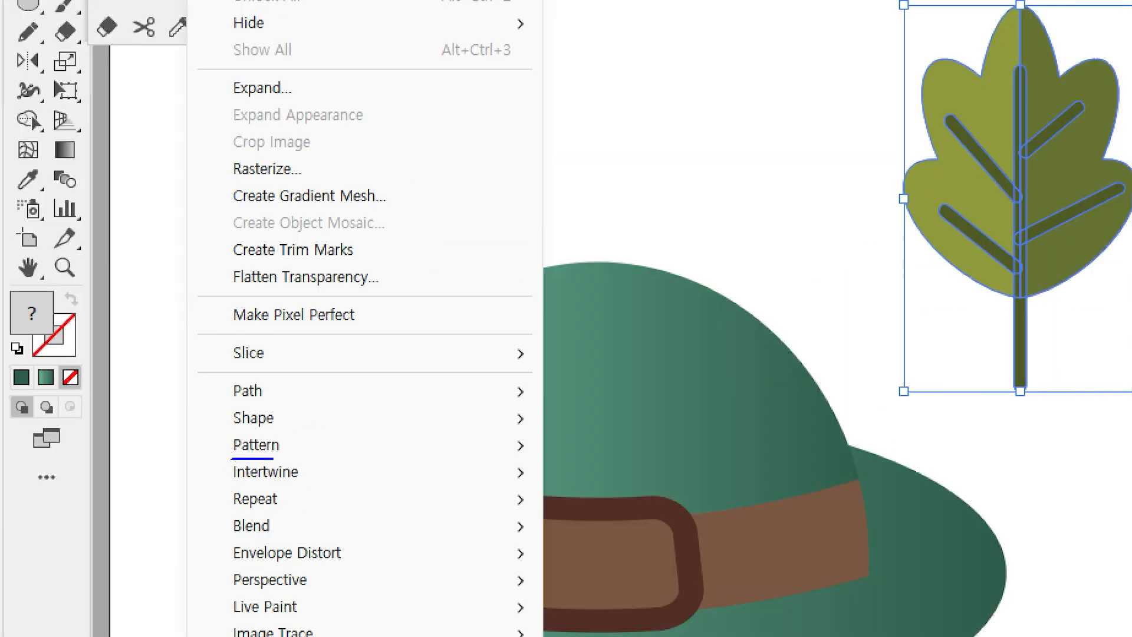
key(Escape)
click(108, 10)
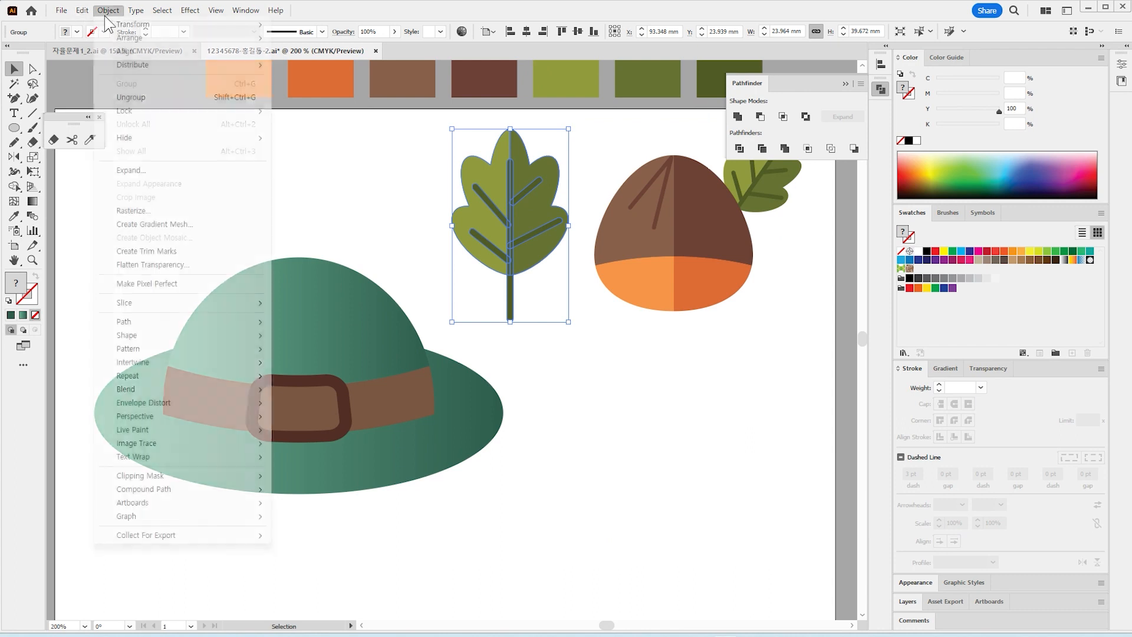
mouse_move(165, 349)
click(284, 352)
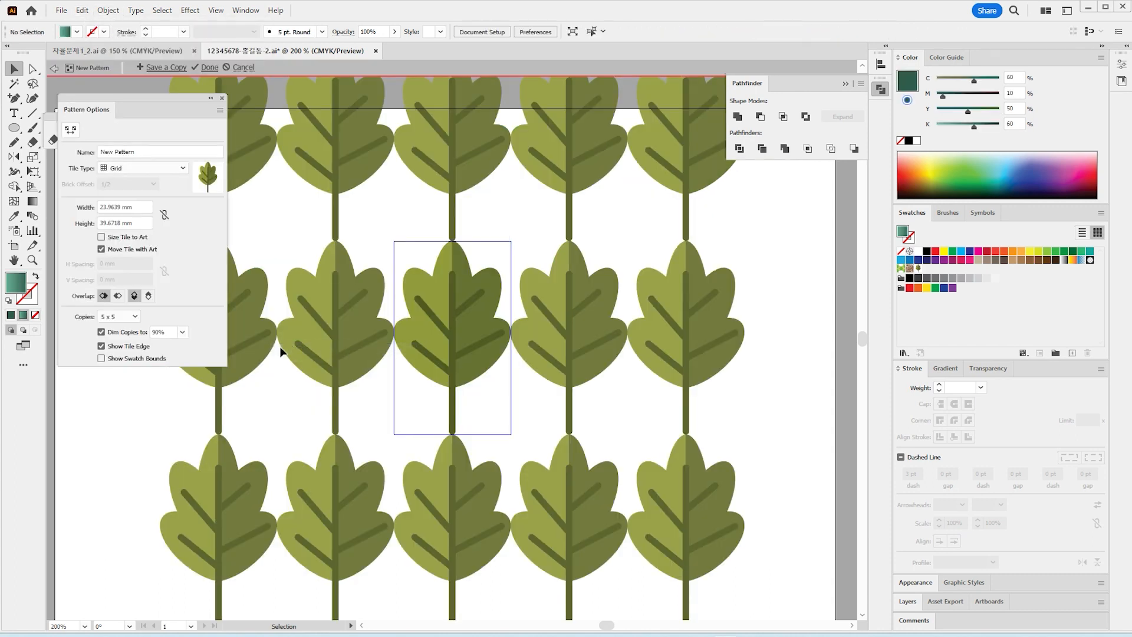
Rotate the leaf counter-clockwise inside the pattern tile so its stem points to the lower right
click(558, 450)
click(353, 221)
click(538, 482)
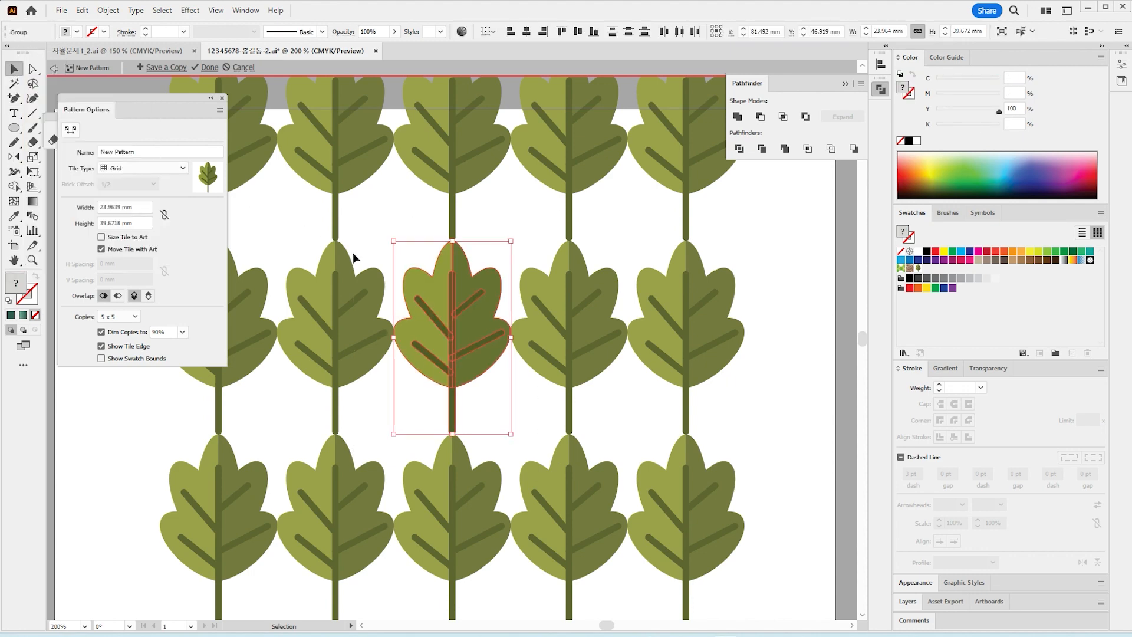
drag(511, 440, 572, 419)
key(a)
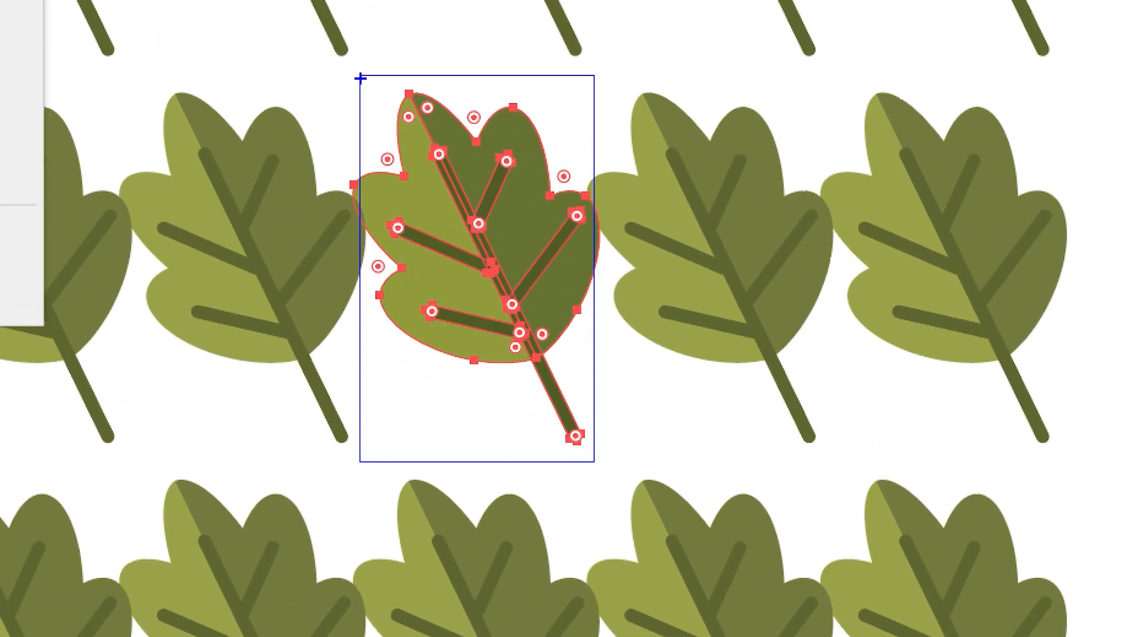
drag(360, 77, 588, 460)
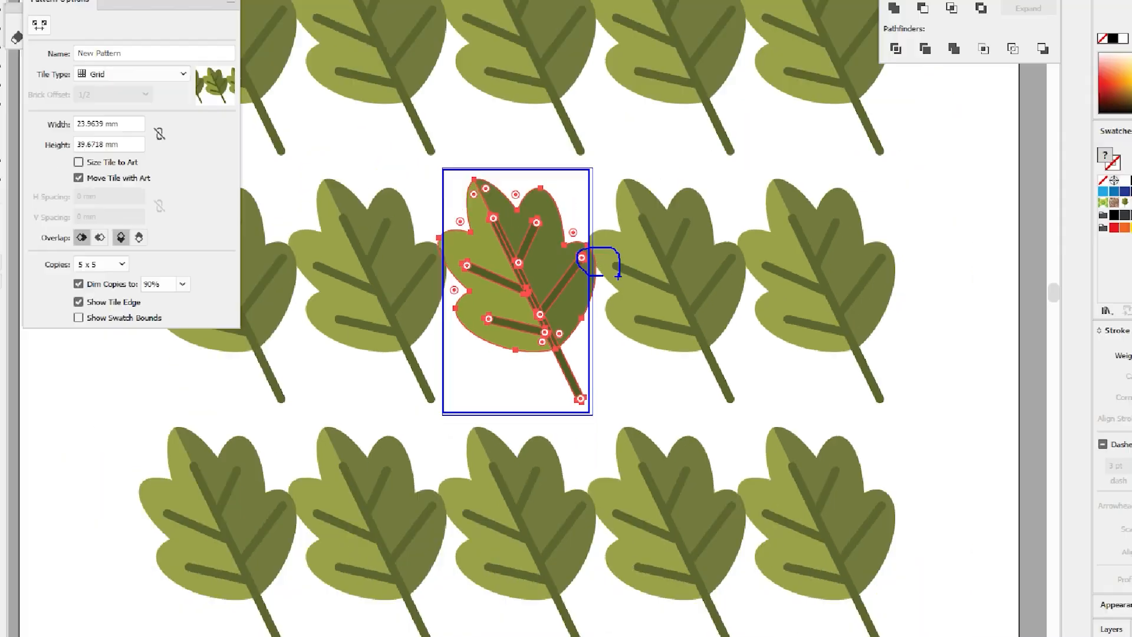
key(v)
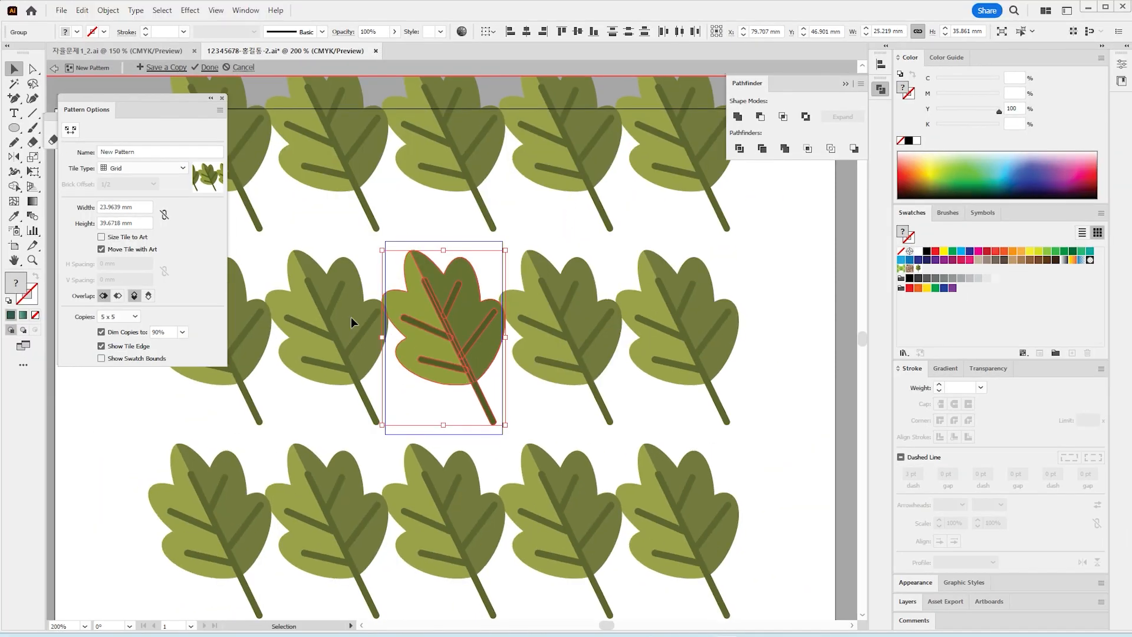
Widen the pattern tile with the Pattern Tile tool to about 25.4 mm so neighbouring leaves are spaced apart
click(71, 132)
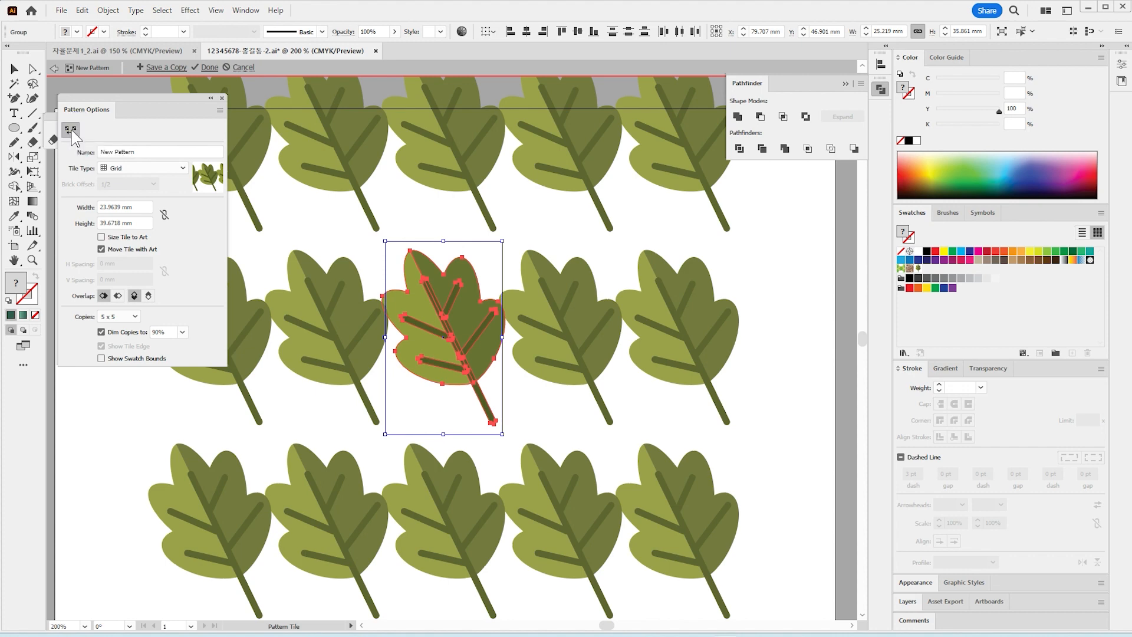
drag(503, 340, 513, 343)
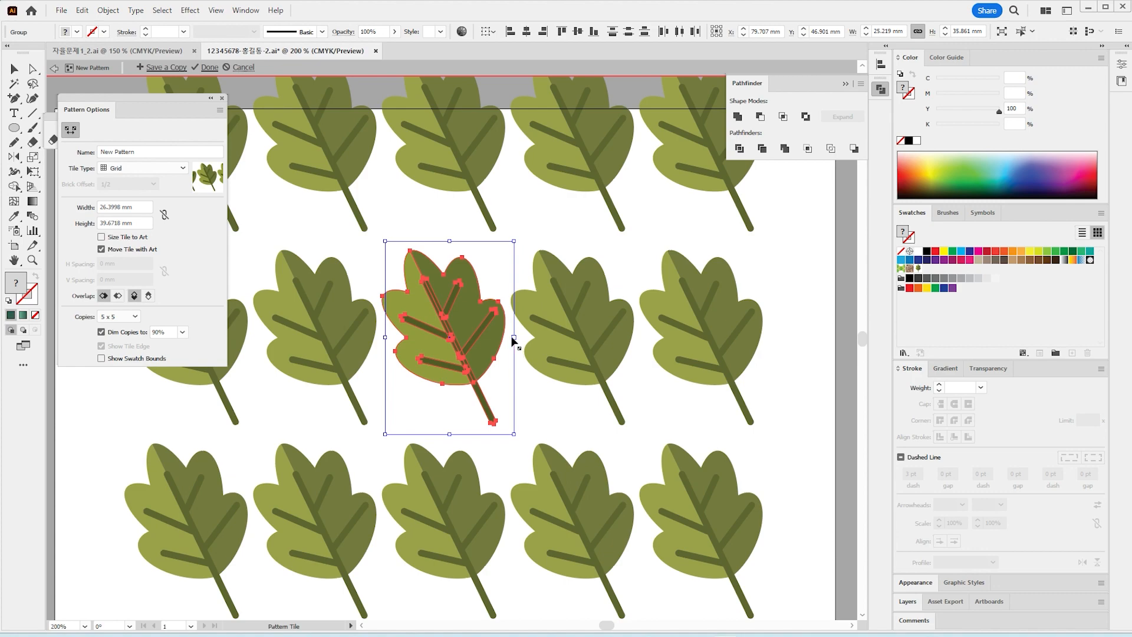
drag(512, 340, 509, 339)
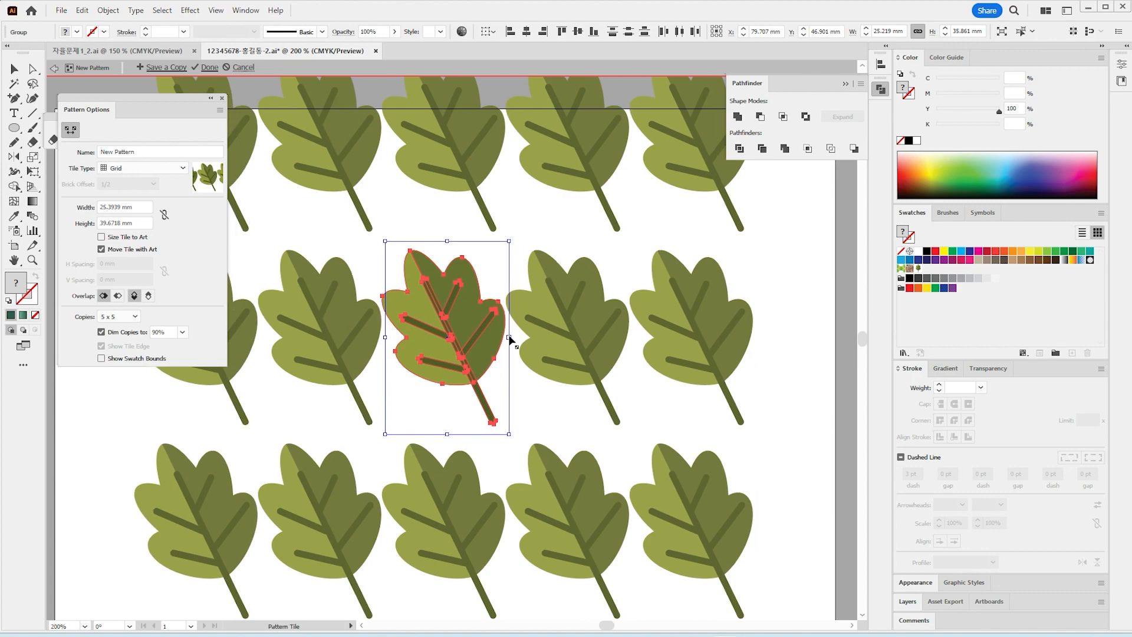
Name the pattern "잎" and finish pattern editing
click(136, 151)
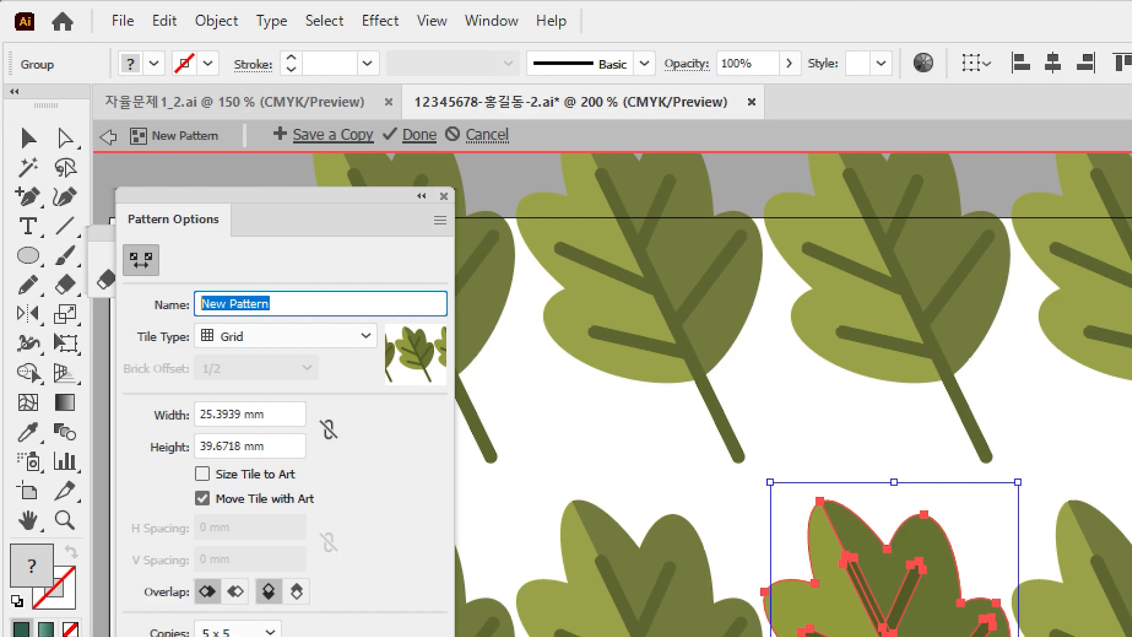
text(dlv)
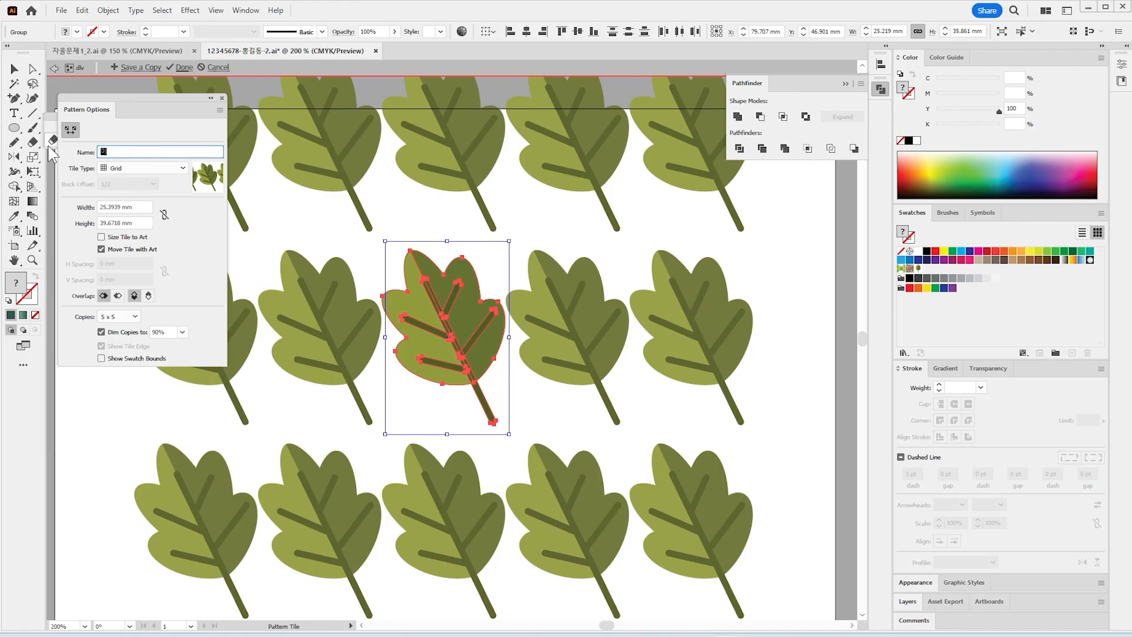
key(ctrl+2)
drag(73, 145, 122, 162)
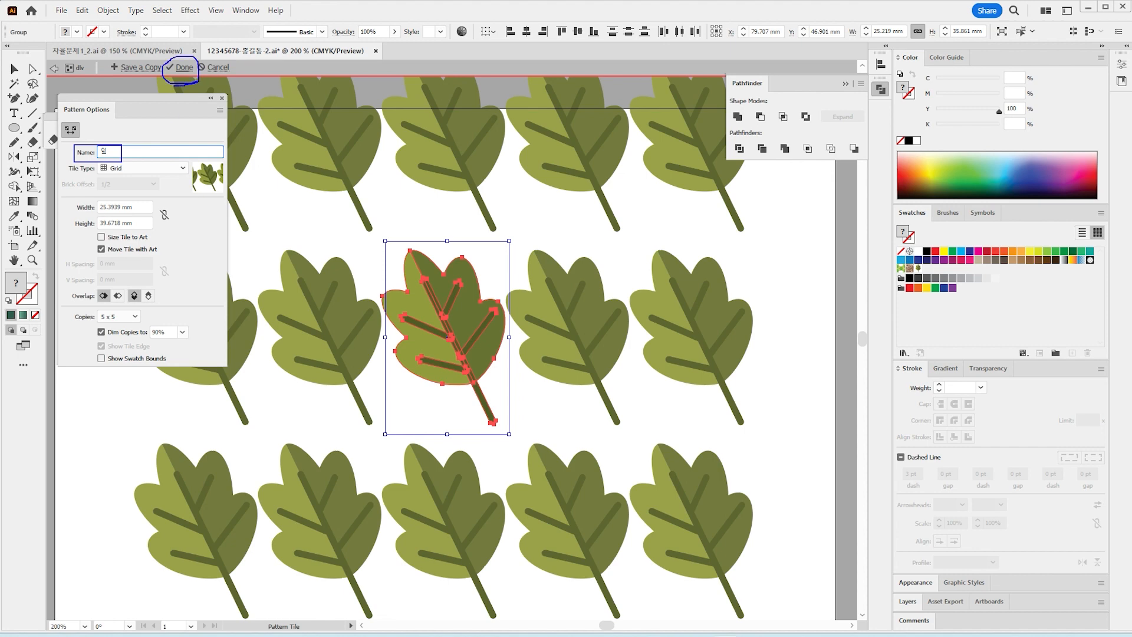
key(Escape)
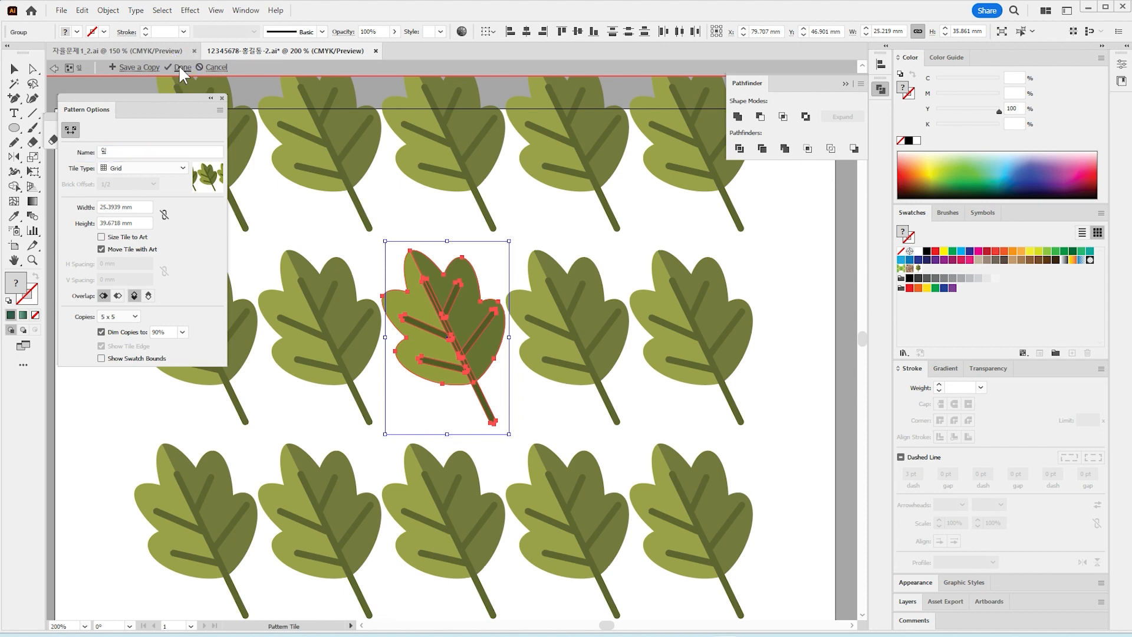
click(183, 67)
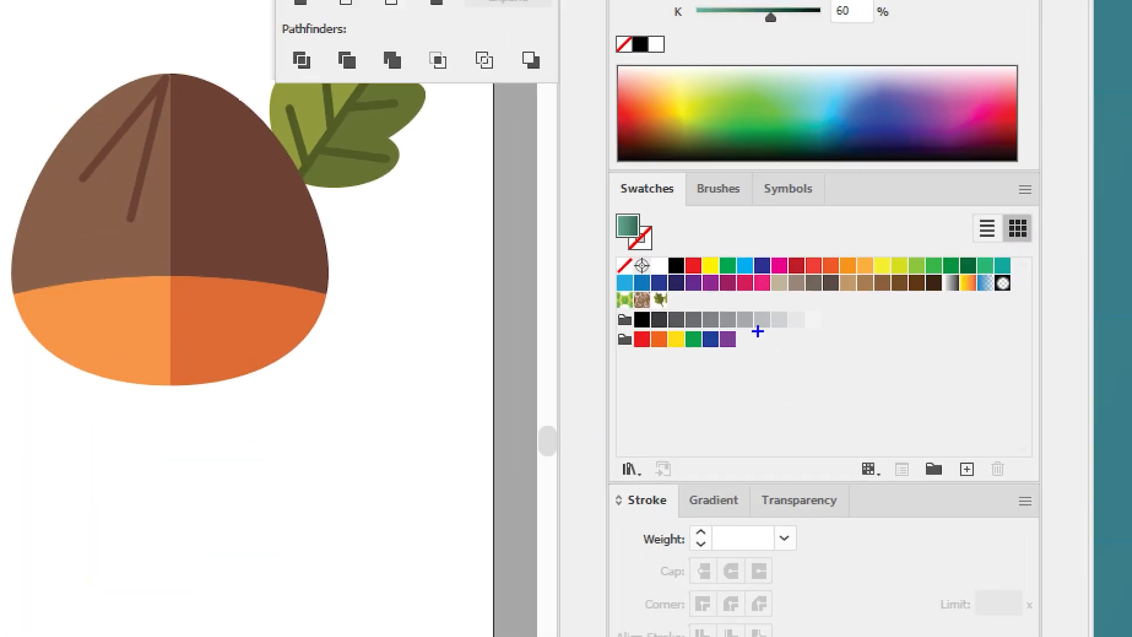
drag(653, 288, 671, 312)
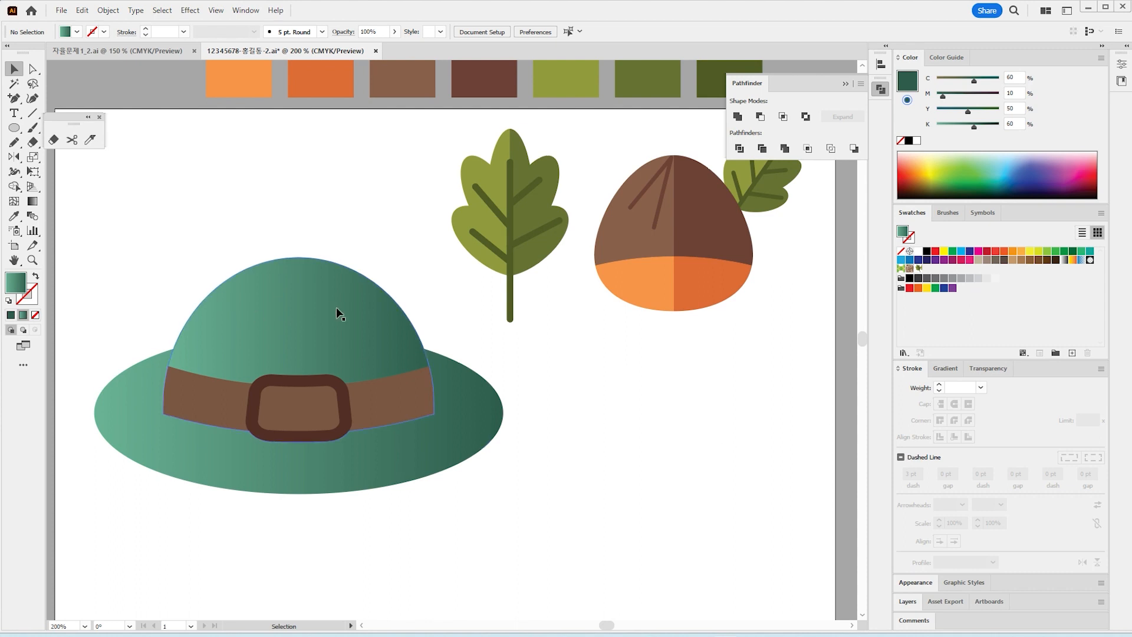
Copy the hat's crown and brim in place in front of the originals and fill the copies with the leaf pattern
click(336, 307)
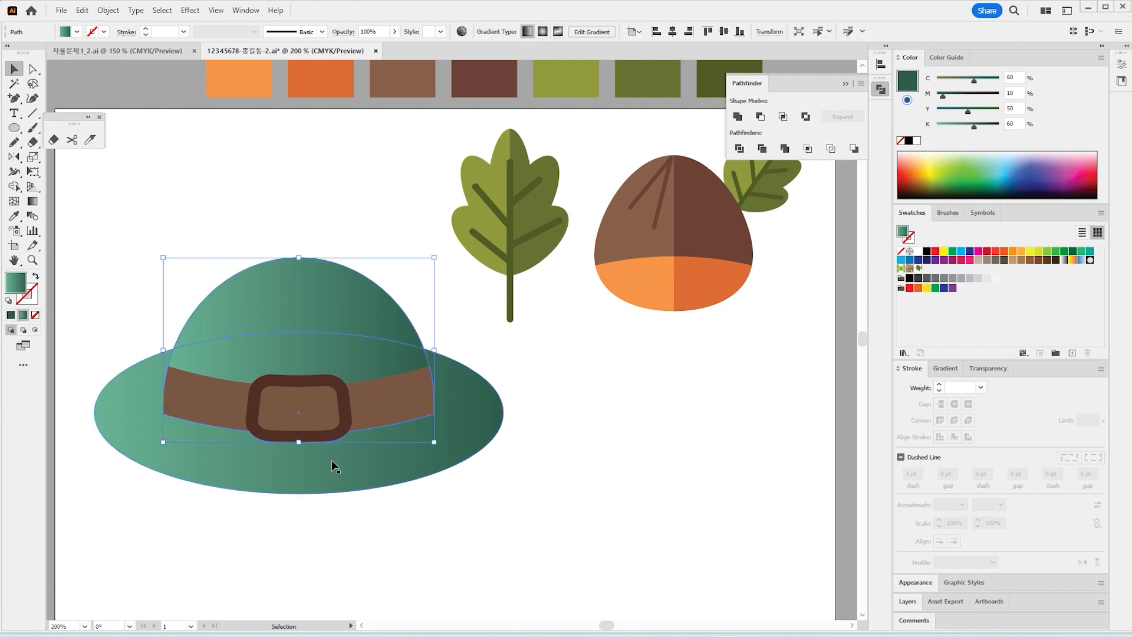
click(331, 462)
click(338, 320)
click(397, 453)
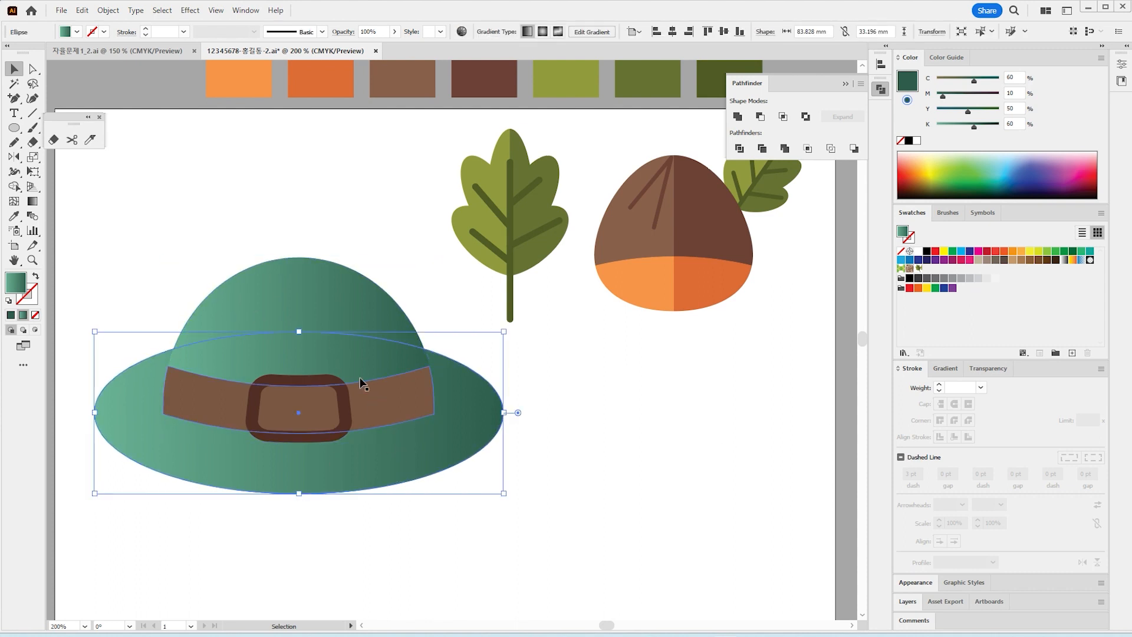
click(334, 301)
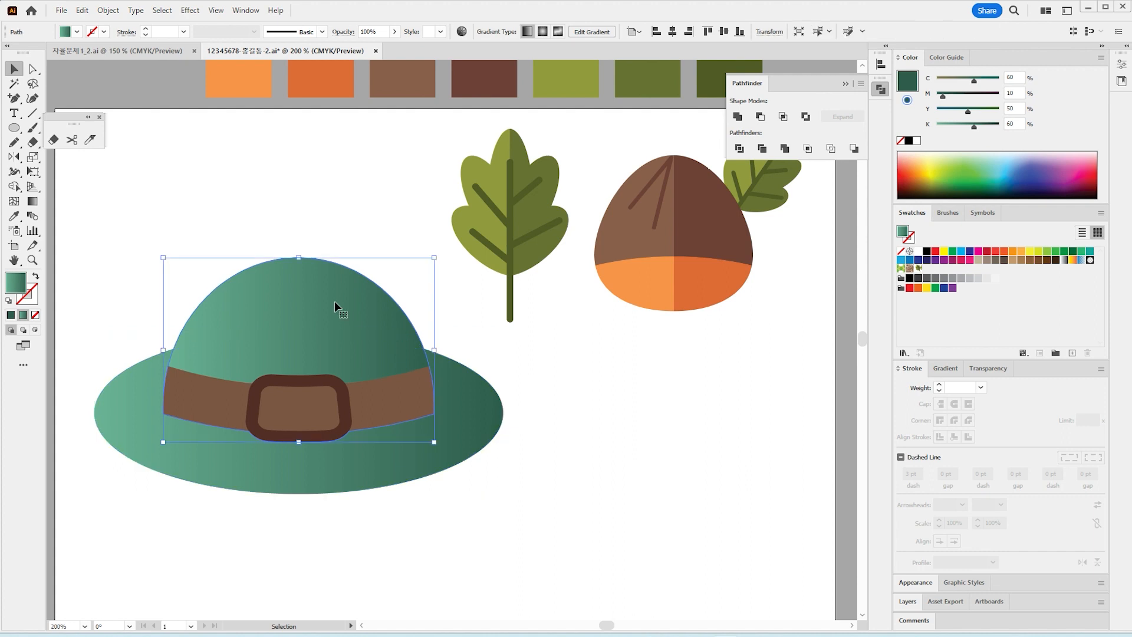
click(396, 462)
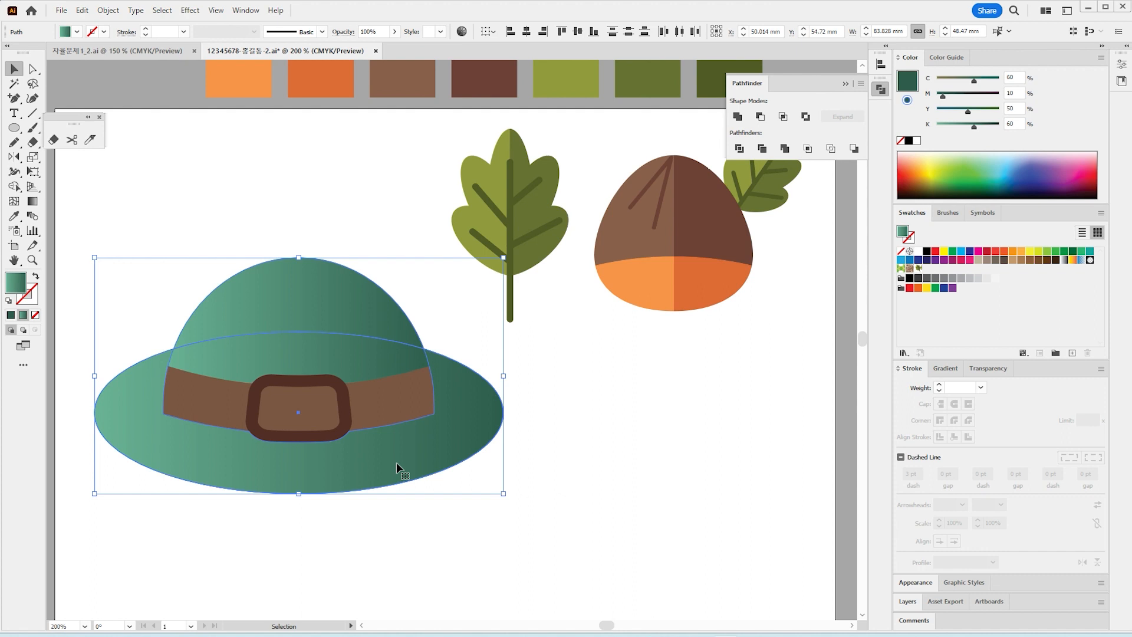
key(a)
key(v)
drag(396, 462, 495, 414)
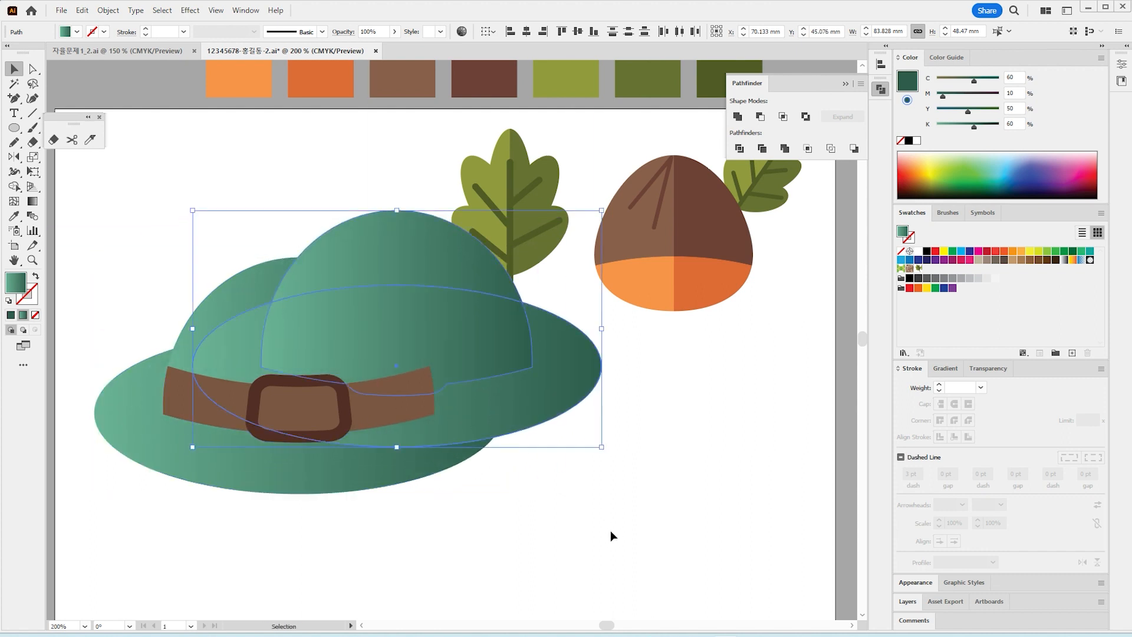
key(ctrl+z)
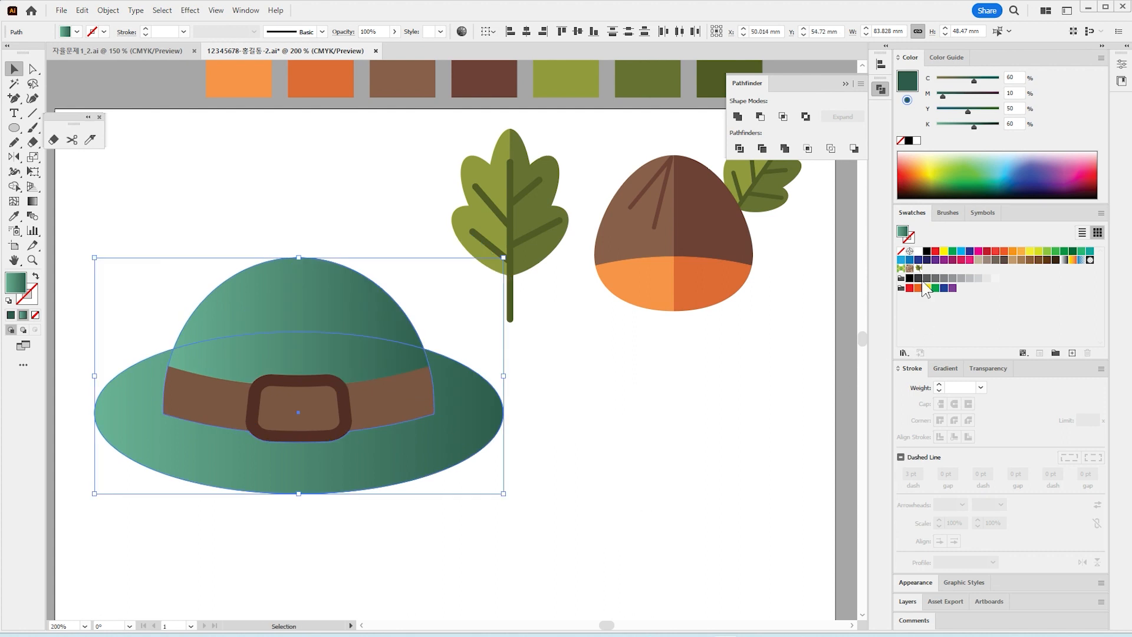
click(919, 269)
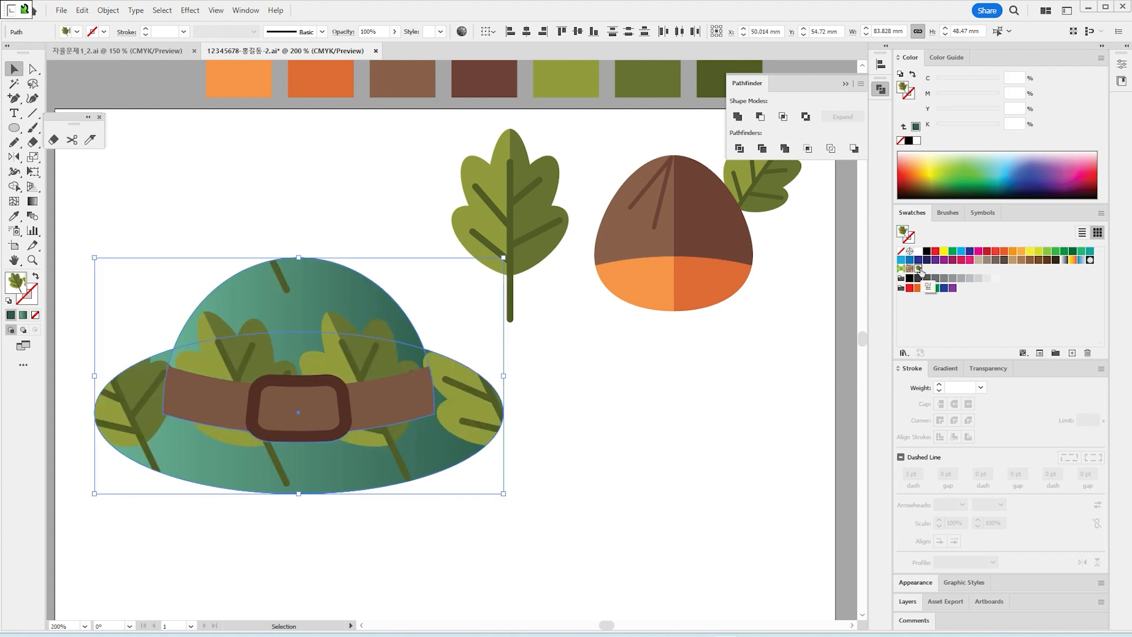
Scale the leaf pattern on the crown and brim copies uniformly to 21%, transforming patterns only and not the objects
key(s)
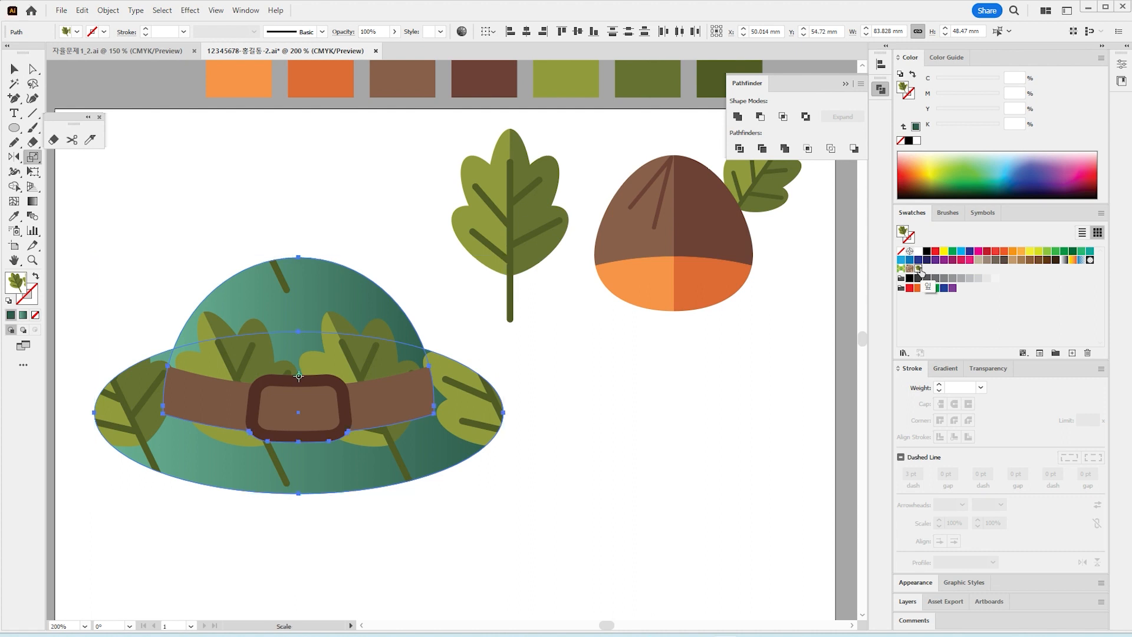
key(Return)
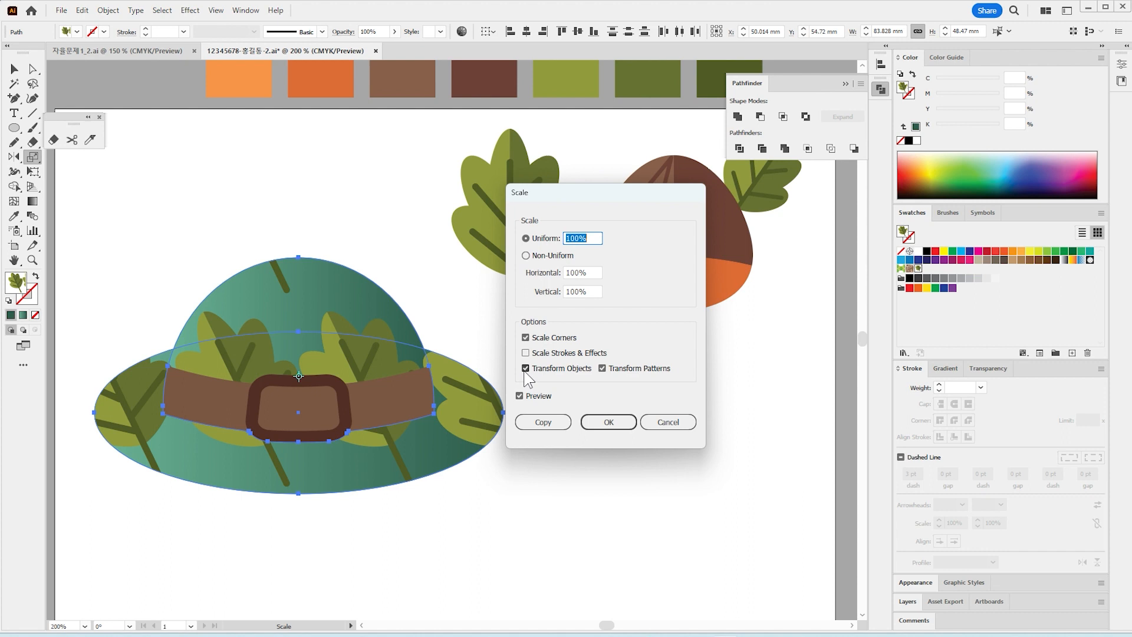
click(524, 373)
key(Tab)
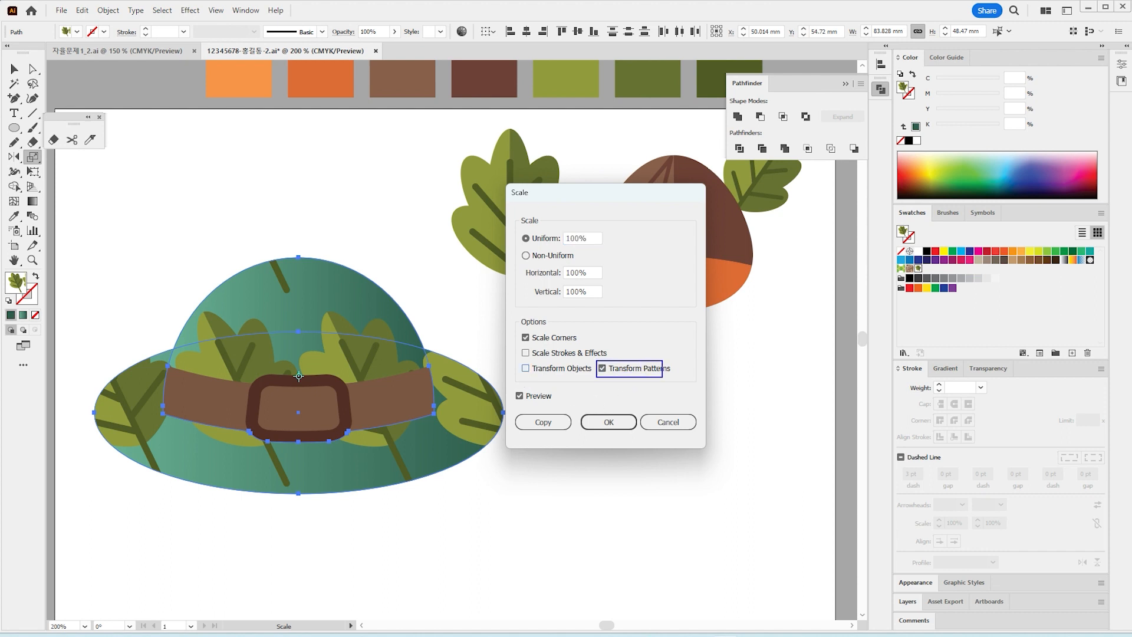
click(678, 380)
click(596, 238)
text(93)
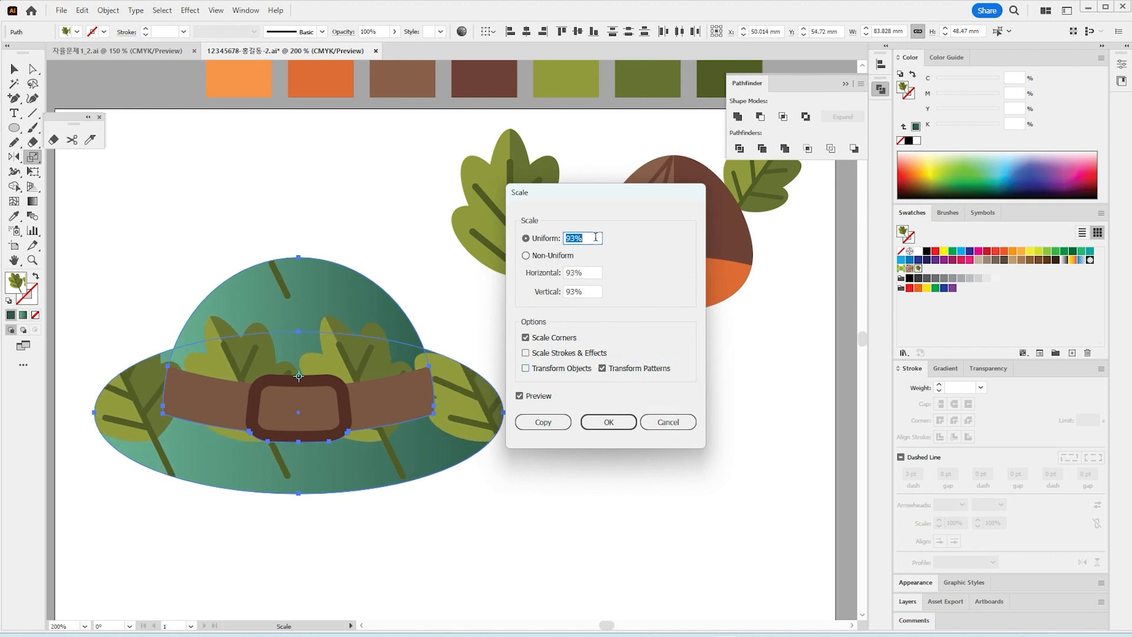
key(Down)
key(Down)
key(Down)
key(Down)
key(Down)
key(Down)
key(Down)
key(Down)
key(Down)
key(Down)
key(Down)
key(Down)
key(Down)
key(Down)
key(Down)
key(Down)
key(Down)
key(Down)
key(Down)
key(Down)
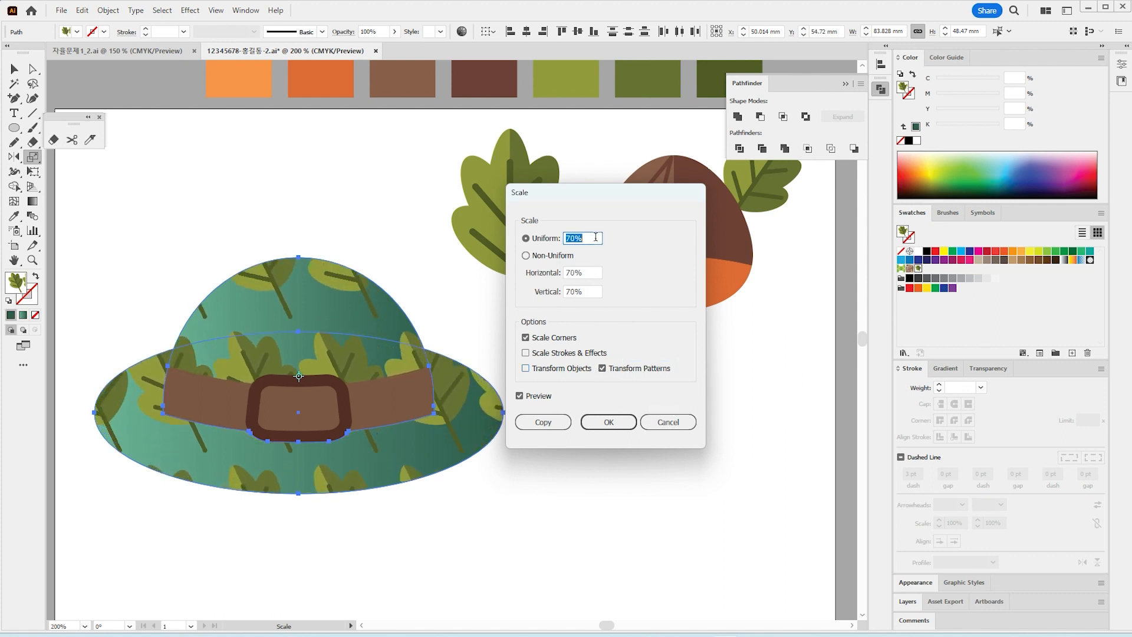
key(Down)
key(Down)
key(Down)
key(Down)
key(Down)
key(Down)
key(Down)
key(Down)
key(Down)
key(Down)
key(Down)
key(Down)
key(Down)
key(Down)
key(Down)
key(Down)
key(Down)
key(Down)
key(Down)
key(Down)
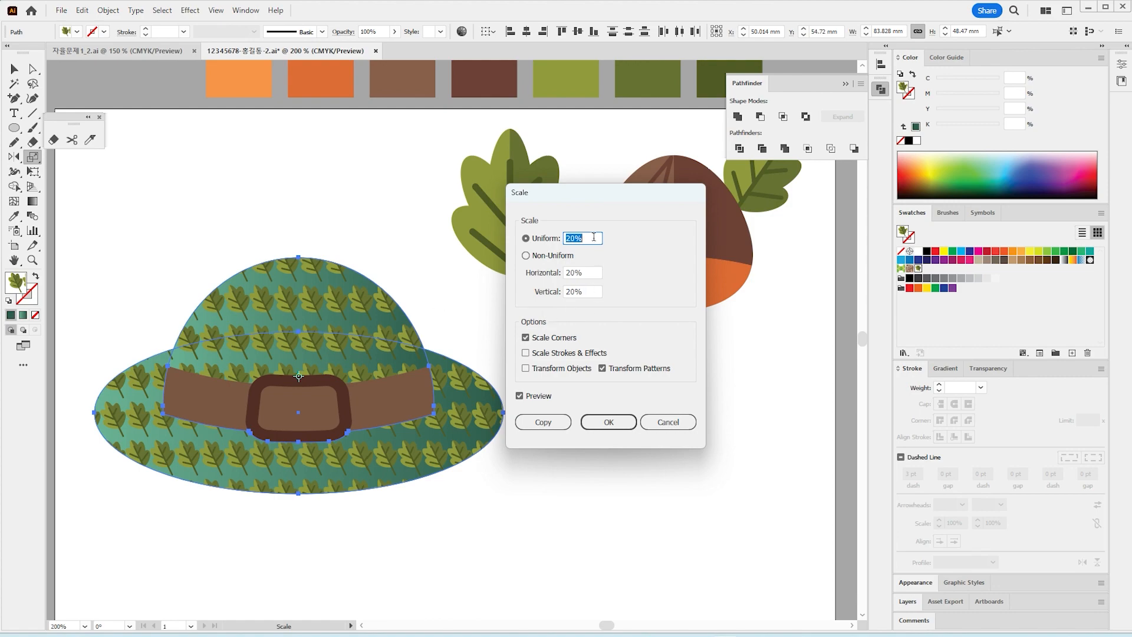
key(Up)
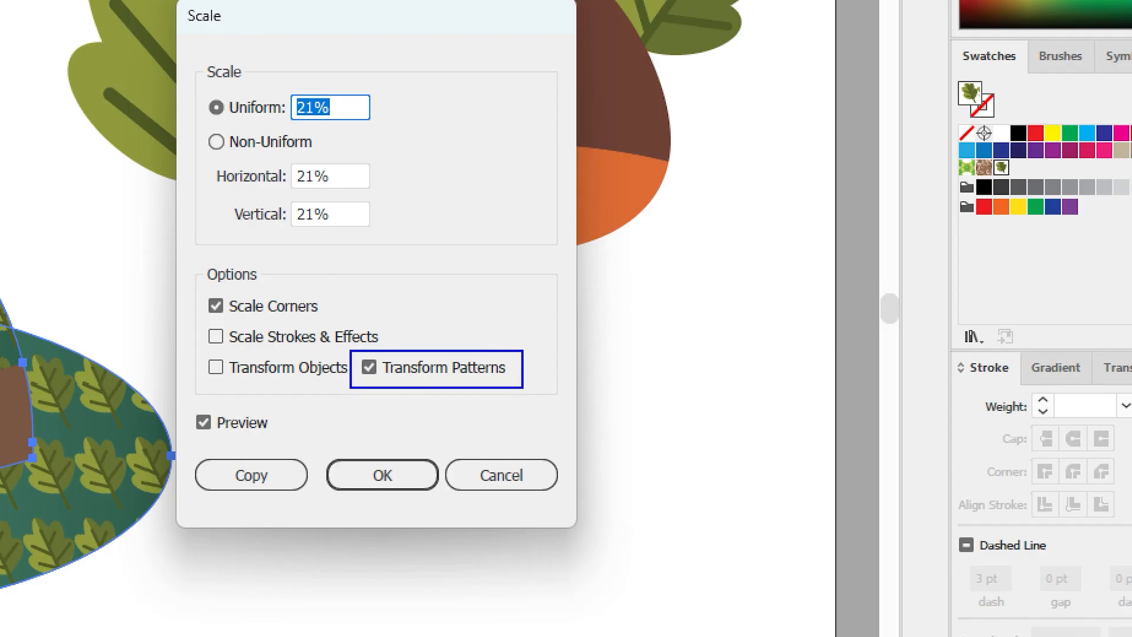
mouse_move(377, 528)
mouse_down()
mouse_move(406, 460)
mouse_move(386, 517)
mouse_up()
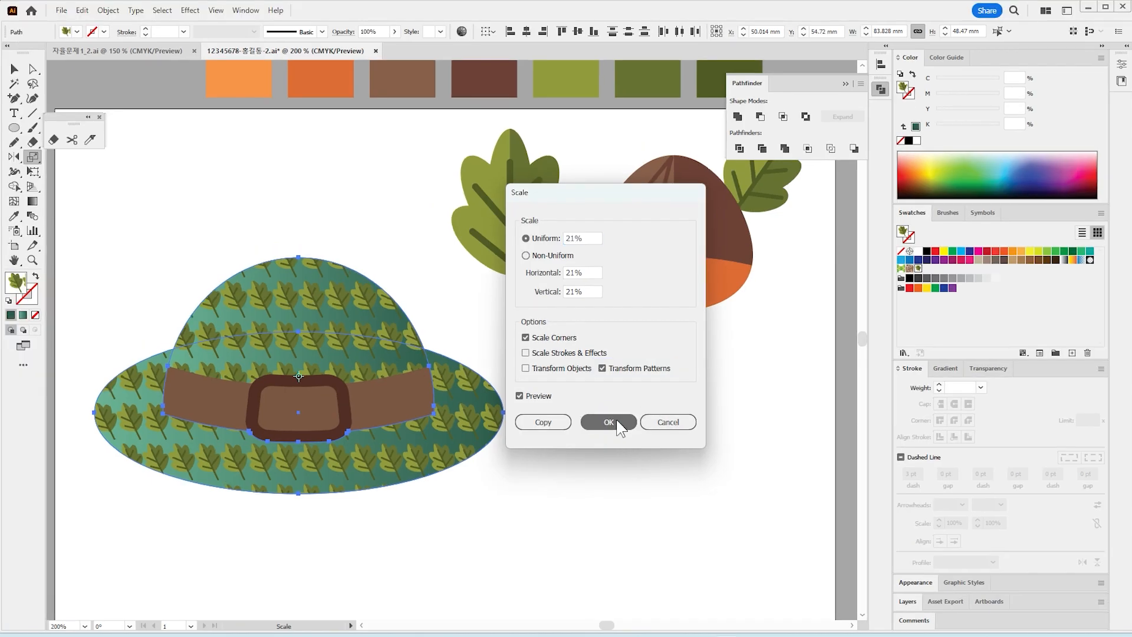
click(457, 424)
click(15, 70)
click(603, 521)
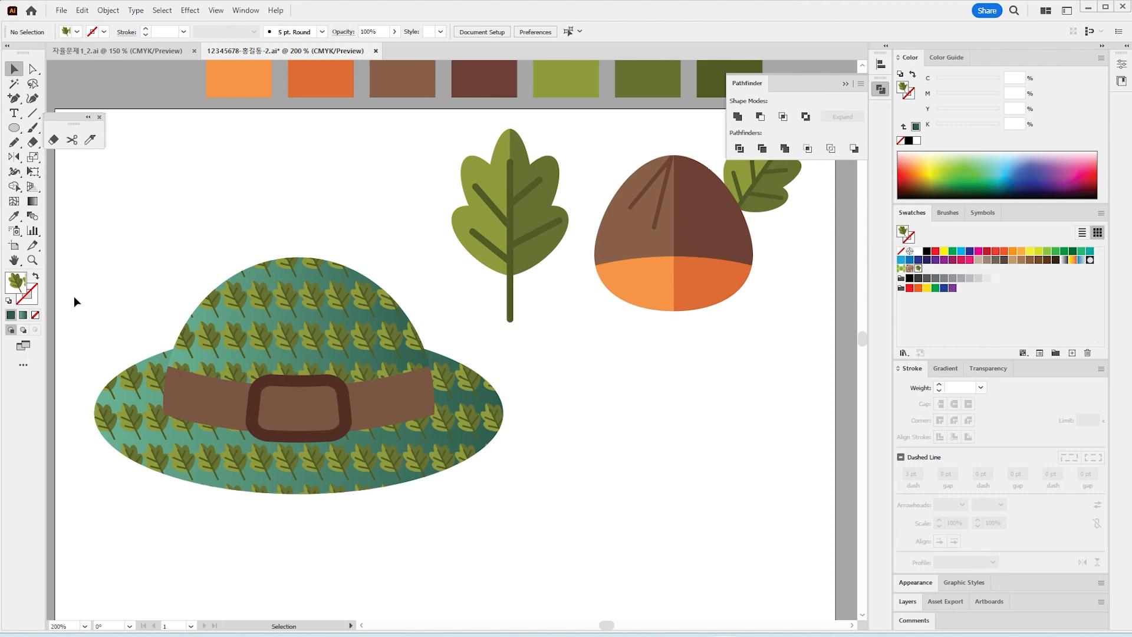
Draw a circle about 4.1 mm wide on the hat crown, fill it with the buckle's dark brown and give it a dark blue stroke
click(14, 128)
drag(281, 290, 283, 292)
key(i)
click(327, 376)
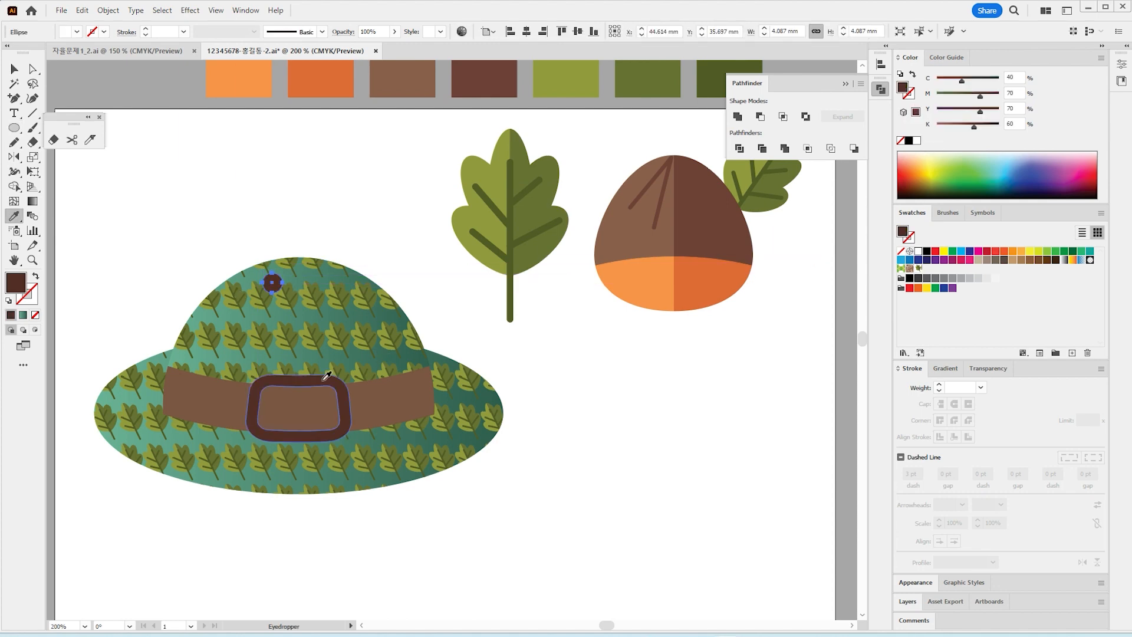
key(x)
click(918, 259)
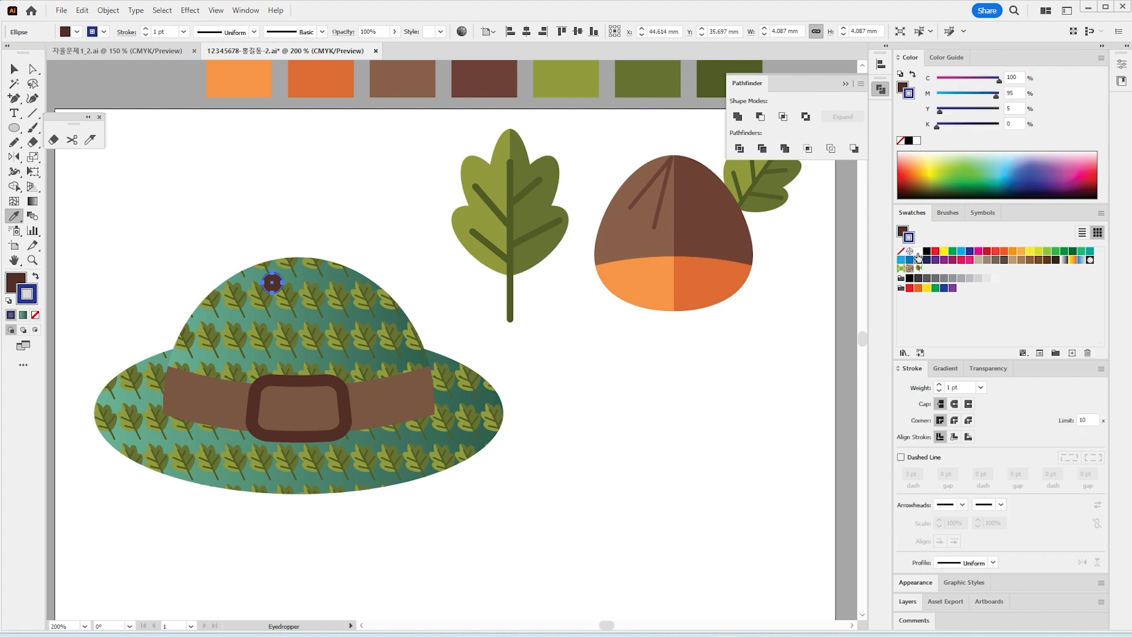
Give the small dark brown circle on the hat's crown a 2 pt white stroke and place a copy beside it
click(918, 252)
click(939, 384)
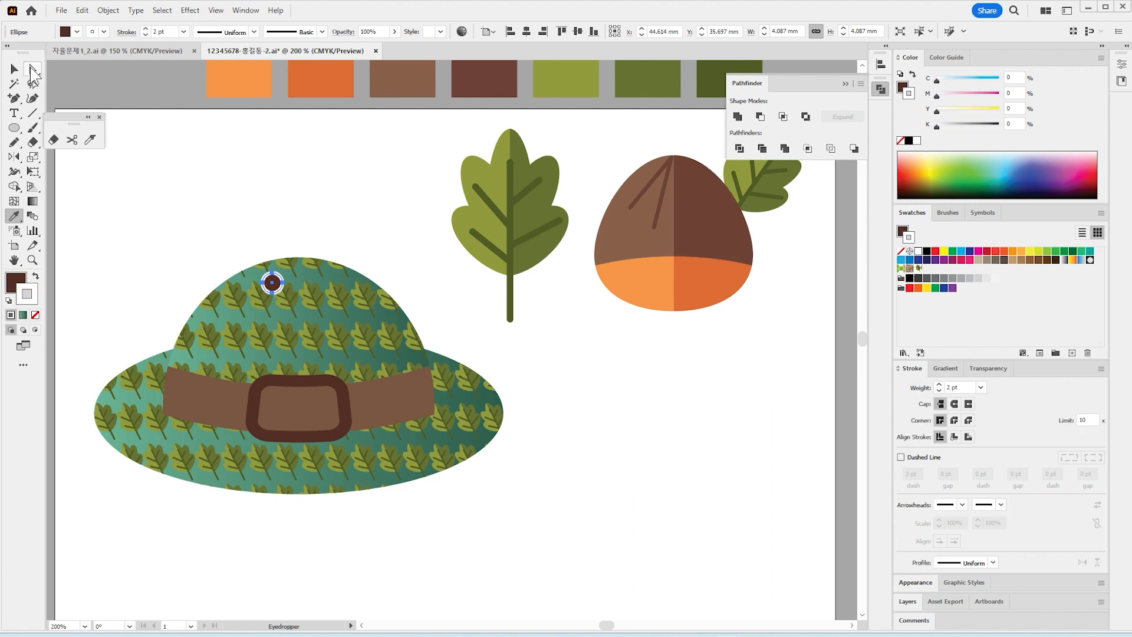
key(v)
click(222, 207)
drag(270, 279, 331, 283)
click(506, 506)
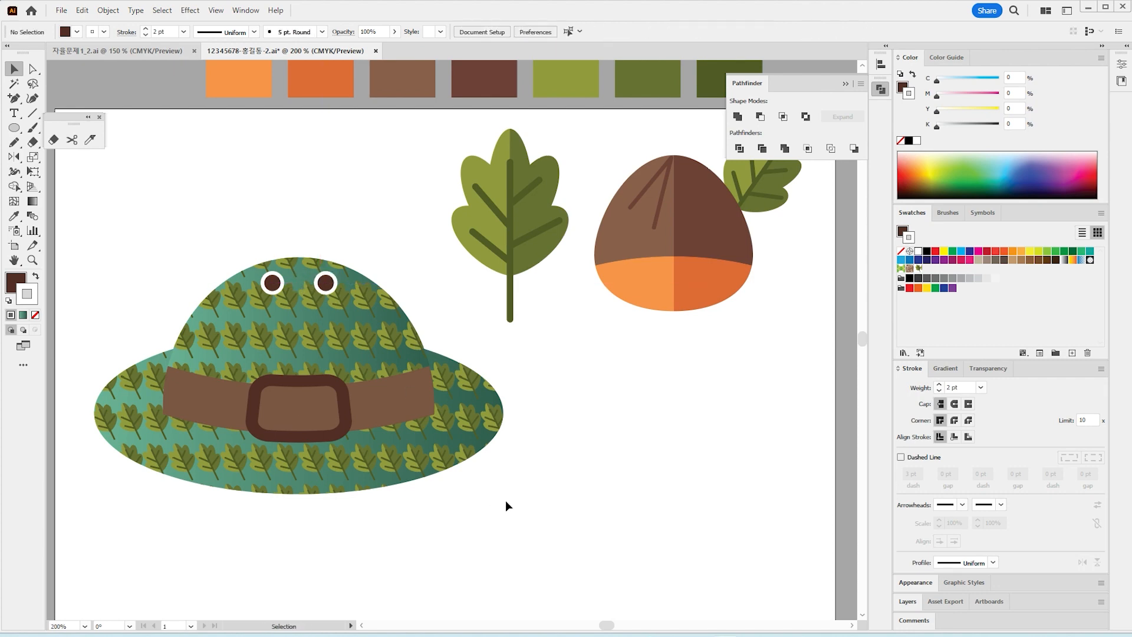
Try drawing a freehand curved cord down from the hat's brim with the Pencil tool, and delete it
scroll(529, 499, down, 3)
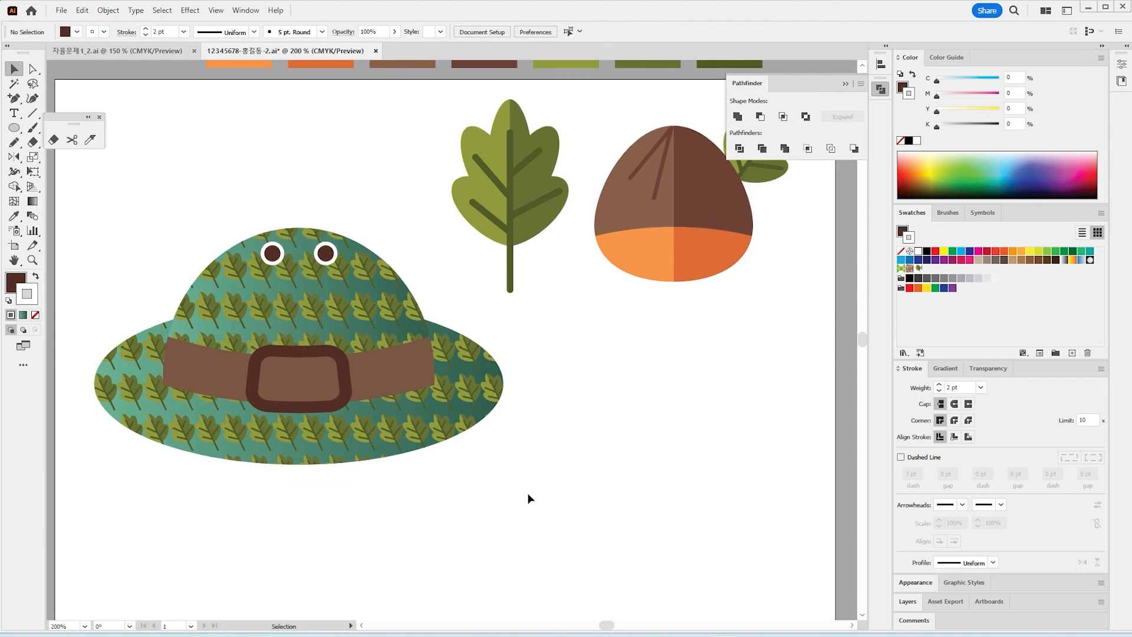
scroll(525, 497, down, 1)
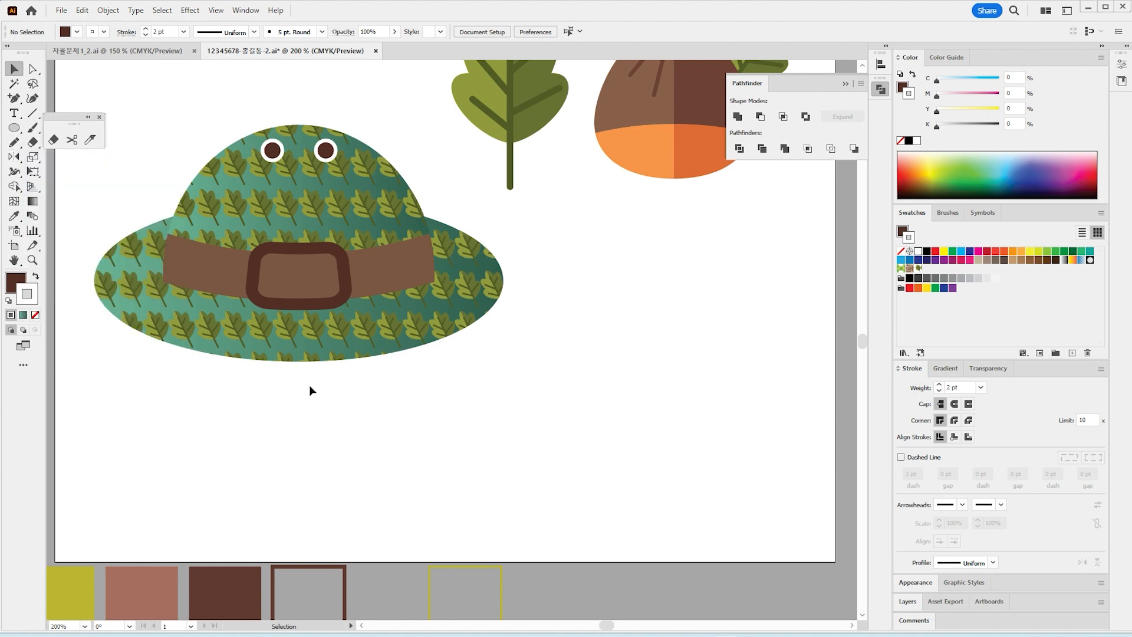
key(n)
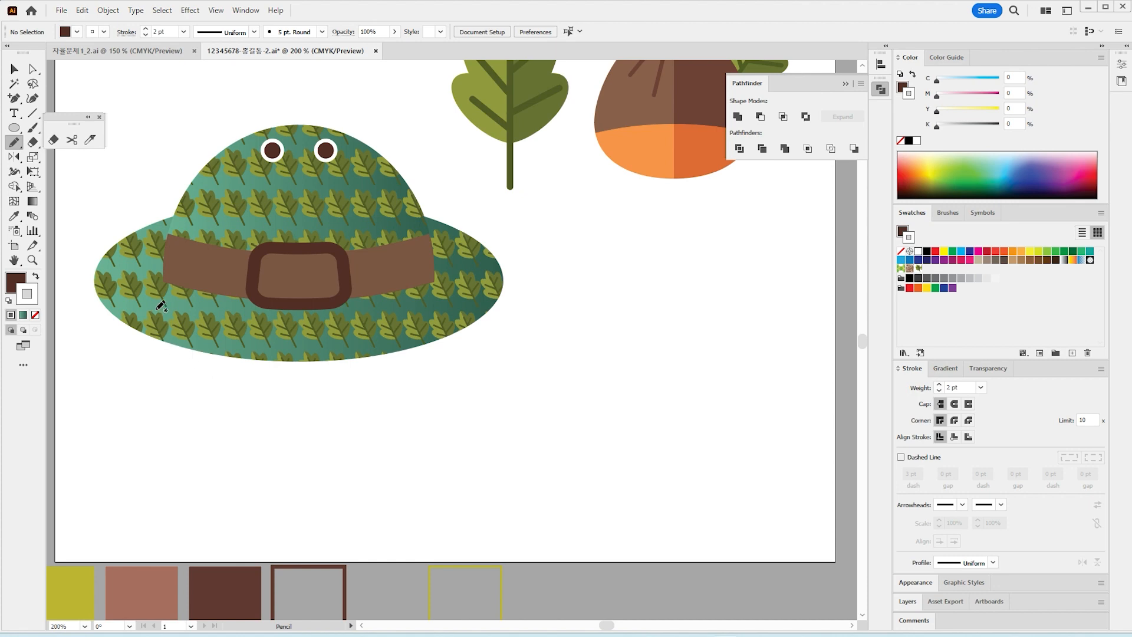
mouse_move(173, 341)
mouse_down()
mouse_move(217, 454)
mouse_move(208, 503)
mouse_move(160, 536)
mouse_move(114, 535)
mouse_move(95, 519)
mouse_up()
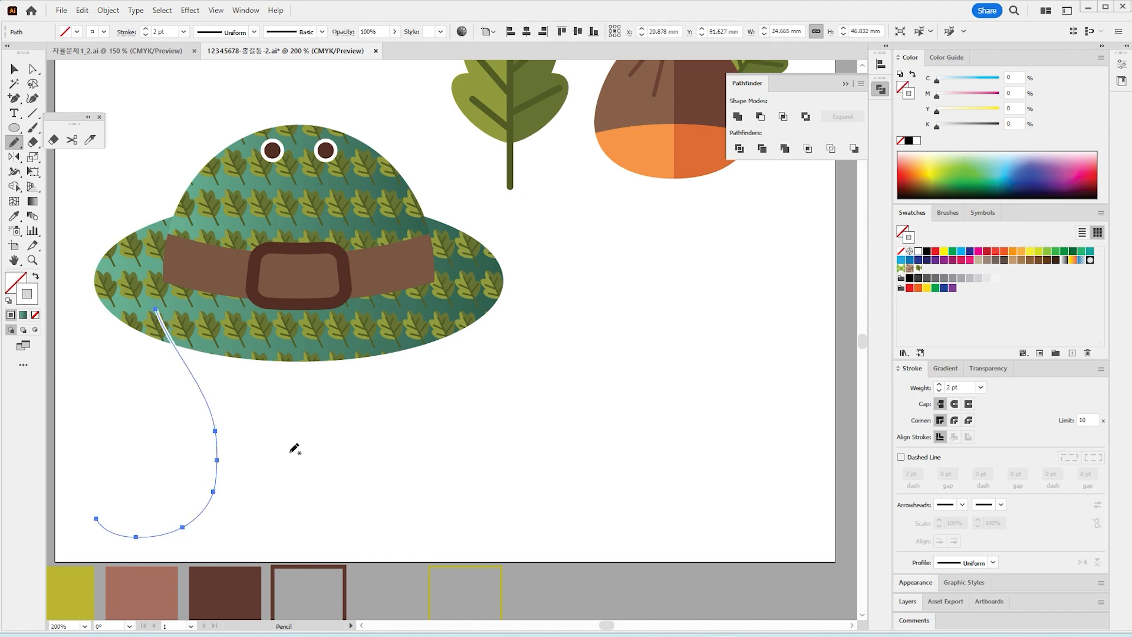
key(Delete)
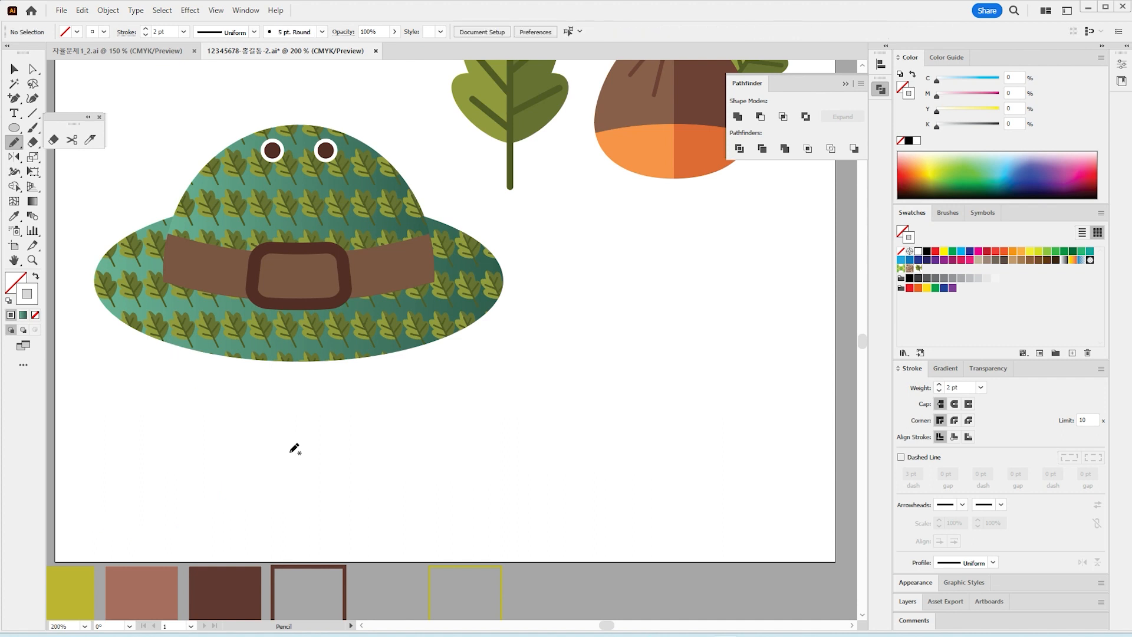
Set the Pencil tool's fidelity to full Smooth and draw a curved cord about 23 mm wide and 44 mm high from the brim's left side
key(Return)
drag(590, 243, 646, 242)
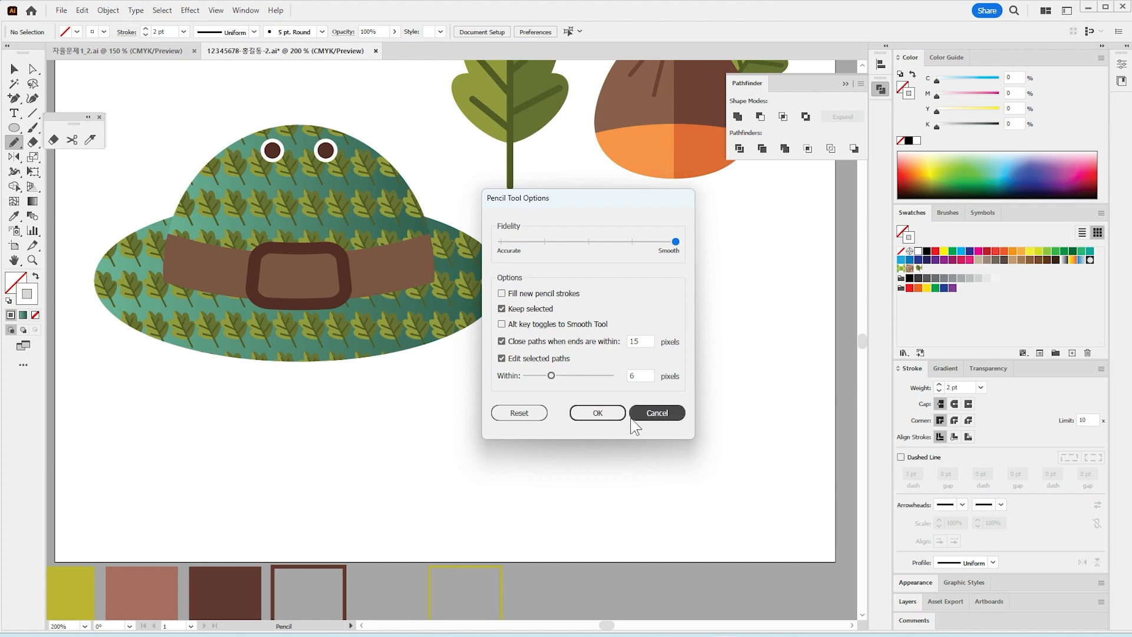
click(600, 414)
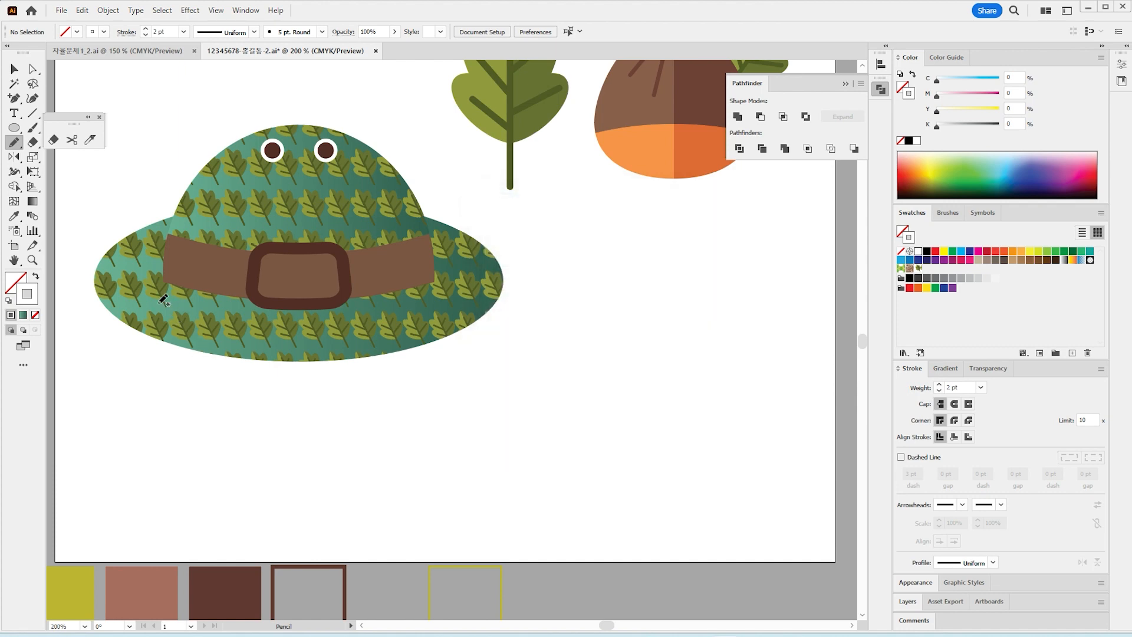
mouse_move(157, 302)
mouse_down()
mouse_move(213, 444)
mouse_move(165, 515)
mouse_move(101, 508)
mouse_up()
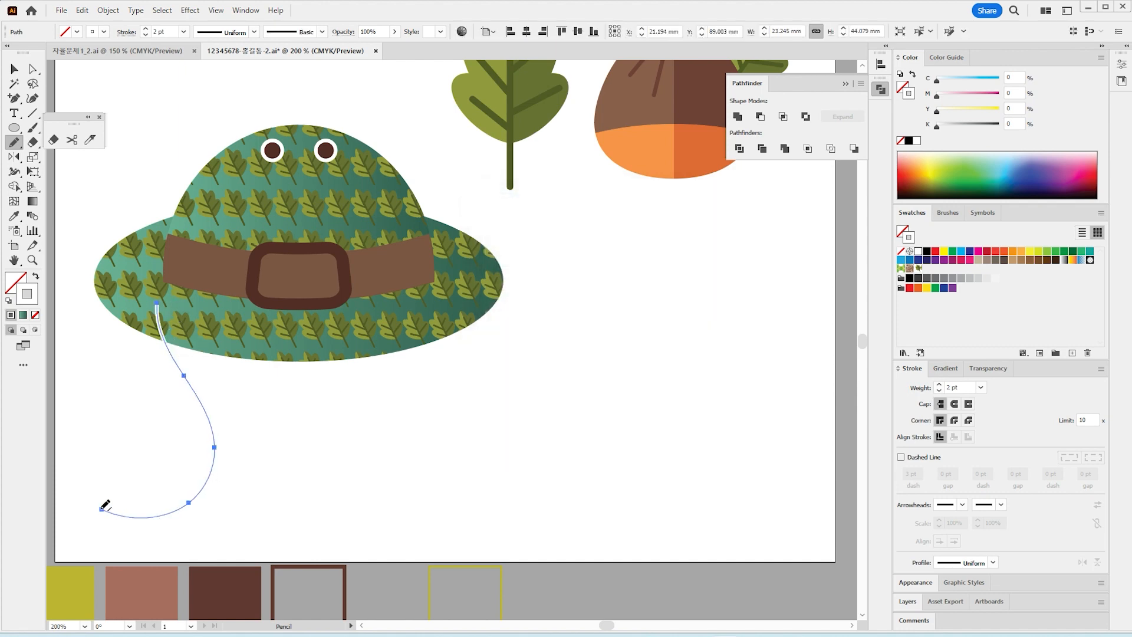
Give the cord a 4 pt stroke in the dark brown of the sample square below the artboard
click(13, 217)
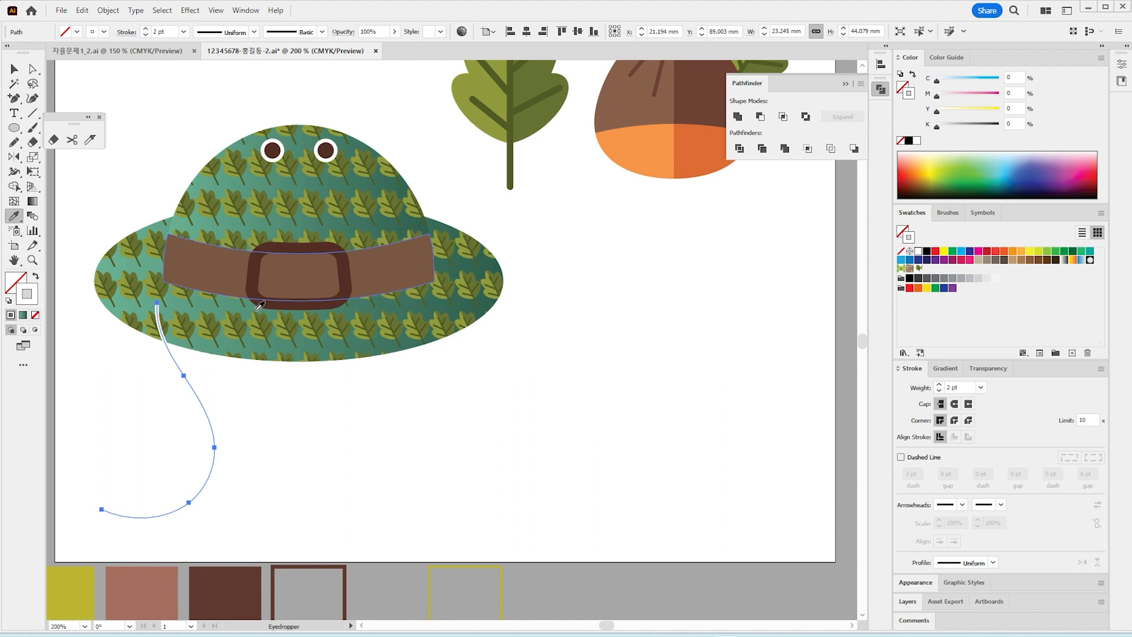
scroll(278, 334, down, 2)
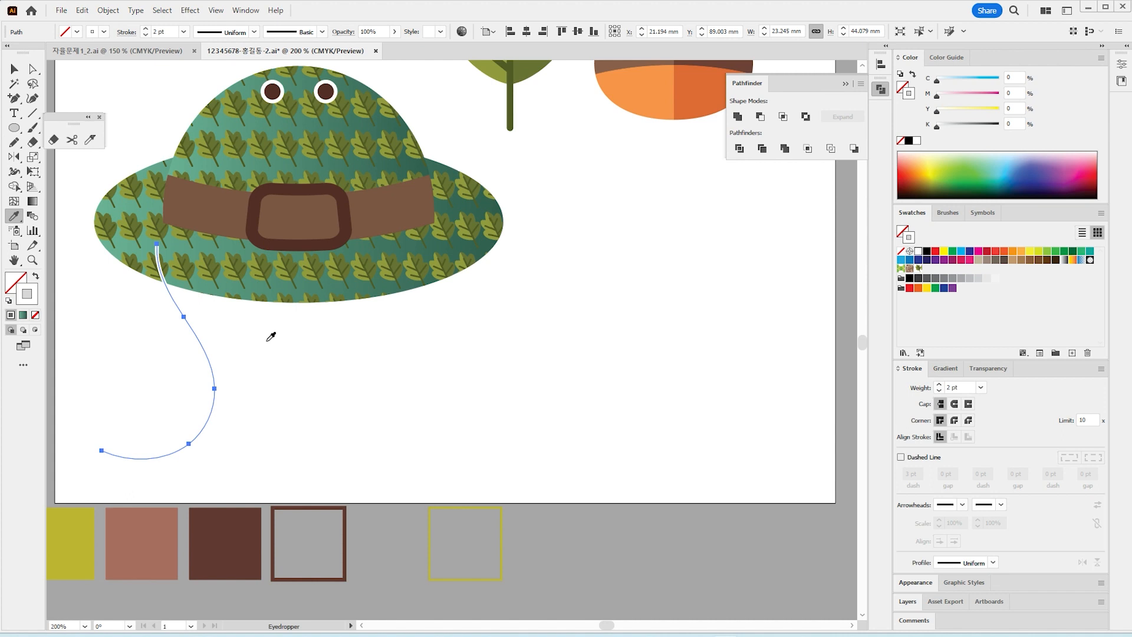
click(939, 383)
click(940, 384)
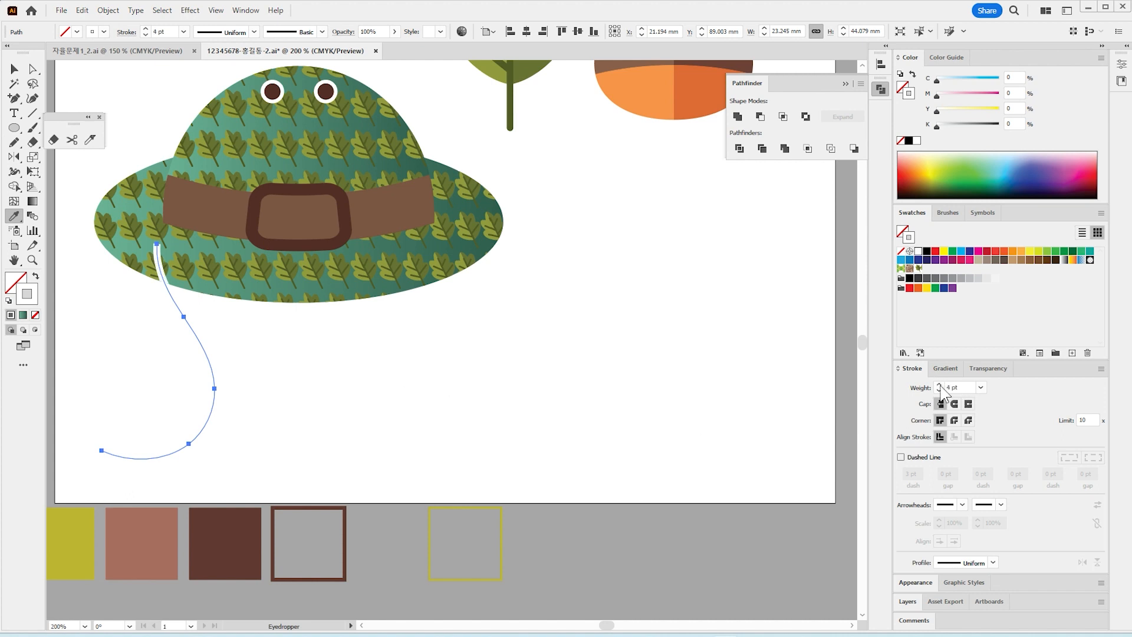
click(239, 536)
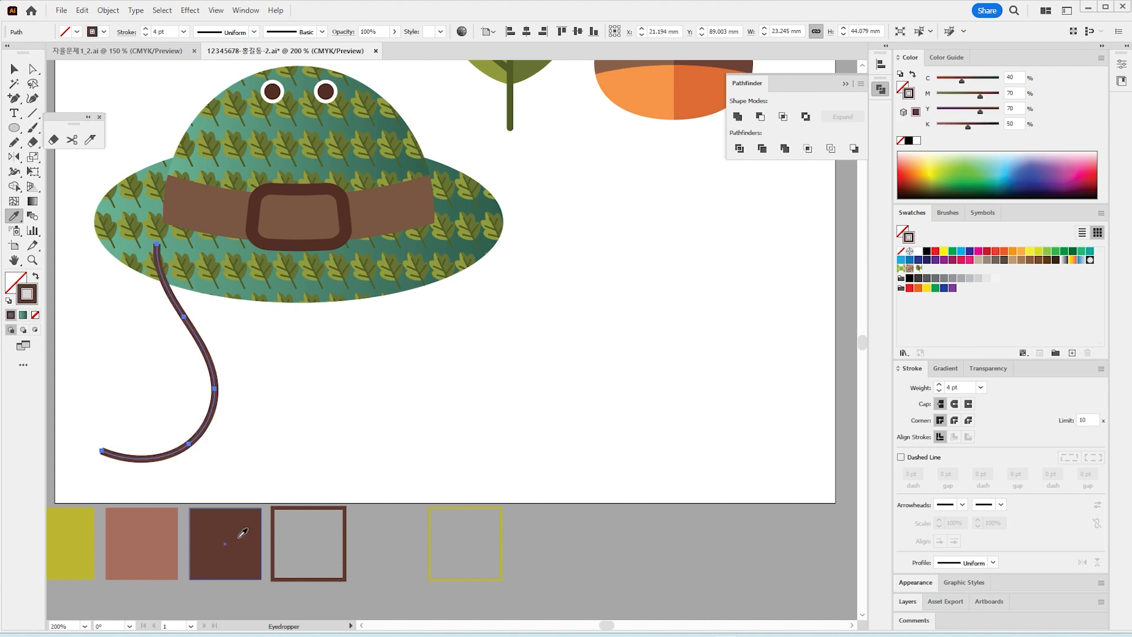
Try swapping the cord's fill and stroke, swap them back and set the stroke weight to 4 pt again
key(shift+x)
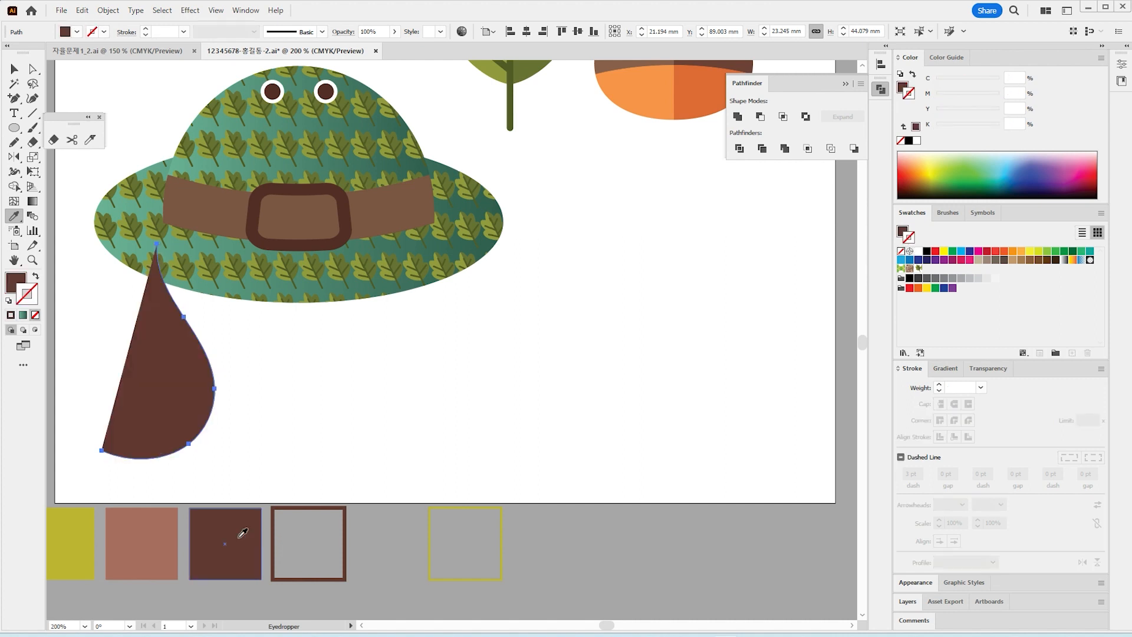
key(shift+x)
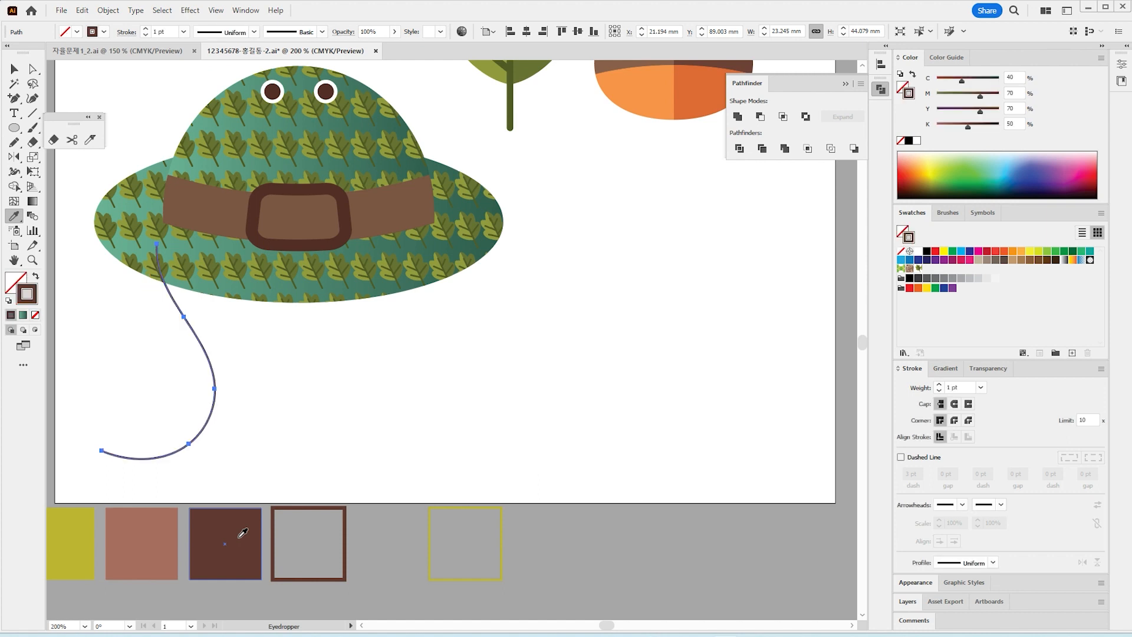
click(31, 292)
click(939, 384)
click(939, 384)
click(939, 384)
click(939, 385)
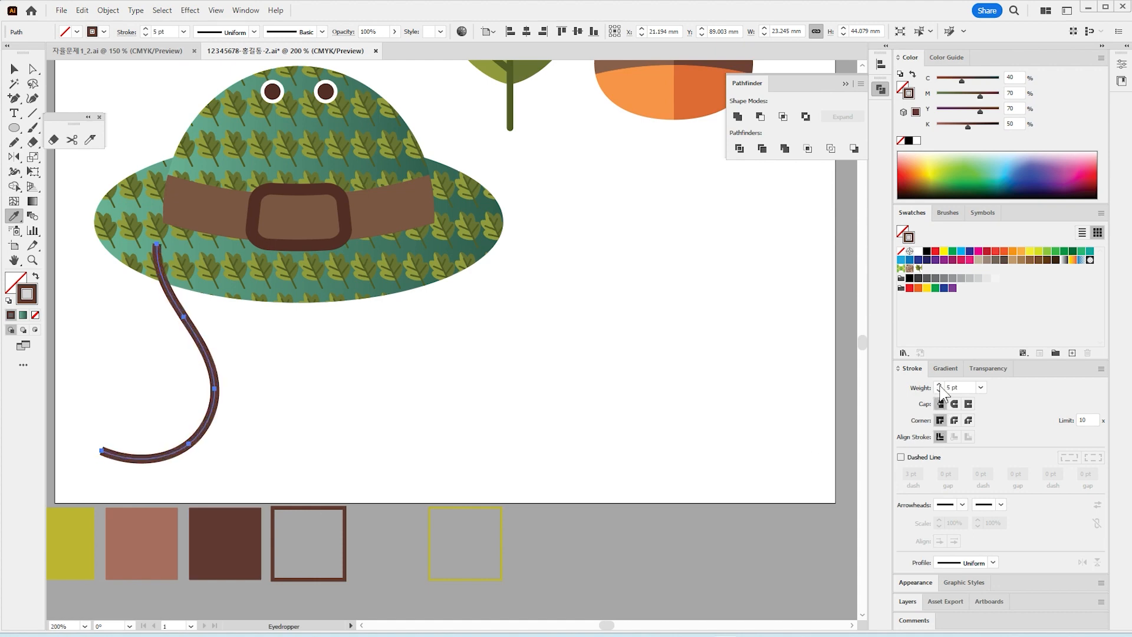
click(940, 385)
click(940, 391)
click(940, 391)
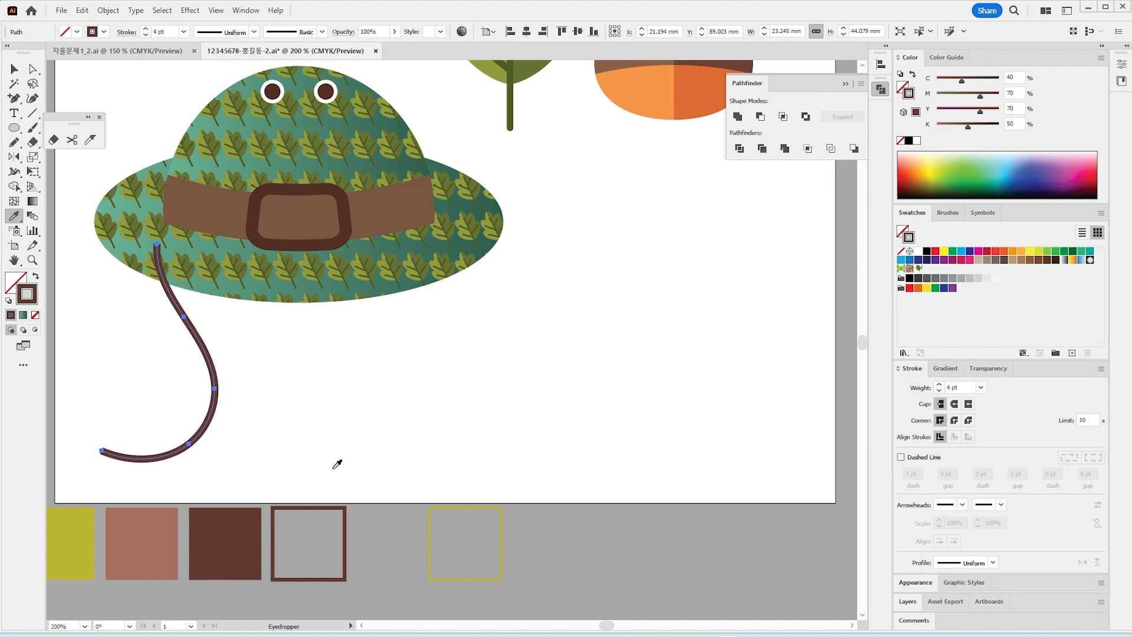
Split the cord near its lower bend with the Scissors and color the end segment with the light reddish-brown sample
key(c)
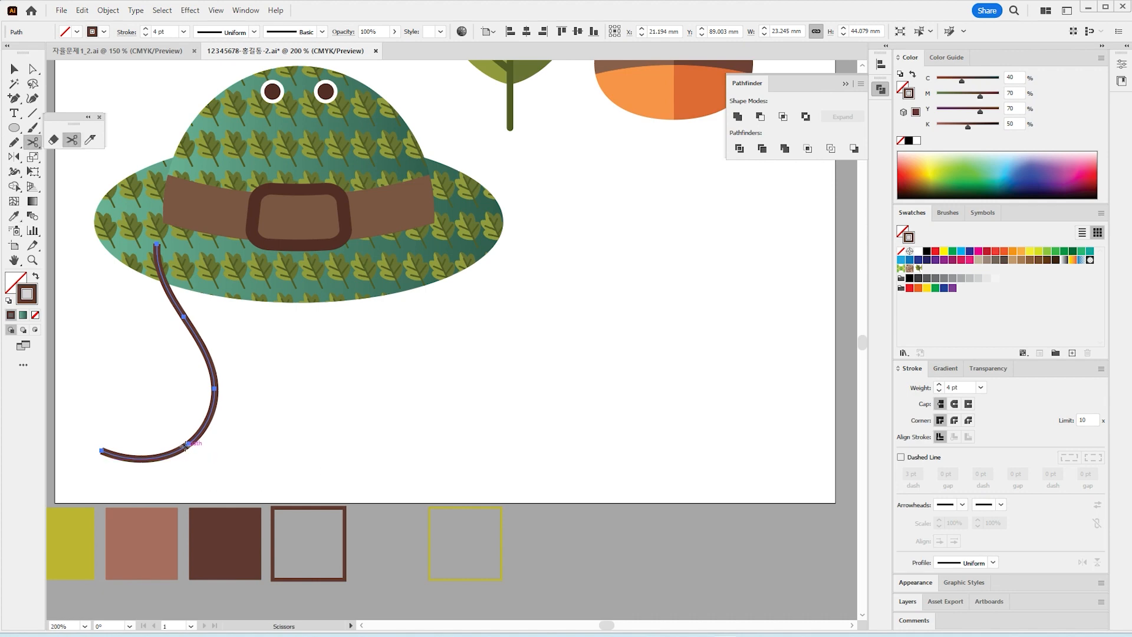
click(186, 447)
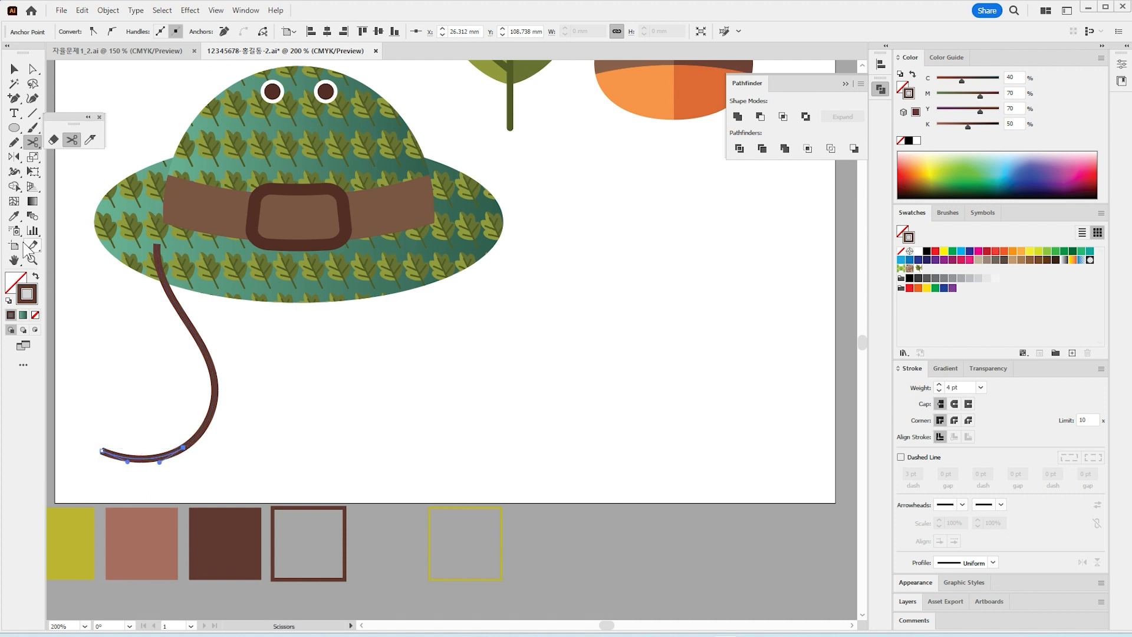
key(i)
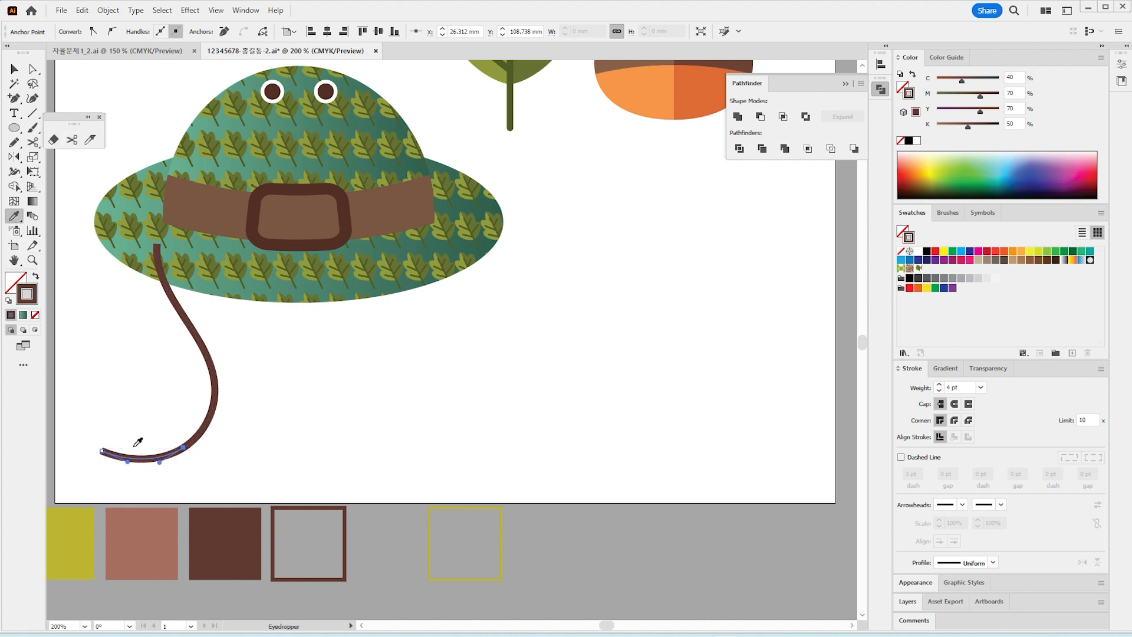
click(156, 528)
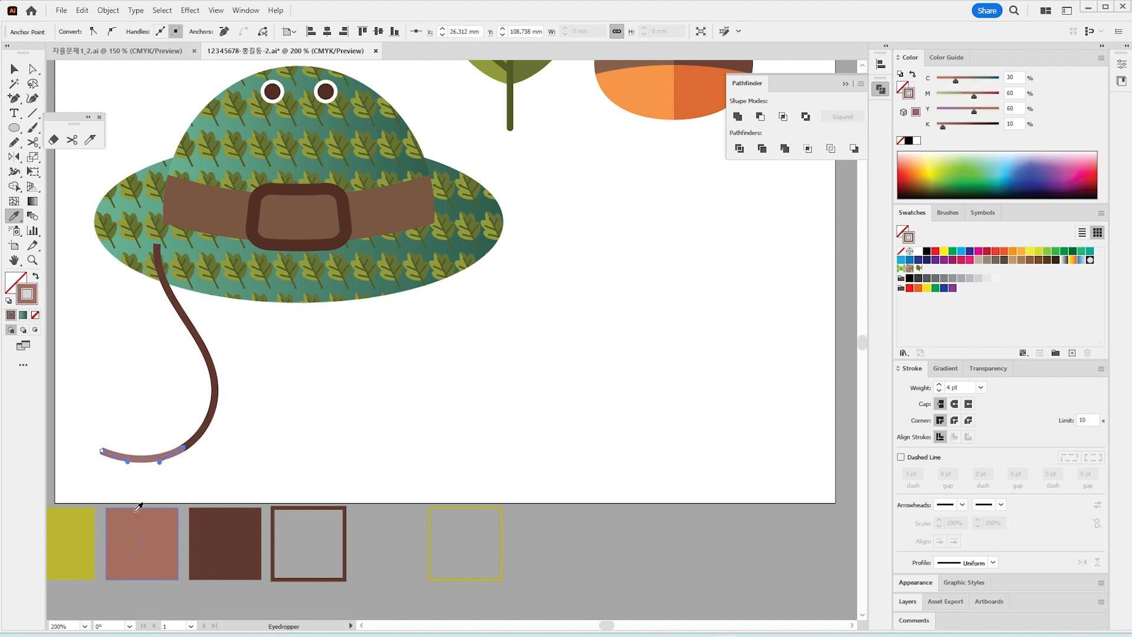
click(14, 69)
click(352, 462)
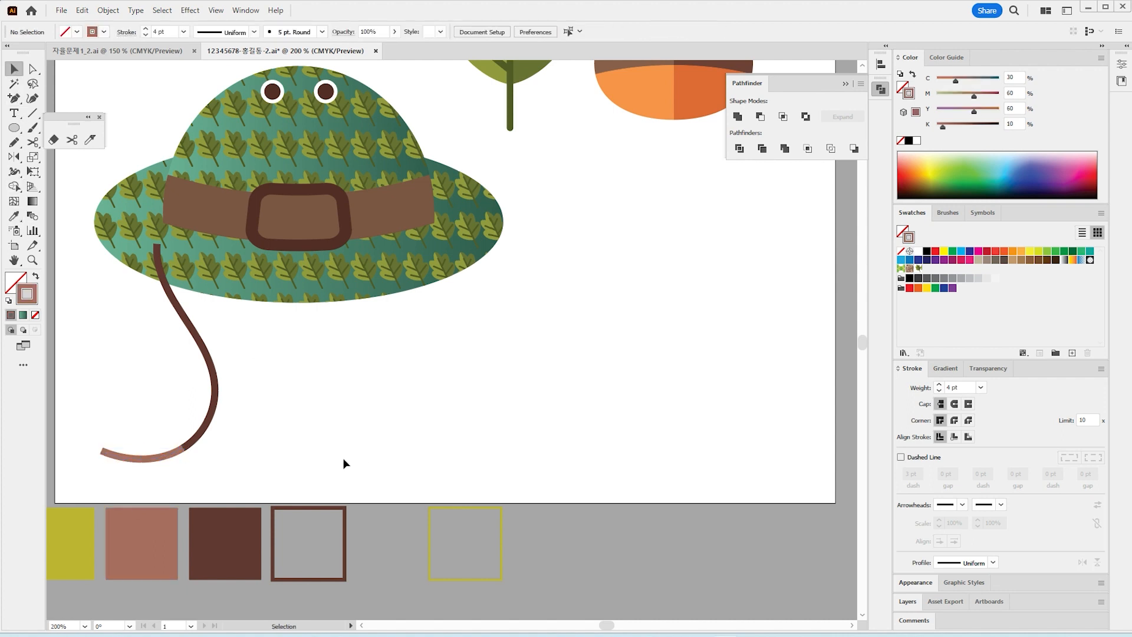
Give the light reddish-brown end segment of the cord a round stroke cap
click(158, 461)
click(954, 403)
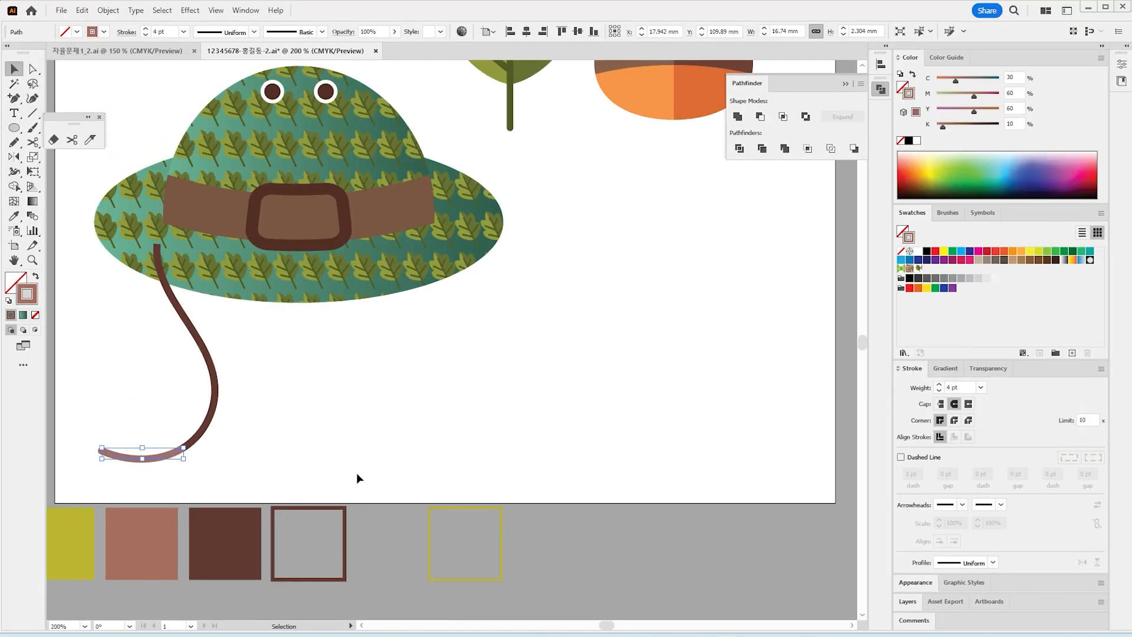
click(302, 484)
Draw a rectangle about 3.9 mm wide and 7.9 mm high below the hat, filled with the pale gray-beige sample and without a stroke
click(14, 127)
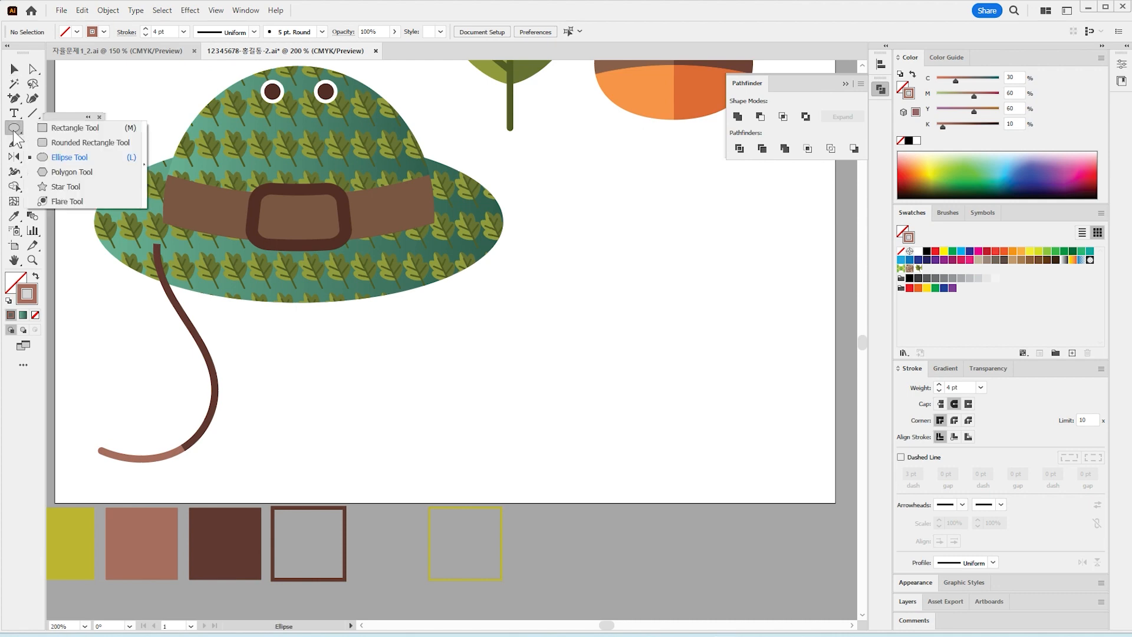
click(70, 128)
drag(287, 383, 309, 437)
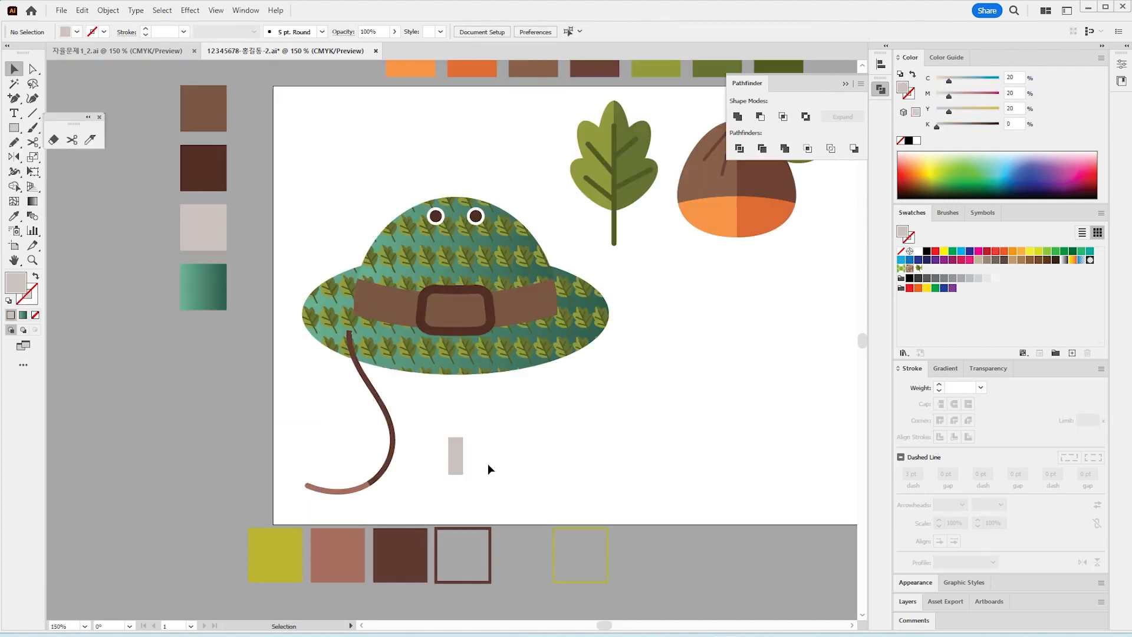
click(460, 469)
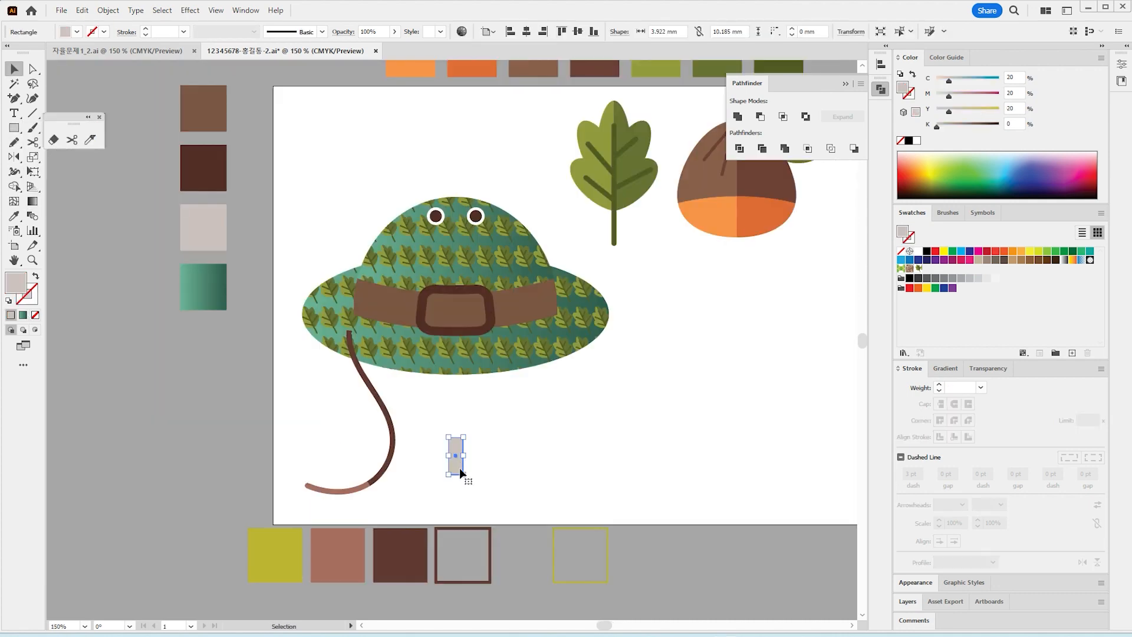
click(490, 470)
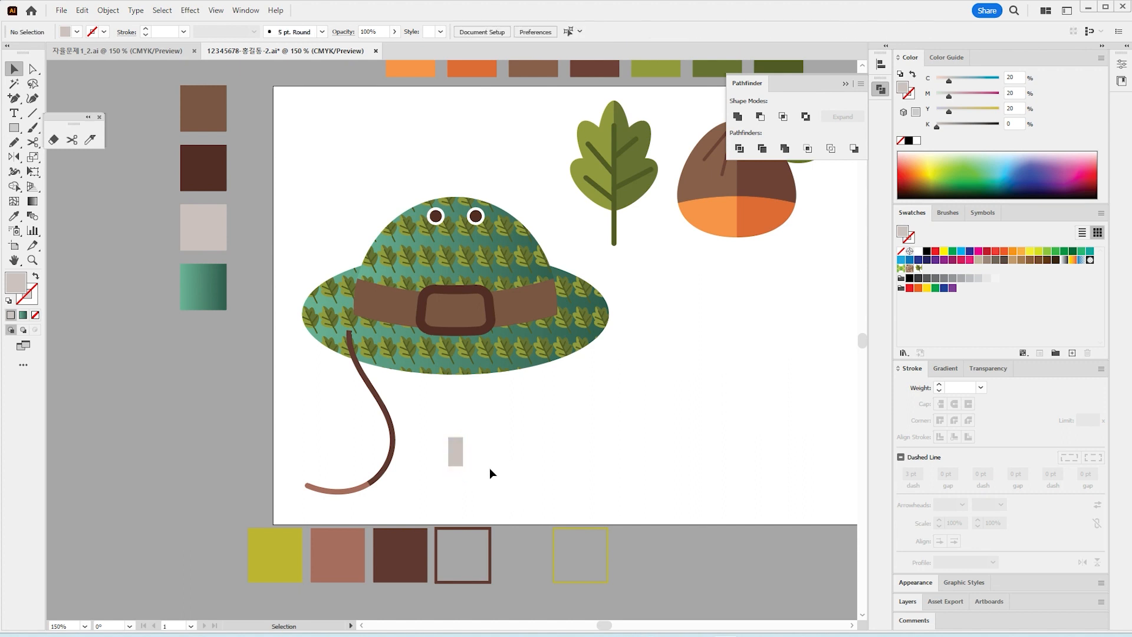
Place the pale rectangle over the cord's color joint, rotated to follow the cord, and shorten it slightly at its upper end
drag(460, 457, 401, 474)
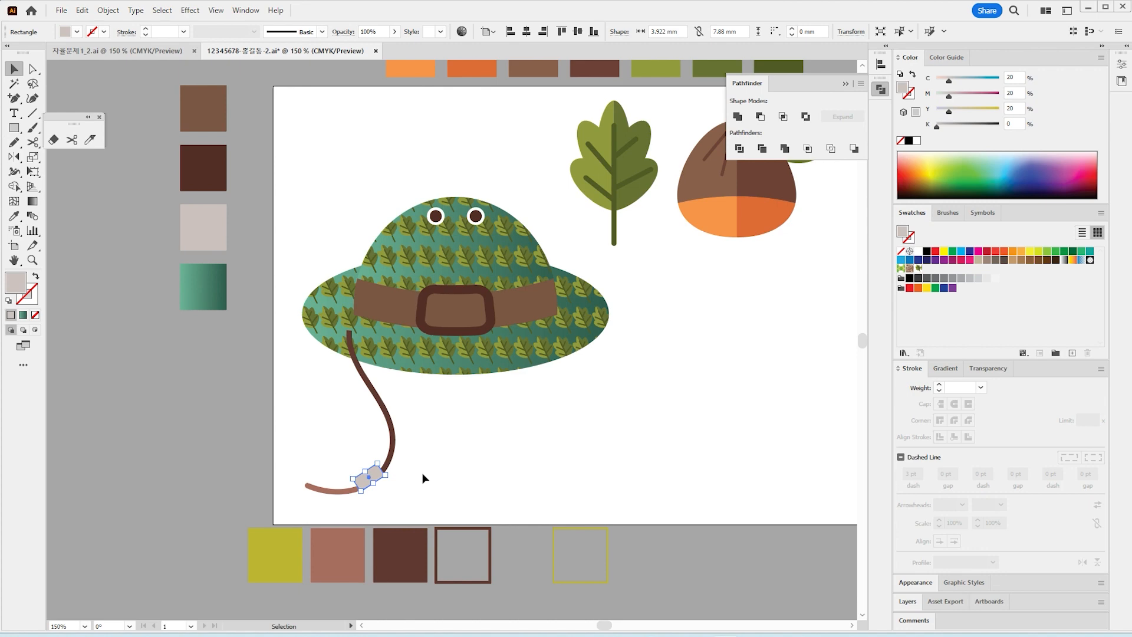
click(424, 478)
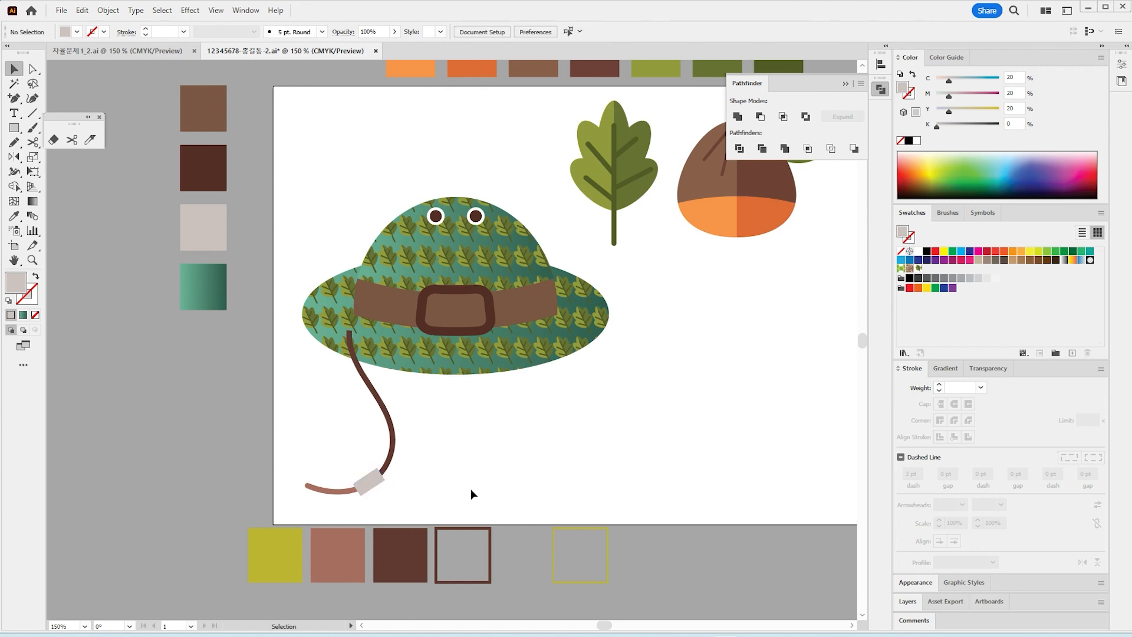
key(ctrl+equal)
key(ctrl+equal)
key(ctrl+equal)
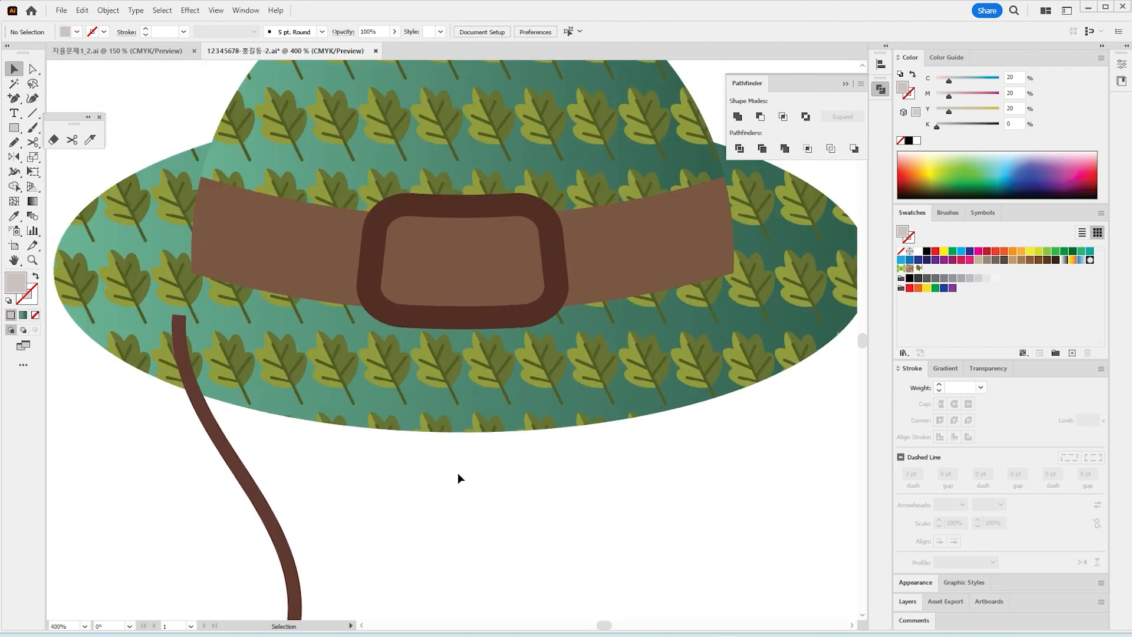
drag(341, 459, 457, 145)
click(372, 388)
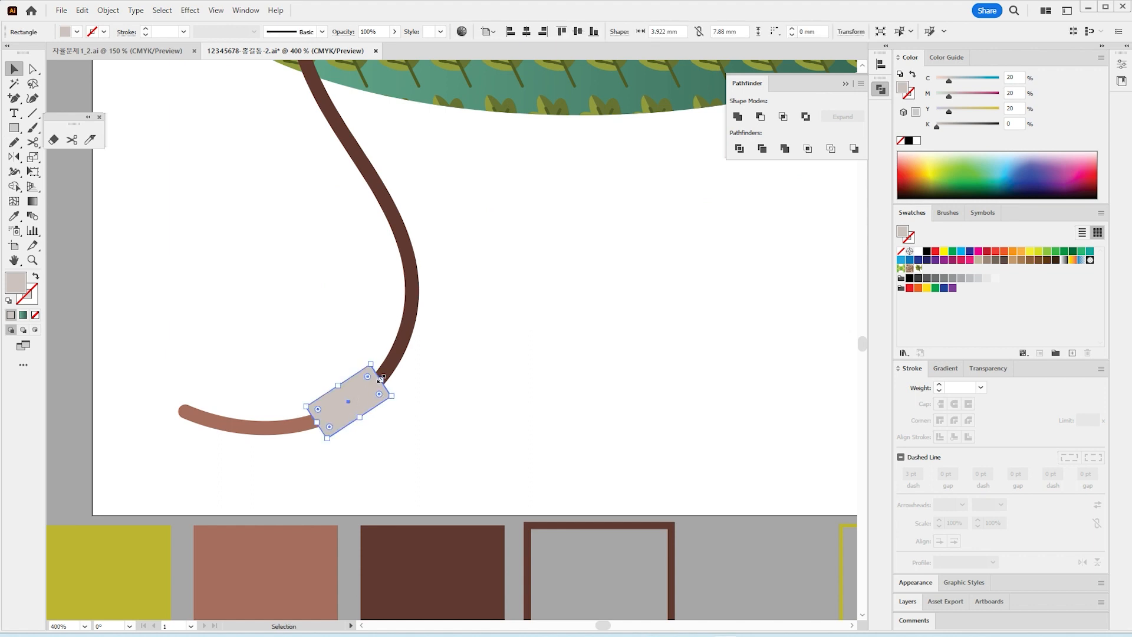
drag(381, 378, 367, 388)
click(393, 459)
key(a)
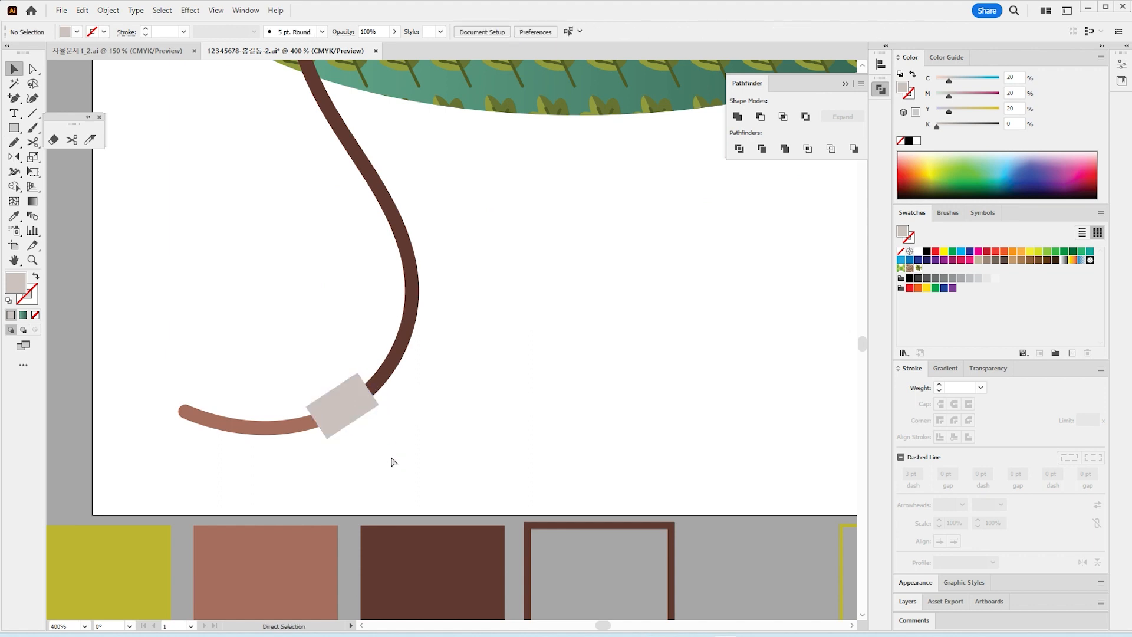
Draw a second freehand cord about 18 mm wide and 55 mm high from the belt's right end, with the first cord's dark brown stroke
key(ctrl+minus)
key(ctrl+minus)
key(ctrl+minus)
key(n)
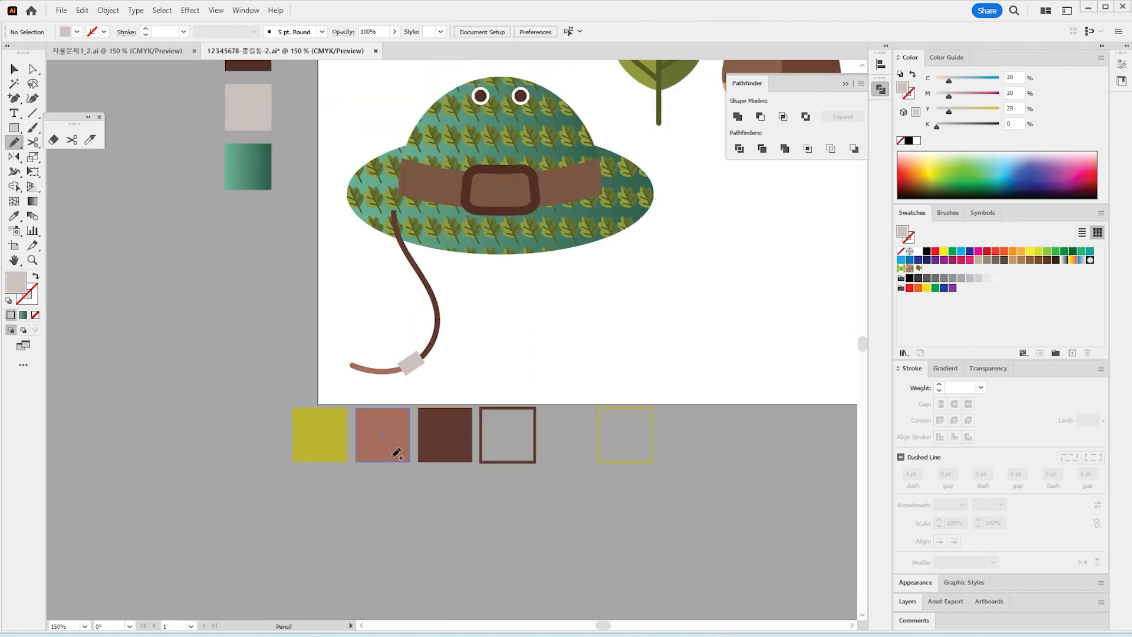
mouse_move(518, 356)
mouse_down()
mouse_move(420, 356)
mouse_move(359, 331)
mouse_up()
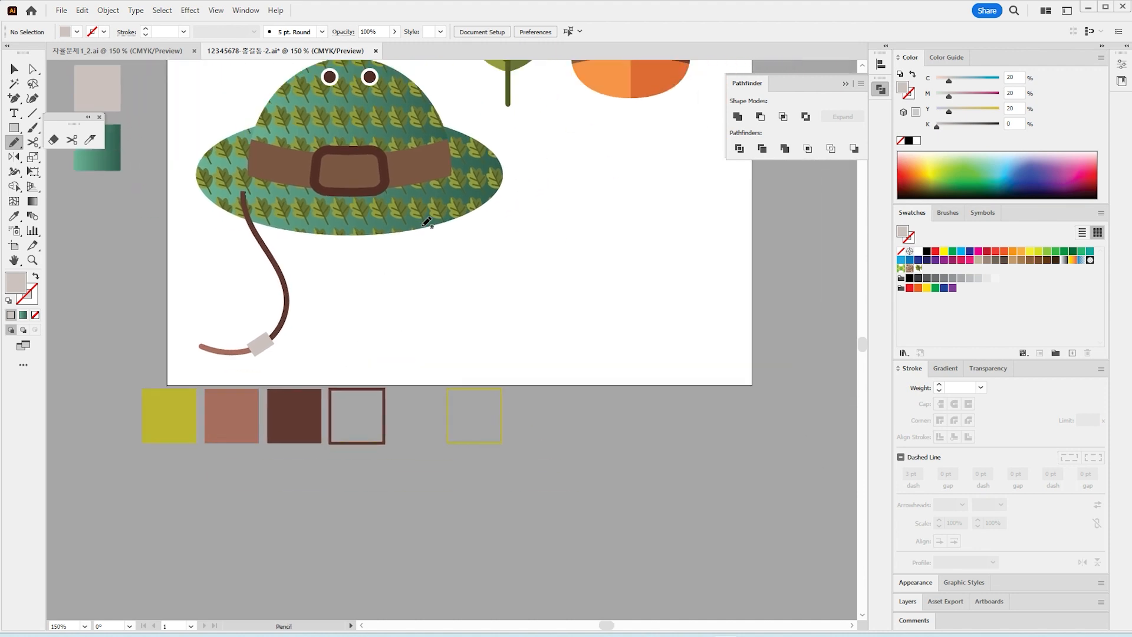
mouse_move(442, 174)
mouse_down()
mouse_move(434, 308)
mouse_move(469, 358)
mouse_move(499, 374)
mouse_up()
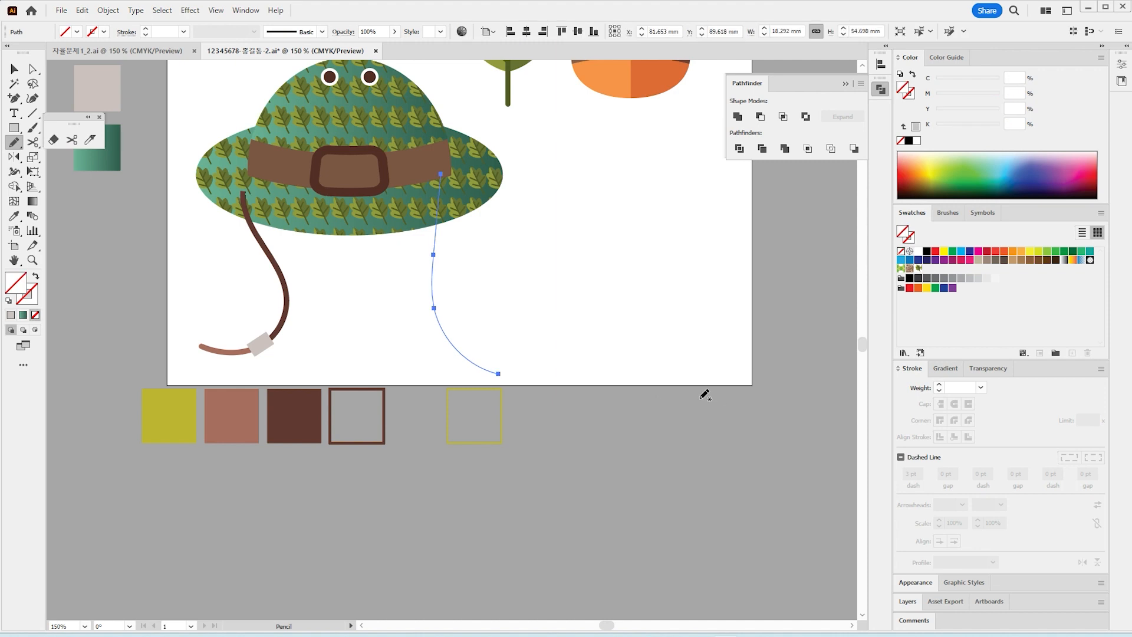
click(14, 216)
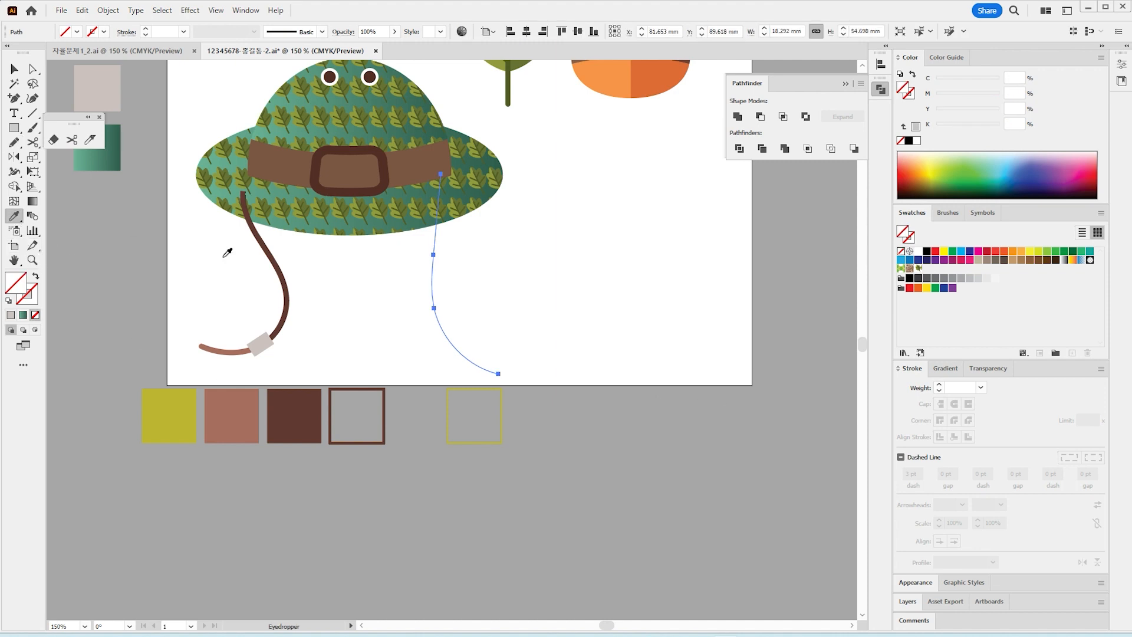
click(288, 268)
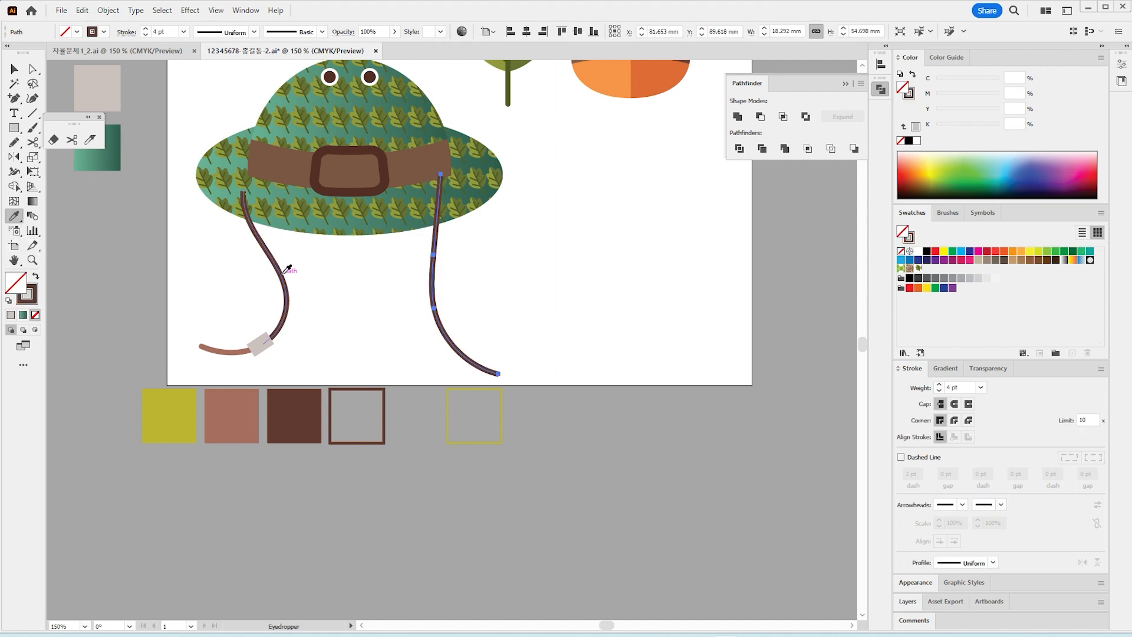
Split the right cord near its lower bend with the Scissors and give the end segment the left cord tip's light reddish-brown, round-capped stroke
click(33, 260)
click(395, 313)
click(345, 411)
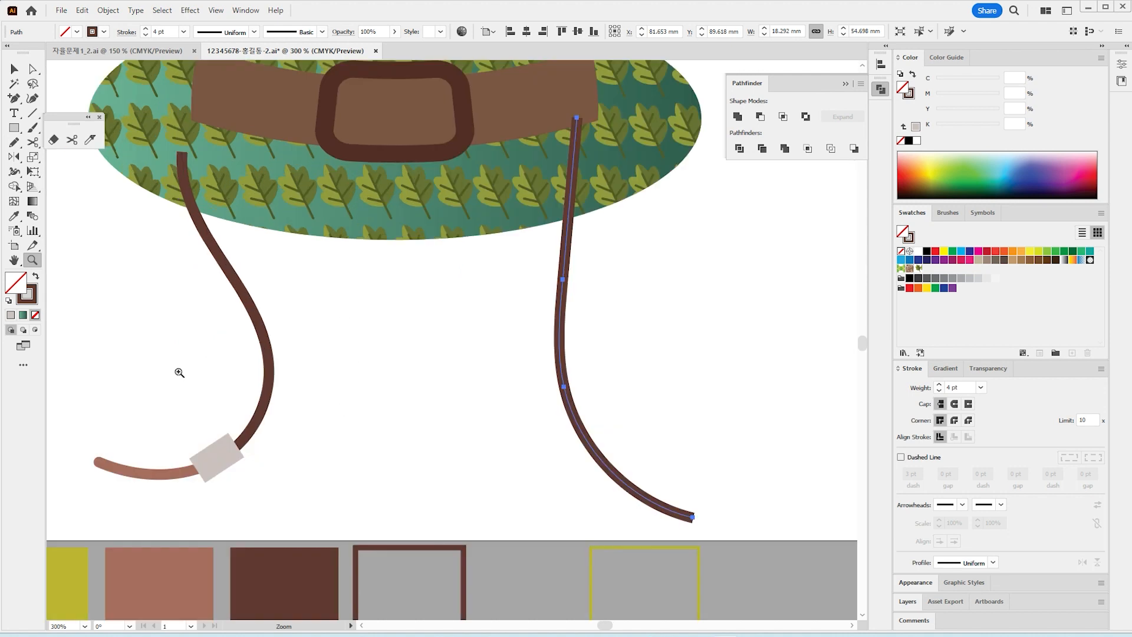
key(c)
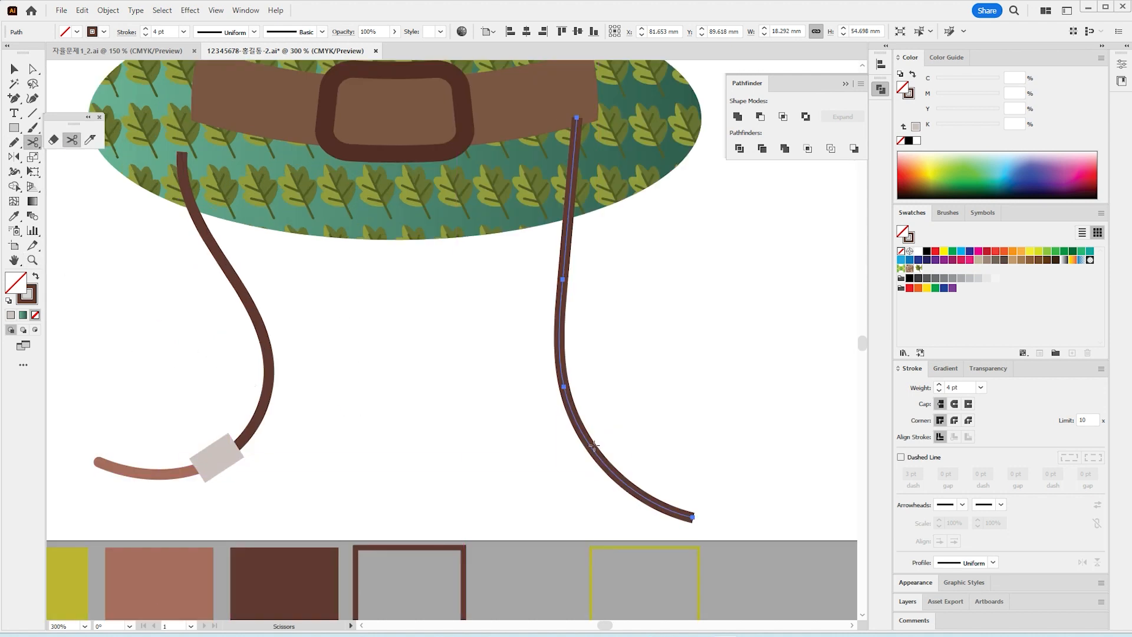
click(587, 439)
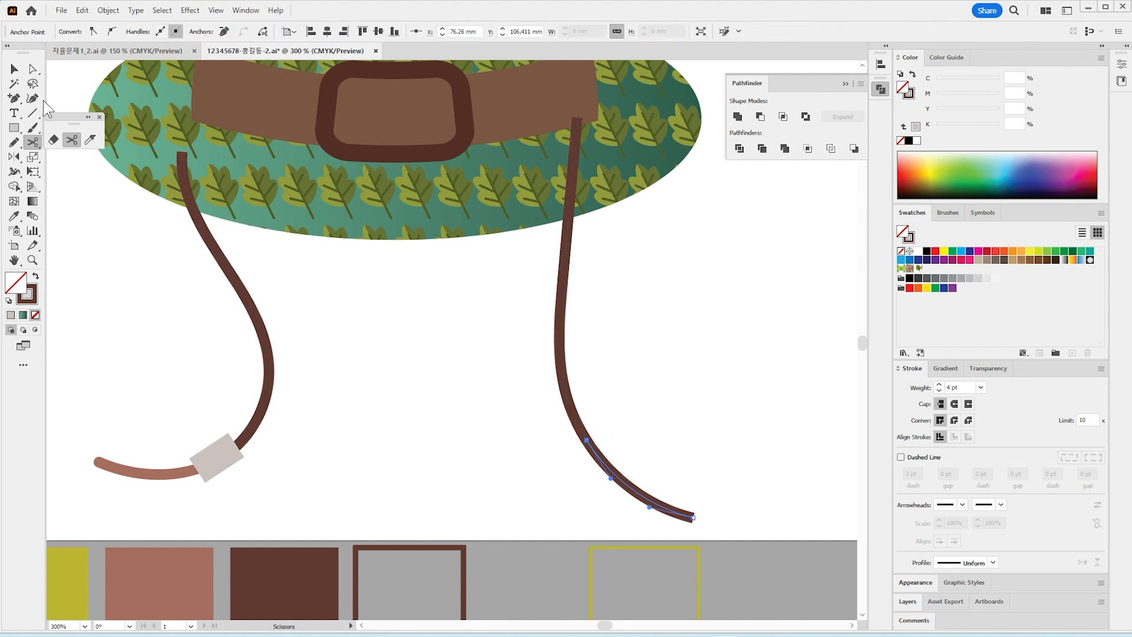
drag(606, 423, 551, 491)
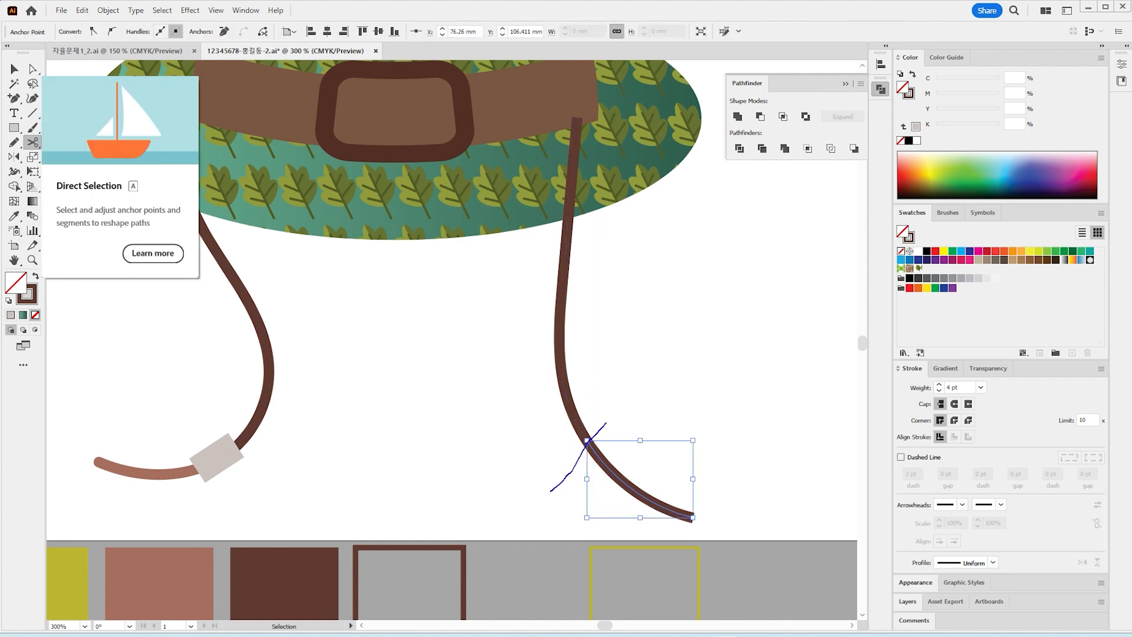
key(i)
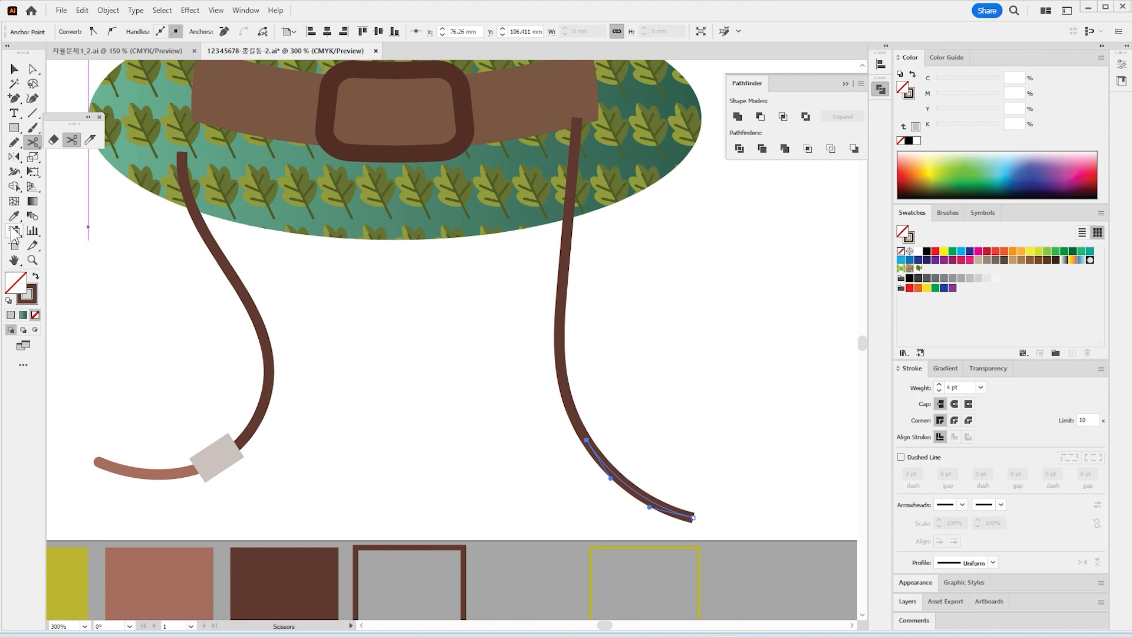
click(142, 470)
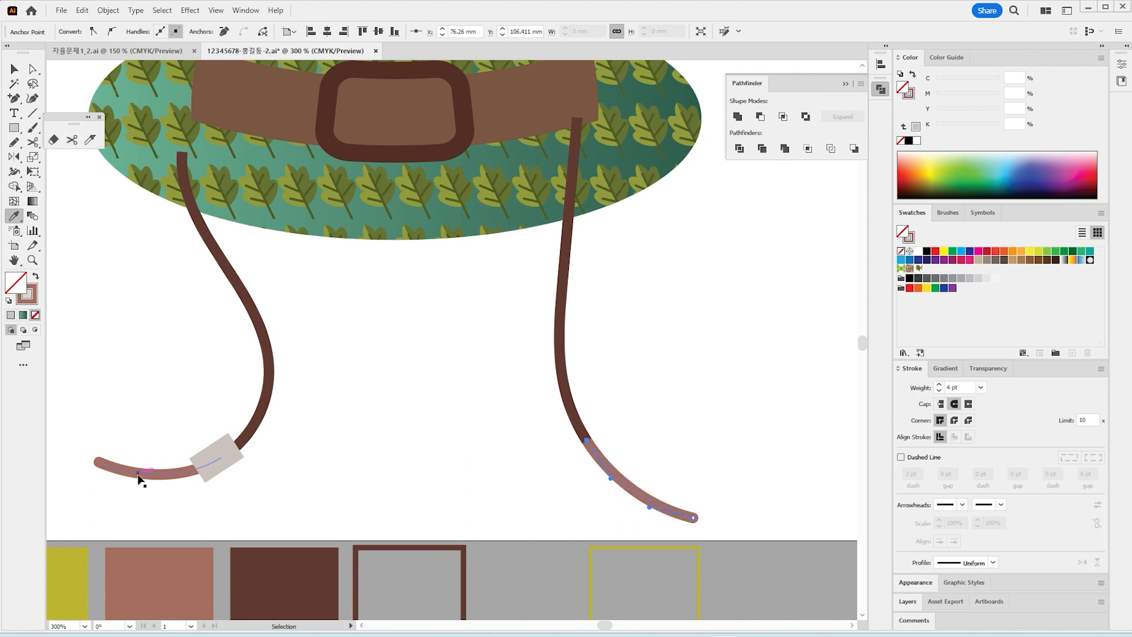
key(v)
click(426, 554)
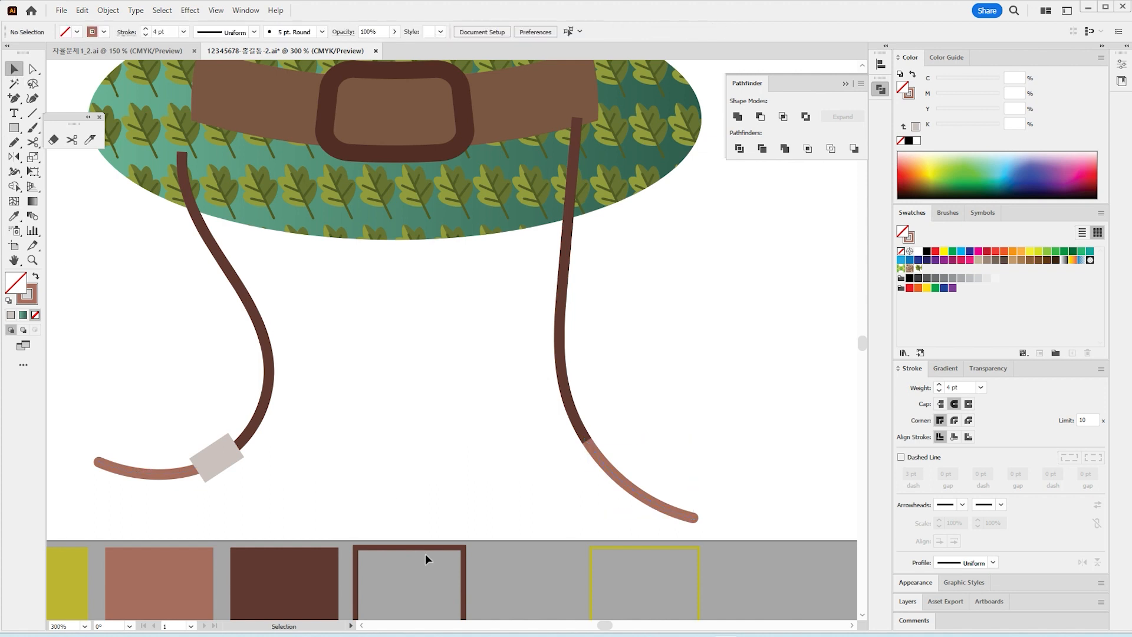
Copy the pale clasp rectangle onto the right cord's color joint and rotate the copy to follow the cord
click(216, 464)
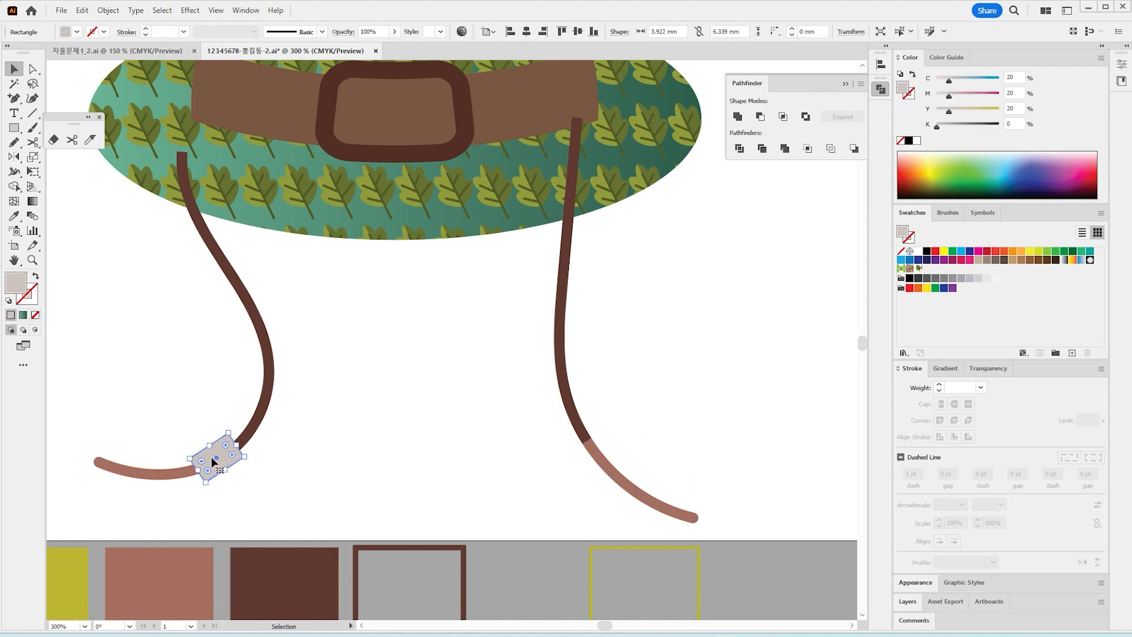
drag(213, 464, 599, 409)
click(484, 495)
key(ctrl+minus)
key(ctrl+minus)
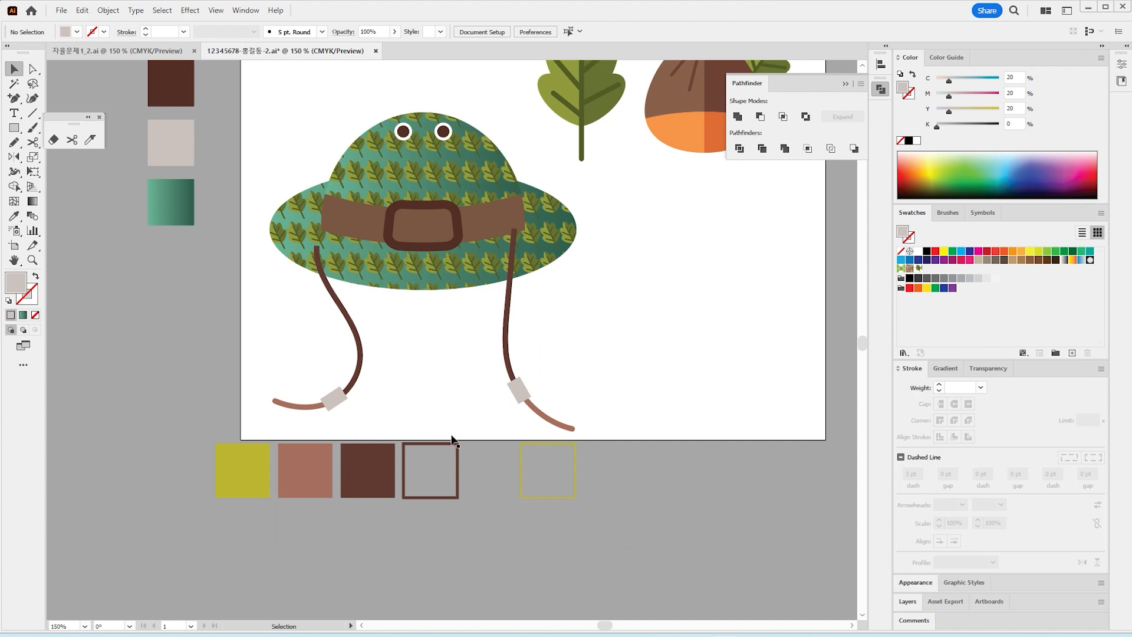
Group each cord with its tip and clasp, and send both cords behind the hat
drag(458, 339, 545, 415)
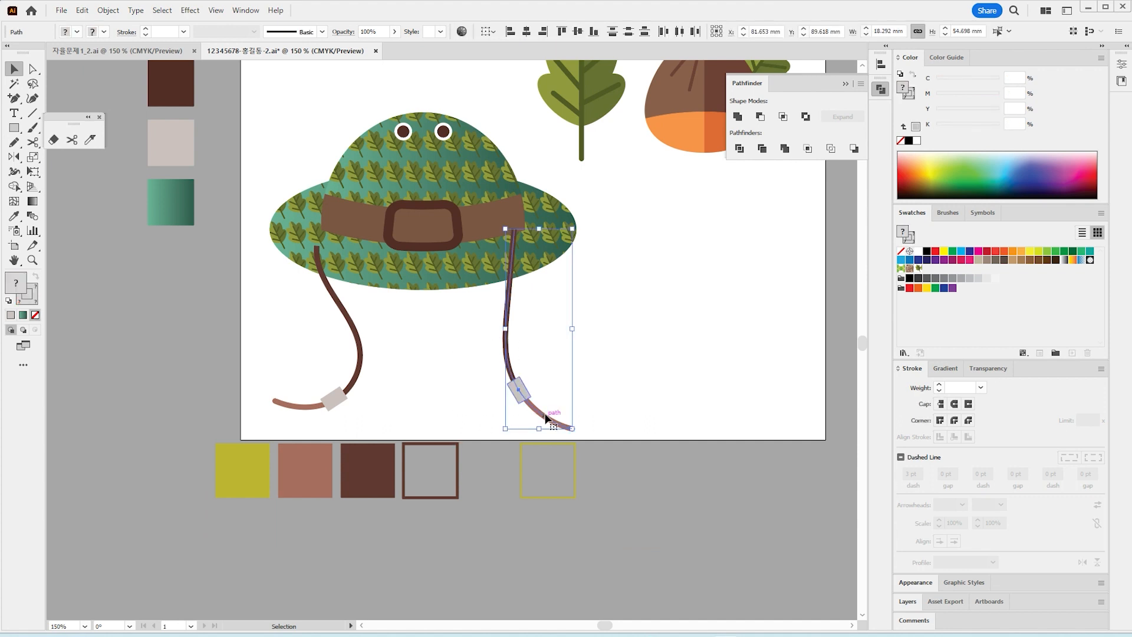
key(ctrl+g)
drag(356, 419, 356, 420)
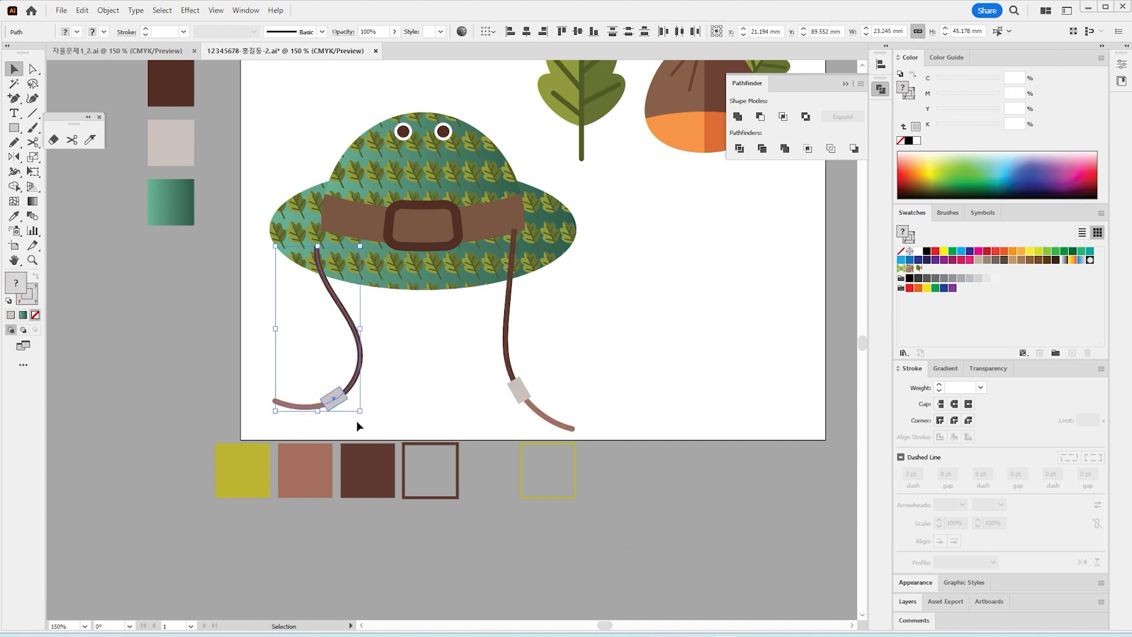
key(ctrl+g)
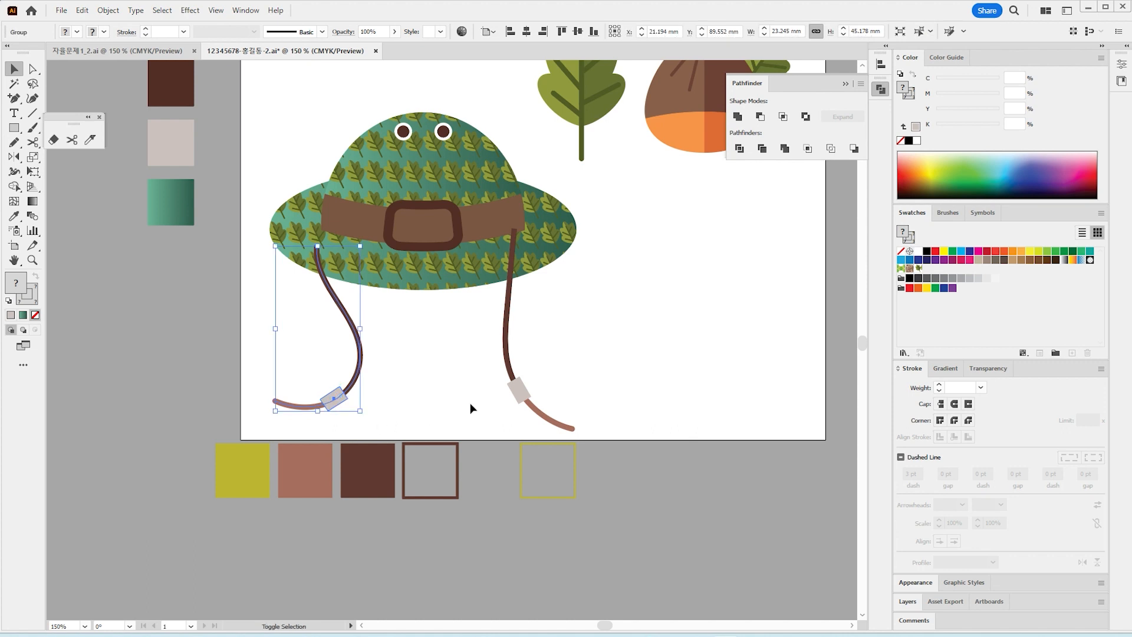
shift+click(520, 394)
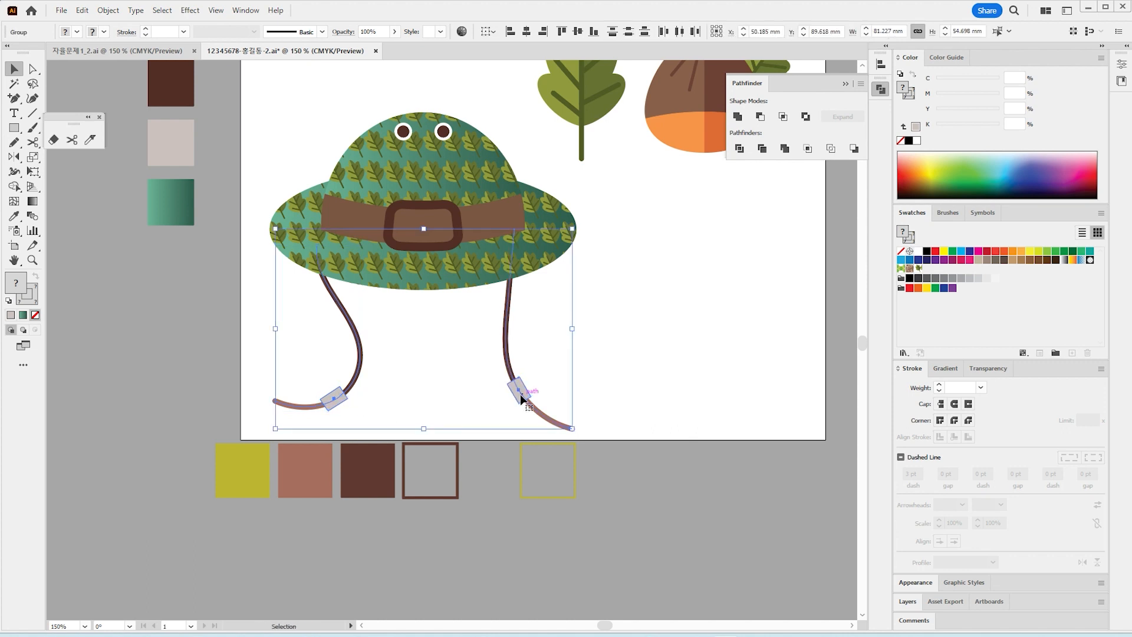
click(629, 370)
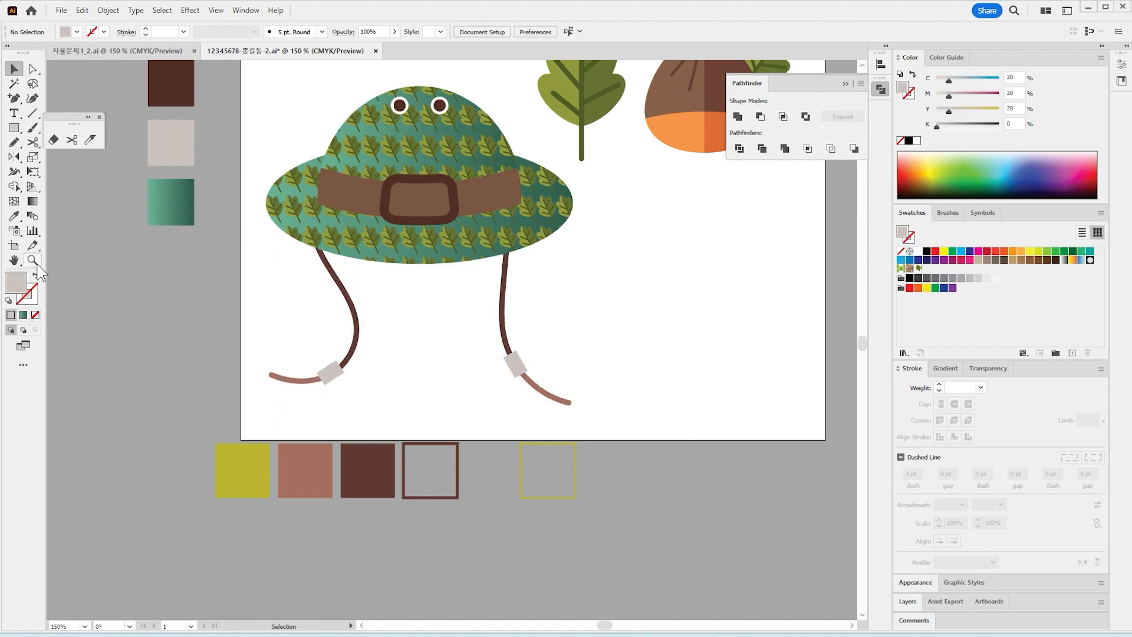
Add the point text "outdoors" between the two cords below the hat brim
click(32, 260)
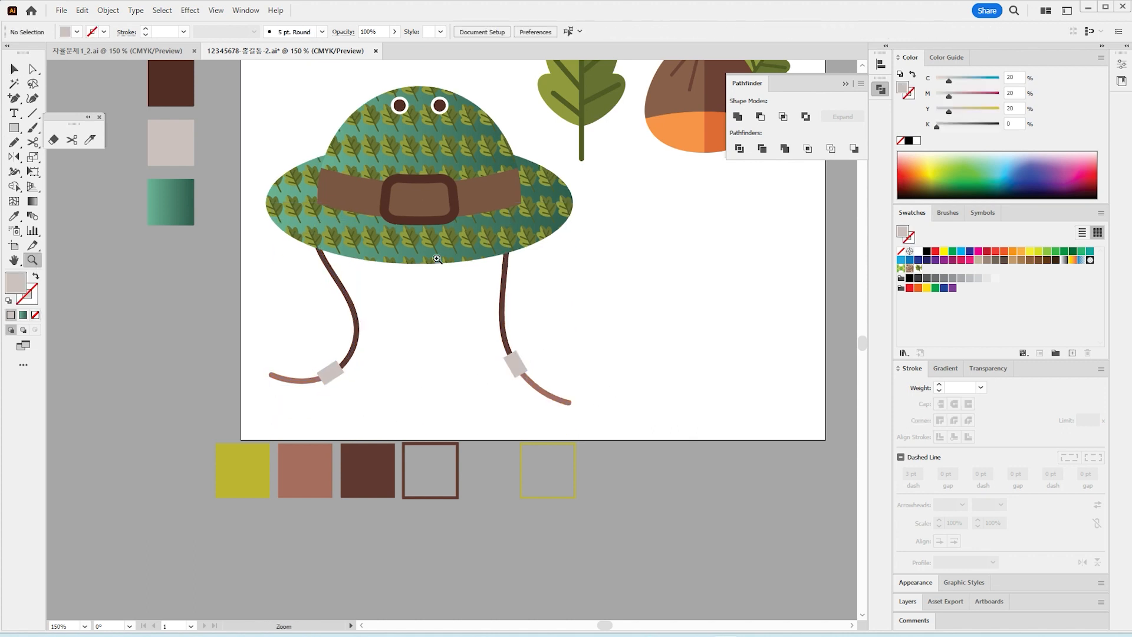
click(436, 259)
click(14, 114)
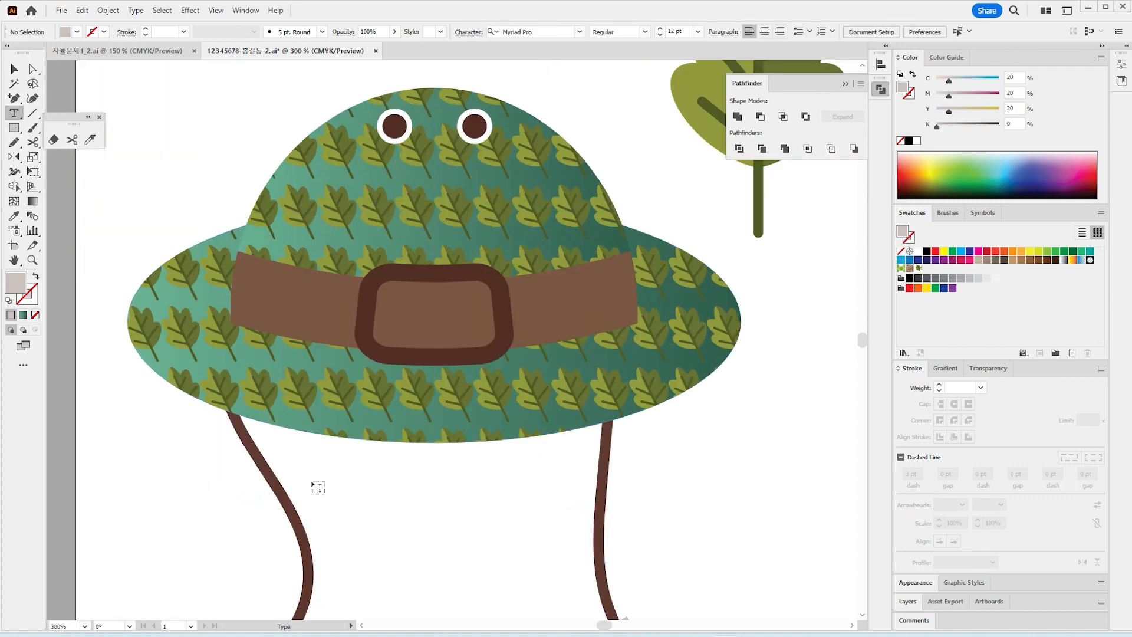
click(394, 511)
text(outdoors)
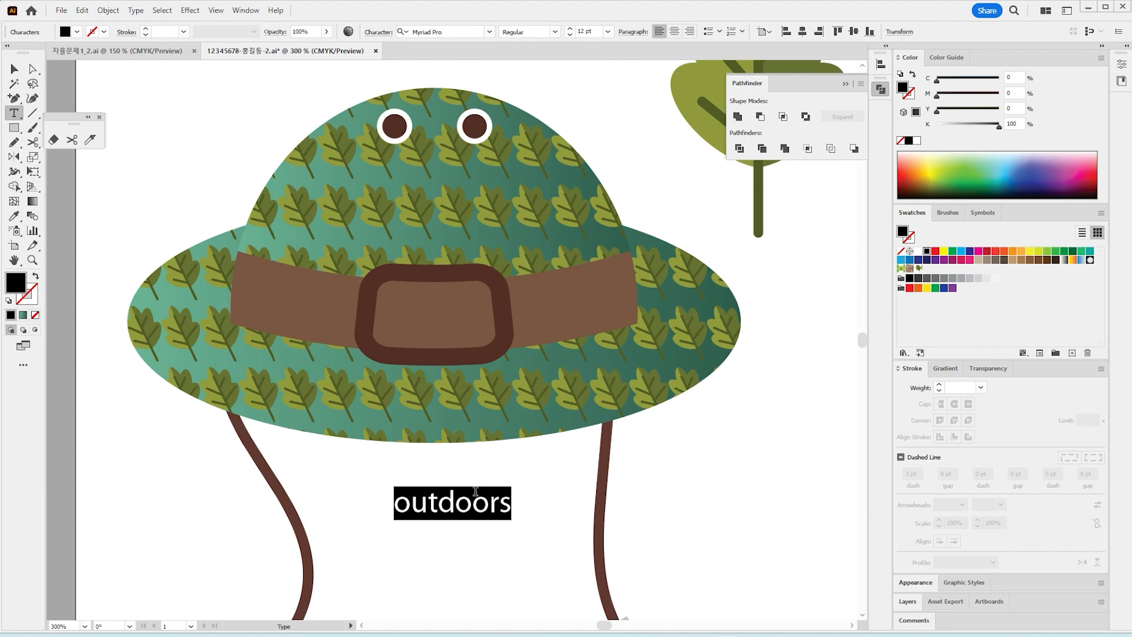
Set the "outdoors" text in Times New Roman Italic with a white fill
click(489, 30)
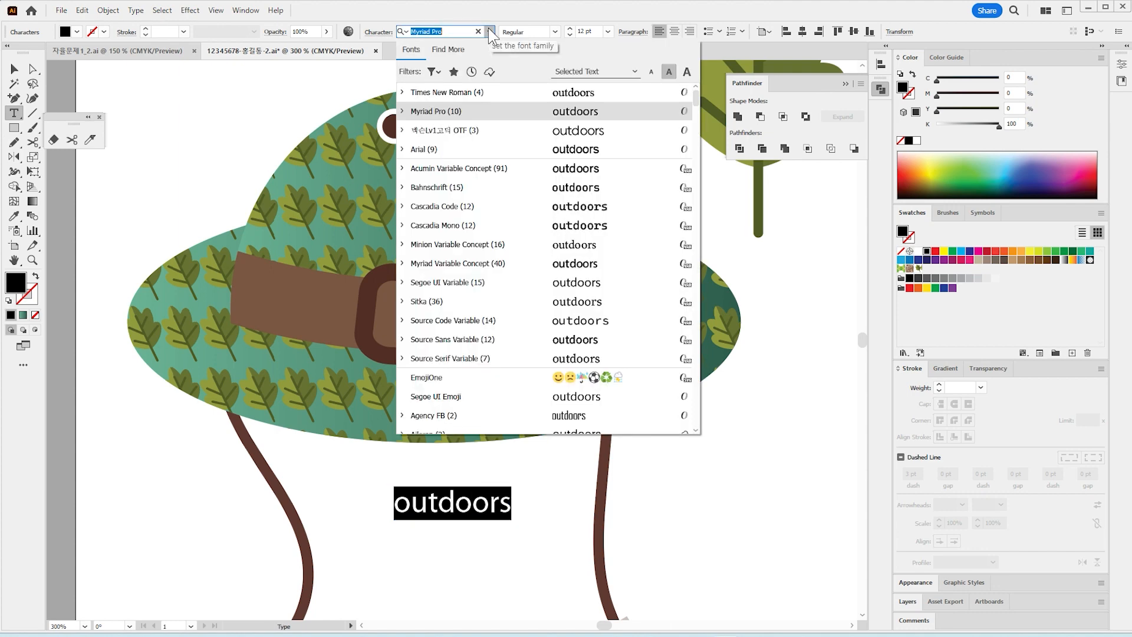
click(466, 92)
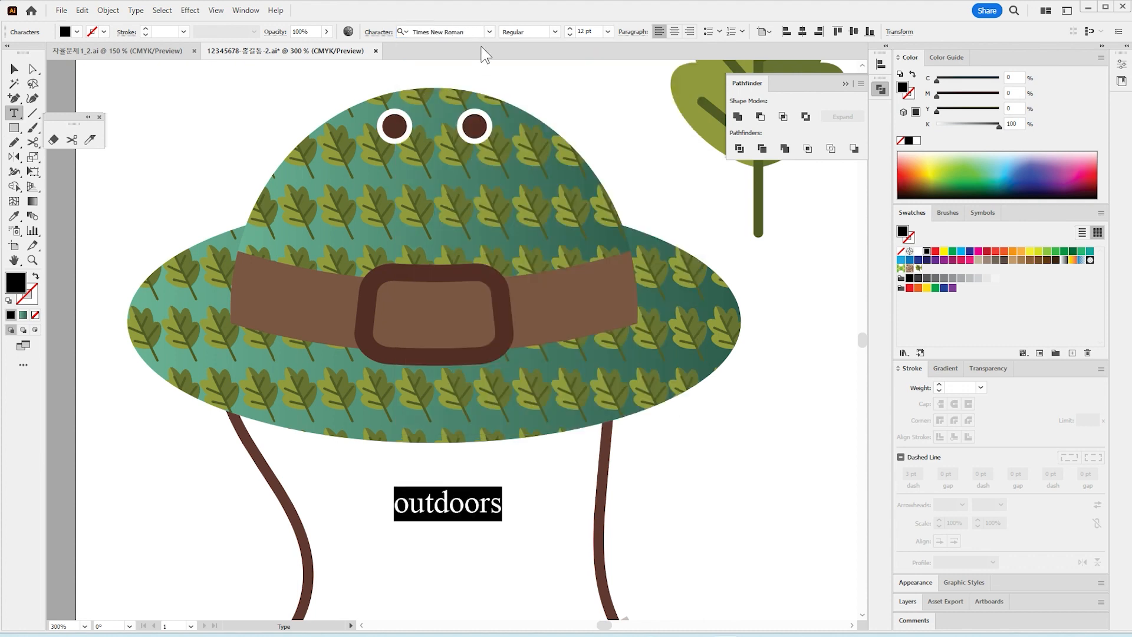
click(555, 32)
click(551, 59)
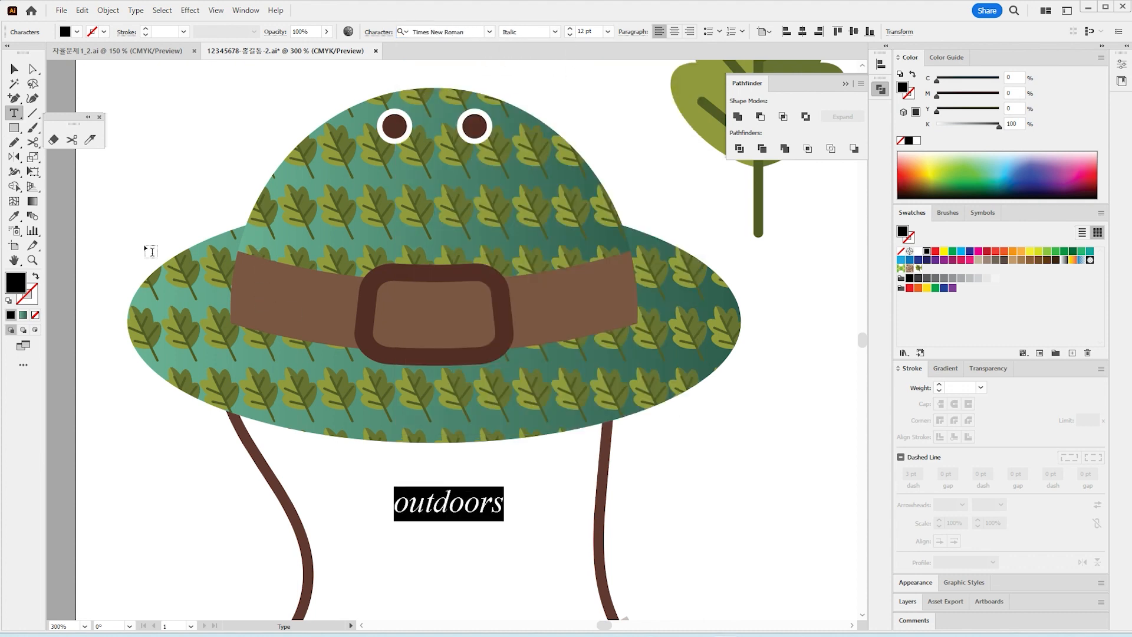
click(917, 141)
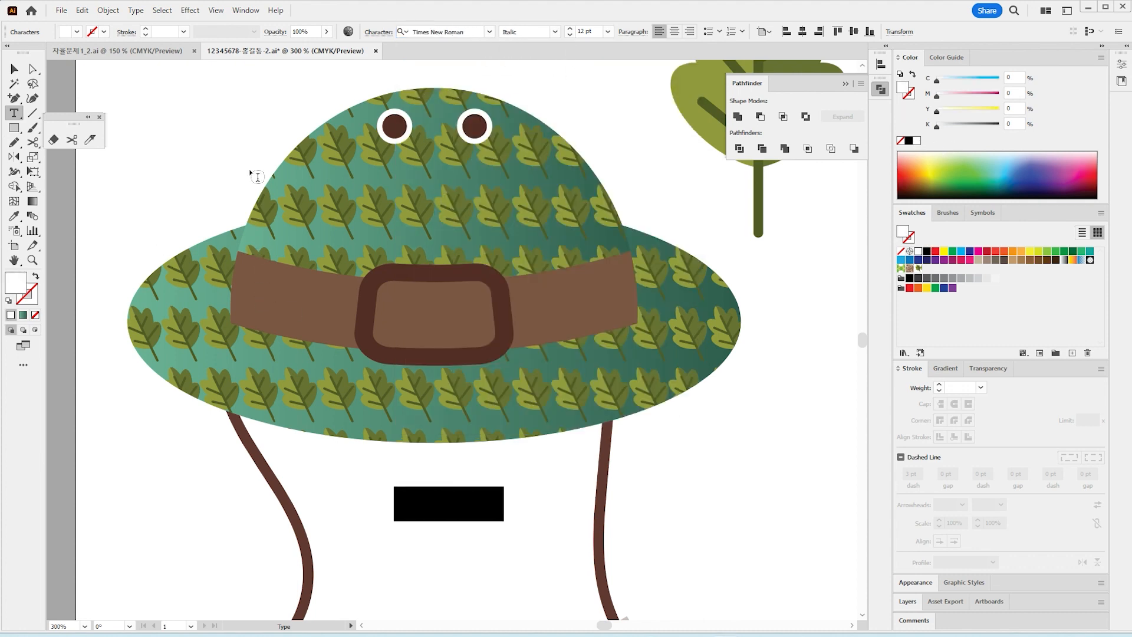
Place the "outdoors" text on the belt to the right of the buckle and rotate it to follow the belt's slant
click(14, 69)
click(465, 460)
drag(475, 500, 582, 322)
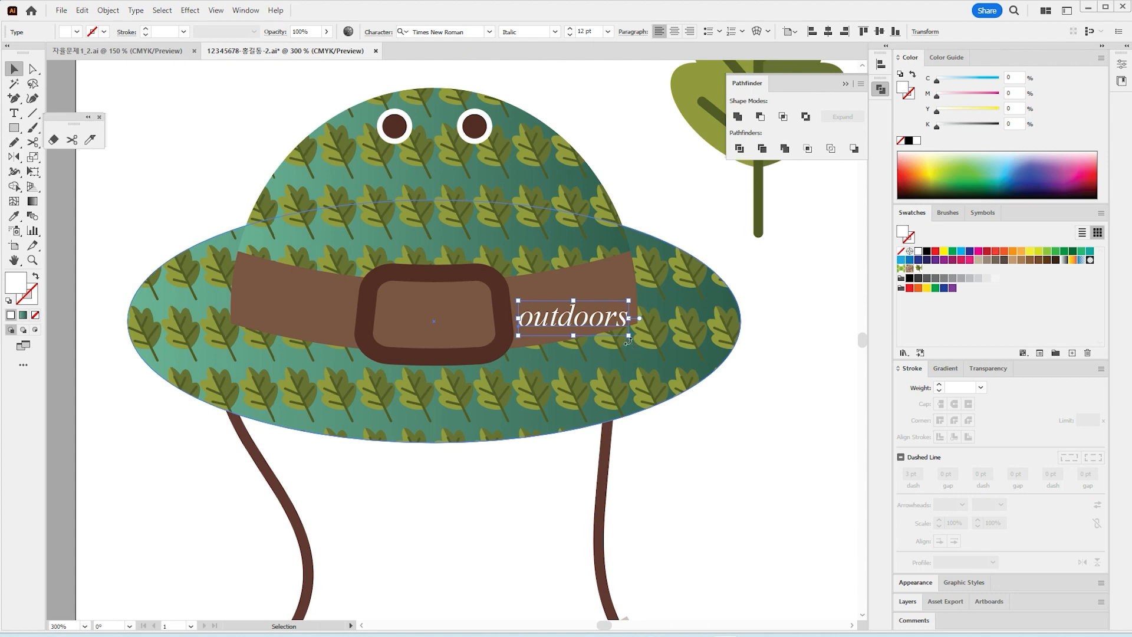
mouse_move(631, 295)
mouse_down()
mouse_move(621, 283)
mouse_move(621, 315)
mouse_up()
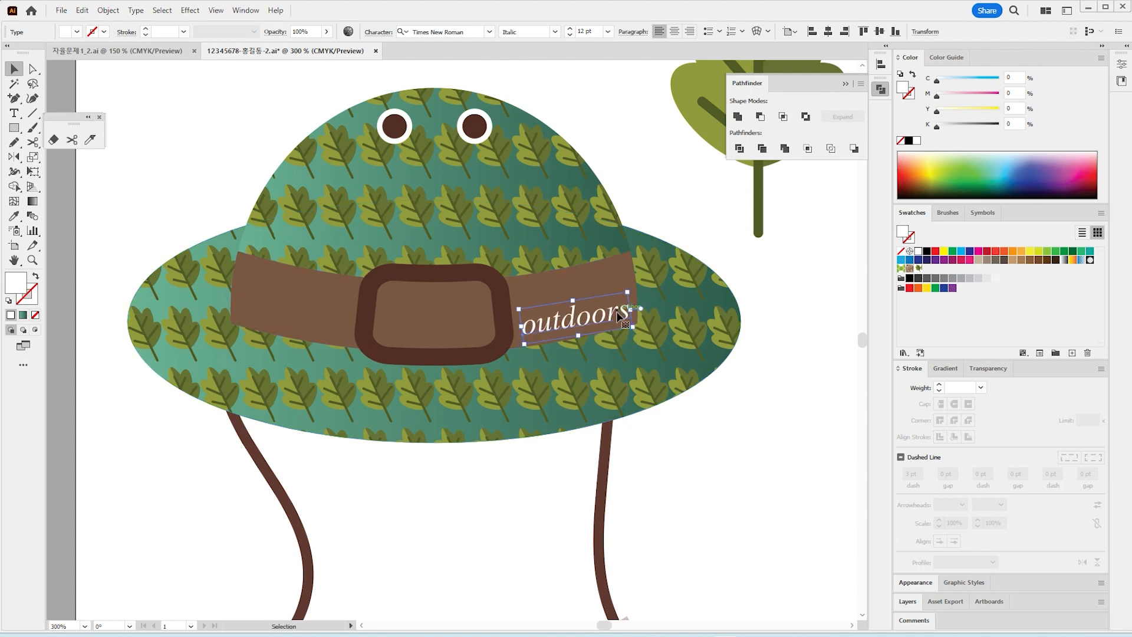
click(522, 507)
key(a)
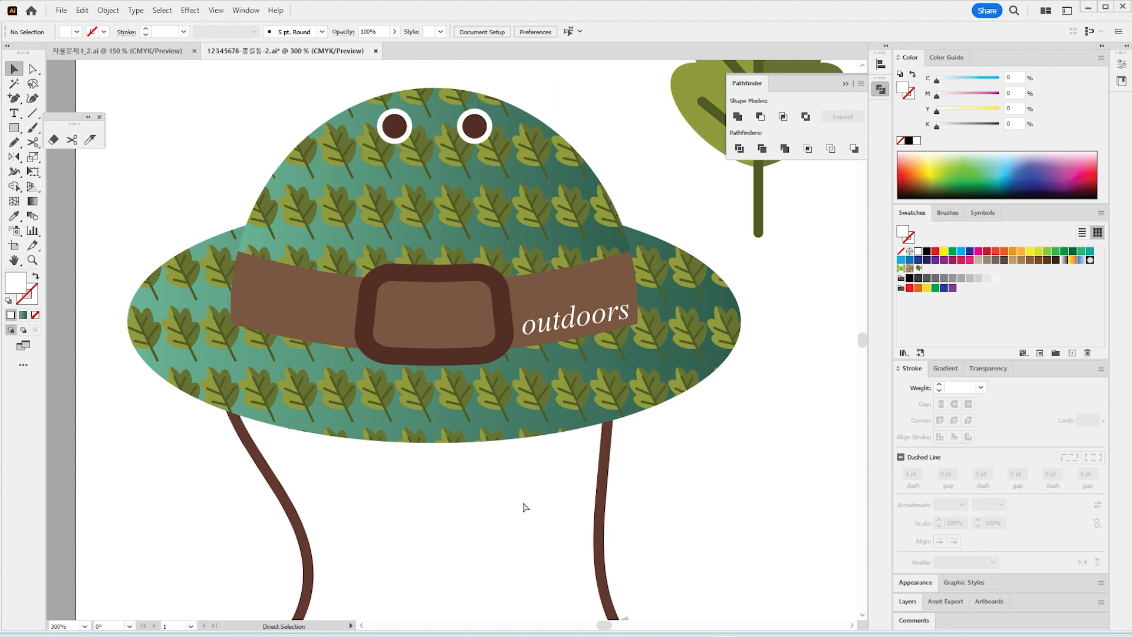
Group the hat, belt, text, eyelets and both cords into one object
key(ctrl+minus)
key(ctrl+minus)
key(v)
drag(306, 182, 544, 484)
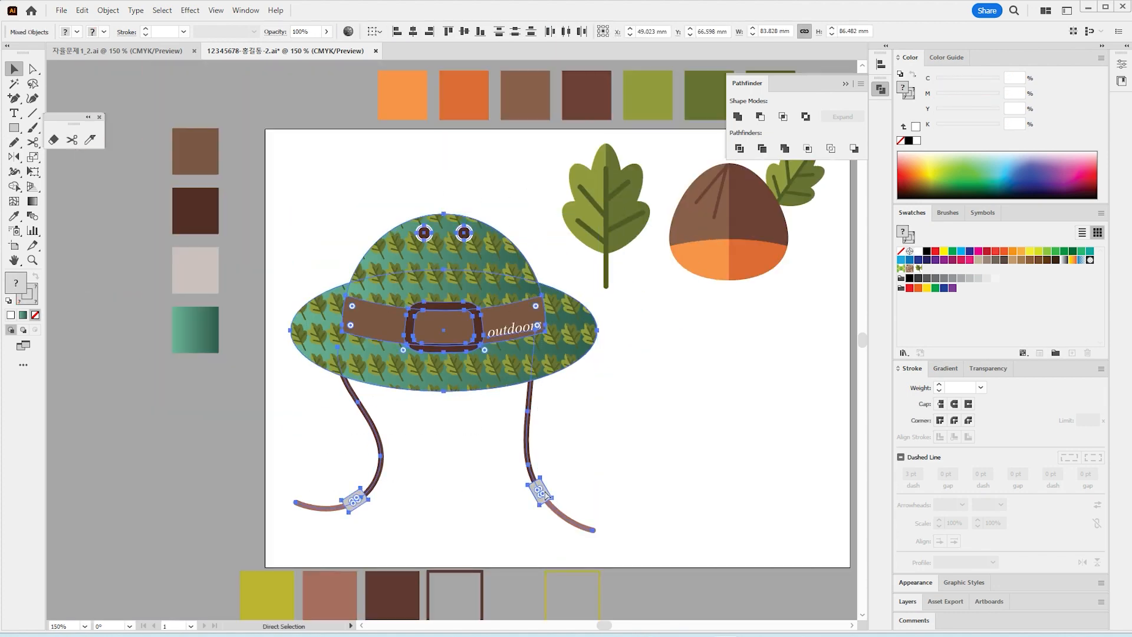
key(ctrl+g)
click(698, 465)
Draw an ellipse about 55.9 mm wide and 38.1 mm high in the empty lower-right area of the artboard
drag(698, 465, 533, 443)
key(z)
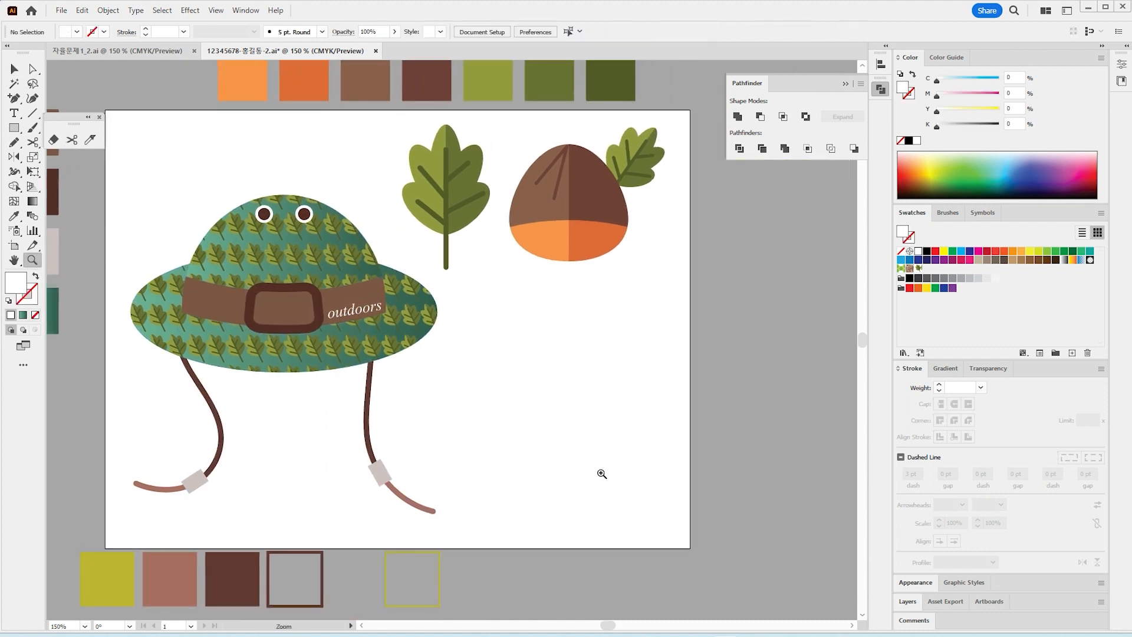
click(601, 474)
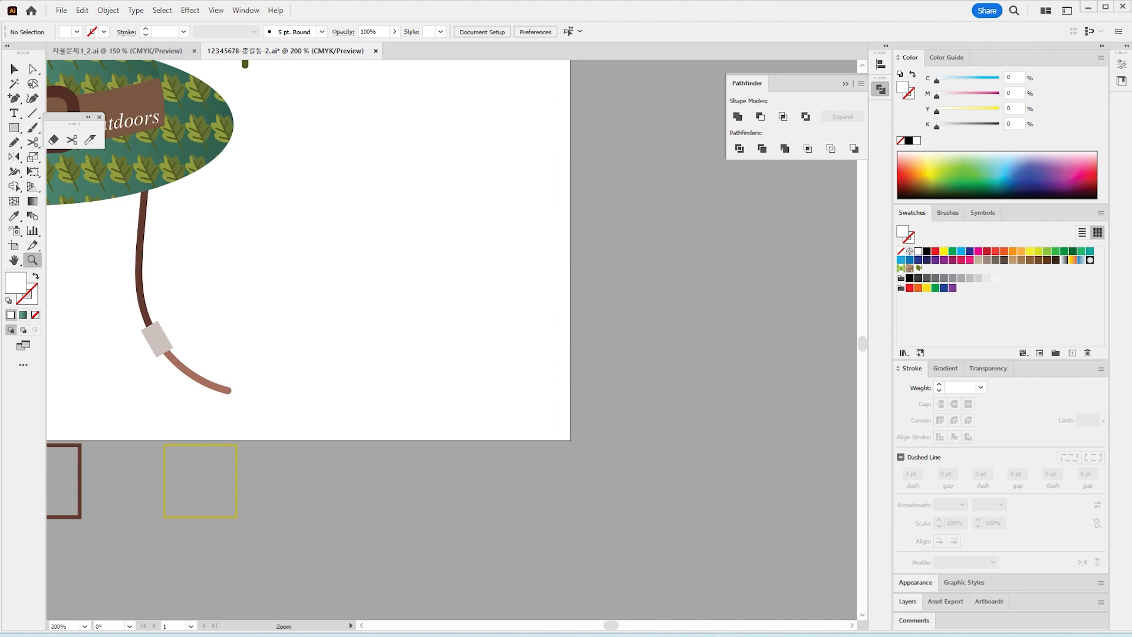
click(389, 277)
drag(389, 278, 395, 344)
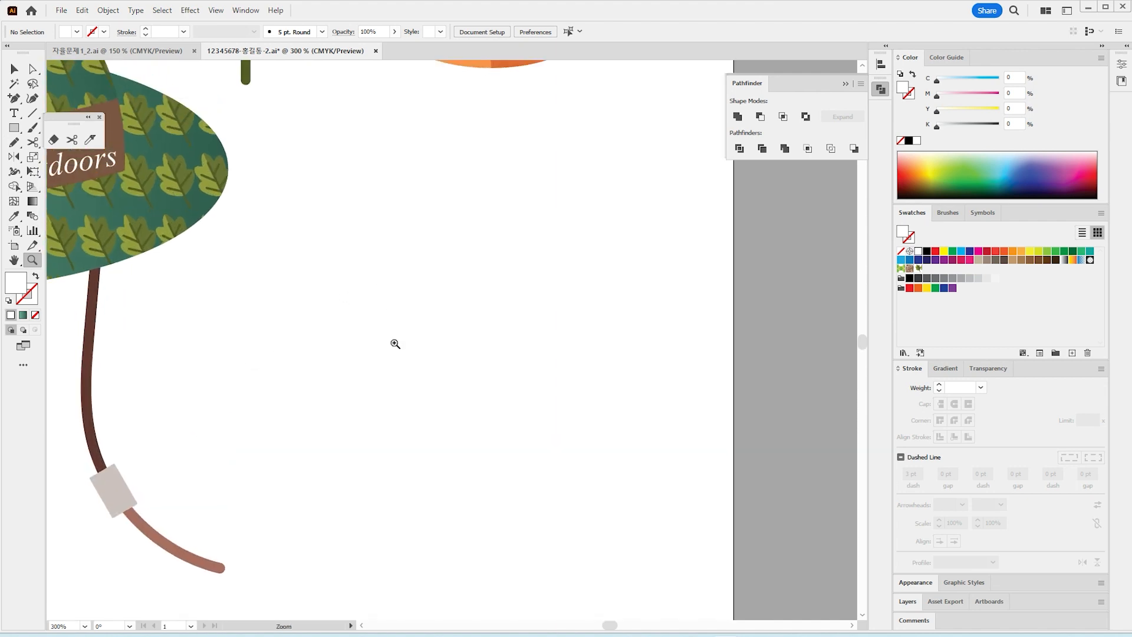
key(l)
mouse_move(271, 304)
mouse_down()
mouse_move(566, 538)
mouse_move(663, 566)
mouse_move(680, 584)
mouse_up()
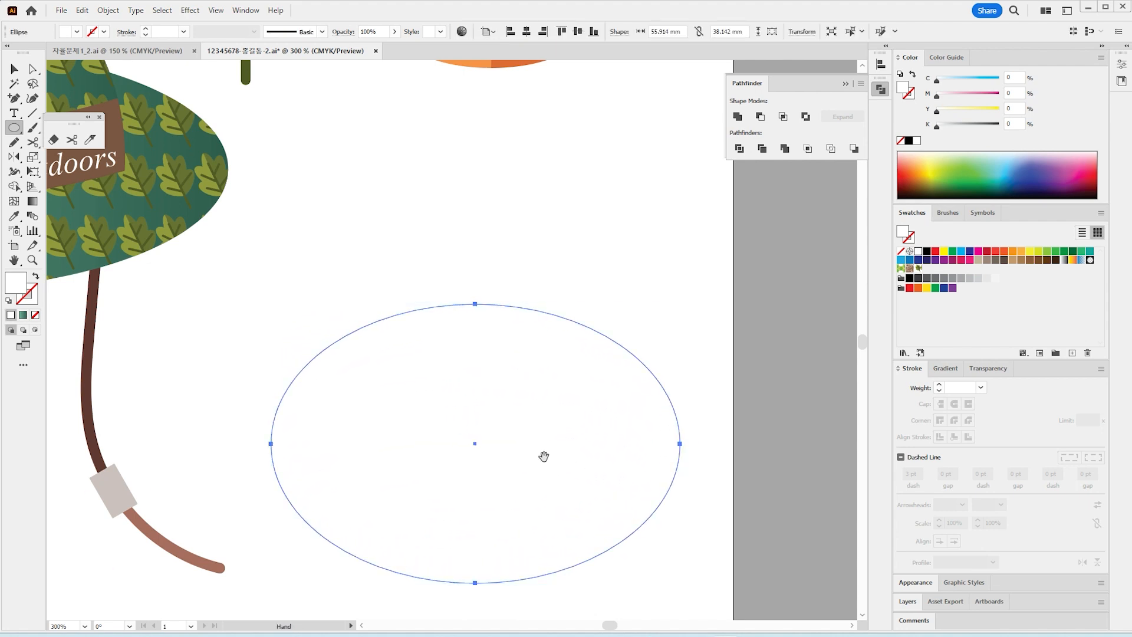
Fill the ellipse with the light reddish-brown sample color, without a stroke
drag(543, 455, 510, 346)
click(14, 215)
click(74, 368)
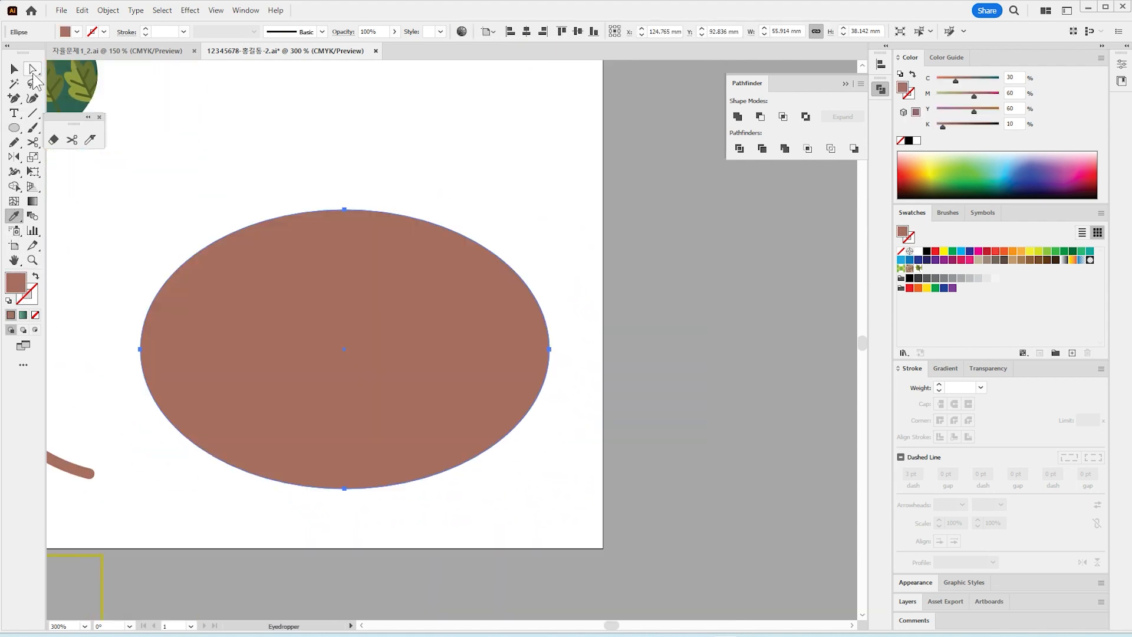
Draw a closed half-neck outline with the Pen tool, about 28.2 mm wide and 31.4 mm high, rising from the ellipse's upper-left edge
click(33, 69)
scroll(575, 295, up, 3)
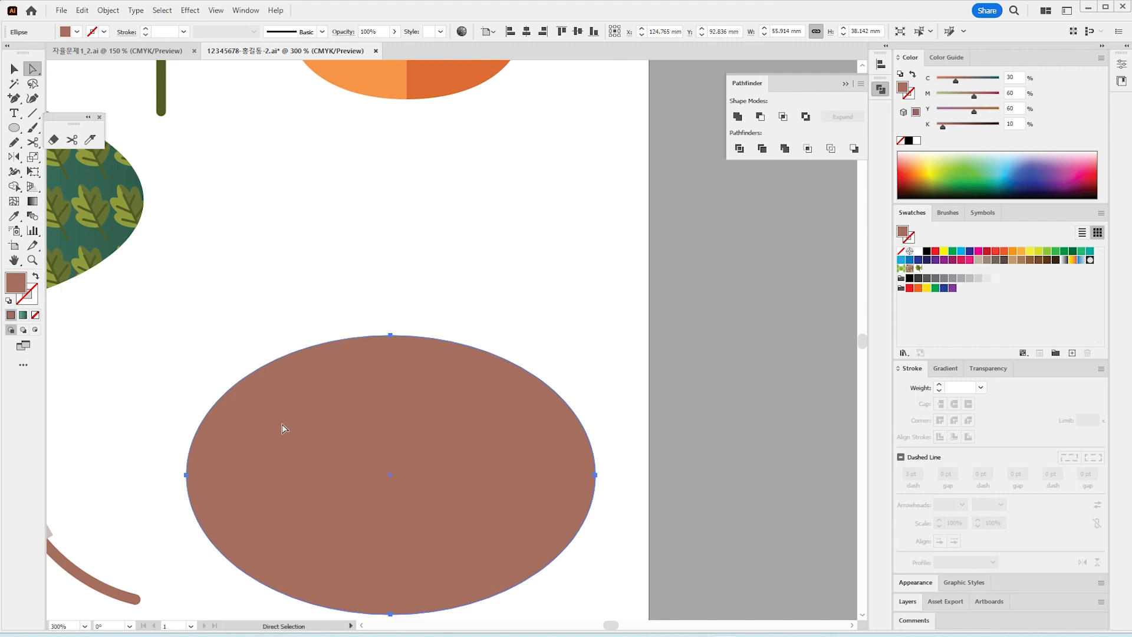
key(p)
key(ctrl+shift+a)
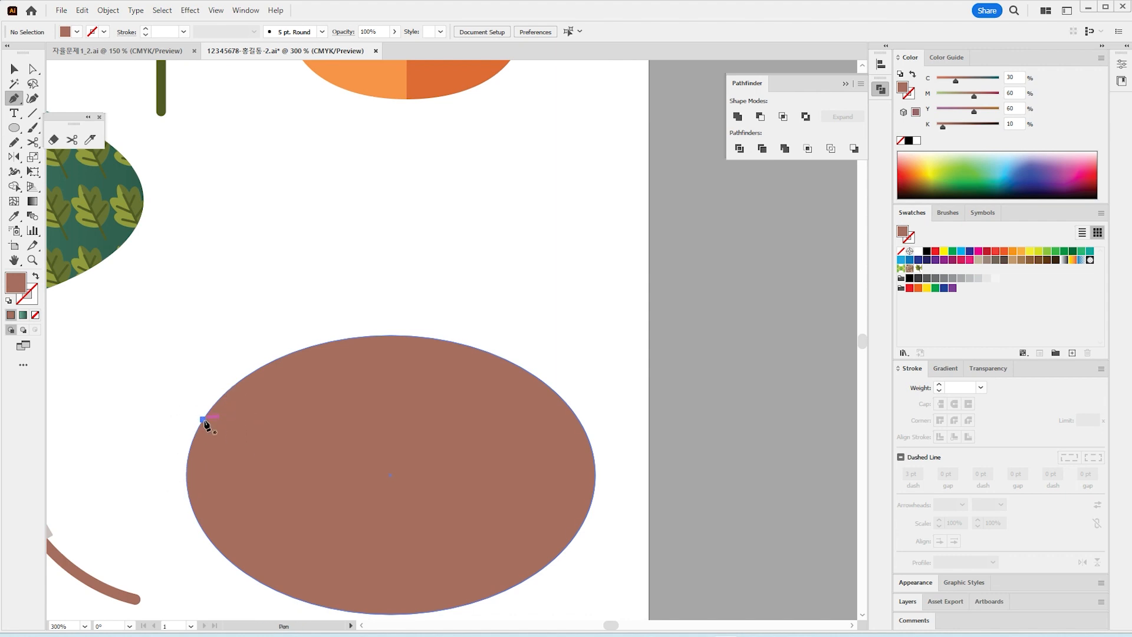
click(203, 419)
click(245, 350)
click(258, 313)
click(273, 276)
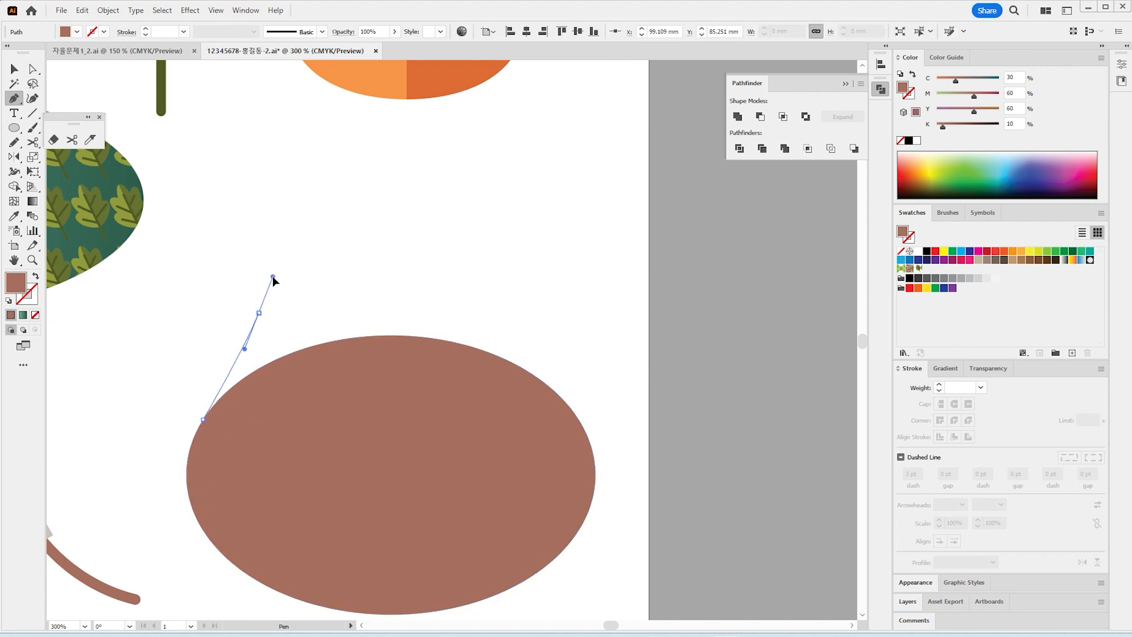
drag(273, 277, 270, 270)
click(261, 213)
key(shift+x)
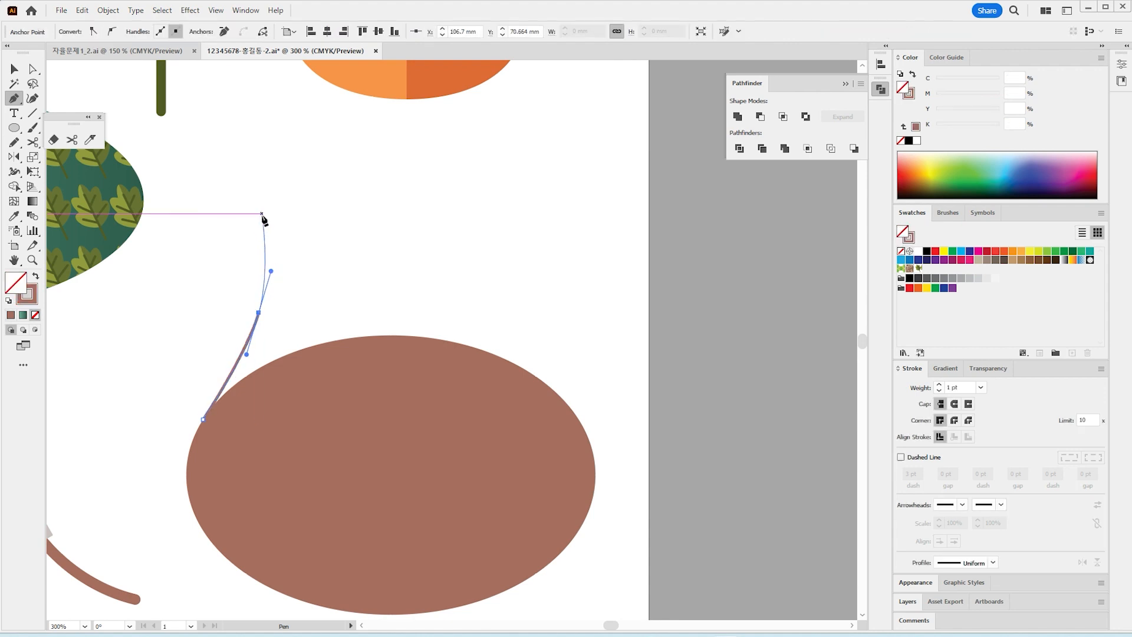
drag(270, 219, 363, 190)
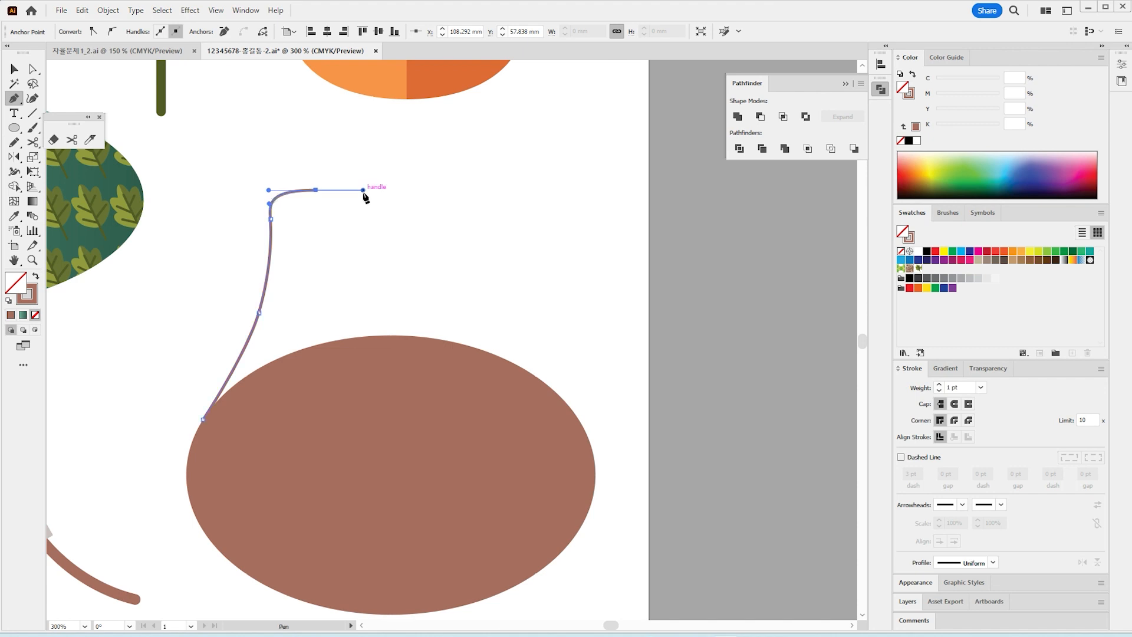
shift+click(410, 190)
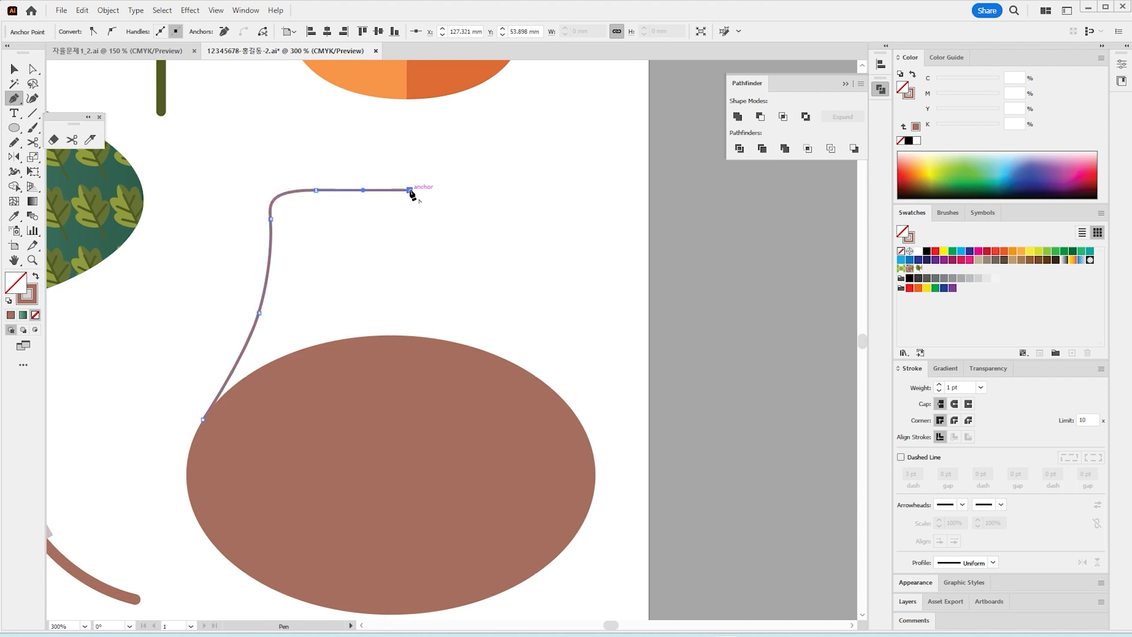
shift+click(400, 414)
click(204, 420)
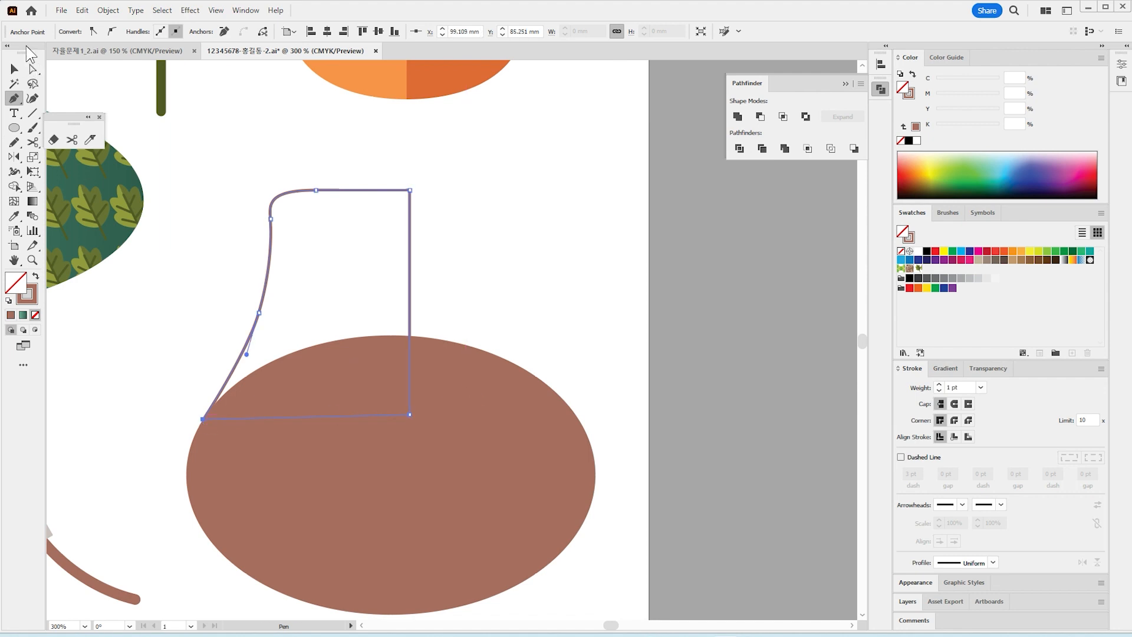
Swap the half-neck outline's stroke and fill so it is solid reddish brown without a stroke
click(15, 69)
click(560, 299)
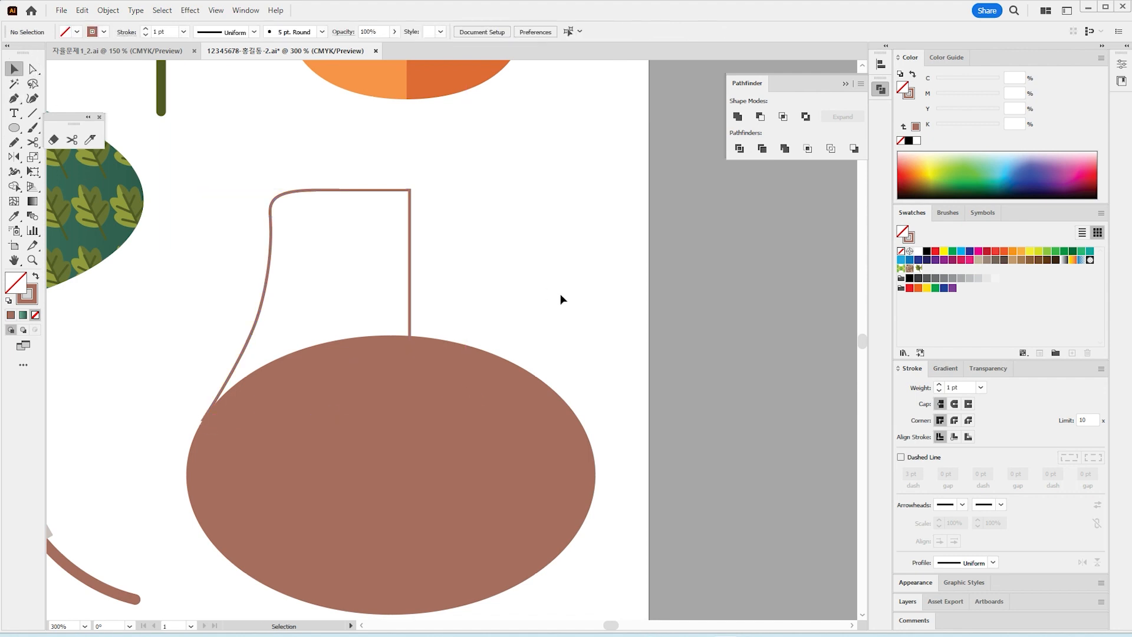
click(411, 248)
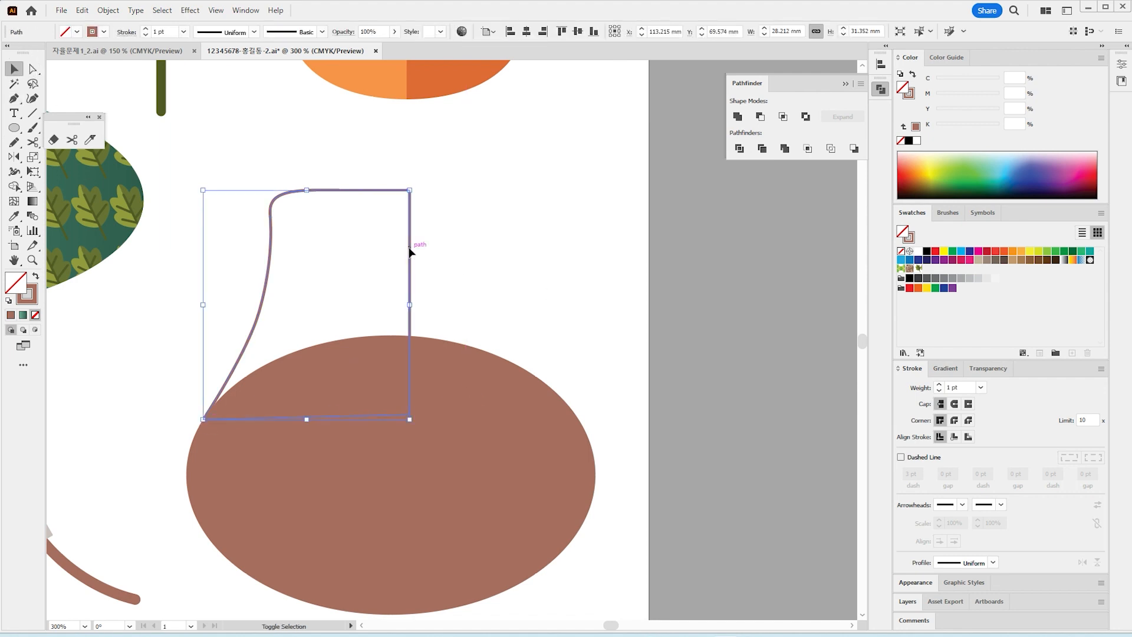
key(shift+x)
click(495, 282)
click(366, 327)
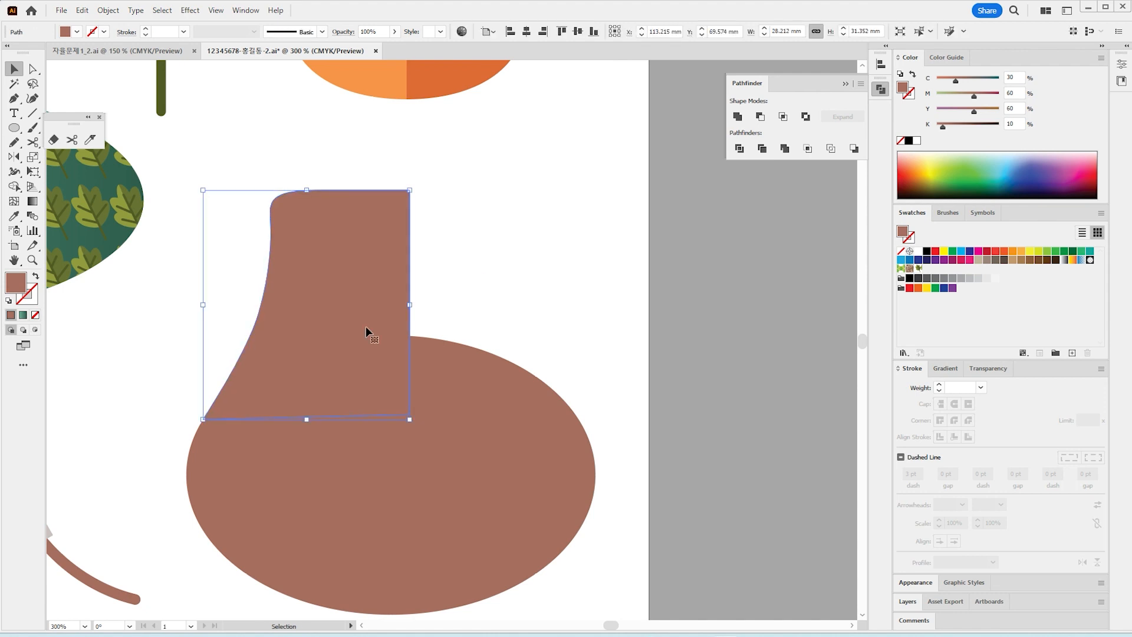
Reflect a copy of the half-neck shape vertically across its straight right edge
key(o)
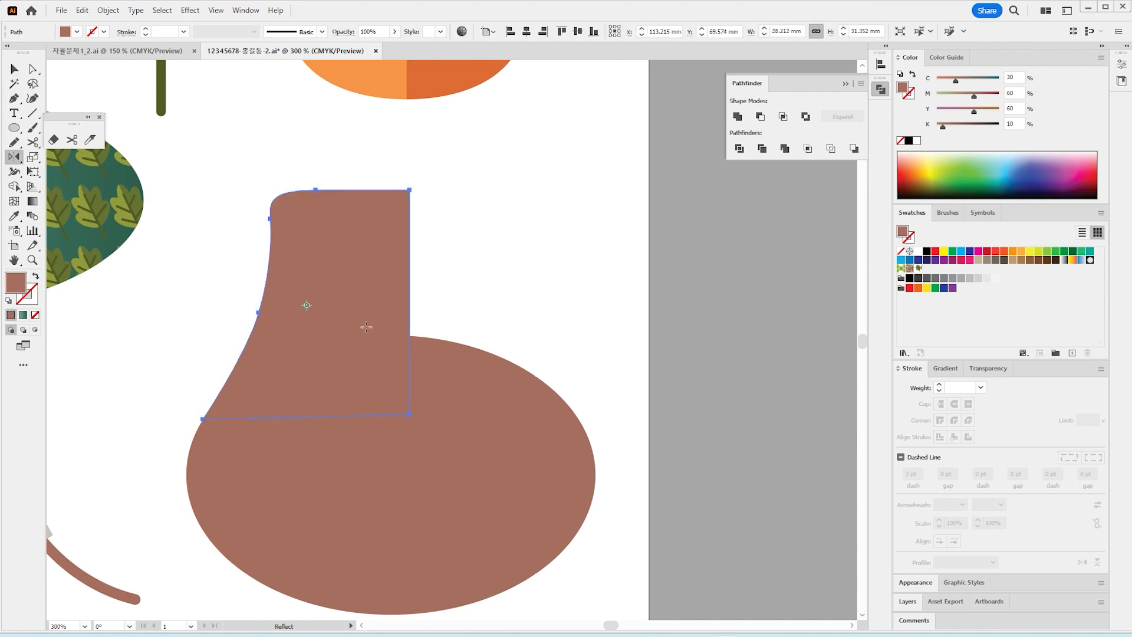
alt+click(410, 305)
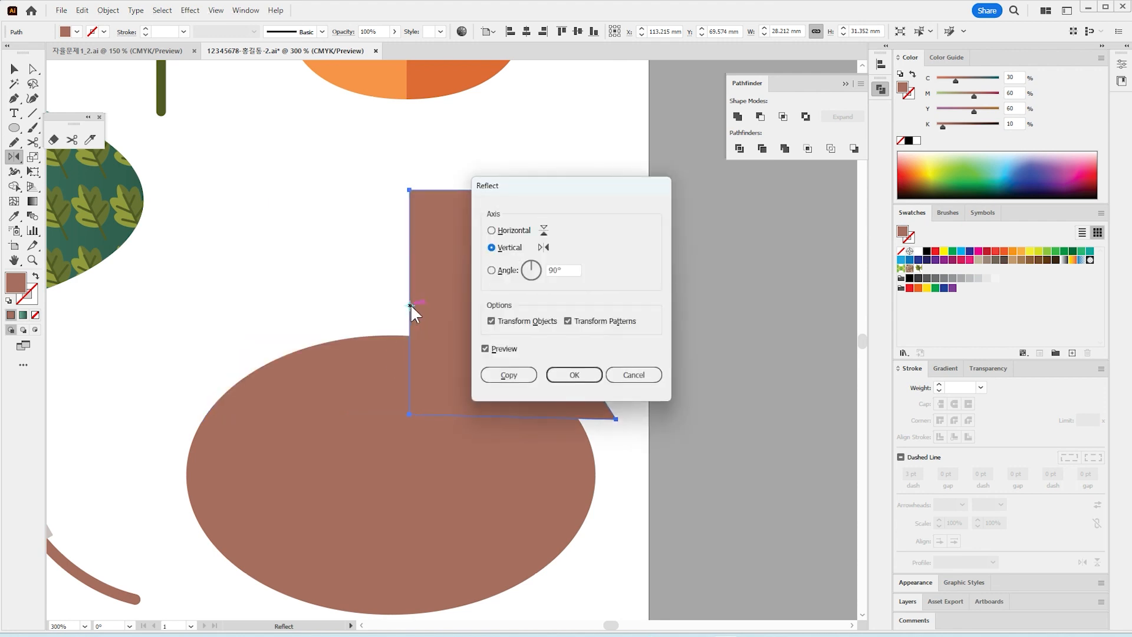
drag(494, 251, 570, 251)
drag(514, 398, 528, 369)
click(508, 374)
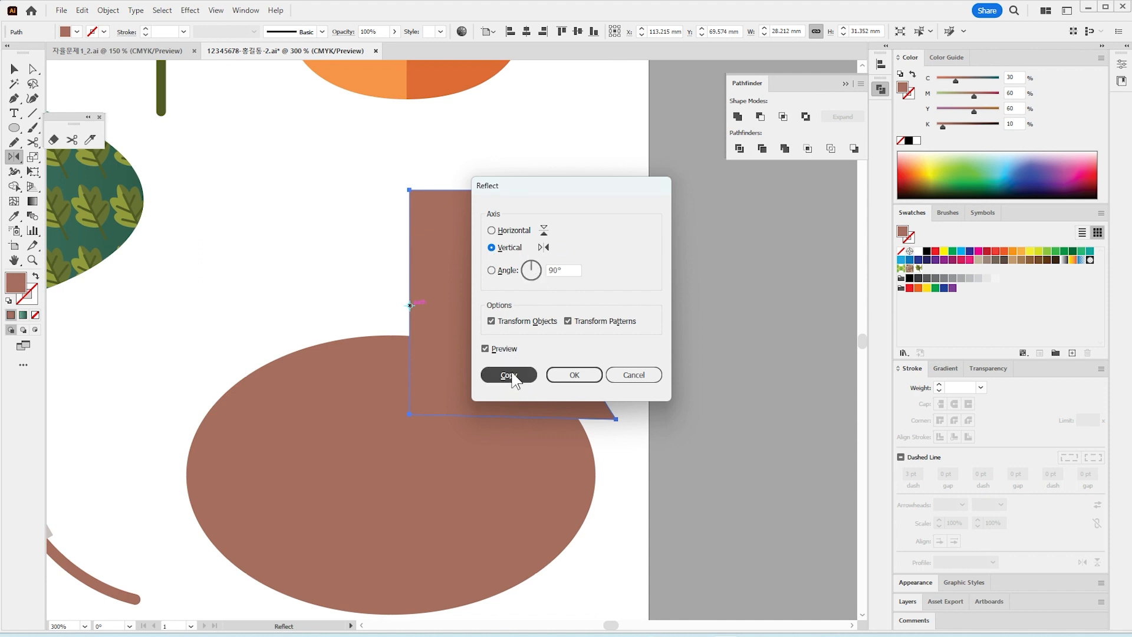
Shift the mirrored half-neck to the left so it overlaps the original and its lower corner meets the ellipse's edge
key(v)
key(ctrl+shift+a)
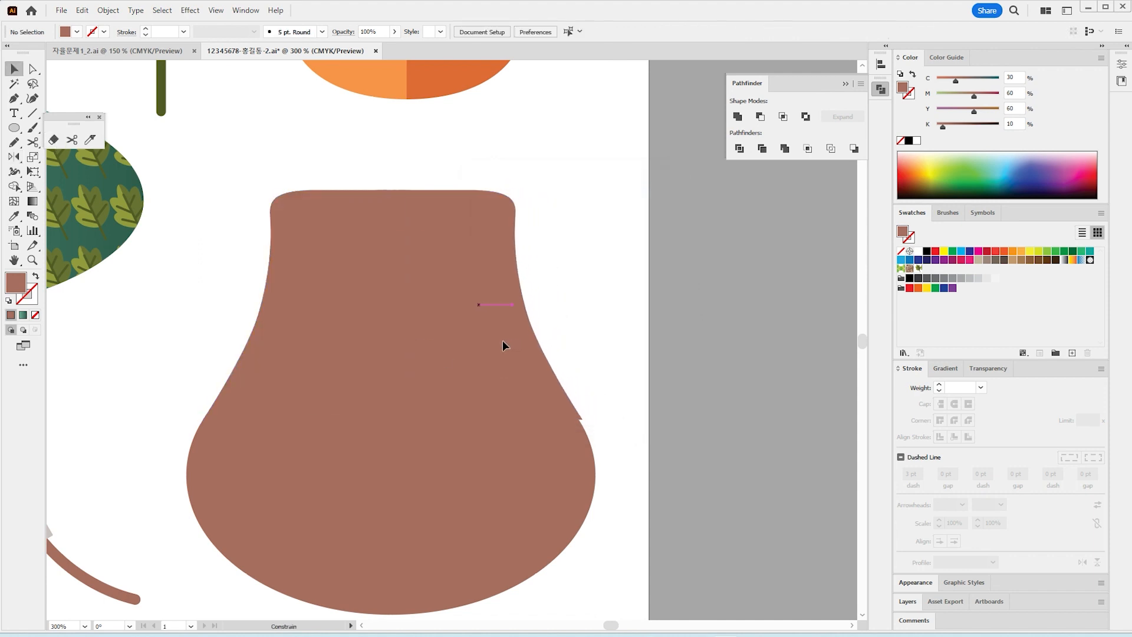
click(500, 345)
click(598, 353)
click(399, 333)
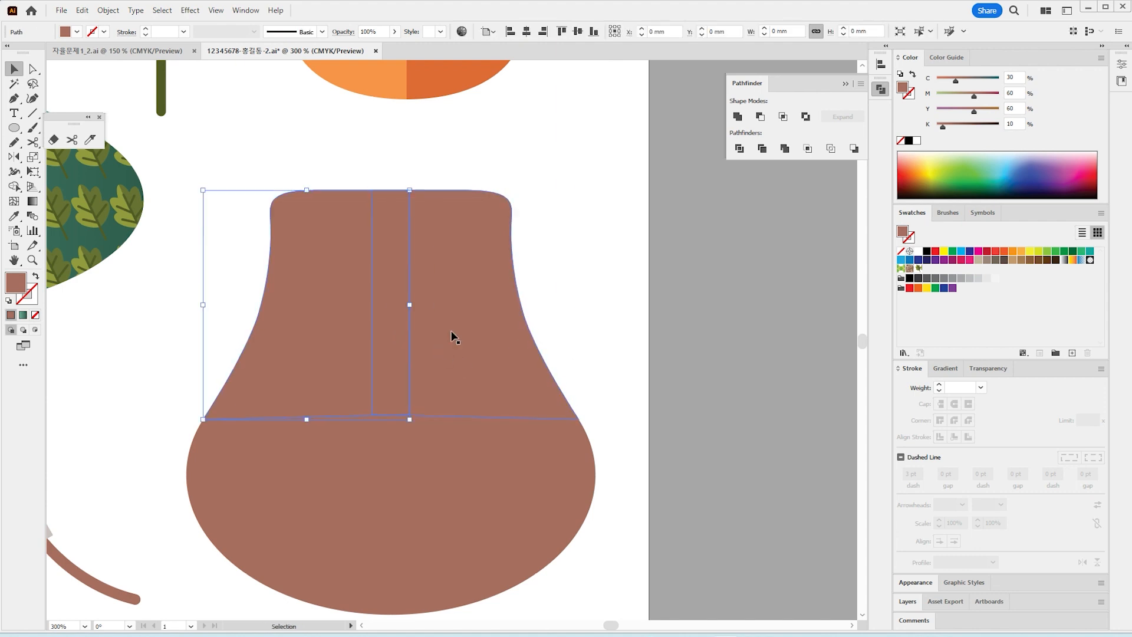
click(472, 341)
click(622, 341)
Select both neck halves and reduce their height from the top edge, keeping their base in place
click(307, 289)
shift+click(442, 294)
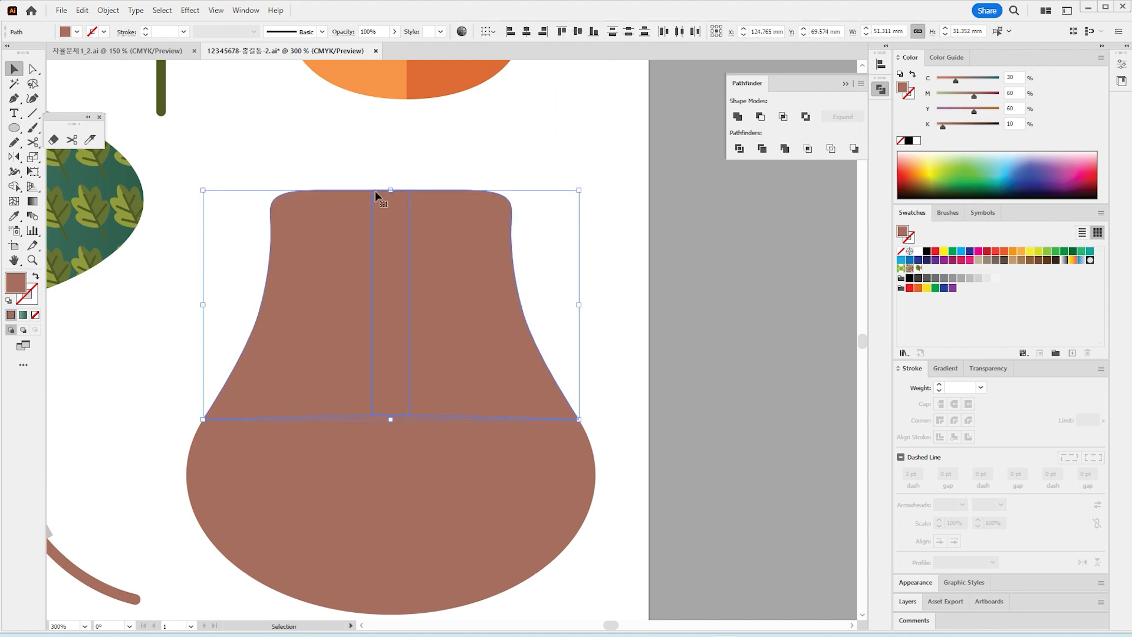
drag(391, 193, 390, 266)
click(564, 312)
Unite the two neck halves and the ellipse into a single shape
drag(573, 241, 348, 581)
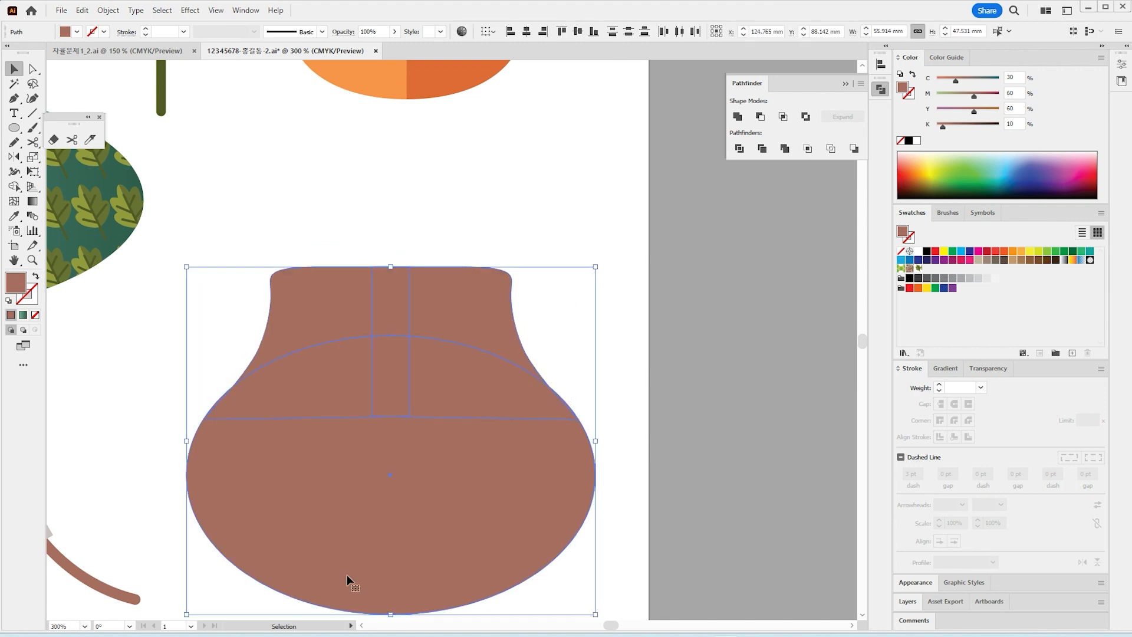
click(737, 117)
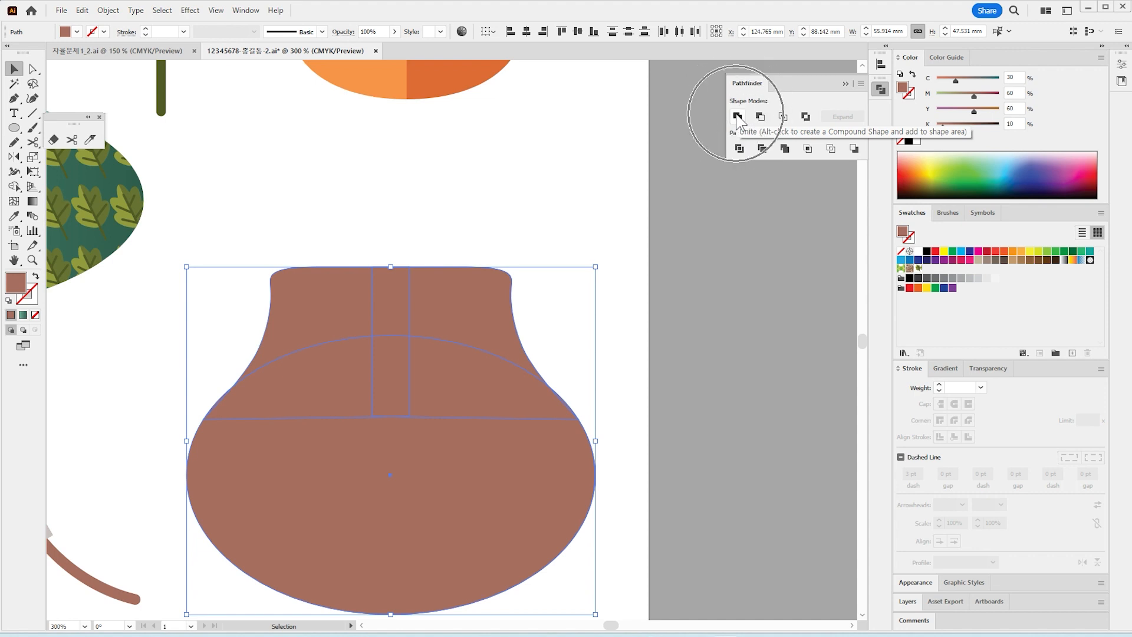
click(674, 397)
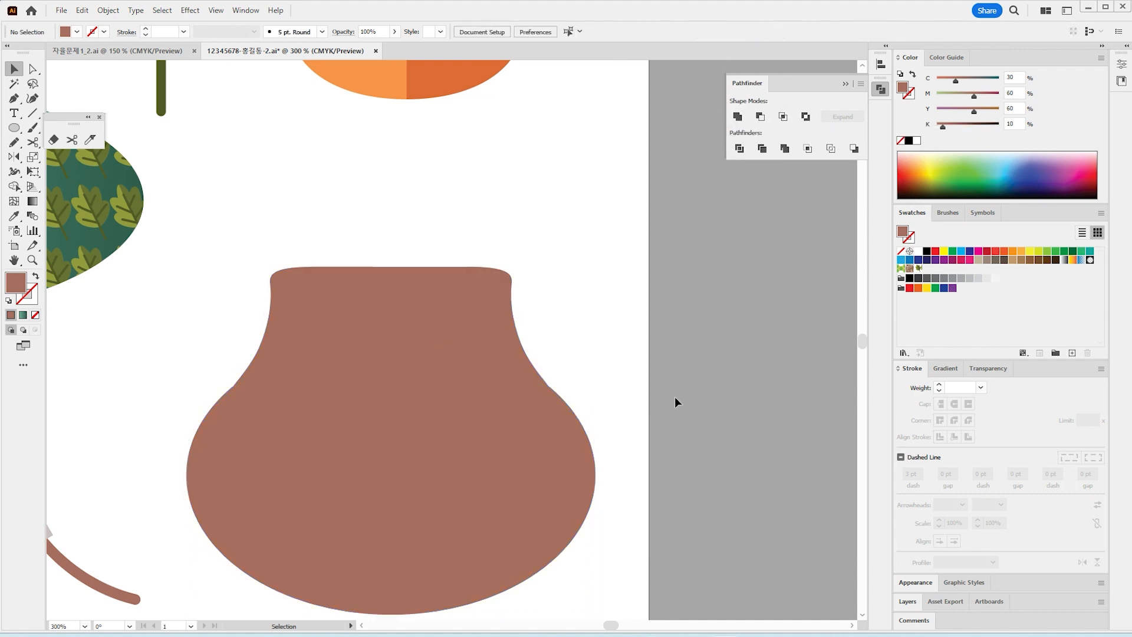
Nudge the anchor points at both sides of the neck downward and adjust their handles to round the shape's top corners
key(a)
click(324, 317)
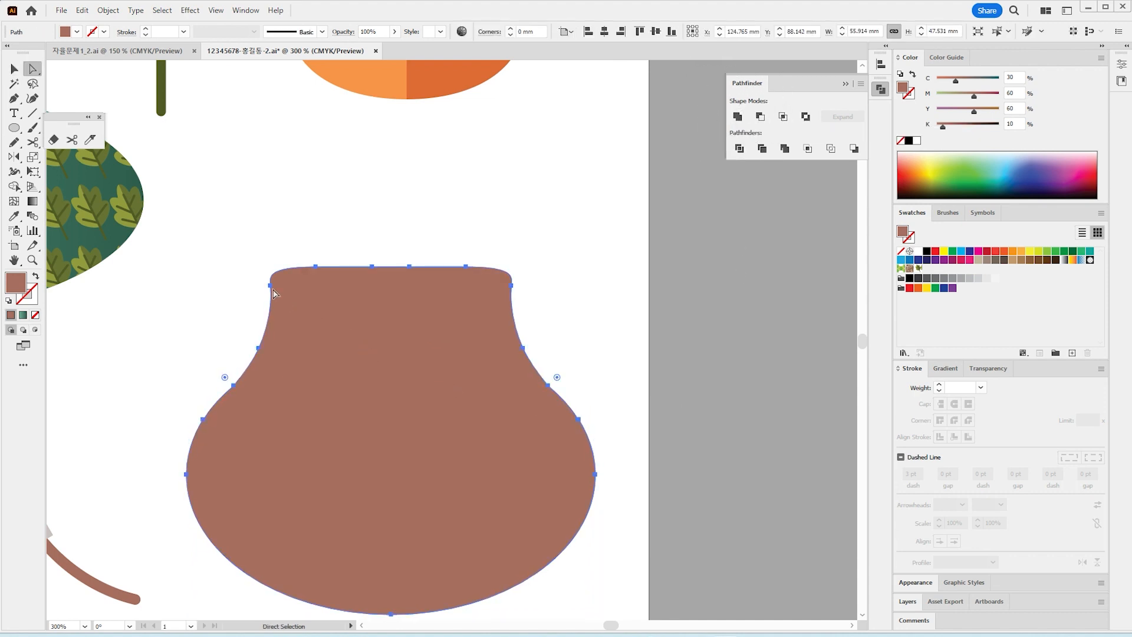
key(Down)
key(Down)
key(Down)
key(Down)
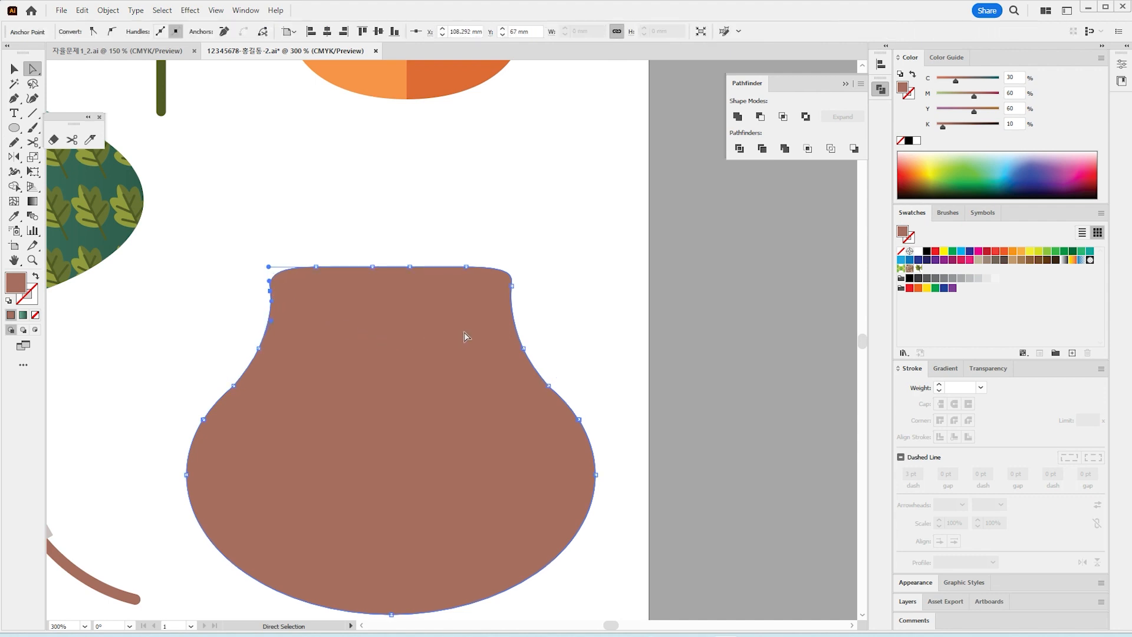
click(512, 287)
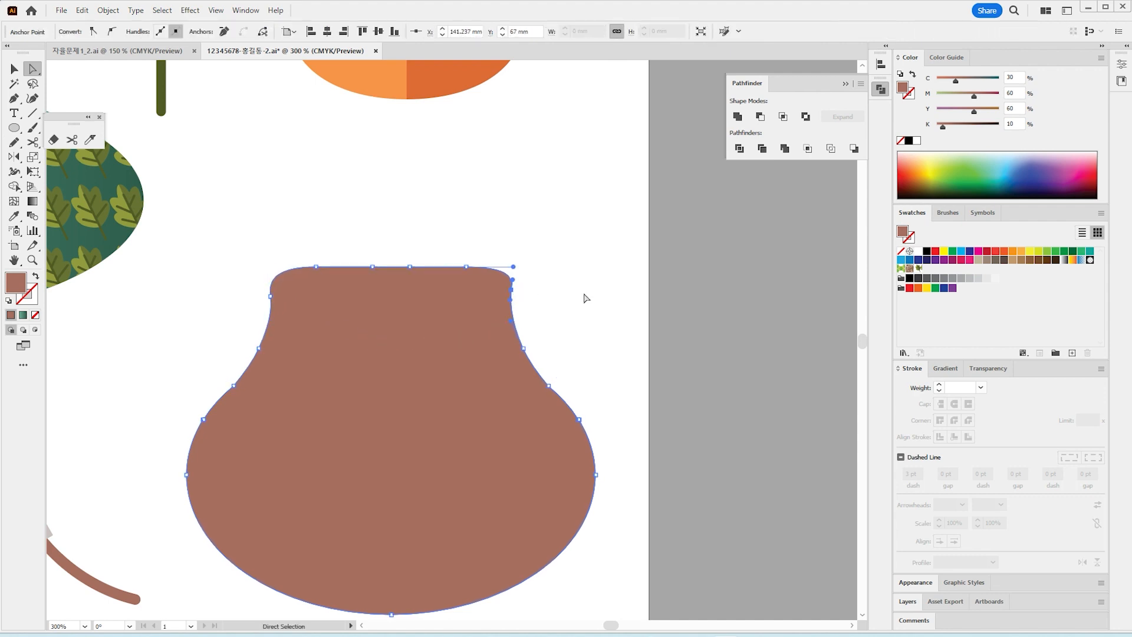
click(519, 283)
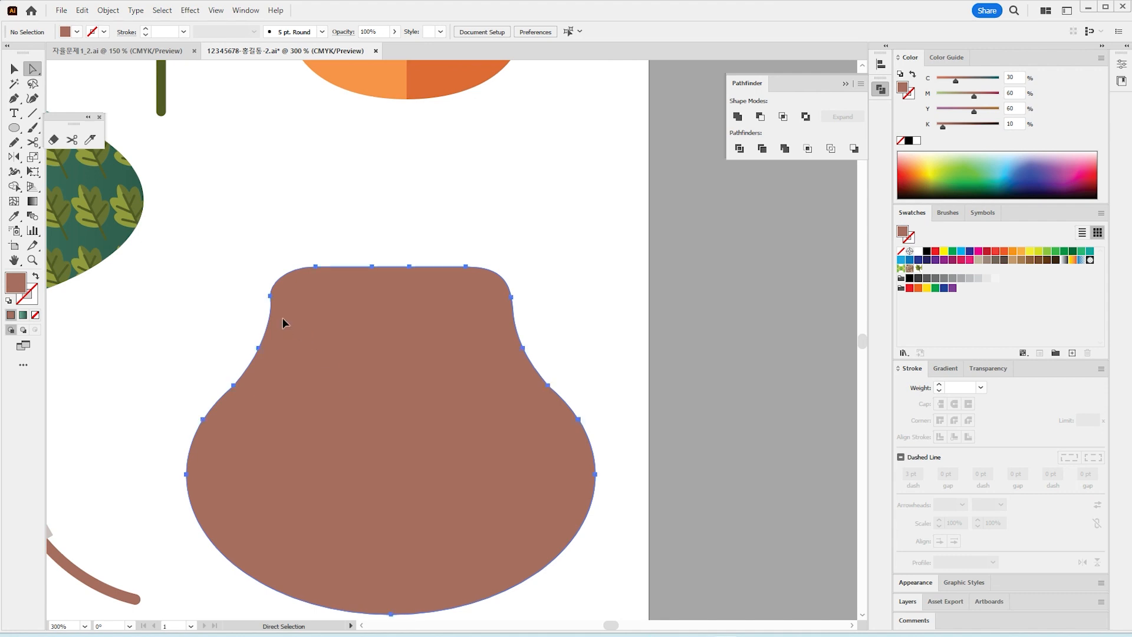
click(274, 296)
click(272, 285)
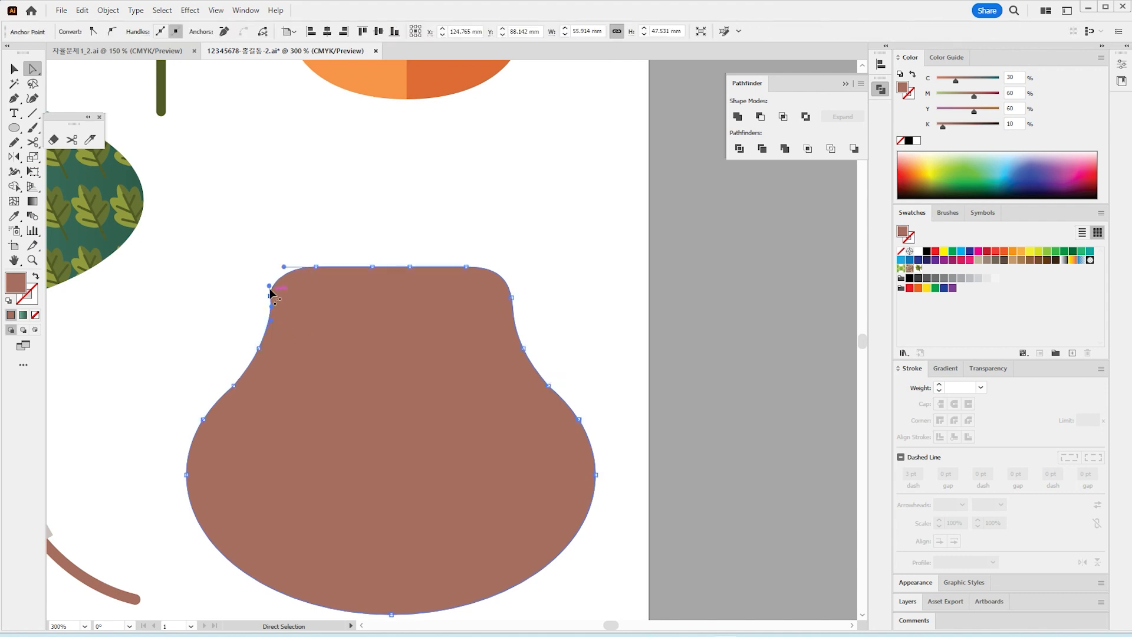
click(580, 217)
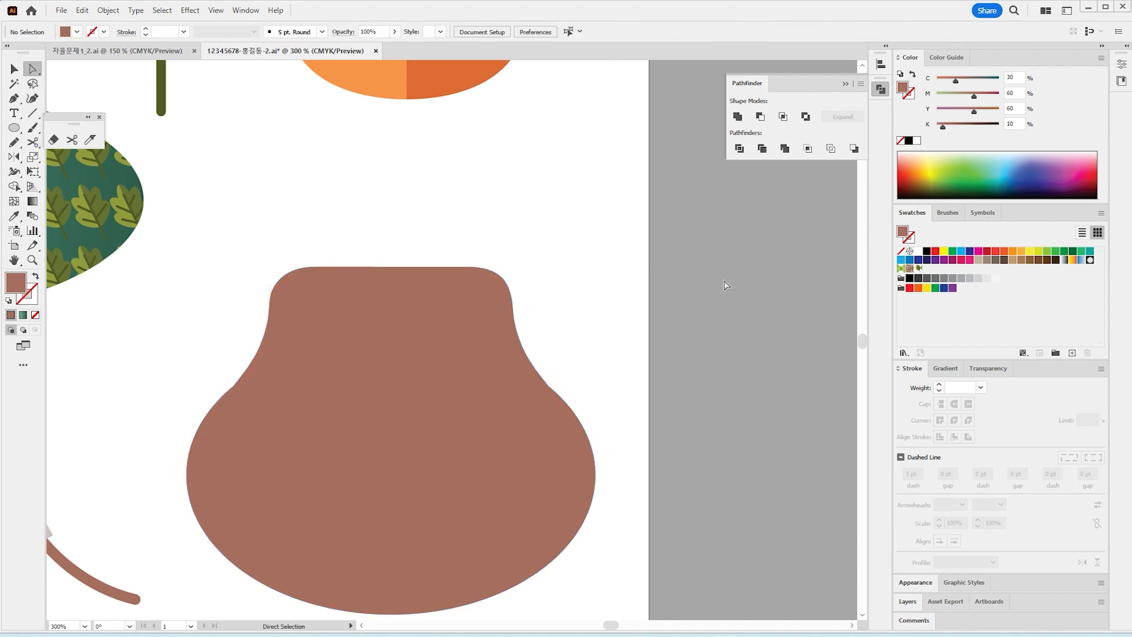
Smooth the sides of the united shape with the Smooth tool where the neck runs into the round body
key(v)
key(ctrl+a)
scroll(697, 422, down, 2)
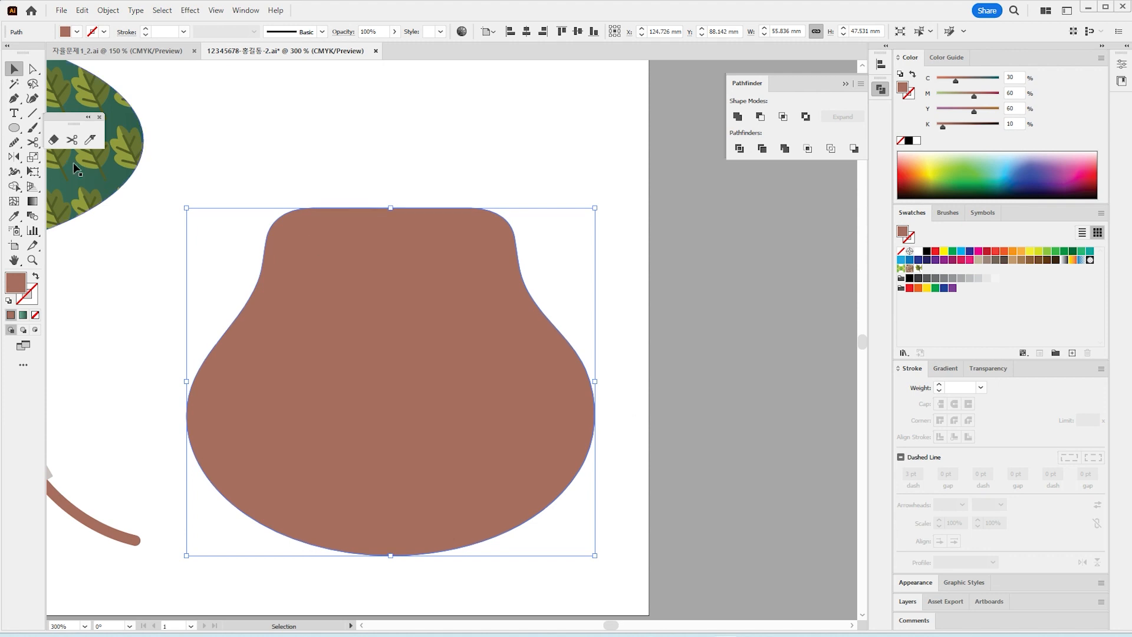
click(14, 142)
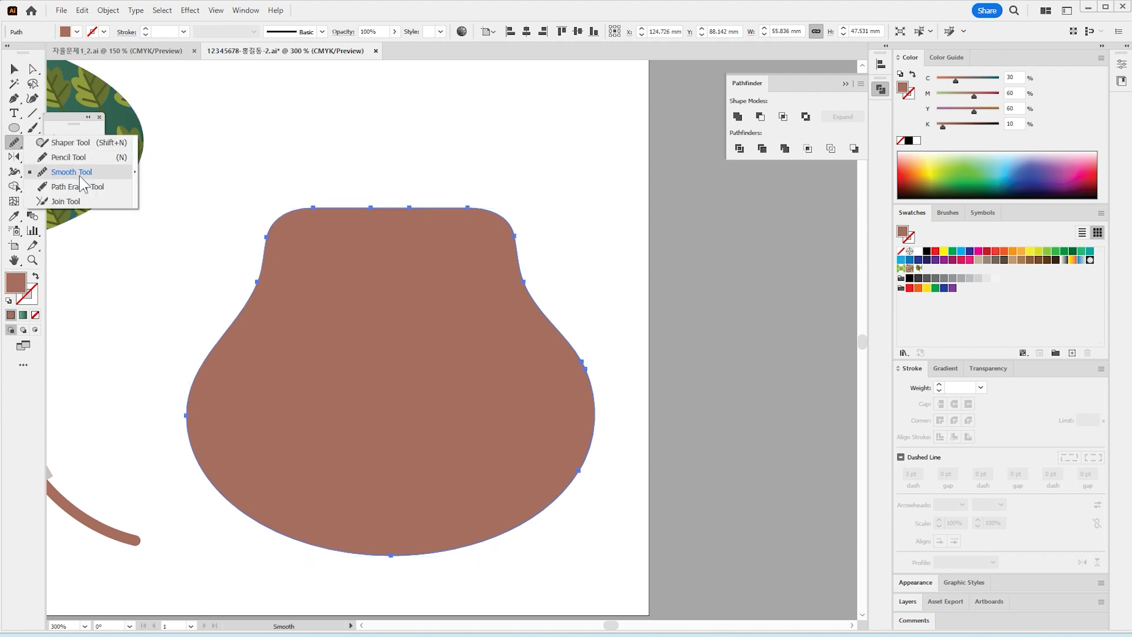
mouse_move(260, 236)
mouse_down()
mouse_move(251, 300)
mouse_move(211, 325)
mouse_up()
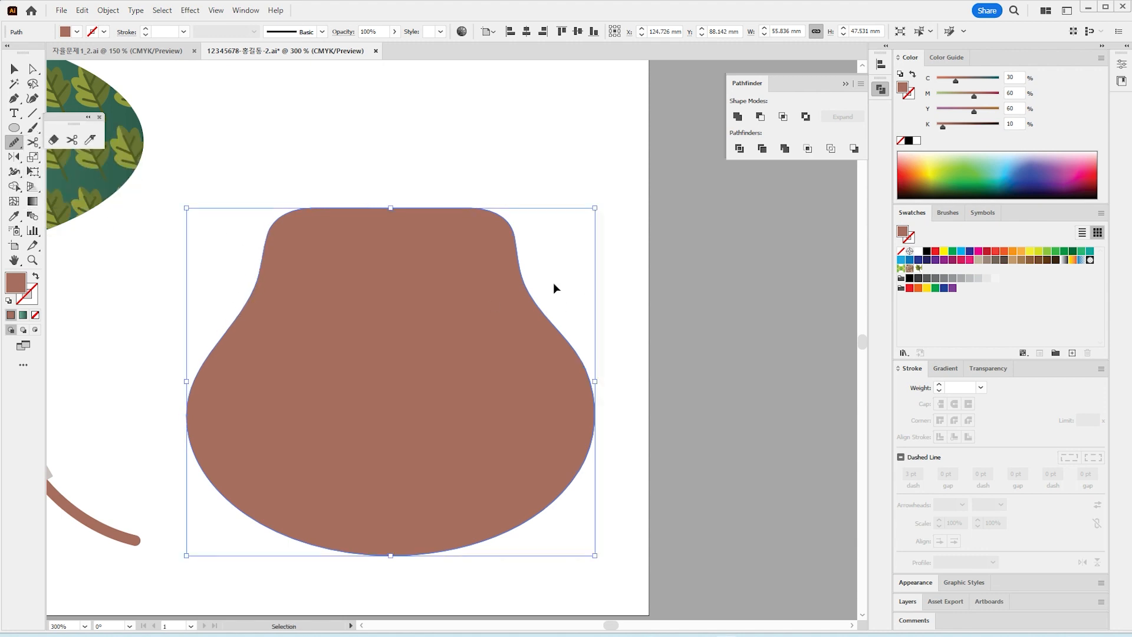
key(ctrl+z)
click(15, 69)
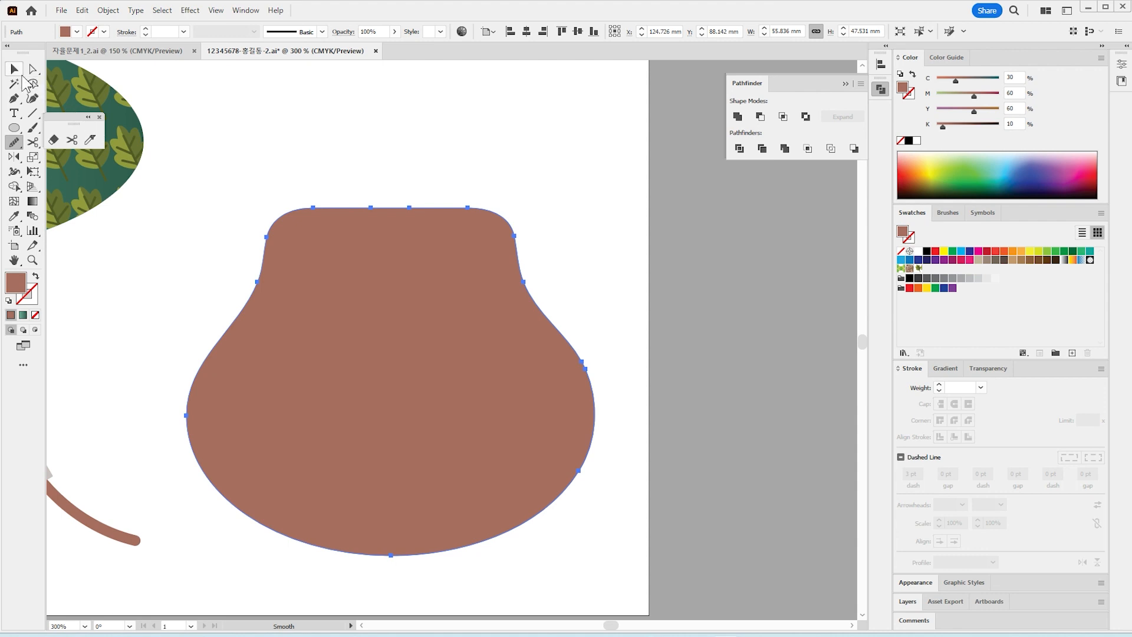
Move the smoothed brown shape up about 2 mm on the artboard
click(469, 175)
drag(490, 405, 490, 389)
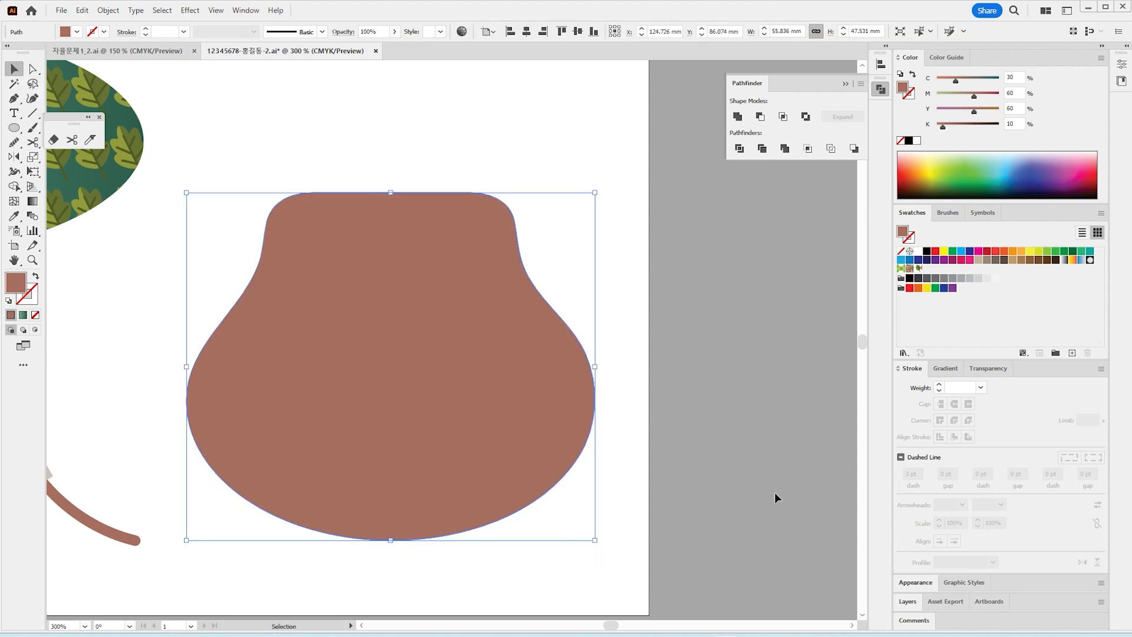
click(653, 459)
Paste a copy of the chestnut-and-leaf group, about 23.3 mm wide and 20.1 mm high, onto the brown shape's lower-left area
click(412, 287)
scroll(573, 257, up, 3)
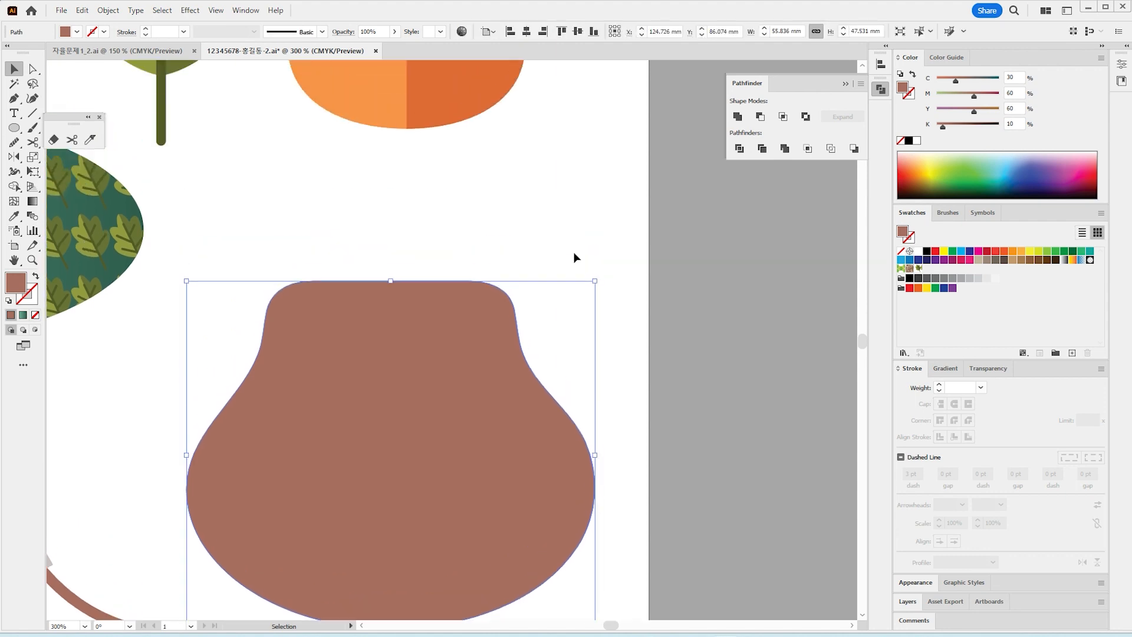
scroll(573, 257, down, 3)
key(ctrl+v)
drag(407, 325, 415, 332)
drag(323, 399, 311, 392)
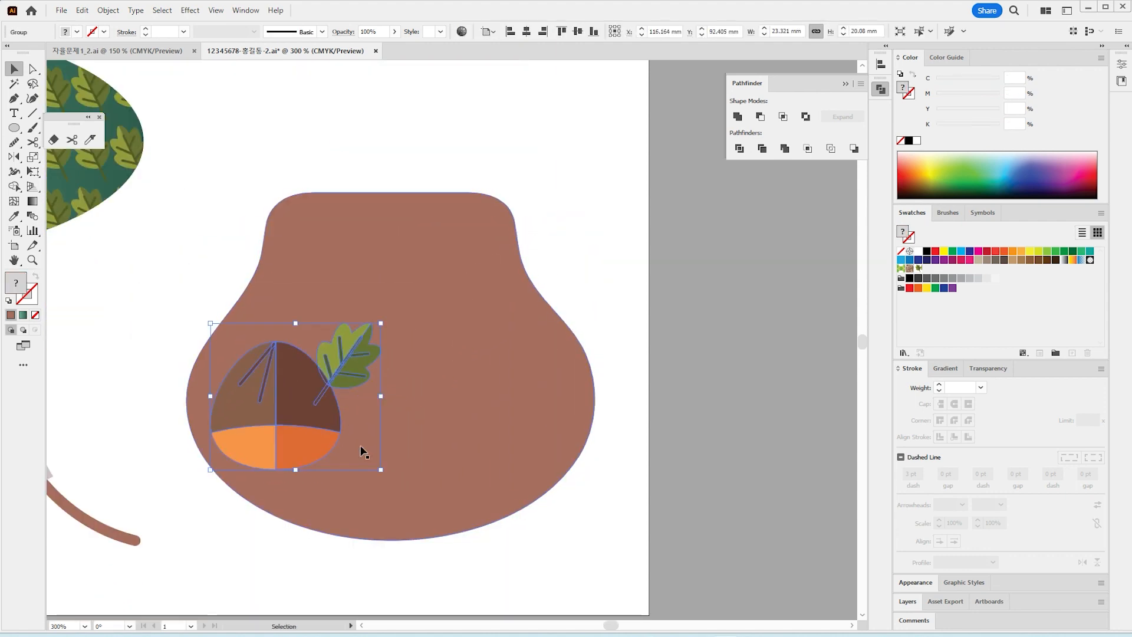
Tilt the chestnut group counterclockwise, shrink it to about 15.5 × 18.6 mm and place it near the brown shape's left edge
drag(377, 477, 385, 441)
drag(289, 416, 266, 413)
drag(358, 291, 327, 326)
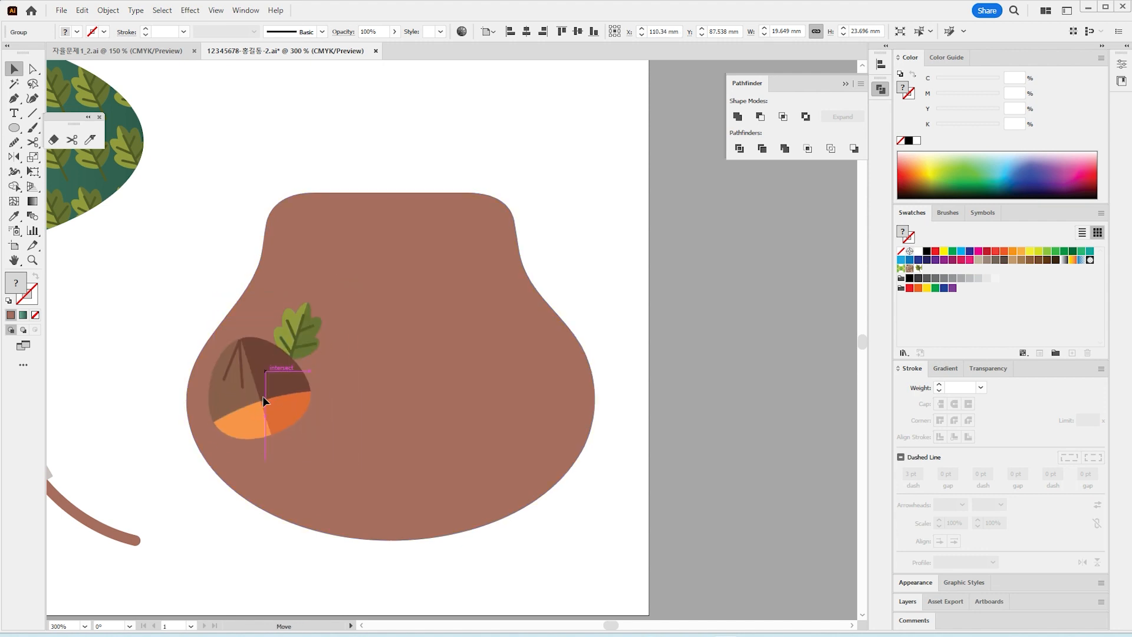
Duplicate the chestnut group twice at a smaller size, placing one copy tilted clockwise below it and one about 11.2 × 11.8 mm beside it
drag(261, 388, 346, 479)
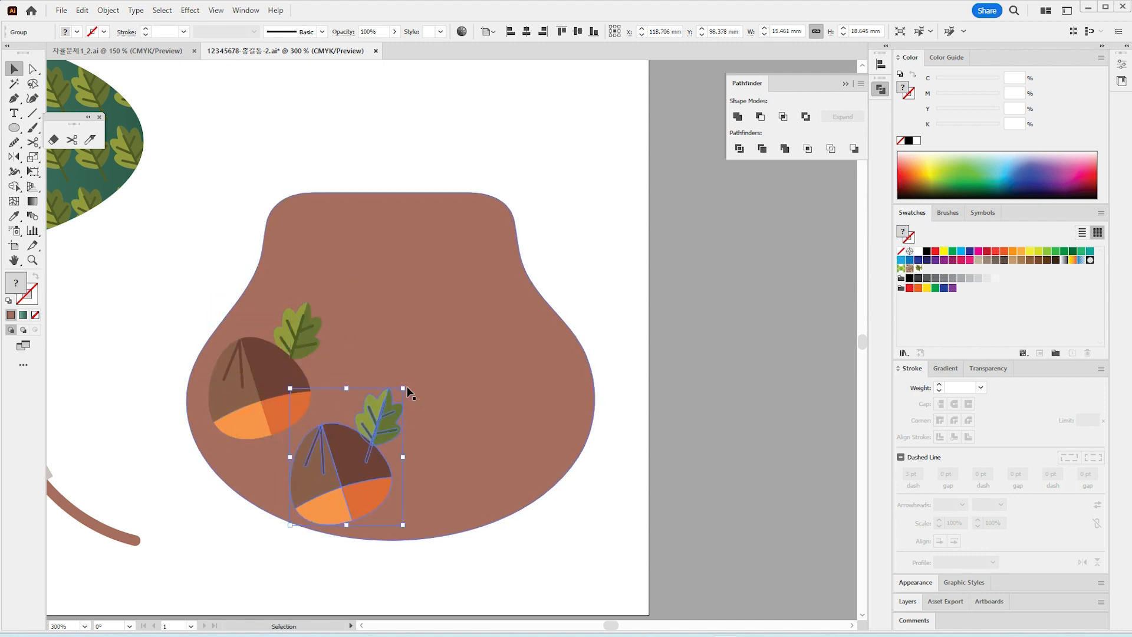
drag(411, 390, 369, 362)
drag(427, 436, 441, 406)
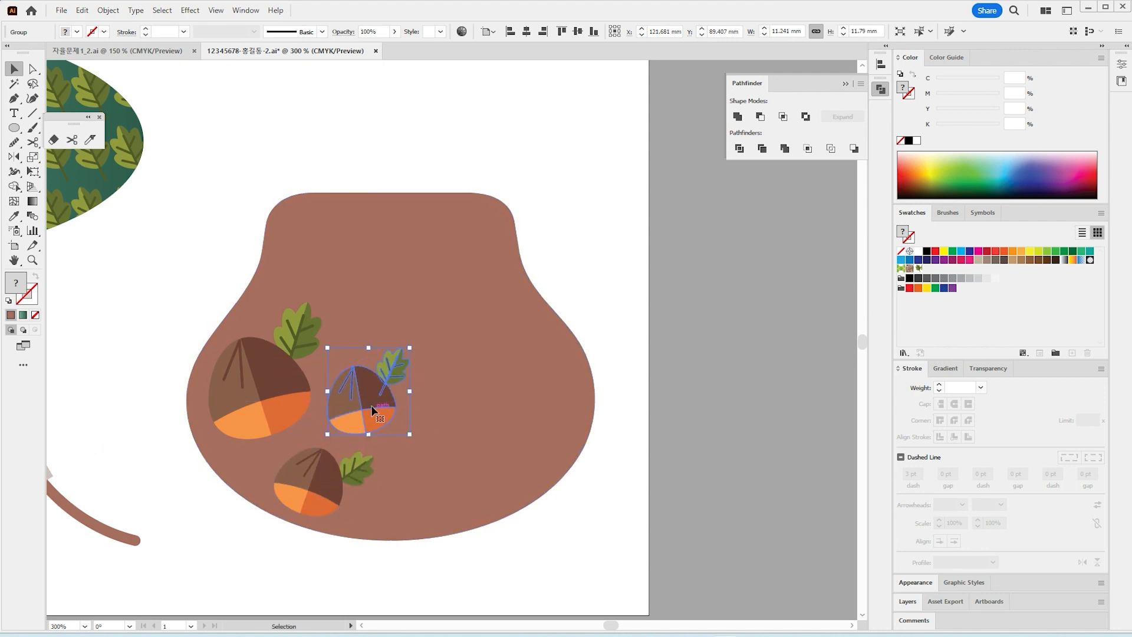
Shrink the middle chestnut group to about 9.8 × 10.3 mm and add a copy mirrored across the vertical axis at the pouch's lower right
drag(368, 412, 366, 409)
drag(404, 351, 392, 361)
drag(358, 414, 472, 493)
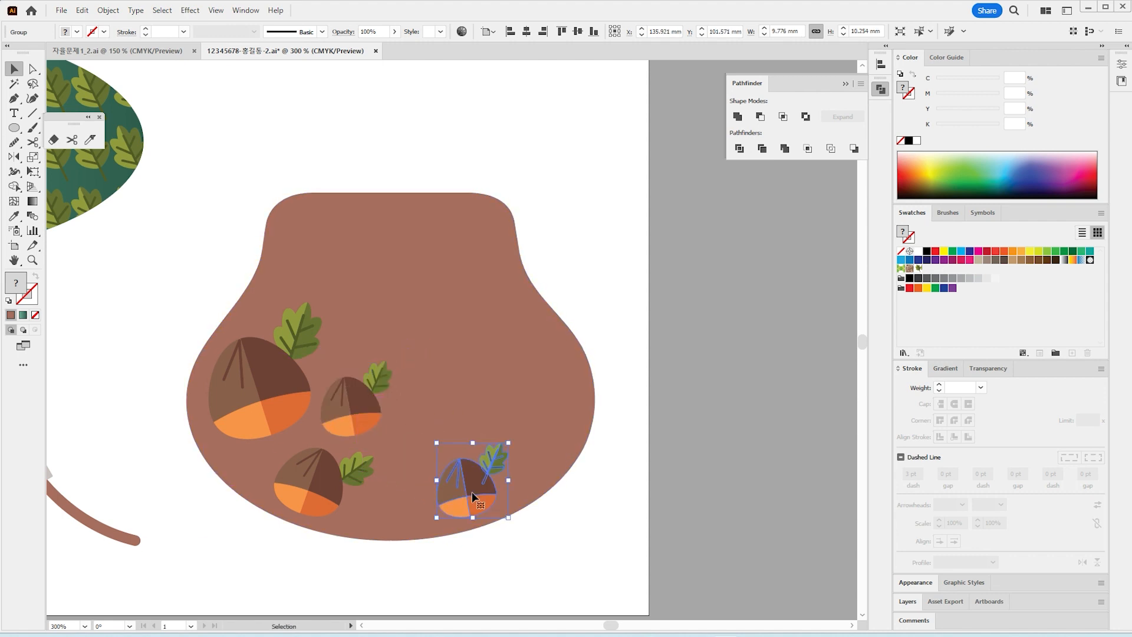
key(o)
alt+click(473, 480)
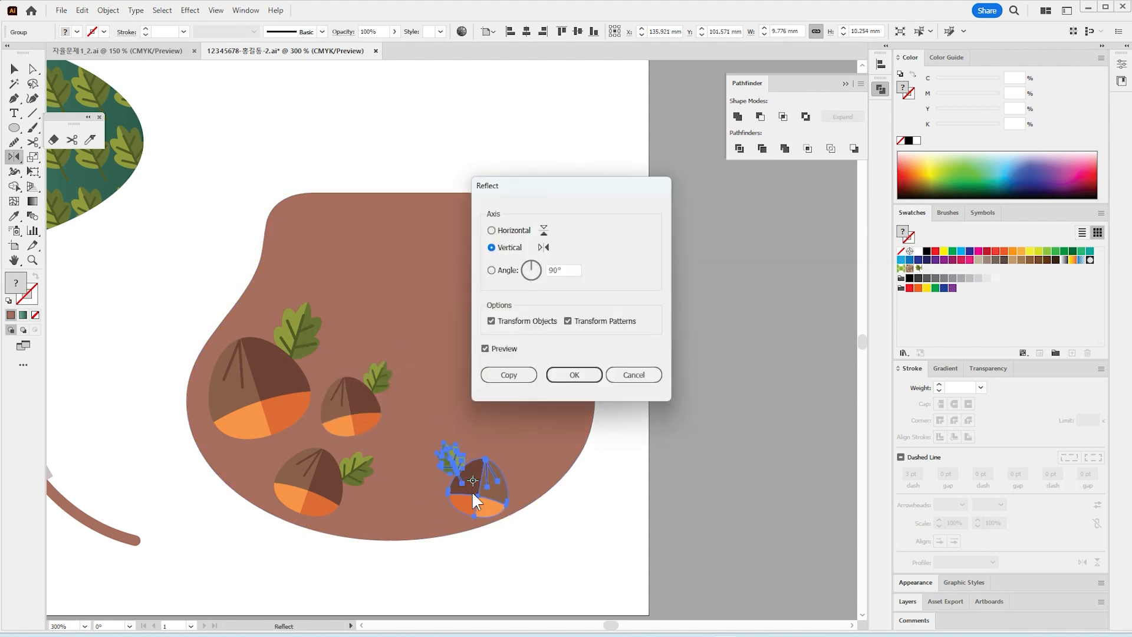
click(574, 375)
Place a larger, clockwise-tilted copy of the mirrored chestnut group over the pouch's right edge
key(v)
drag(507, 513, 622, 522)
drag(522, 434, 512, 419)
click(600, 458)
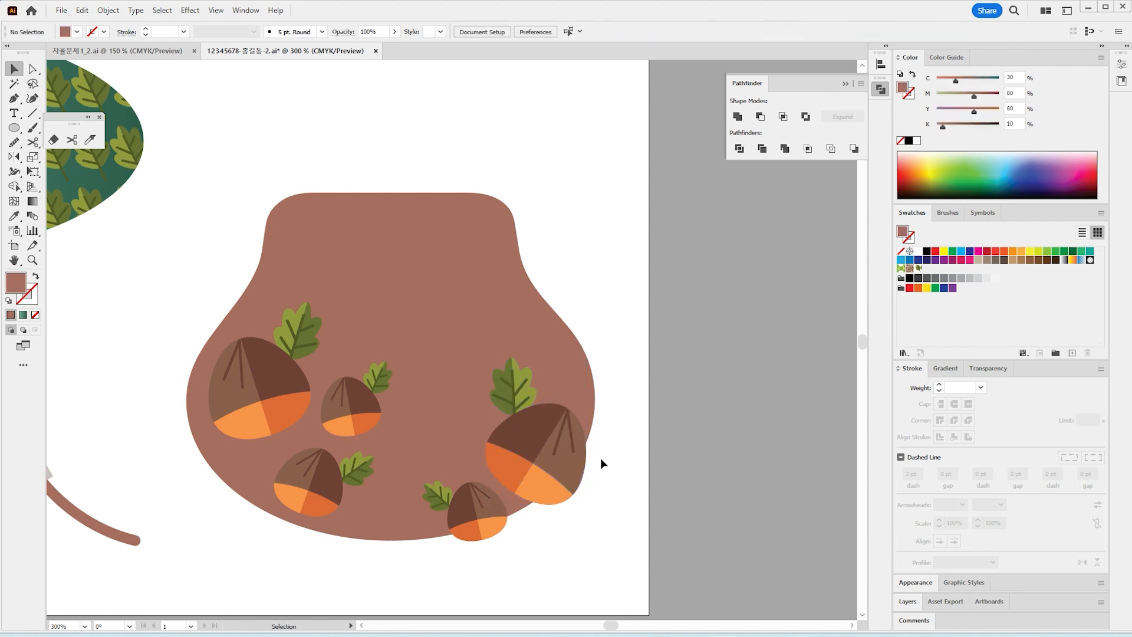
Set the opacity of the two smallest chestnut groups to 50%
click(349, 415)
shift+click(454, 512)
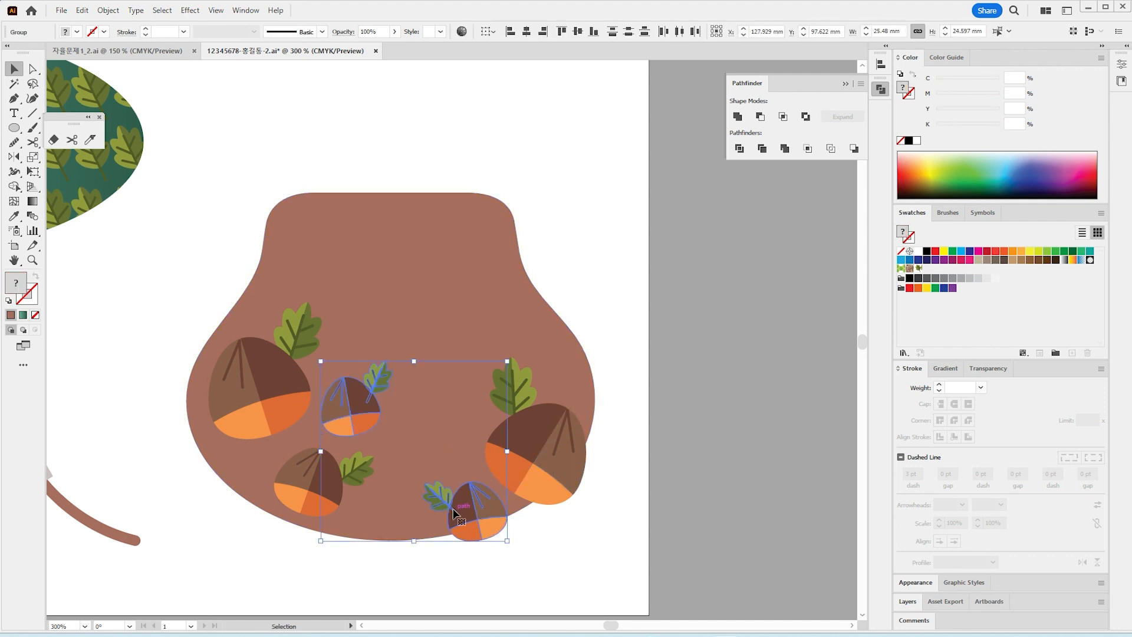
click(376, 32)
text(20==)
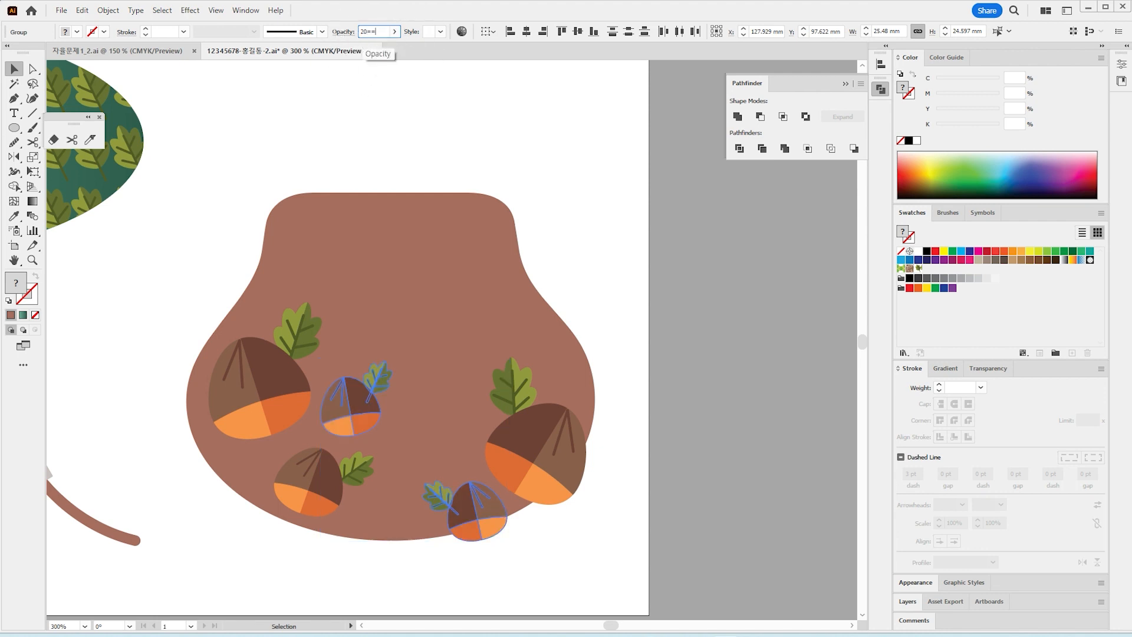
key(Return)
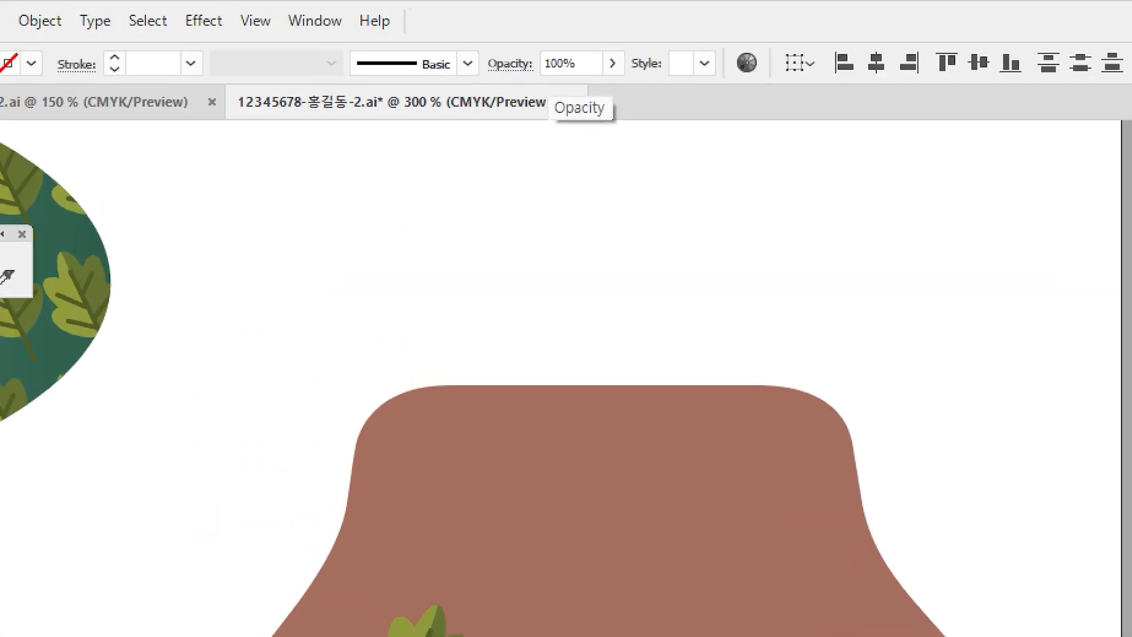
mouse_move(588, 70)
mouse_down()
mouse_move(595, 33)
mouse_move(570, 93)
mouse_up()
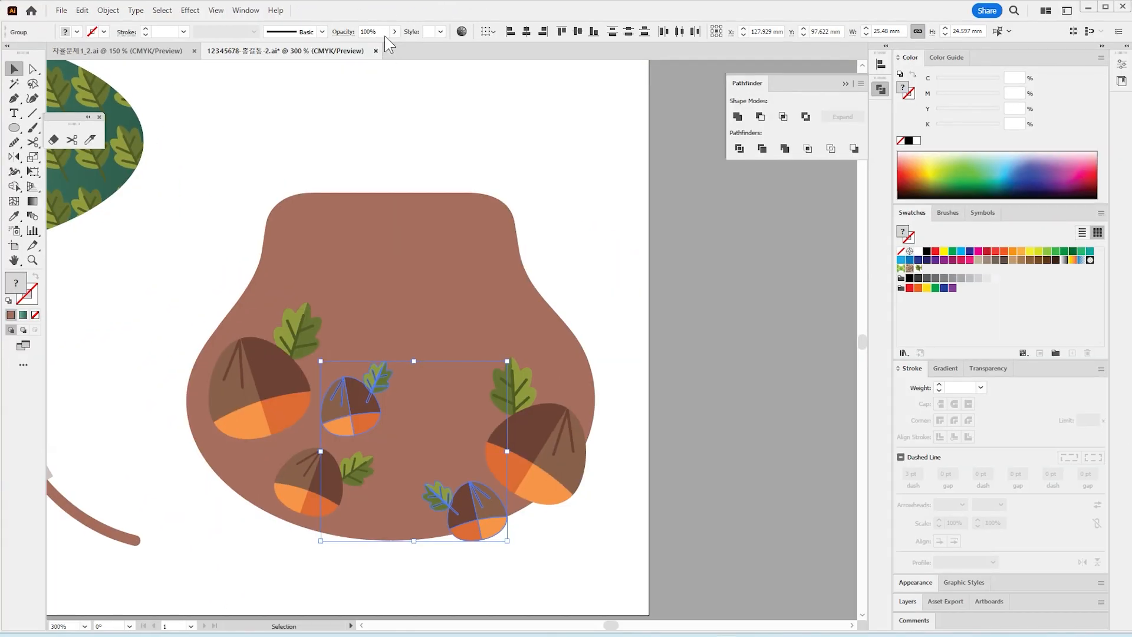
click(567, 63)
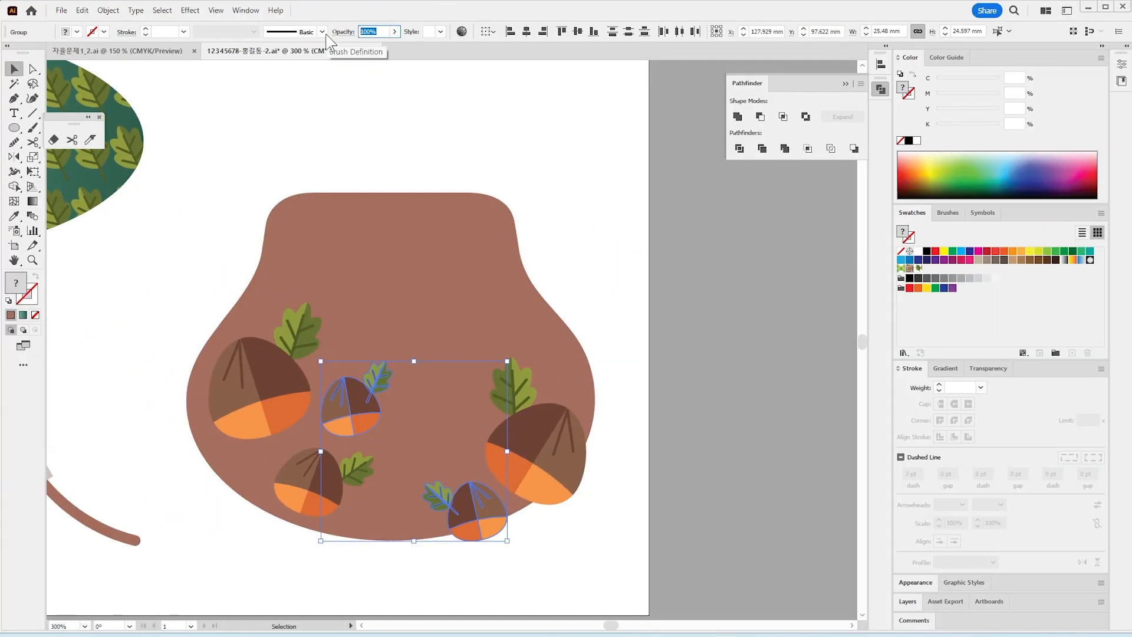
text(50)
key(Return)
click(723, 439)
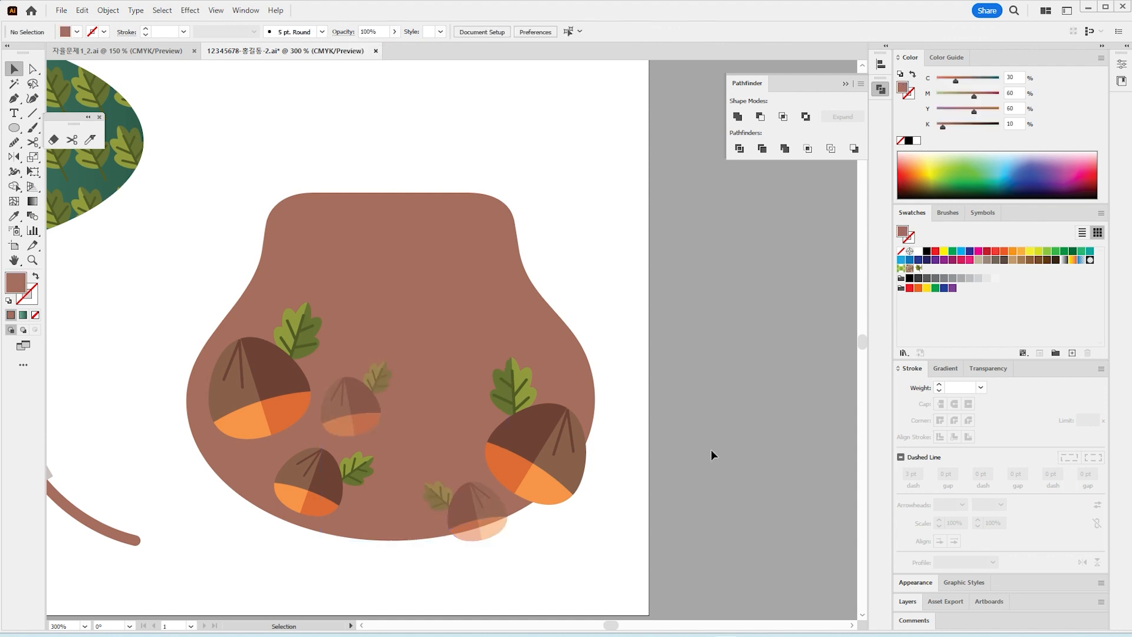
Create an offset path inside the pouch shape with an offset of -2 mm and miter joins
click(454, 284)
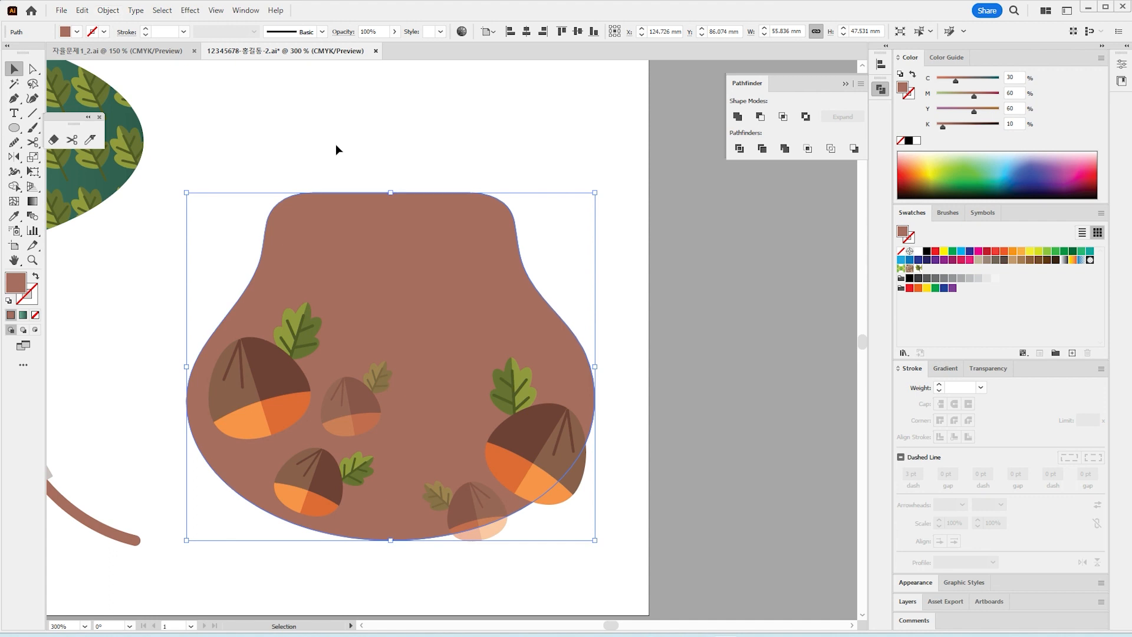
click(108, 10)
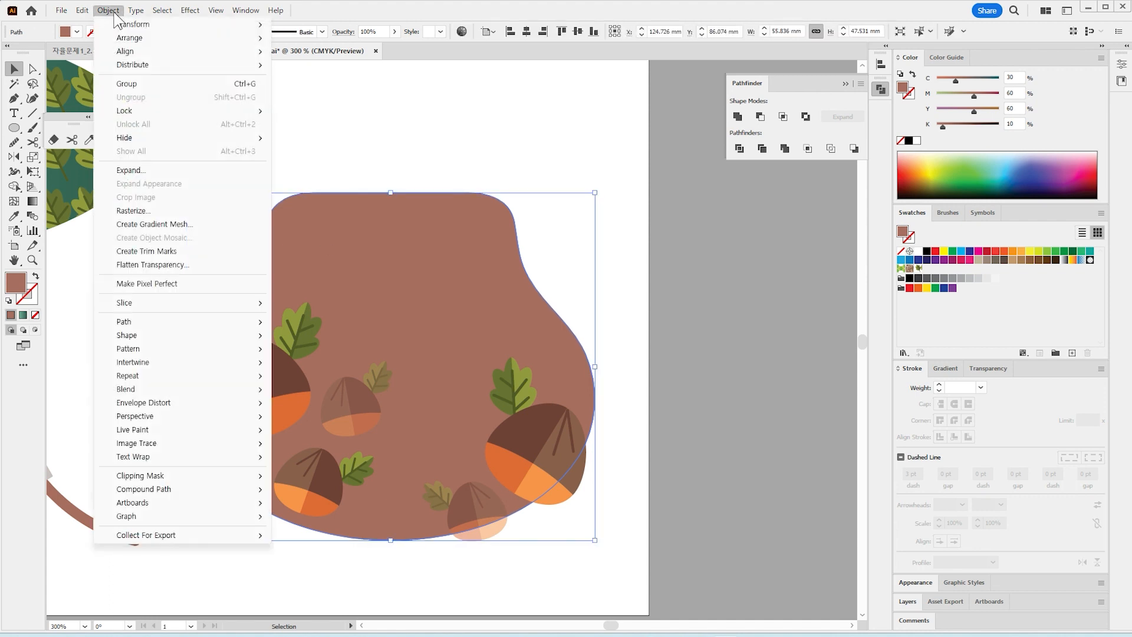
mouse_move(177, 321)
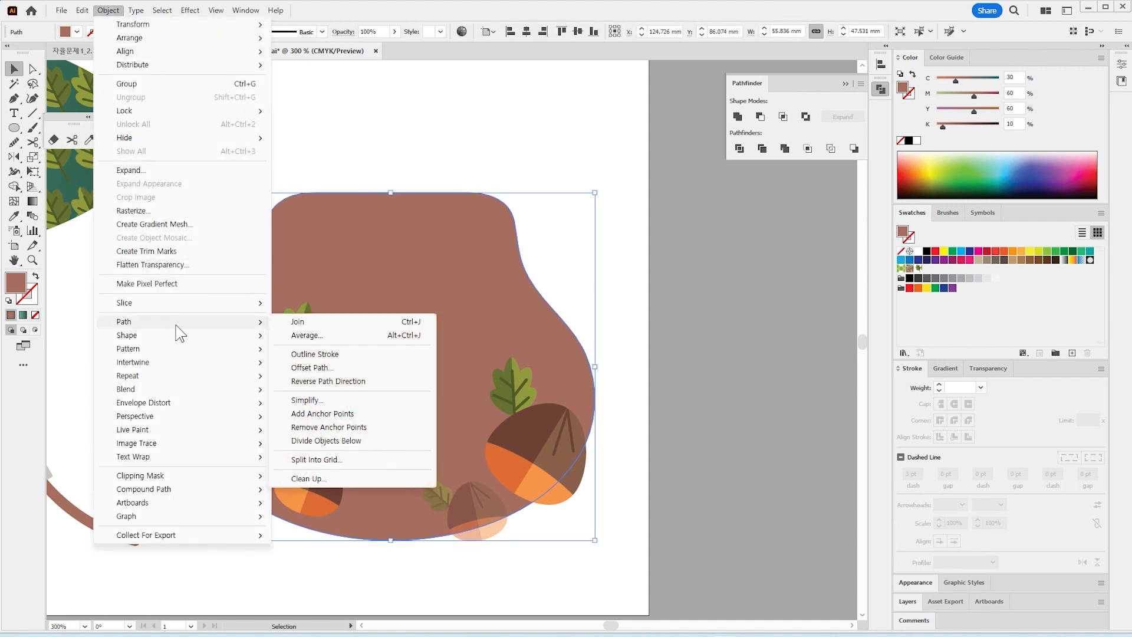
click(341, 367)
text(-2)
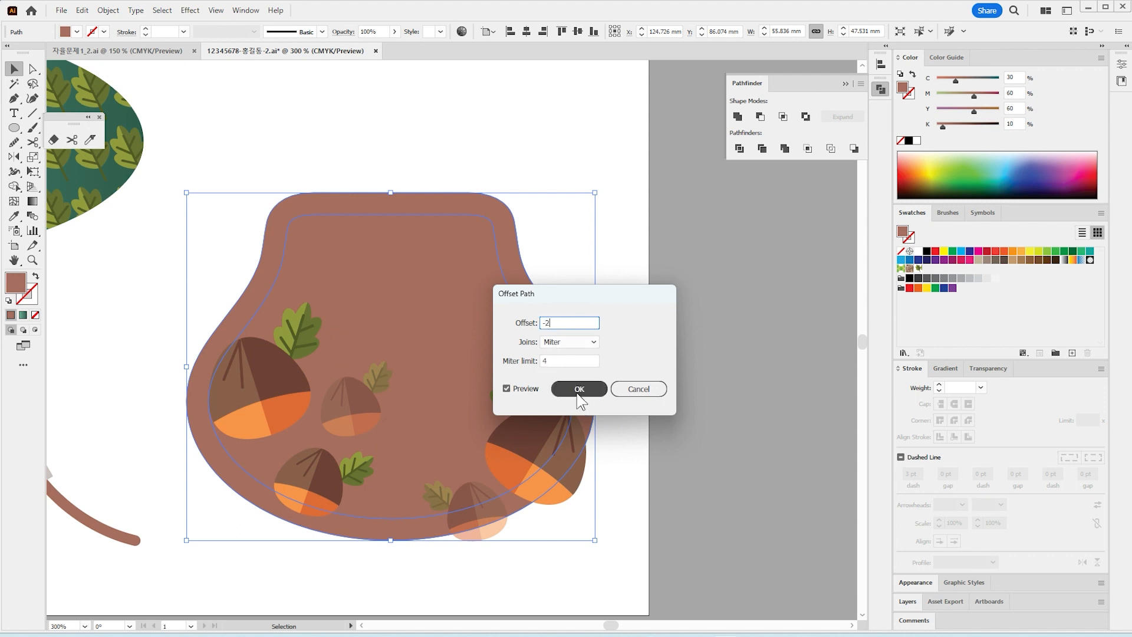
click(578, 391)
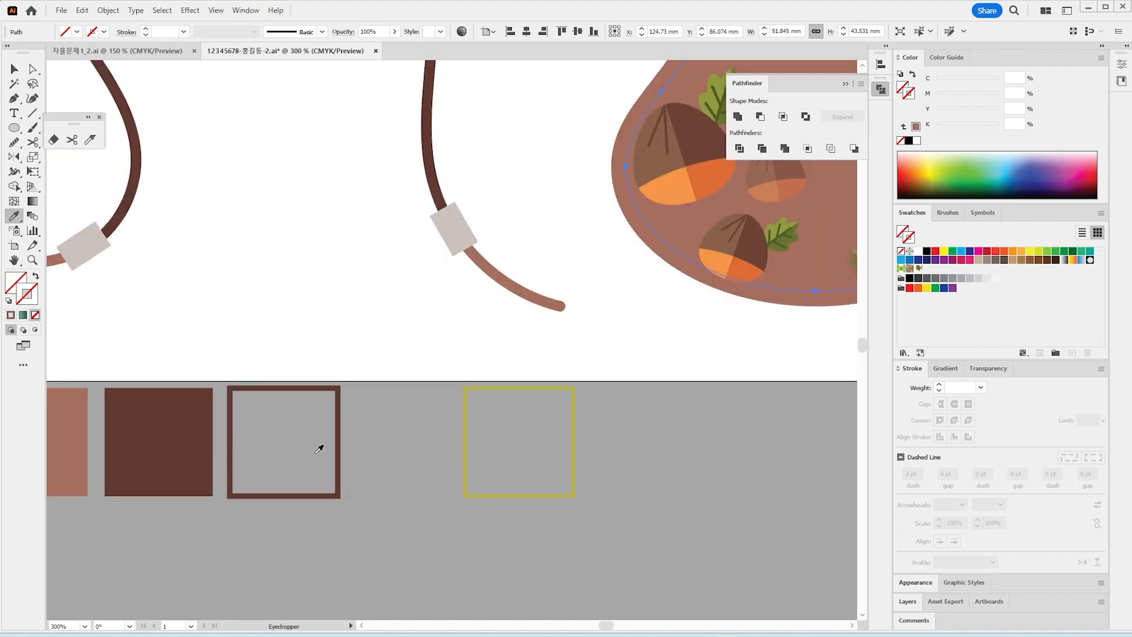
Give the offset path no fill and the sampled dark-brown 1 pt stroke, dashed with 3 pt dashes
shift+click(194, 458)
drag(610, 363, 187, 450)
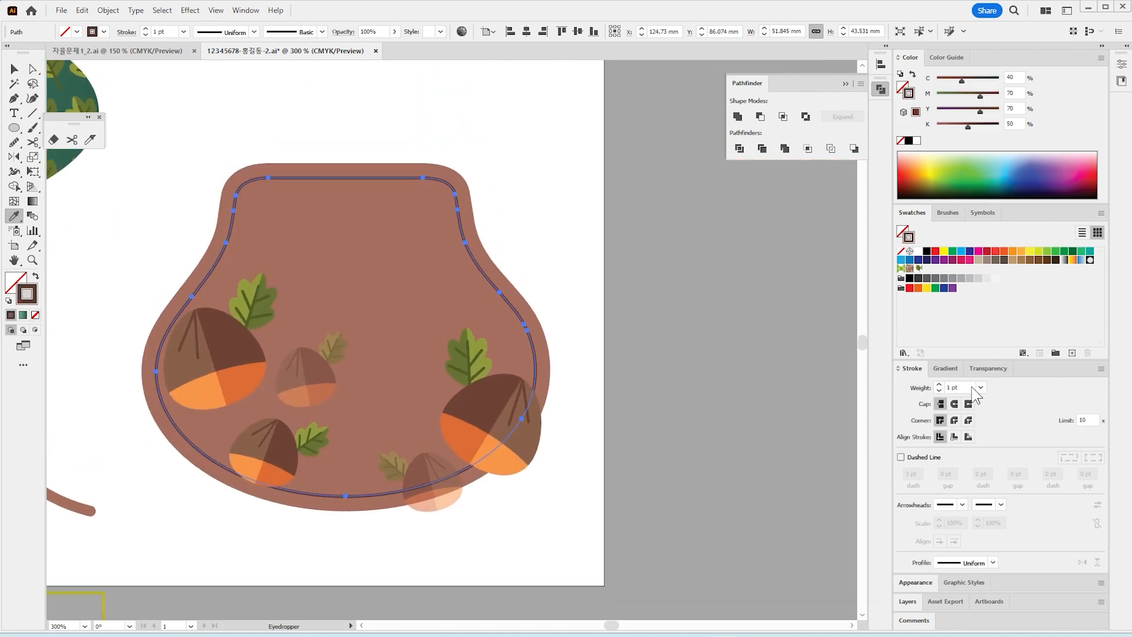
click(915, 459)
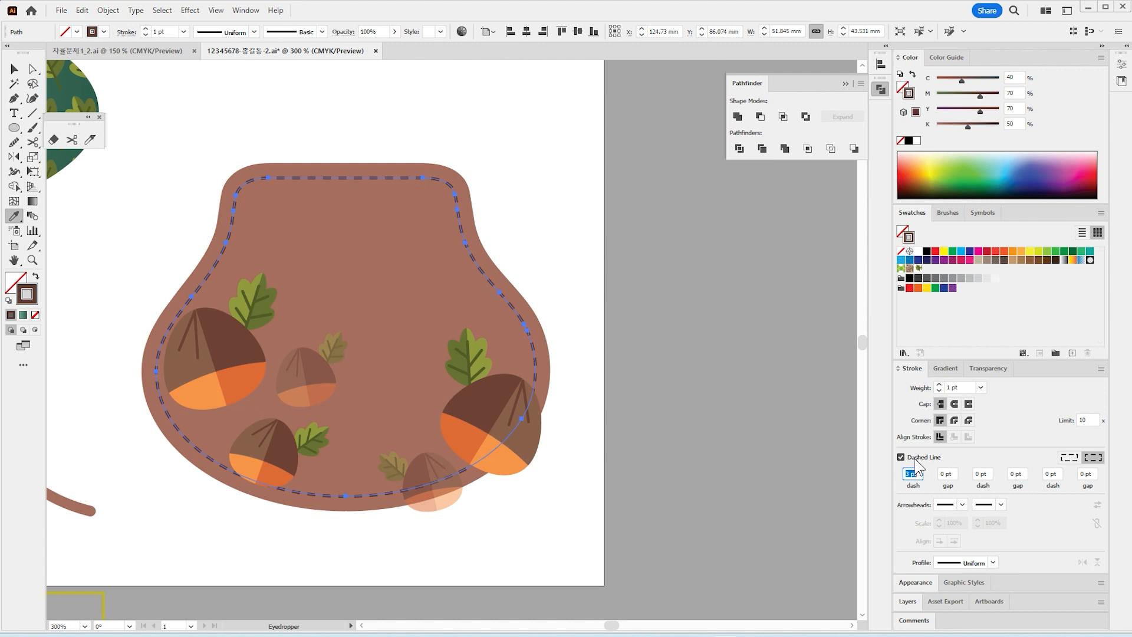
click(14, 69)
click(672, 479)
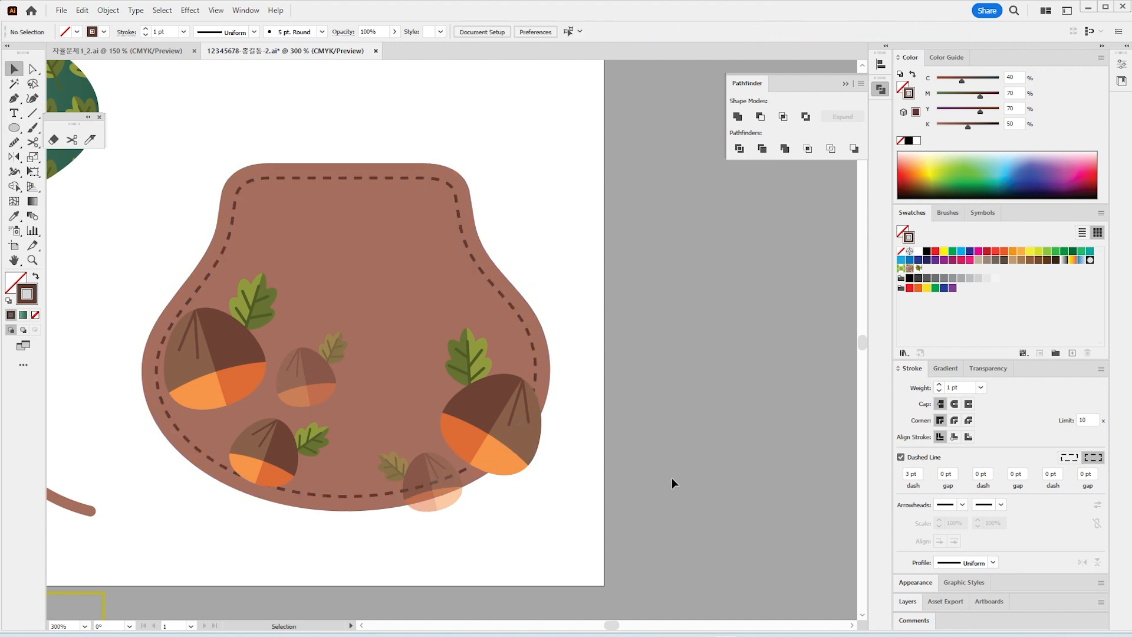
Bring the dashed stitch path to the front, above the chestnut groups
click(532, 377)
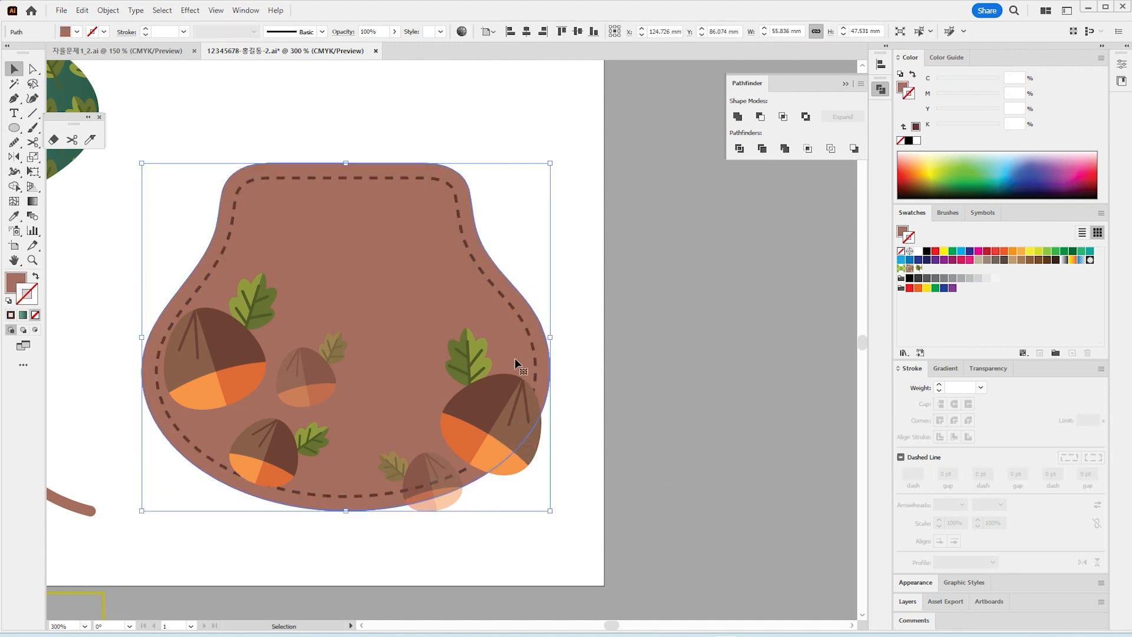
right_click(526, 328)
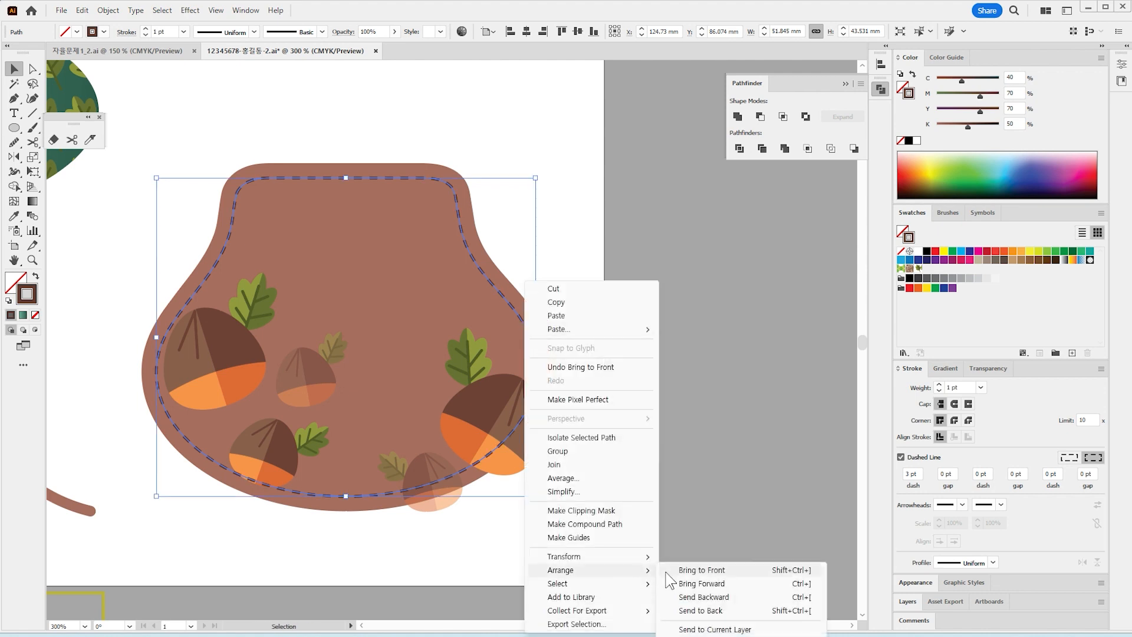
click(684, 570)
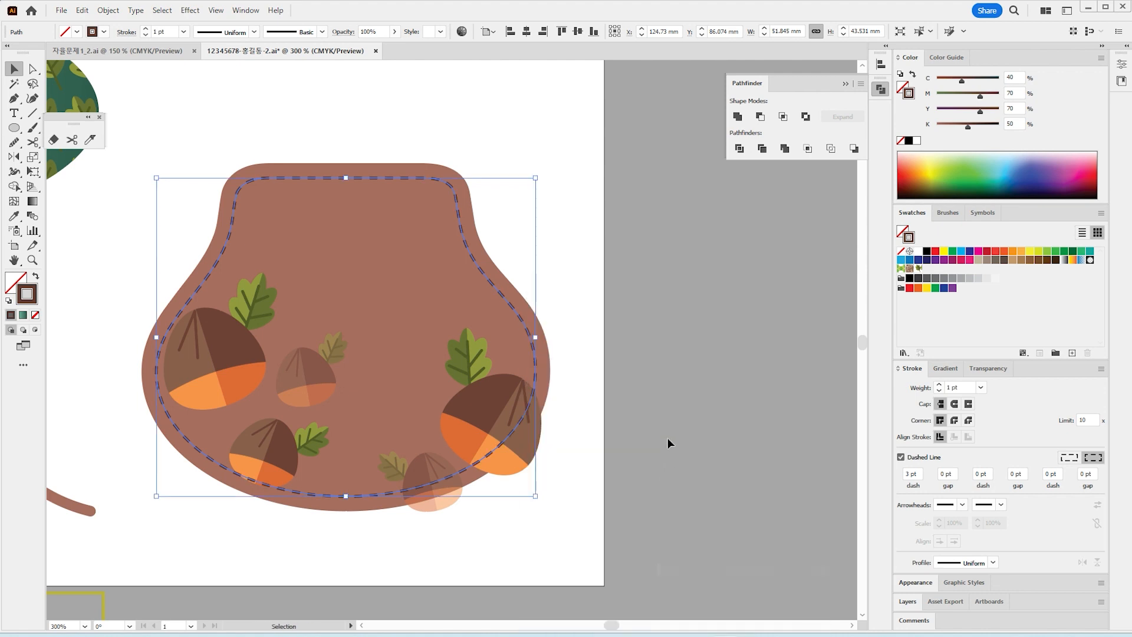
Paste a copy of the pouch shape directly behind it and shift the copy down about 0.9 mm
click(321, 210)
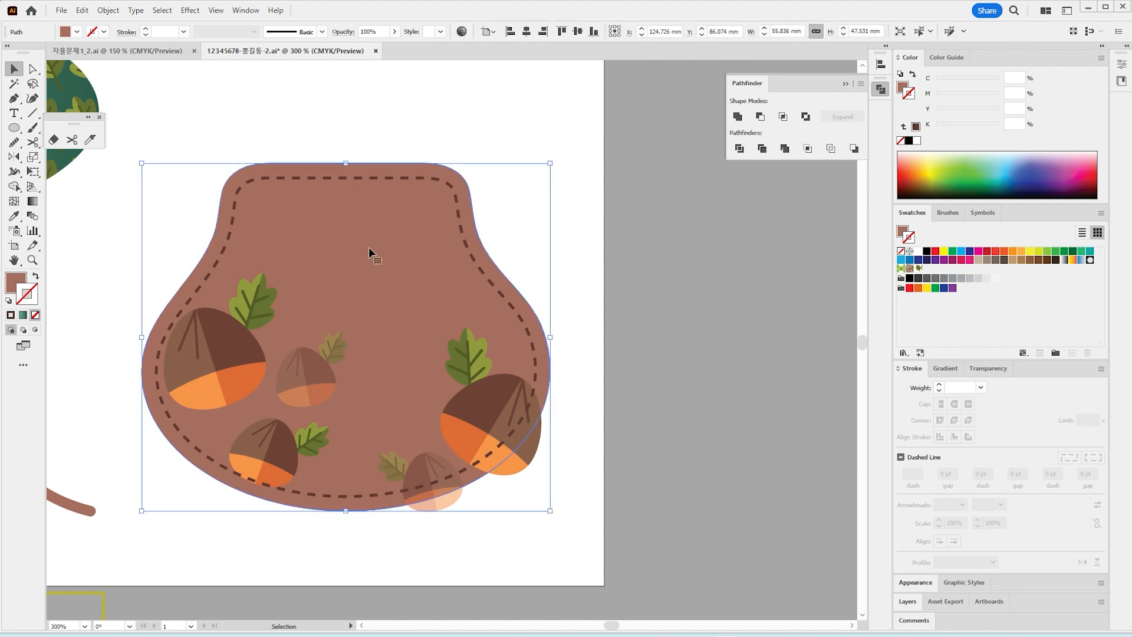
key(a)
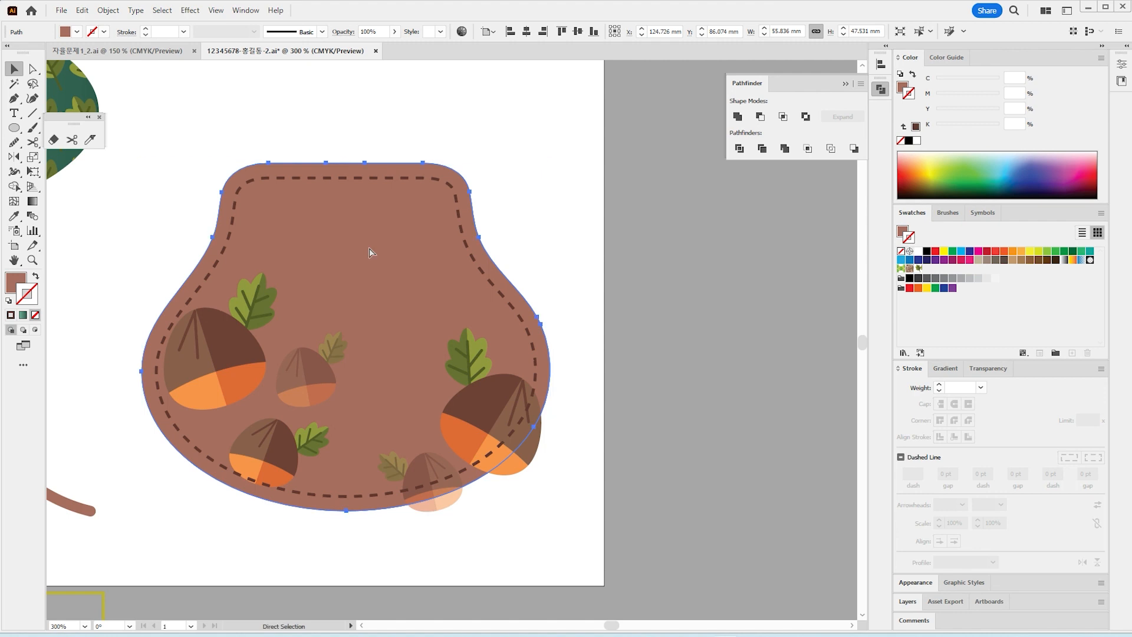
key(v)
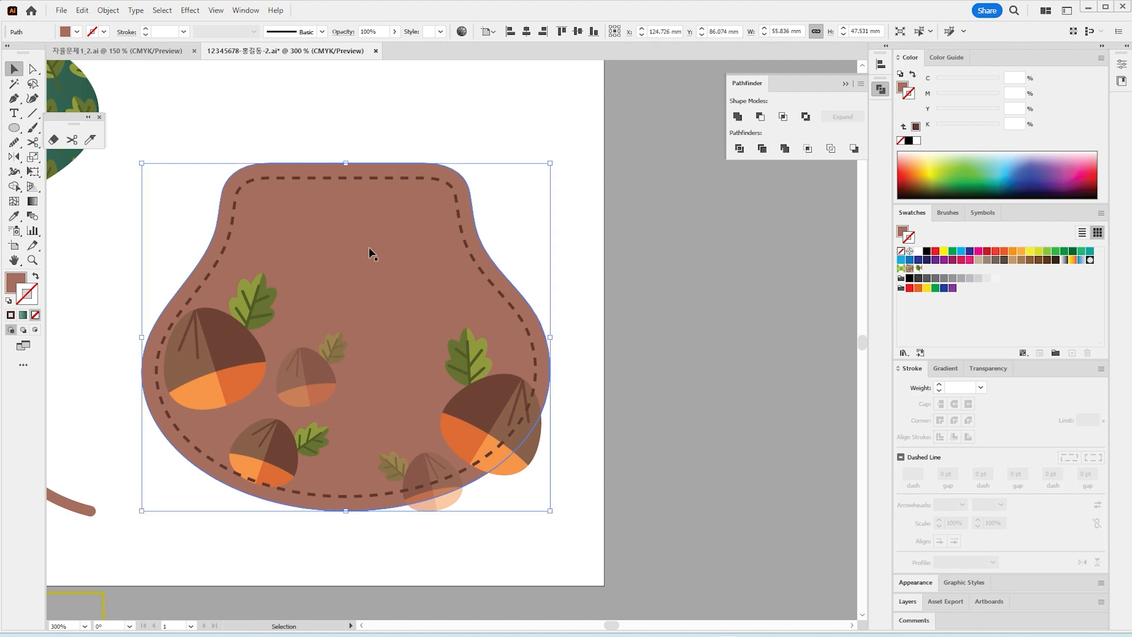
key(Down)
key(Down)
key(Down)
key(Down)
key(Down)
key(Down)
key(Down)
key(Down)
key(Down)
key(Down)
key(Down)
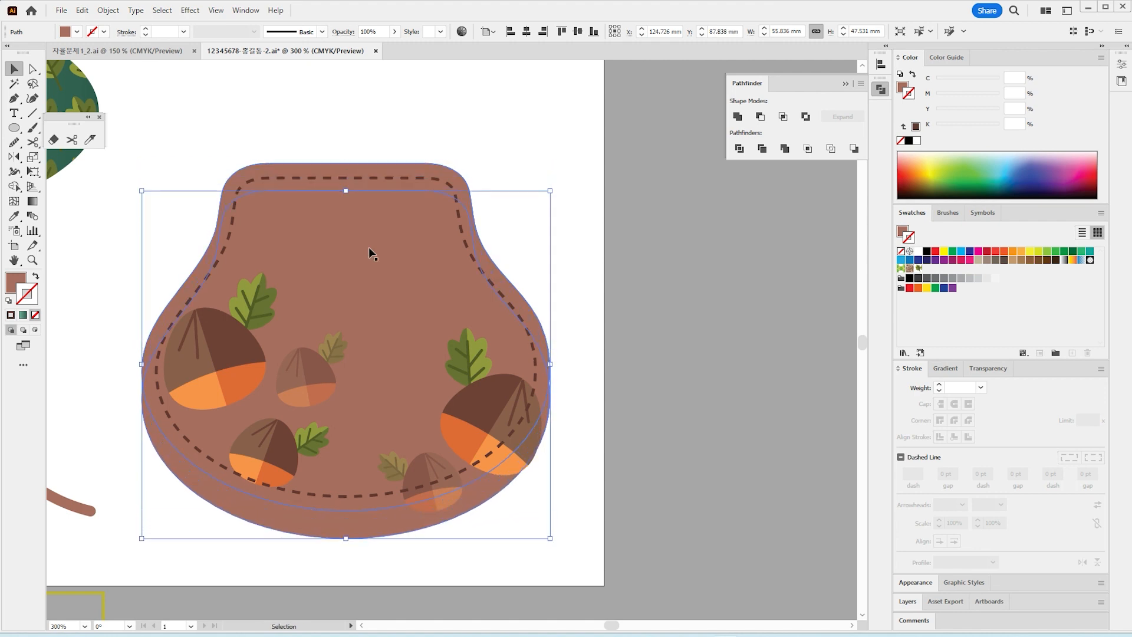
key(Up)
key(Up)
key(Up)
key(Up)
key(Up)
key(Up)
key(Up)
key(Up)
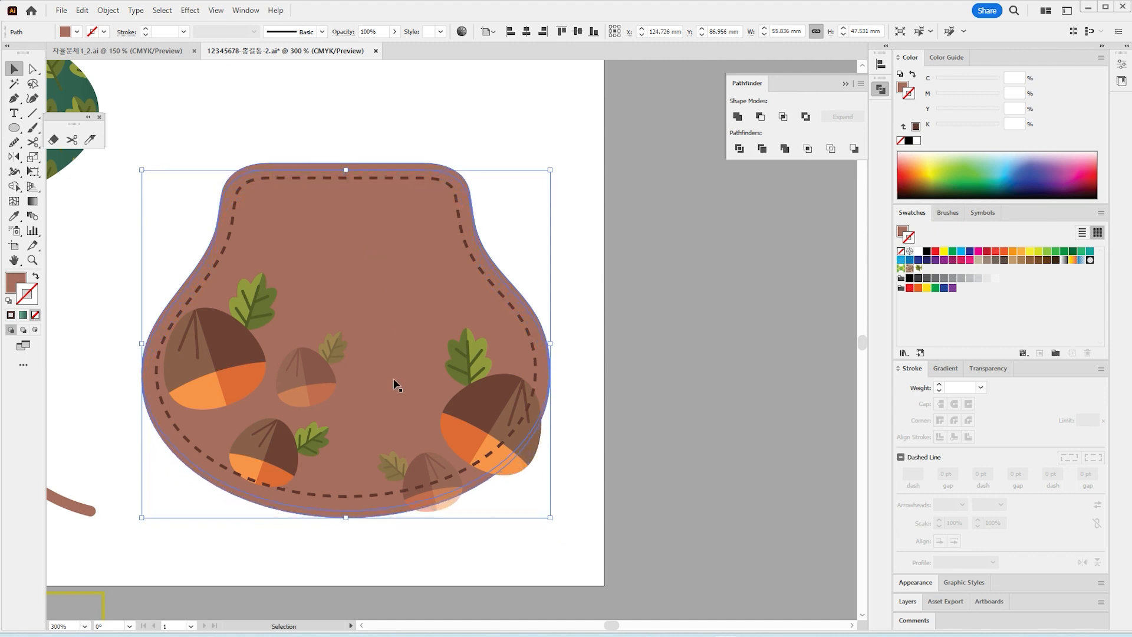
Fill the rear pouch copy with the dark brown sampled from the filled reference square and nudge it down about 0.2 mm
drag(394, 384, 466, 313)
click(14, 216)
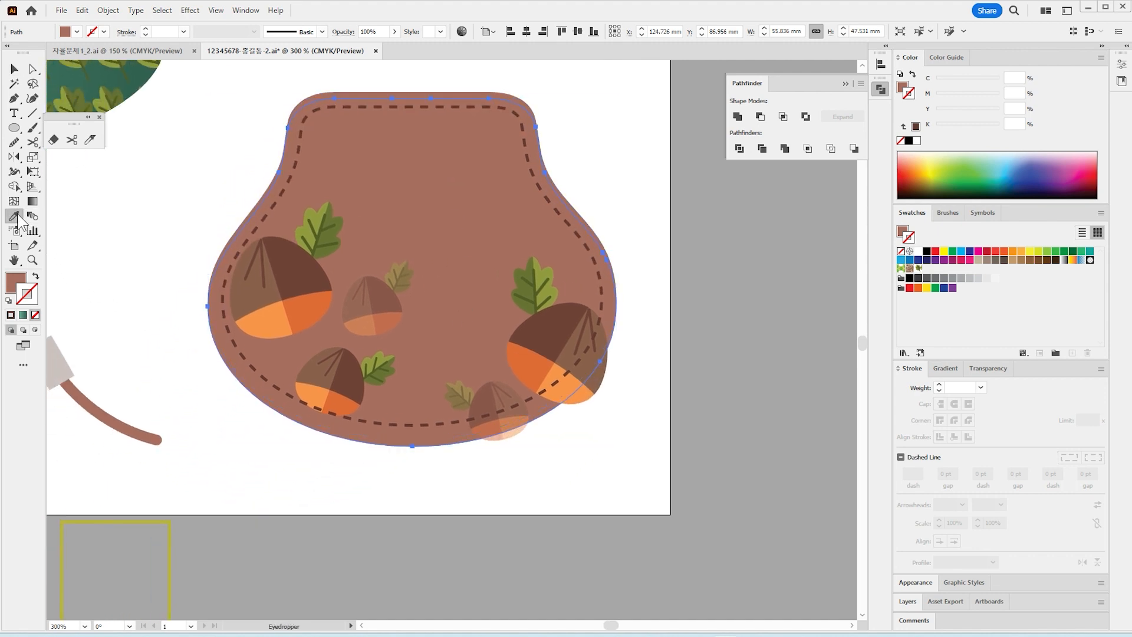
scroll(252, 488, left, 6)
scroll(252, 488, down, 2)
click(246, 436)
scroll(629, 361, up, 2)
scroll(629, 361, right, 6)
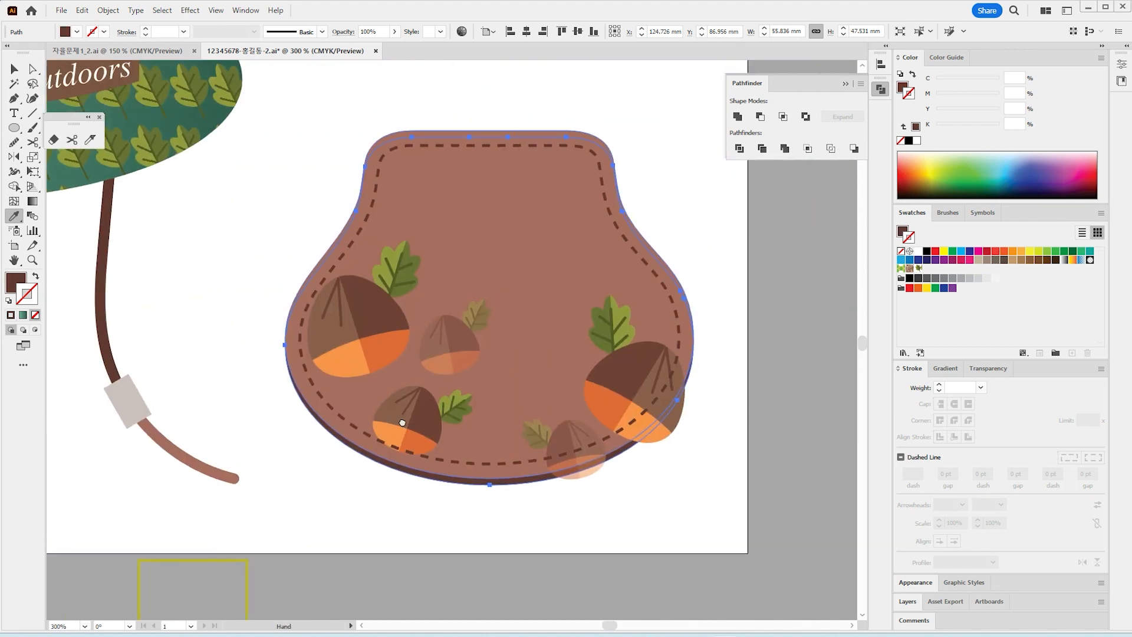
key(v)
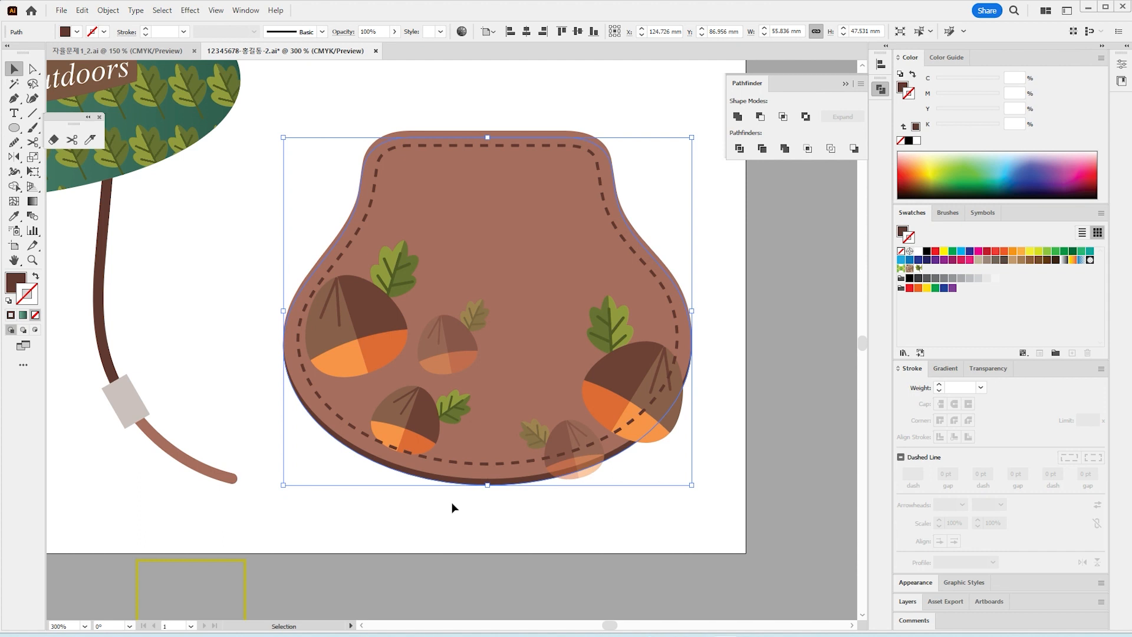
key(Down)
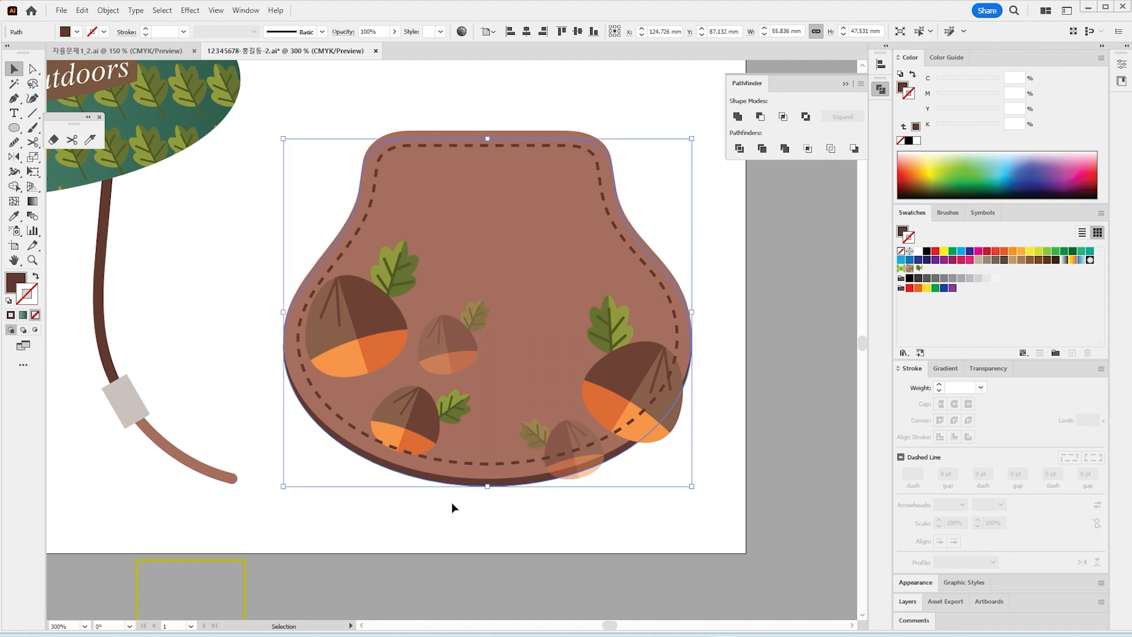
Paste a copy of the dark-brown pouch layer behind it and shift the copy down about 3.7 mm
key(Down)
key(Down)
key(Down)
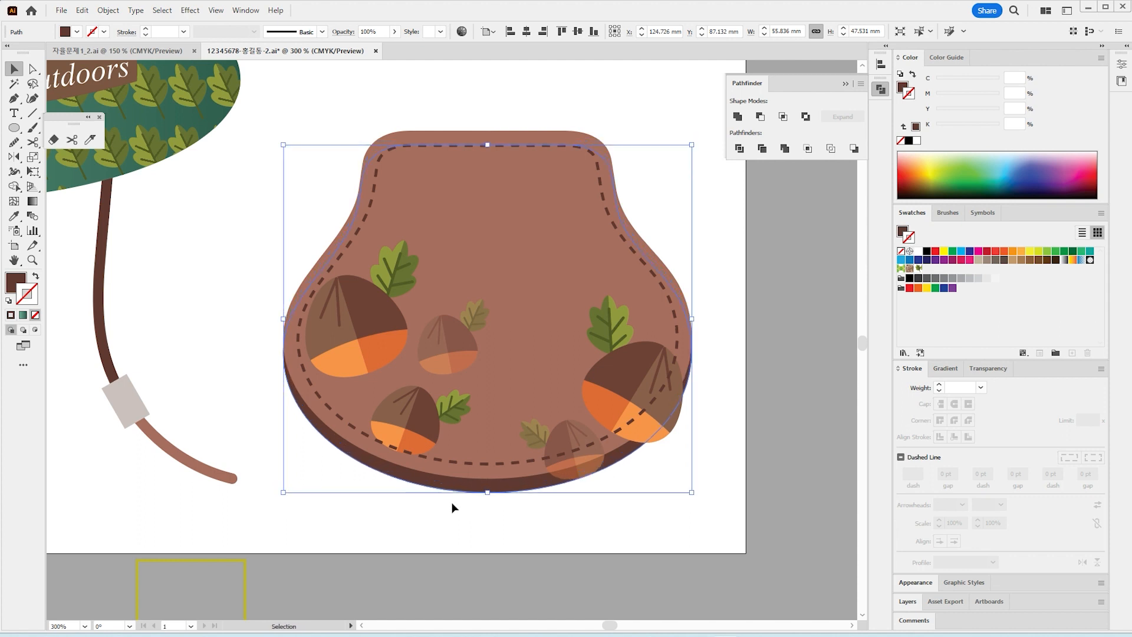
key(Down)
key(Down)
key(Down)
key(Down)
key(Down)
key(Down)
key(Down)
key(Down)
key(Down)
key(Down)
key(Down)
key(Down)
key(Down)
key(Down)
key(Down)
key(Down)
key(Down)
key(Down)
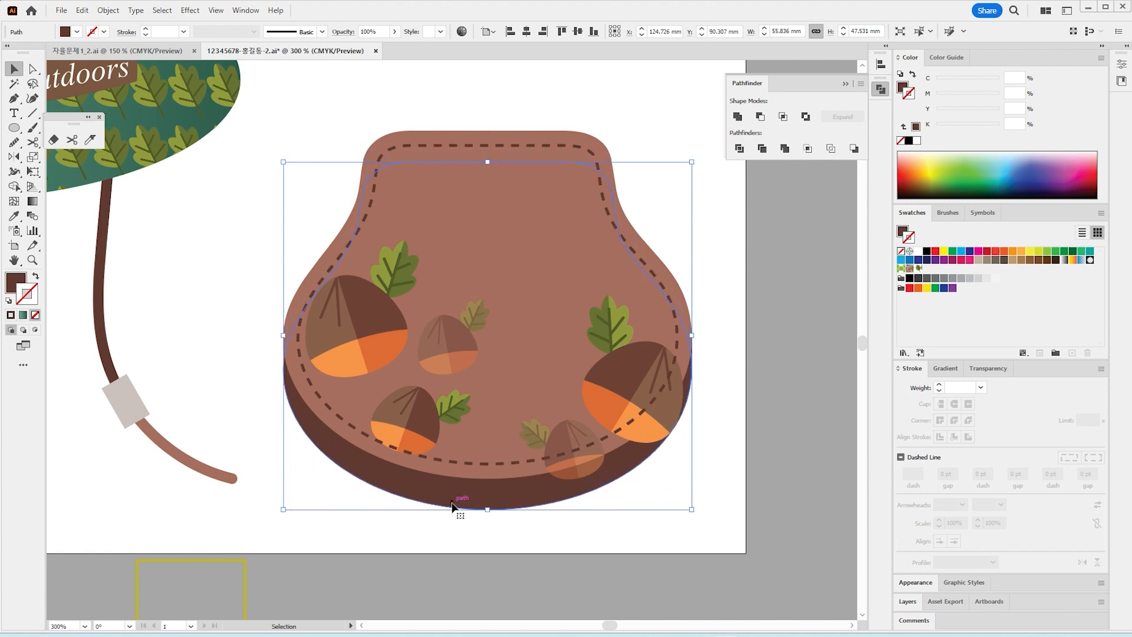
key(Down)
key(Down)
key(Down)
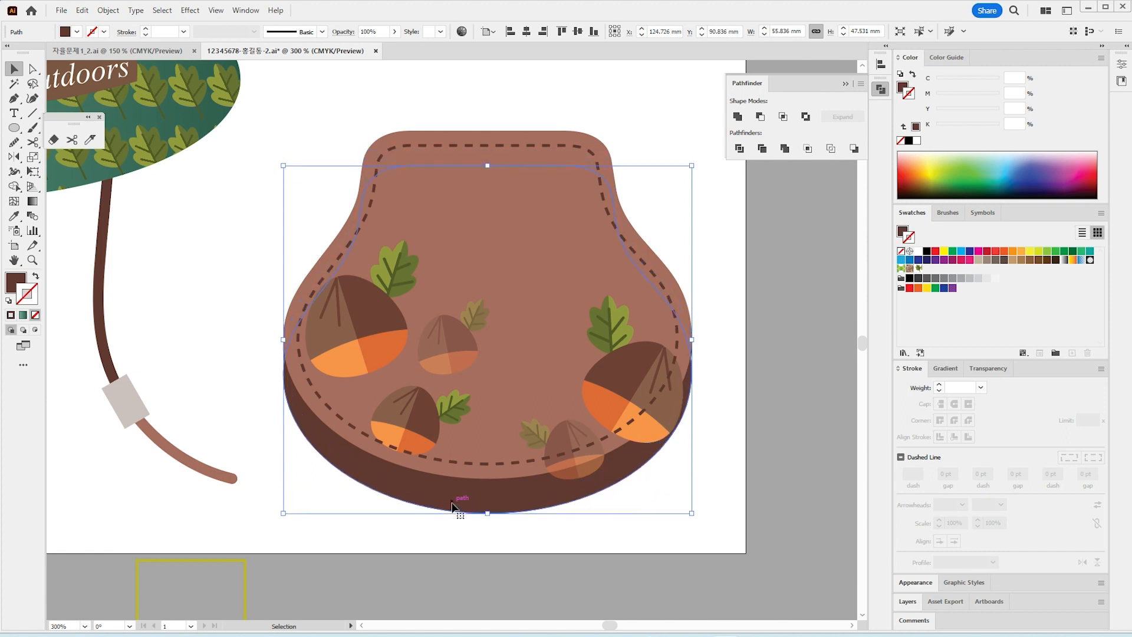
Recolor the rearmost pouch copy with the reddish-brown fill sampled from the front pouch shape, leaving nothing selected
click(14, 216)
click(460, 218)
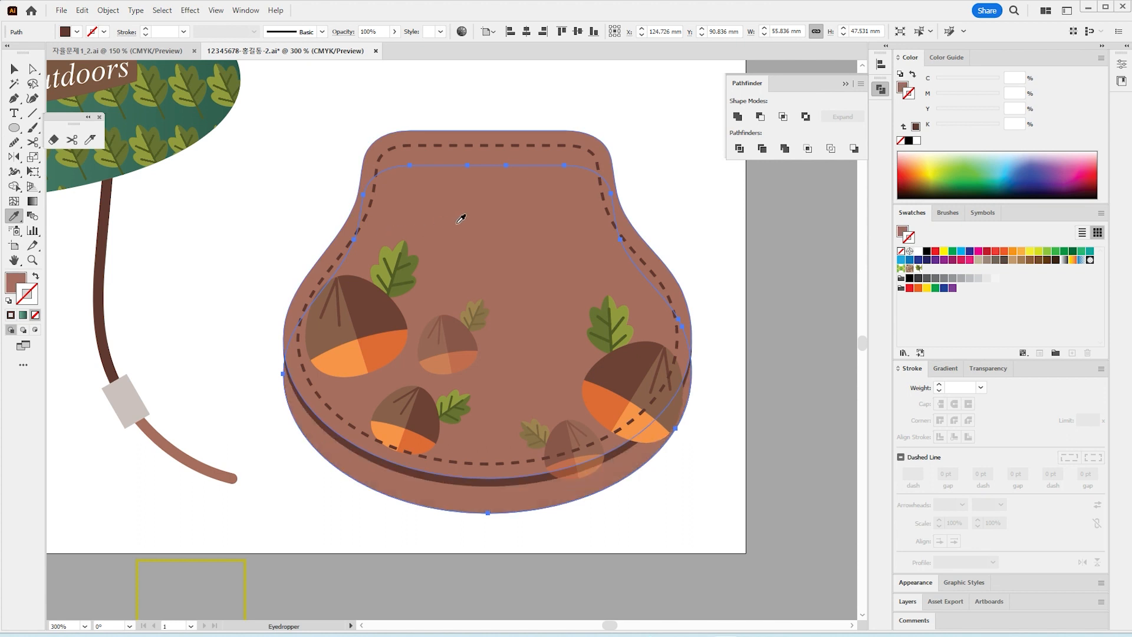
click(14, 69)
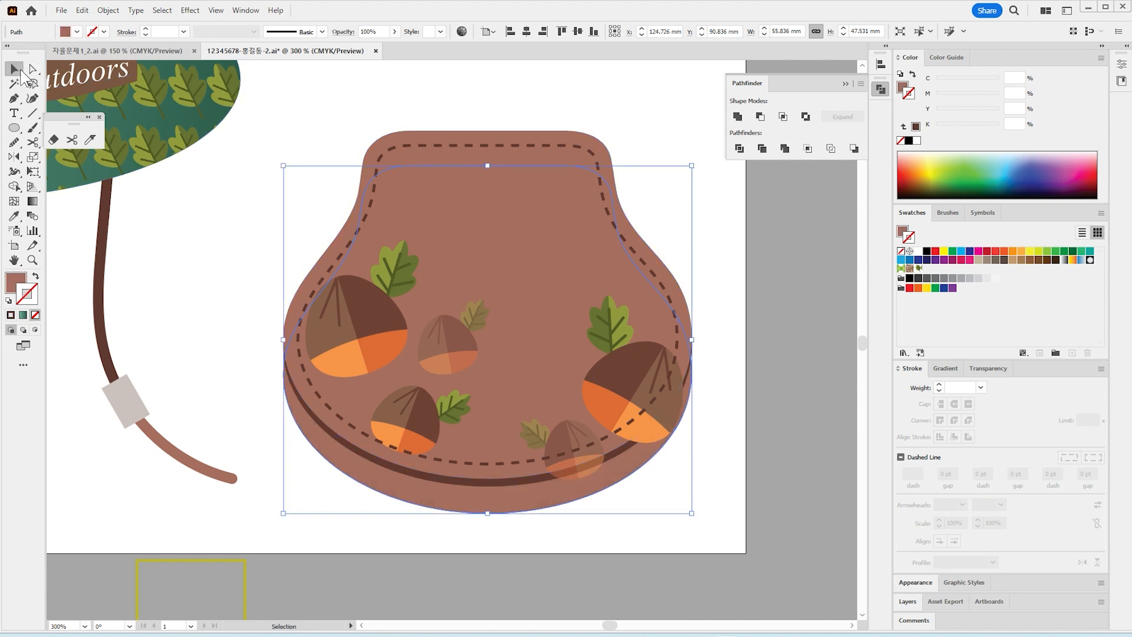
click(33, 69)
click(208, 352)
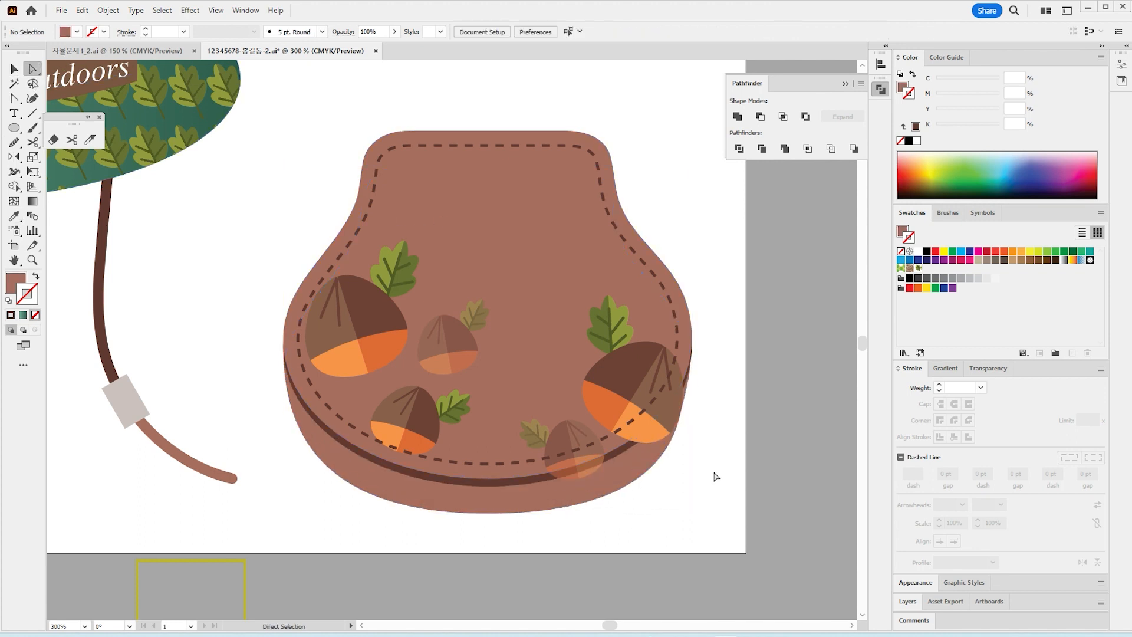
Create a path offset by -2 mm inside the rearmost pouch copy, with mitered joins
click(14, 69)
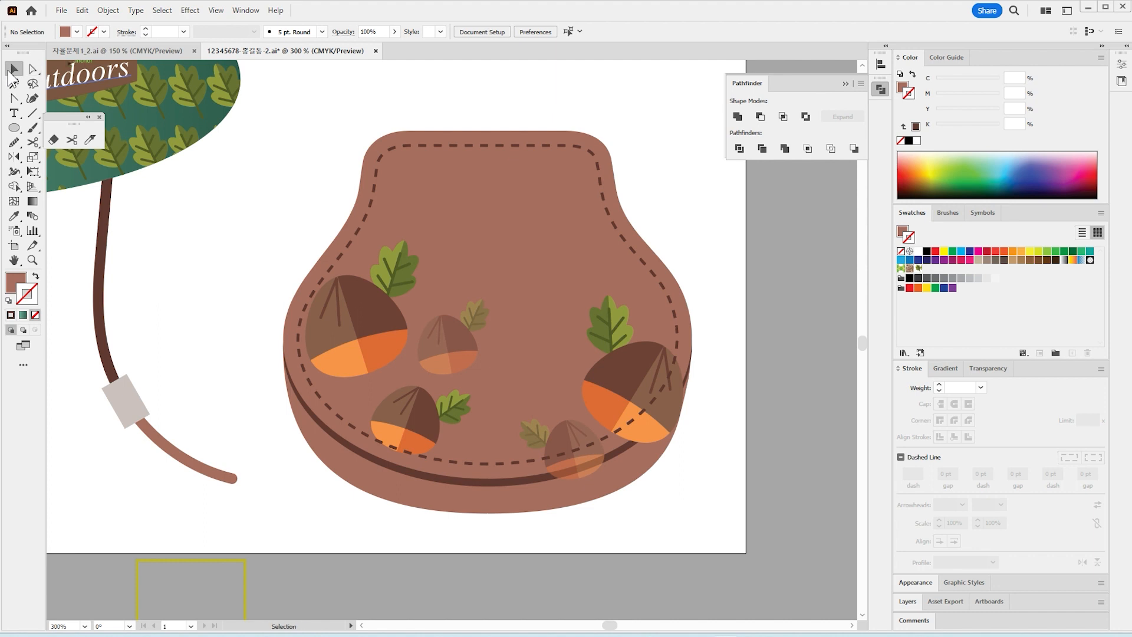
click(396, 500)
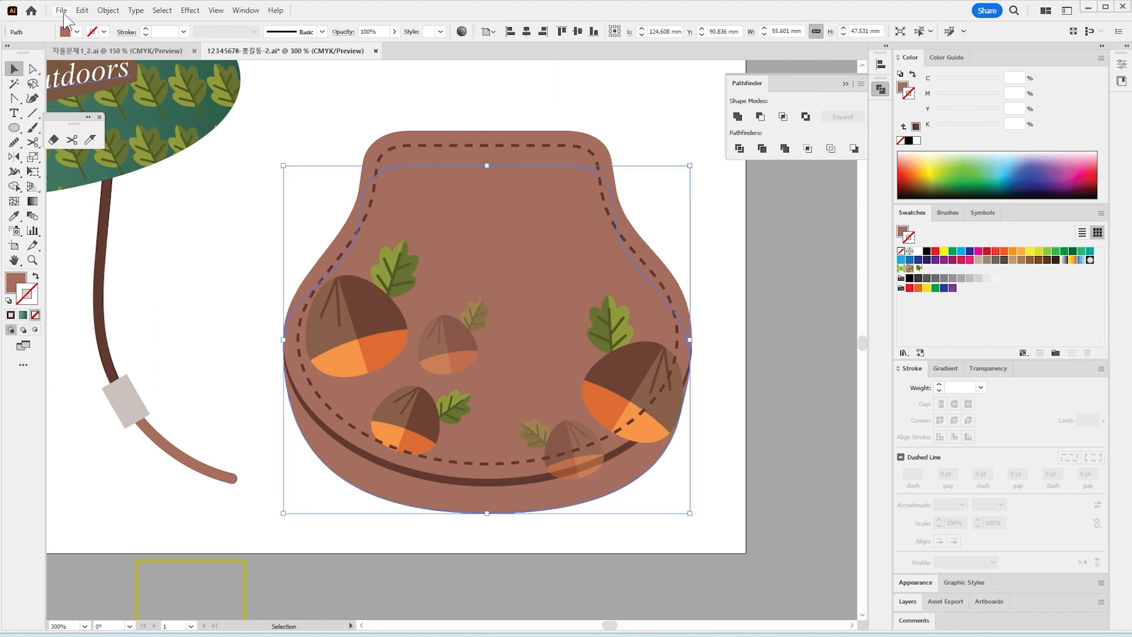
click(108, 10)
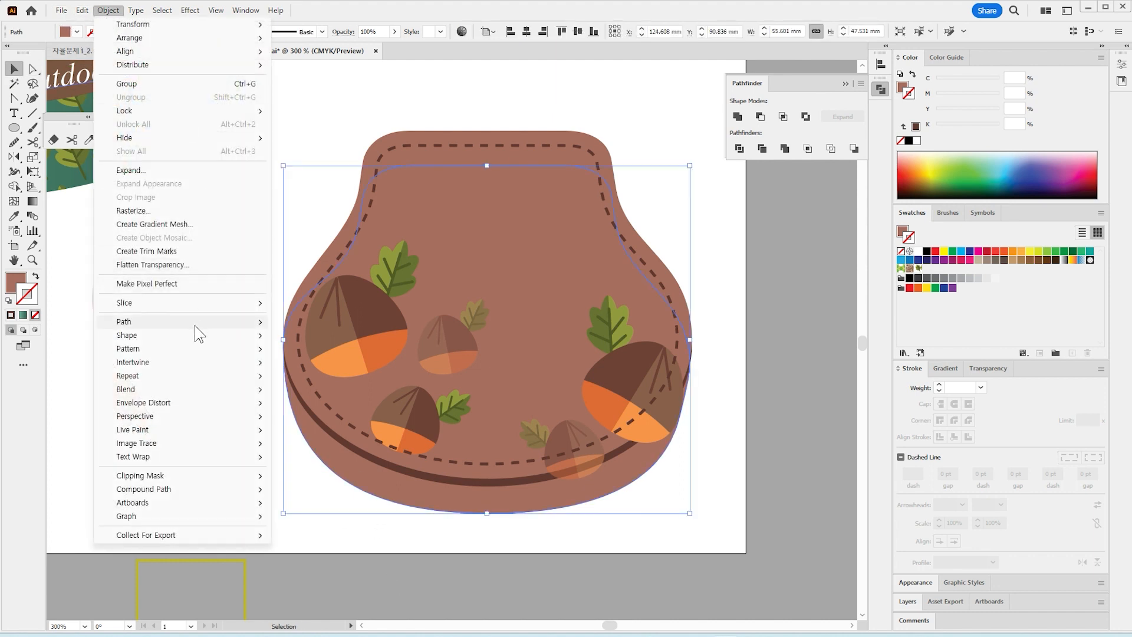
mouse_move(194, 326)
click(345, 367)
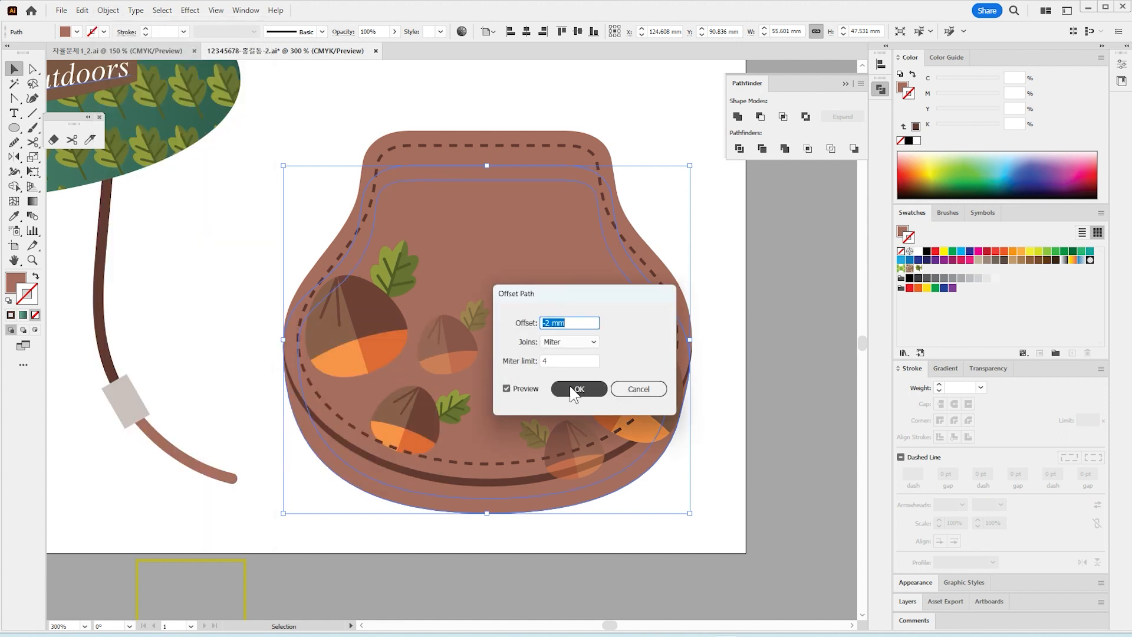
click(575, 389)
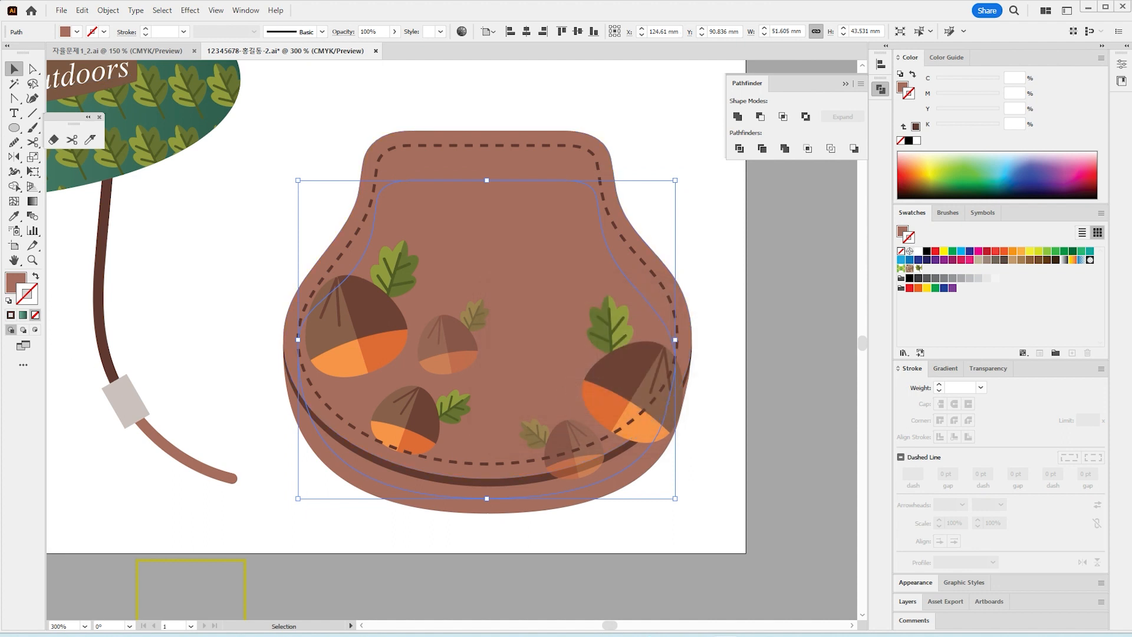
Give the inner offset path the dashed dark-brown stroke sampled from the front pouch's stitching, leaving nothing selected
key(i)
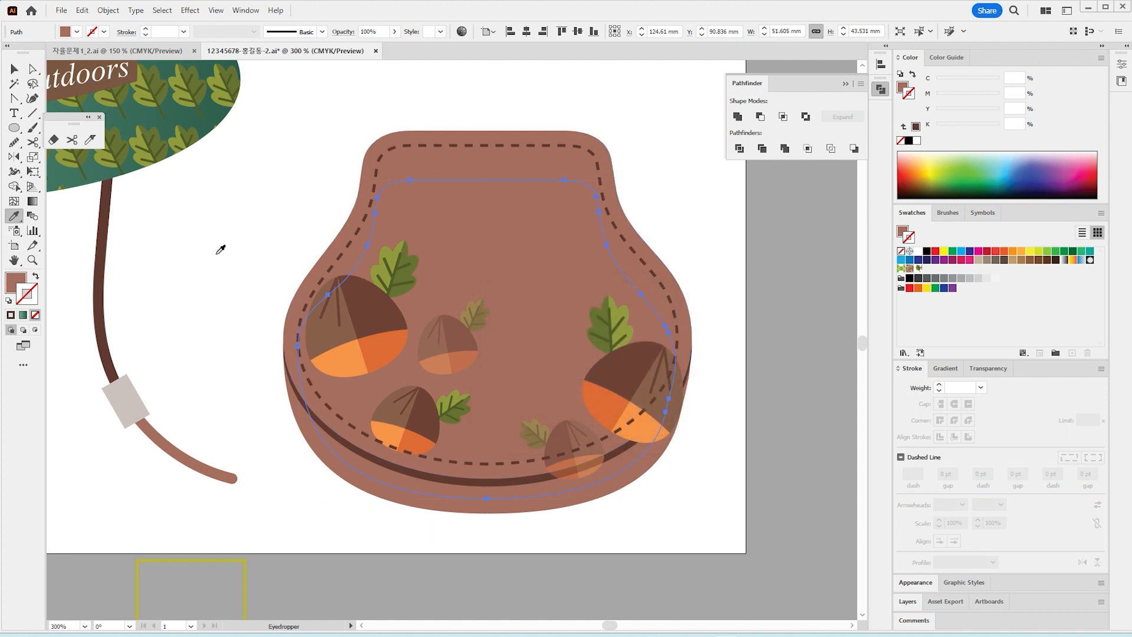
click(342, 258)
click(14, 69)
click(654, 544)
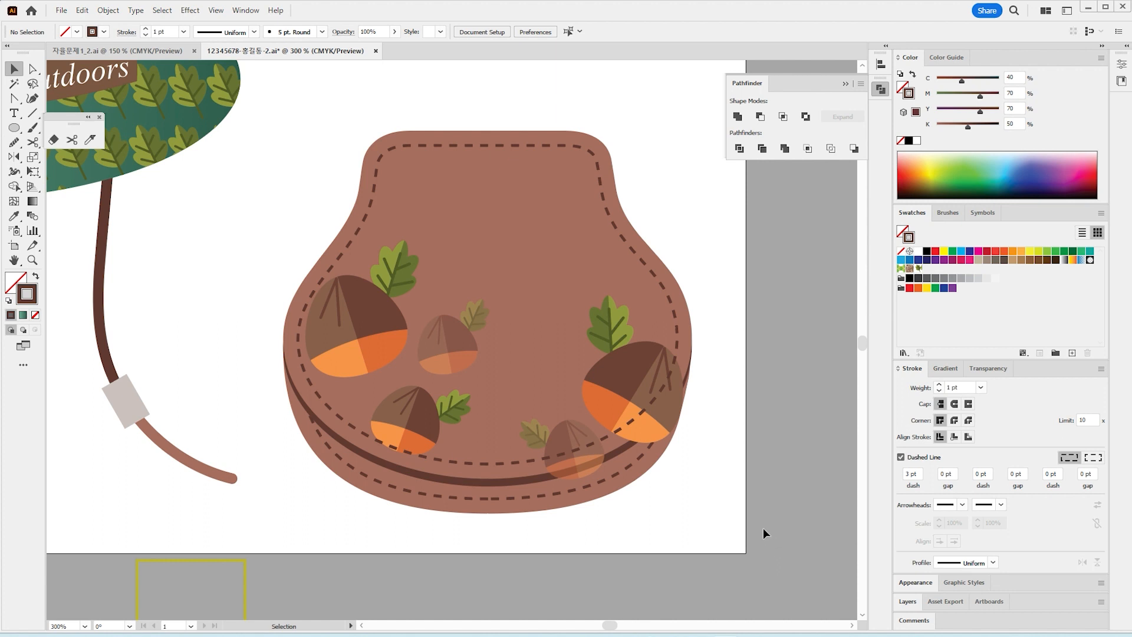
click(640, 378)
click(452, 335)
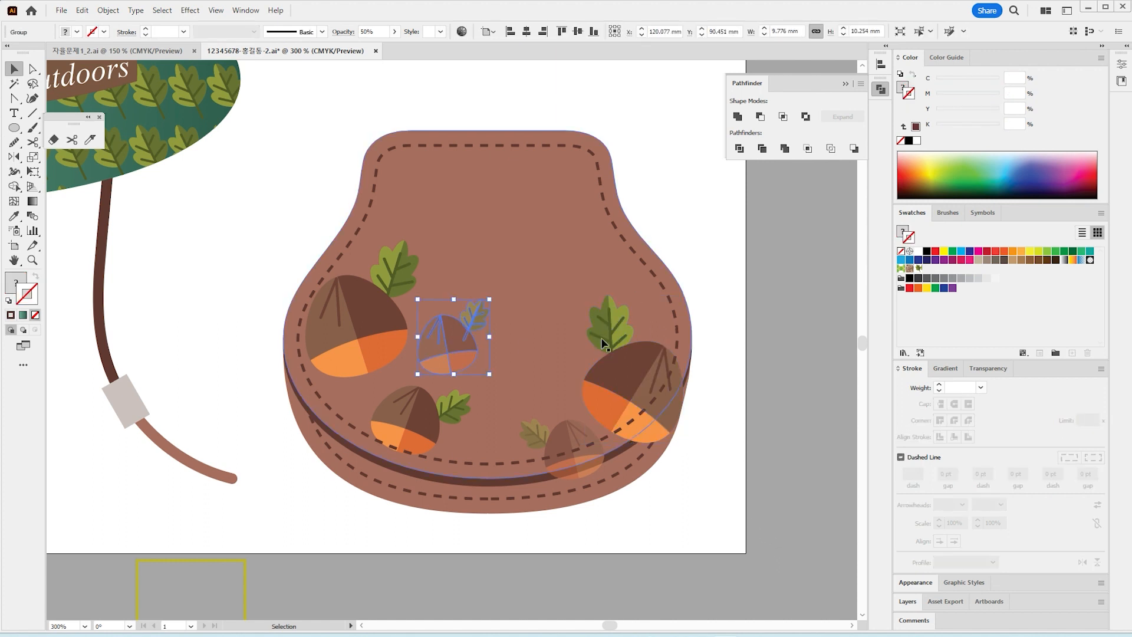
click(736, 238)
Duplicate the front pouch shape in place and bring the copy to the front of all artwork
drag(491, 236, 536, 183)
key(ctrl+z)
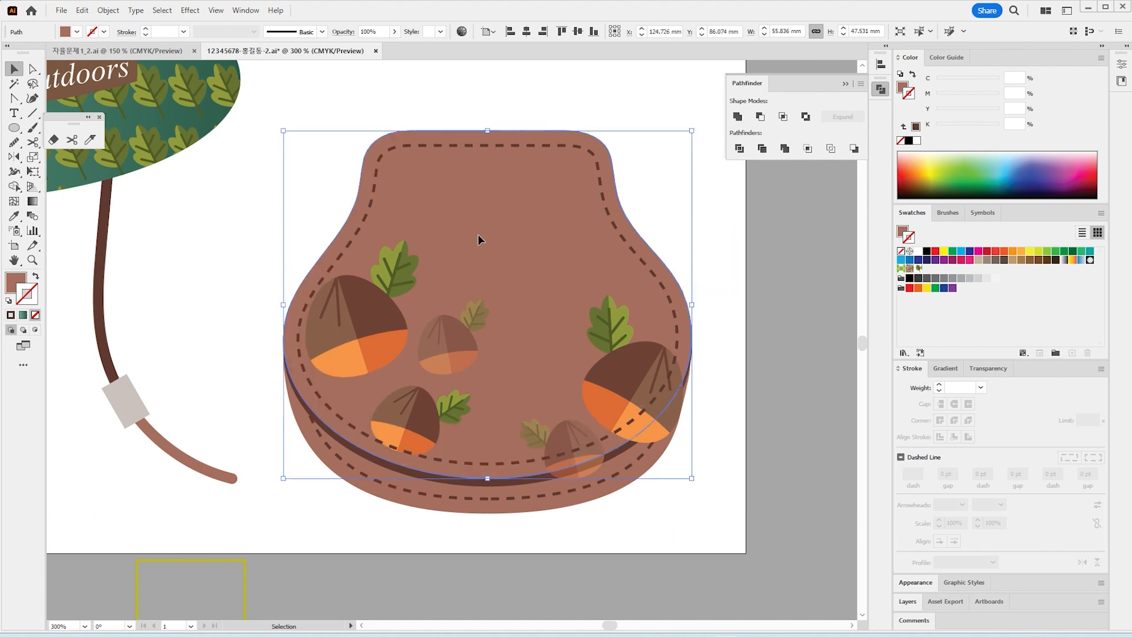
key(a)
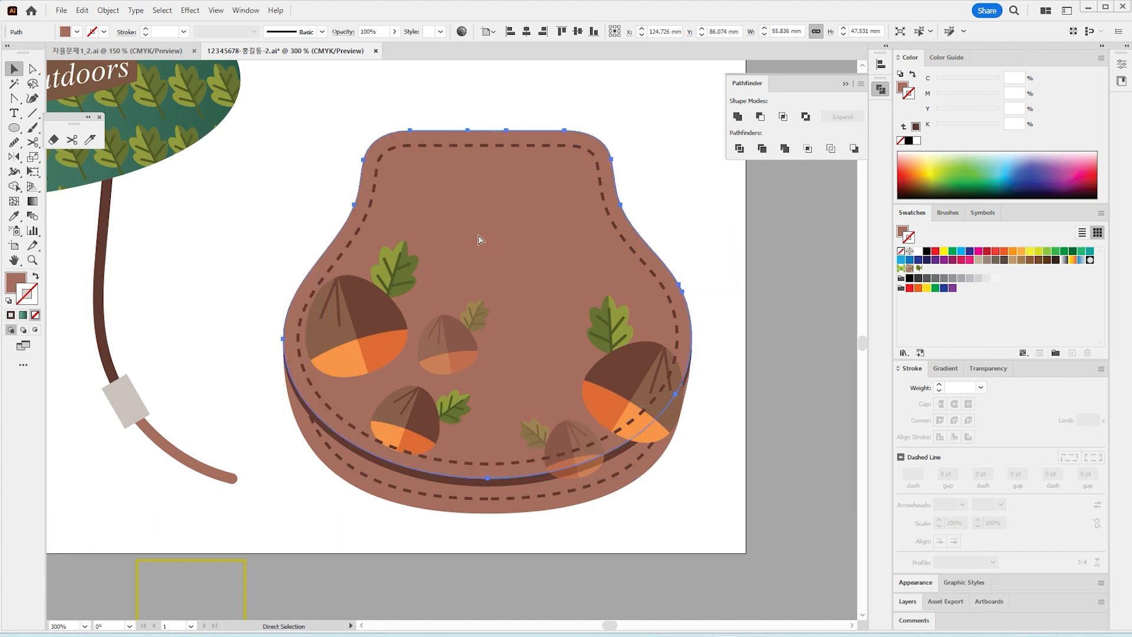
key(v)
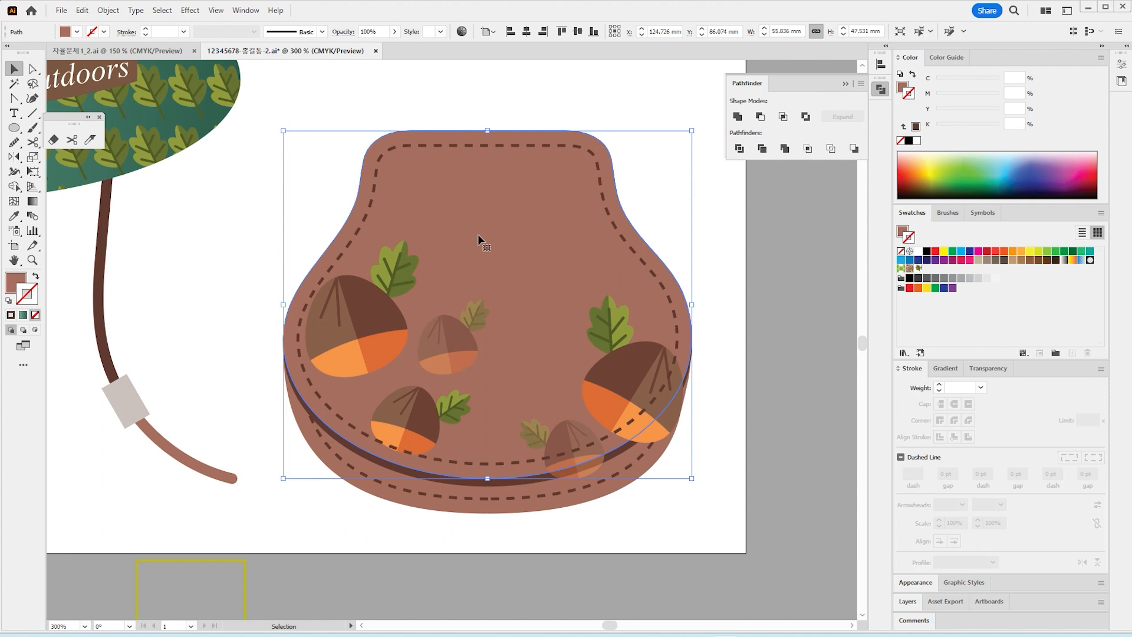
key(a)
key(v)
key(ctrl)
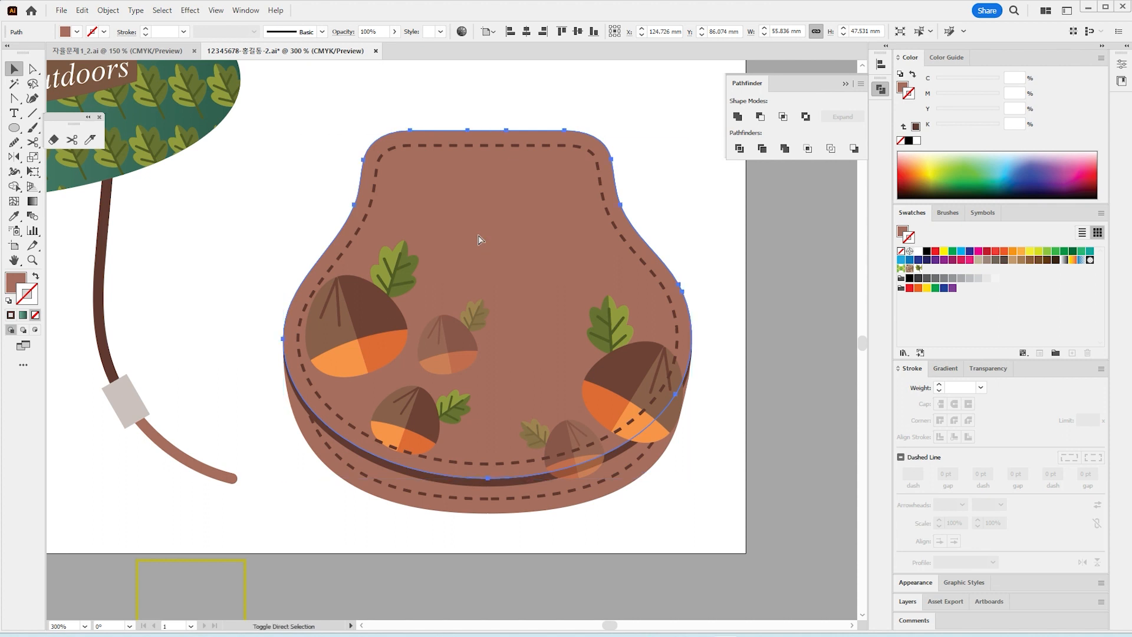
key(ctrl+shift+bracketright)
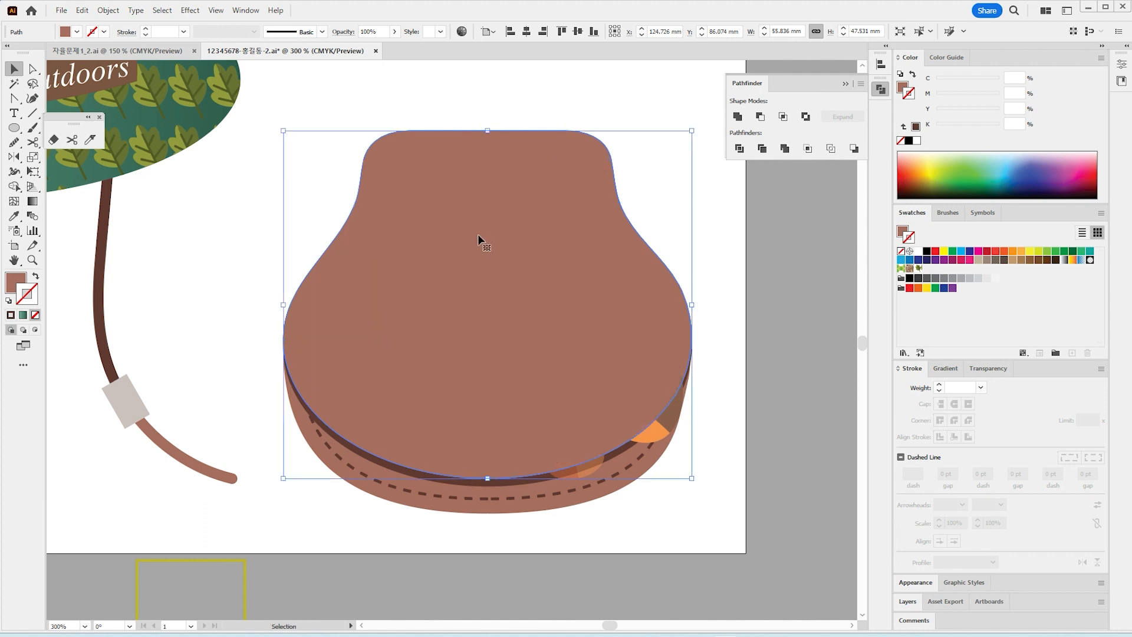
Clip the two chestnut-and-leaf motifs overhanging the pouch's lower right edge with the front pouch outline as a clipping mask
shift+click(657, 433)
shift+click(610, 466)
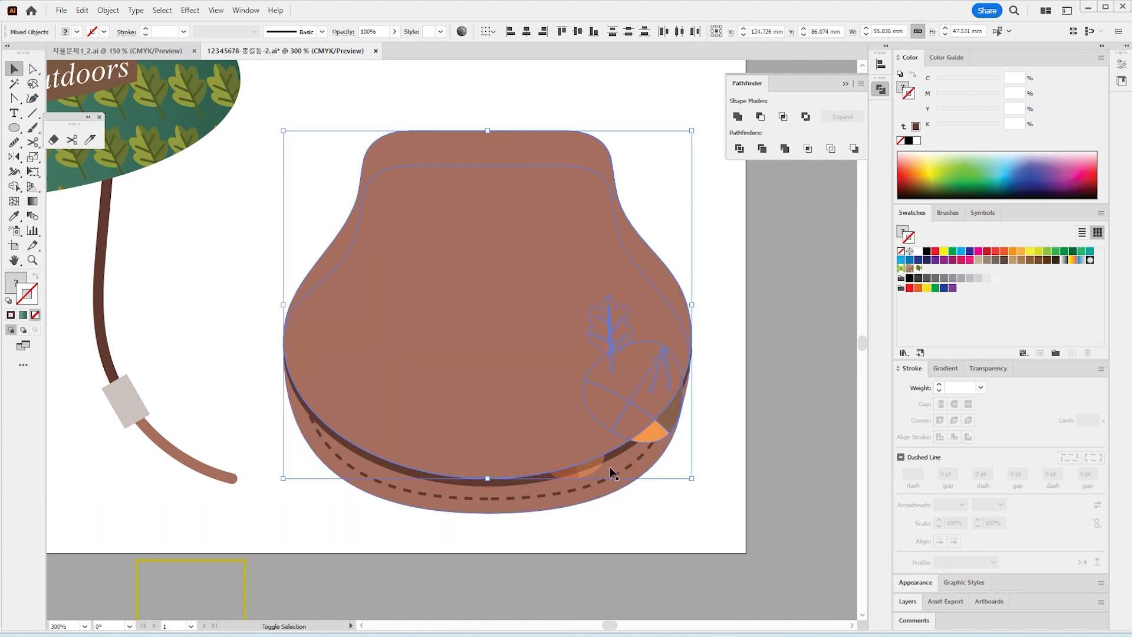
shift+click(586, 469)
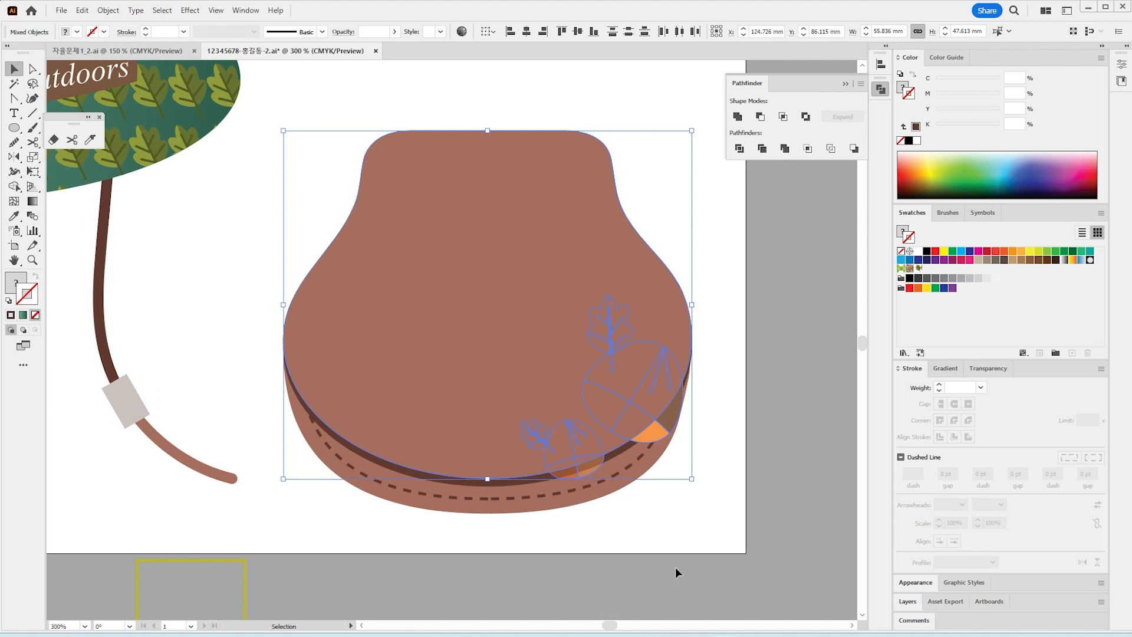
key(ctrl+7)
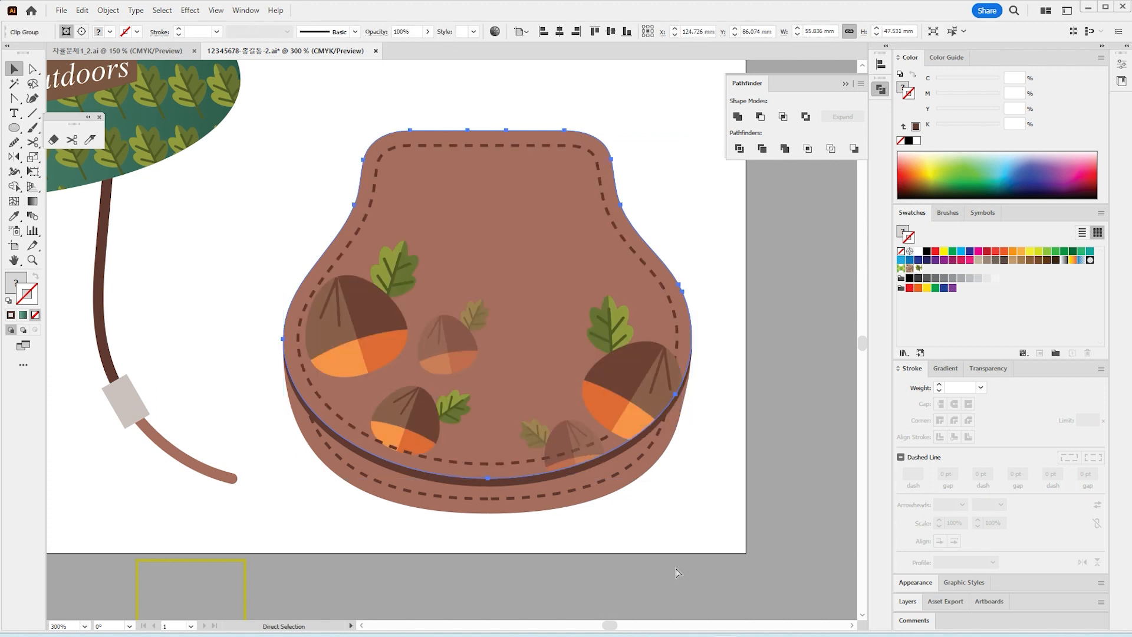
Bring the front pouch's dashed stitching line to the front so it runs over the clipped chestnuts
click(348, 240)
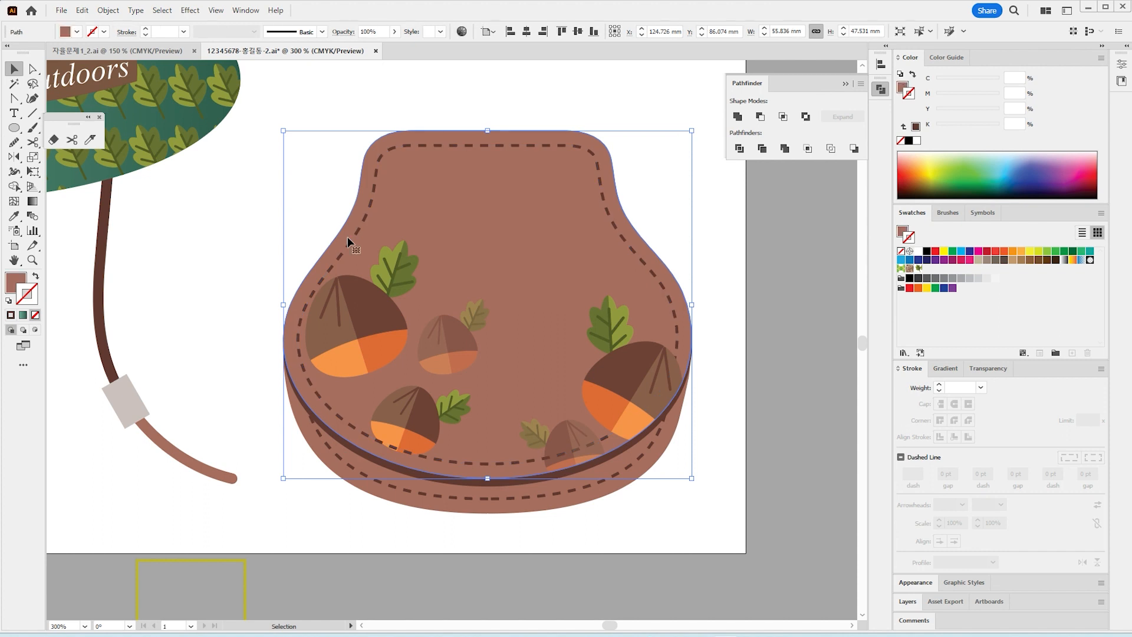
click(352, 239)
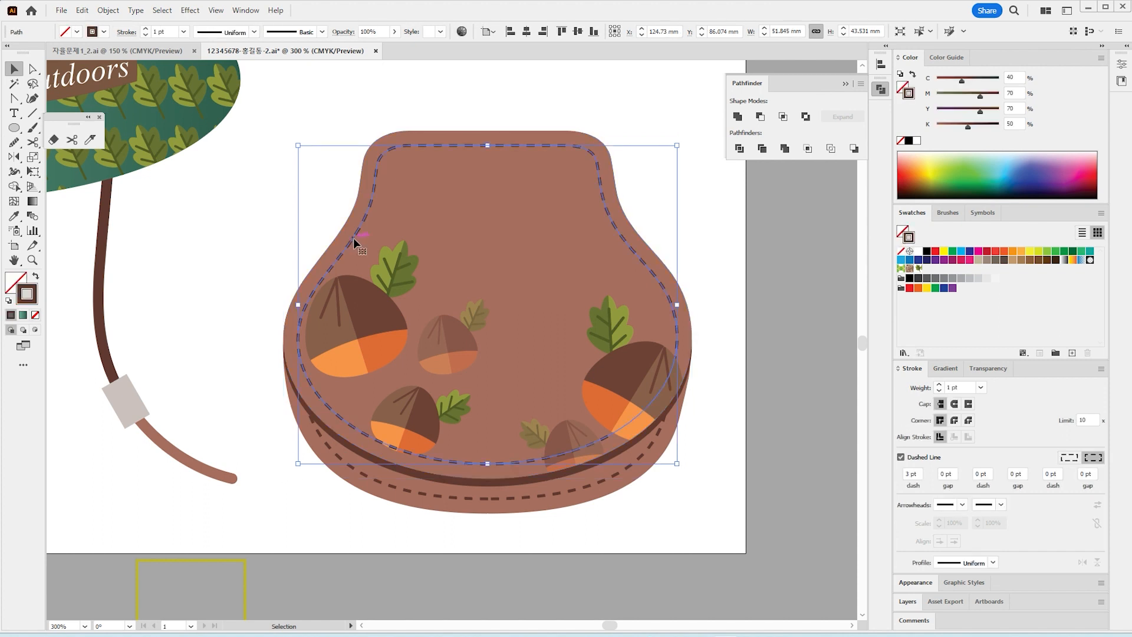
key(ctrl)
click(741, 484)
Draw a rounded rectangle about 43.8 × 11.1 mm with fully rounded ends across the pouch's top edge
scroll(742, 483, up, 3)
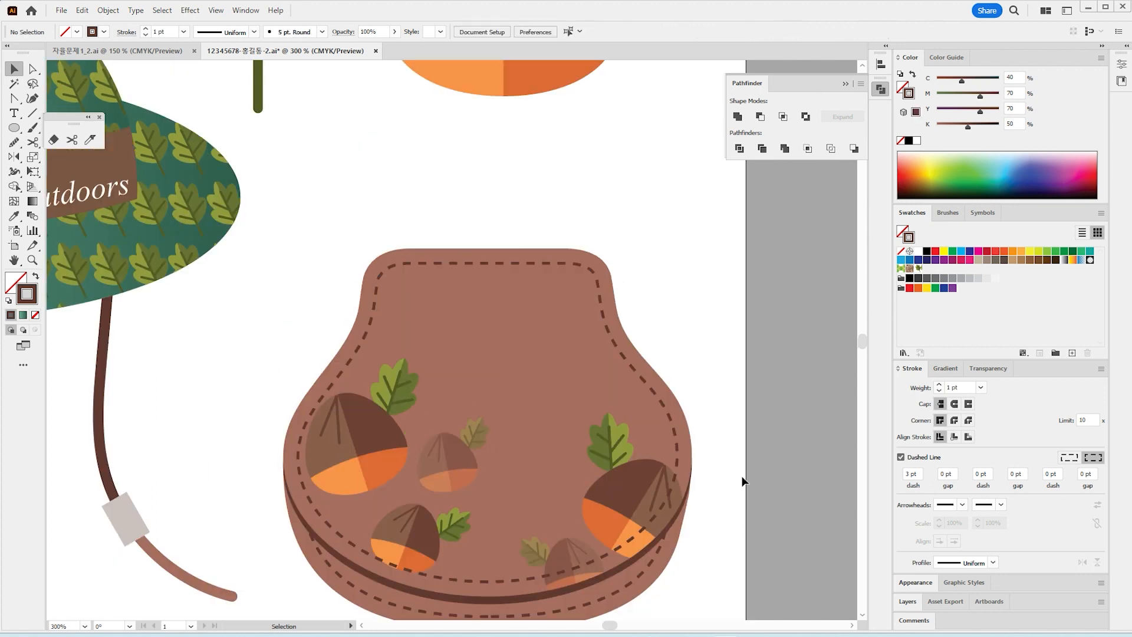
scroll(743, 482, up, 1)
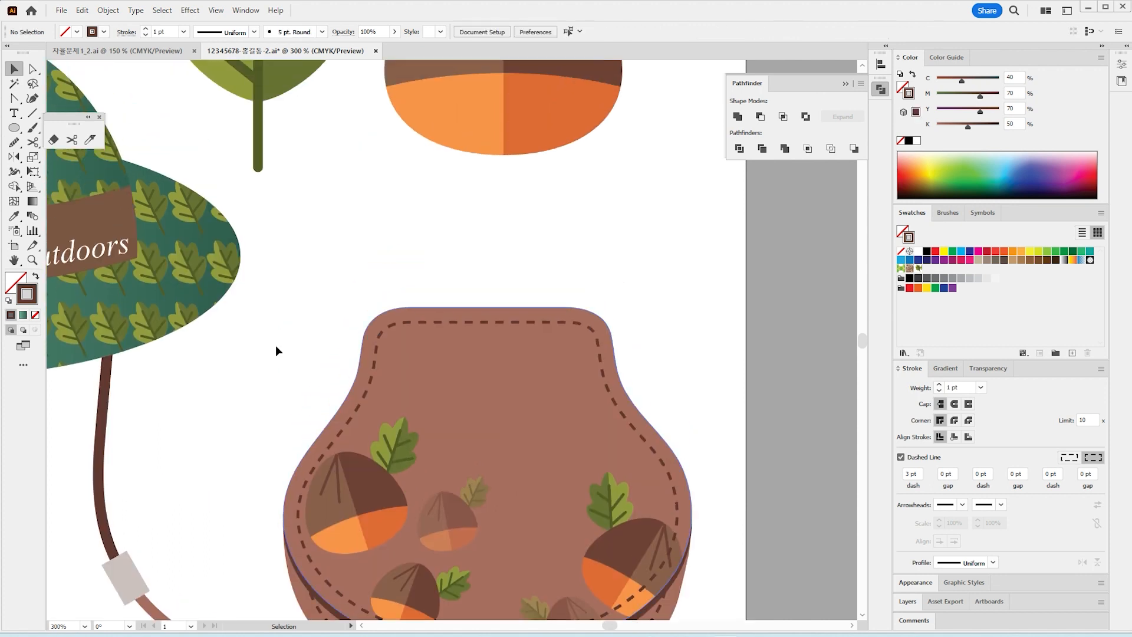
click(32, 259)
click(618, 352)
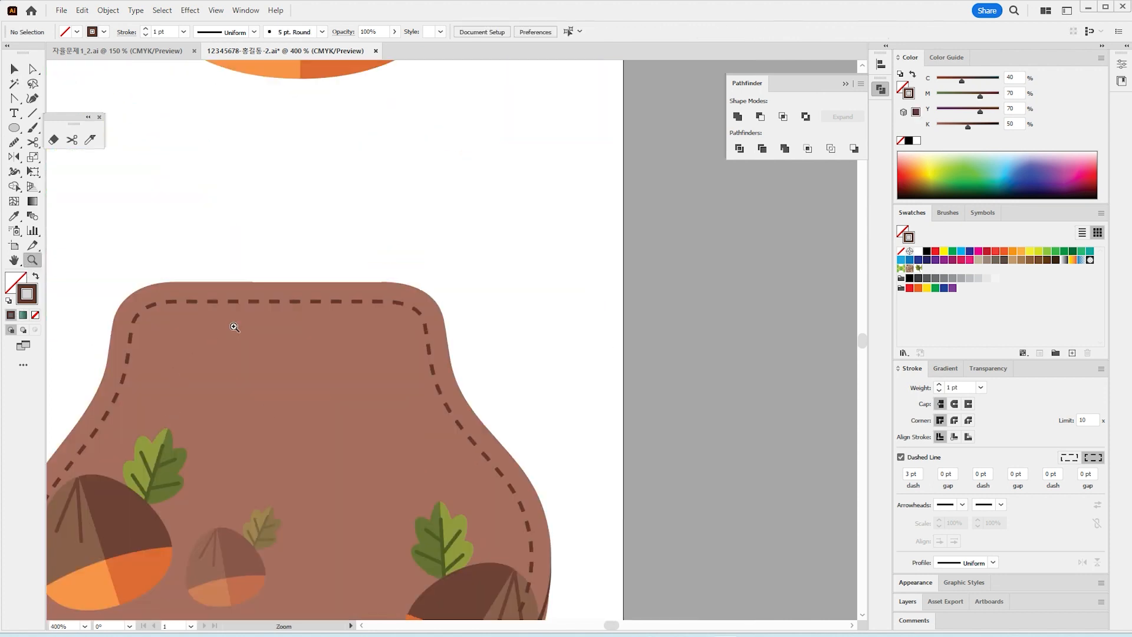
drag(236, 327, 316, 359)
drag(11, 130, 40, 138)
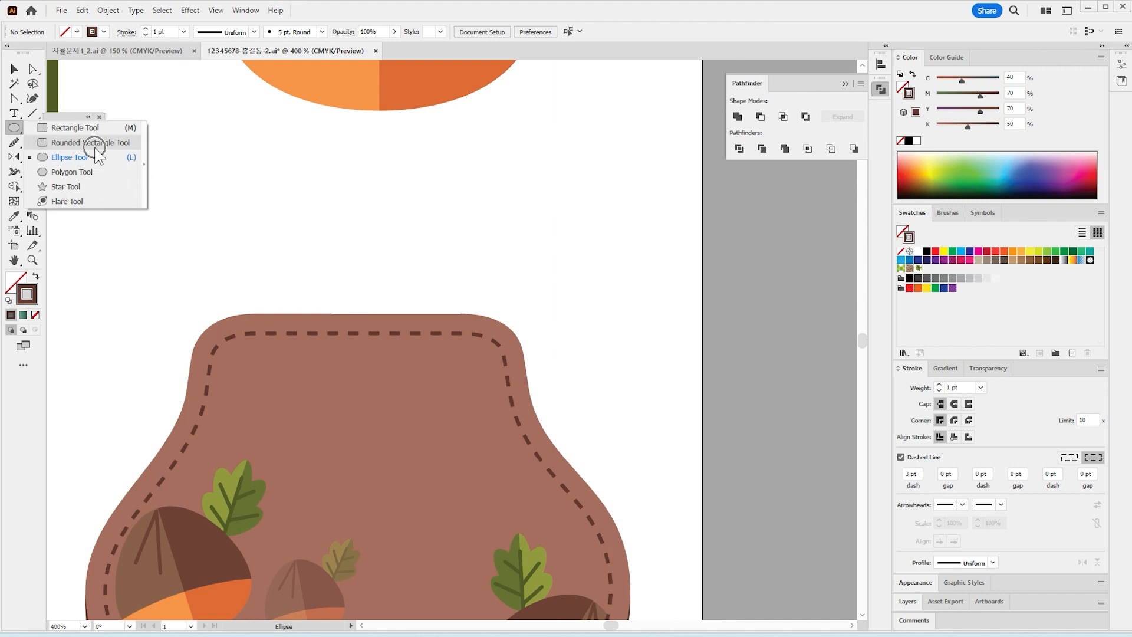
click(59, 142)
drag(142, 276, 570, 385)
key(Up)
key(Up)
key(Up)
key(Up)
key(Up)
key(Up)
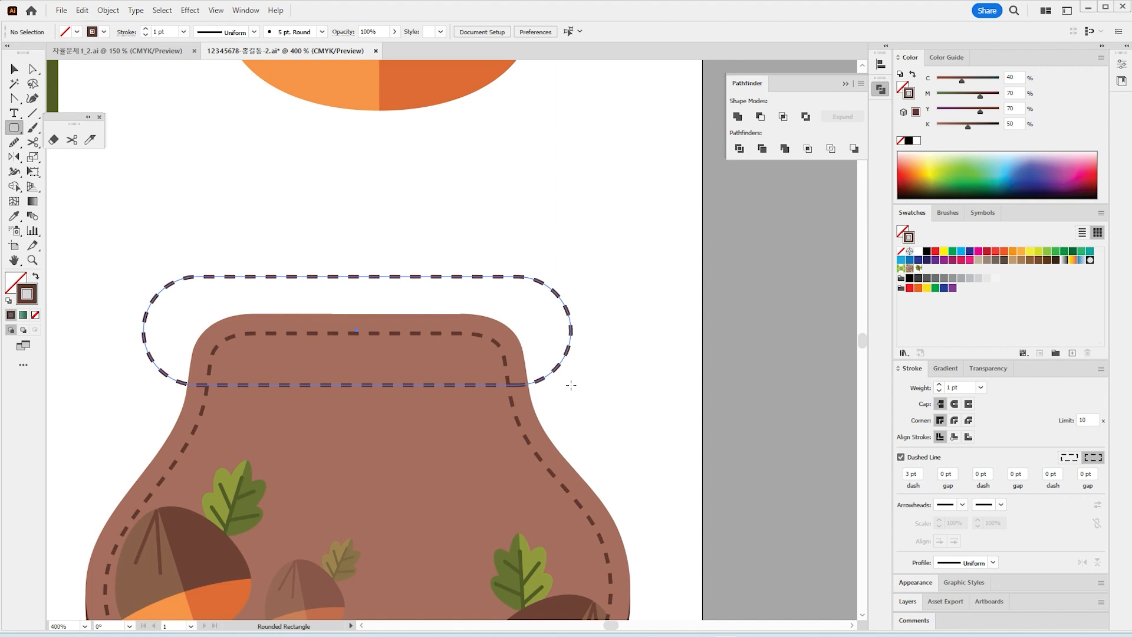
Fill the rounded bar with the olive-yellow sampled from the filled reference square below the artboard
click(14, 216)
drag(195, 616, 470, 463)
key(ctrl+minus)
key(ctrl+minus)
drag(455, 216, 599, 247)
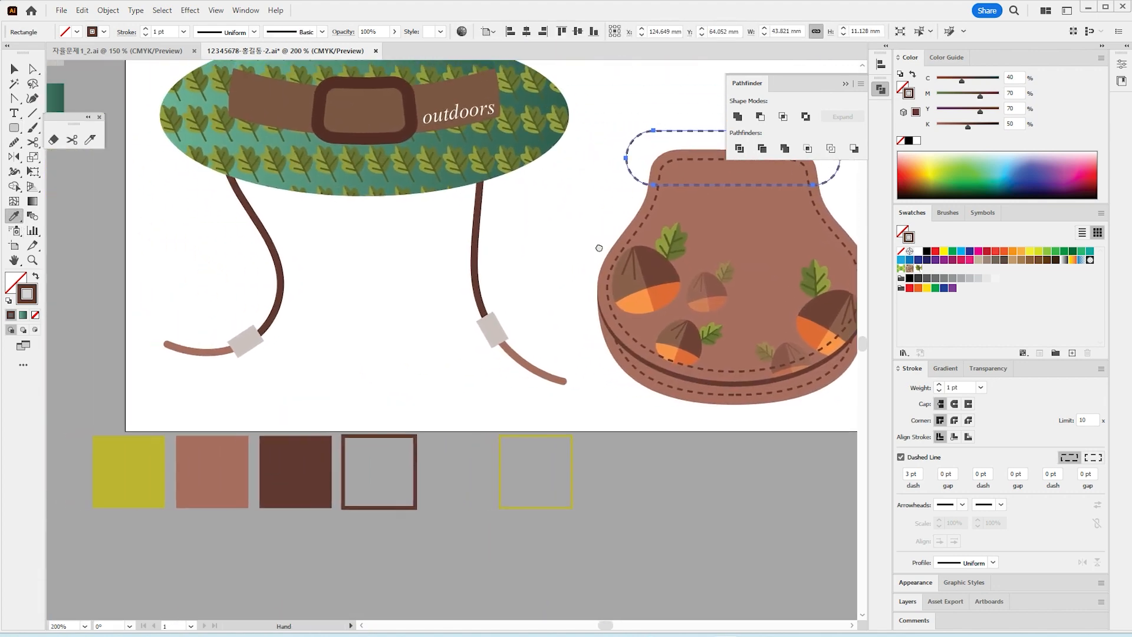
click(127, 472)
drag(404, 309, 108, 436)
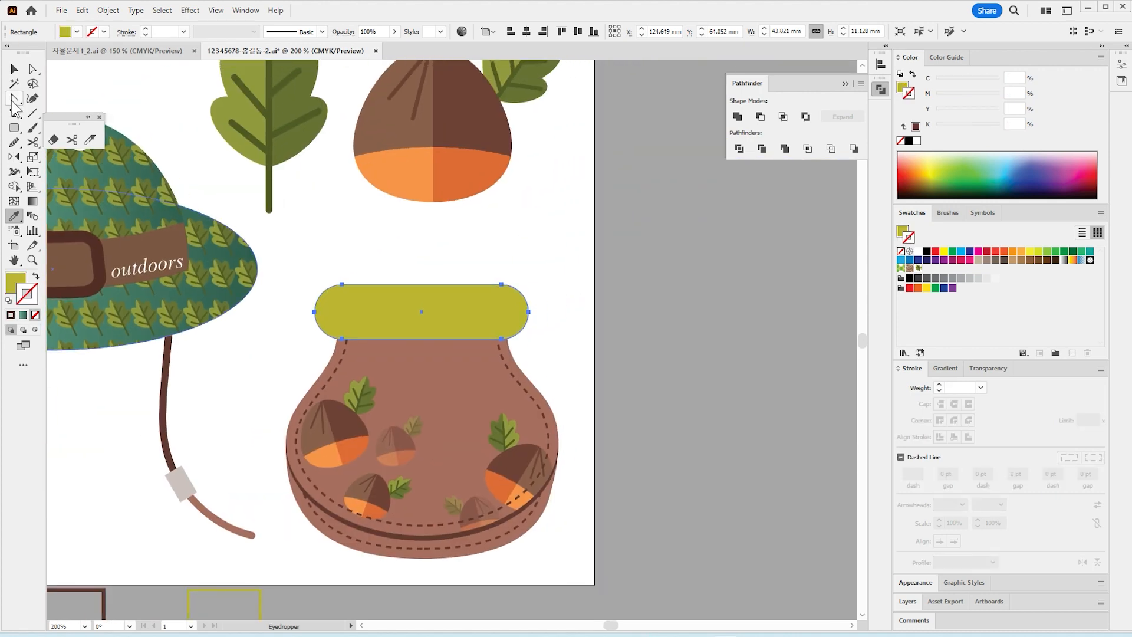
Draw a circle about 10.5 mm in diameter overlapping the upper edge of the olive bar
click(33, 260)
click(370, 269)
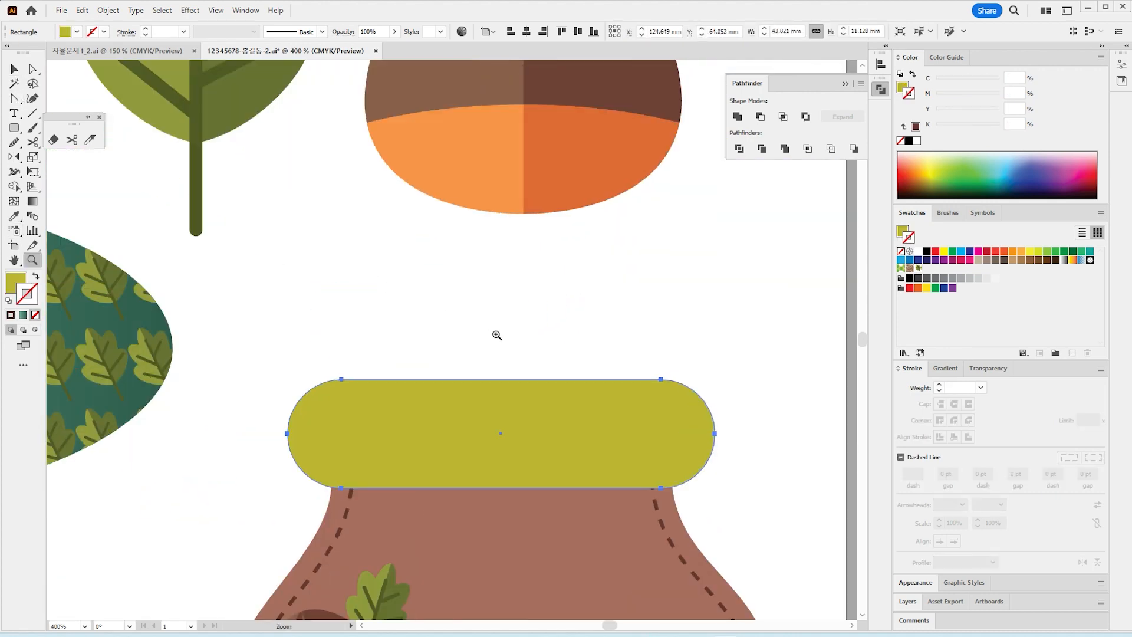
click(14, 128)
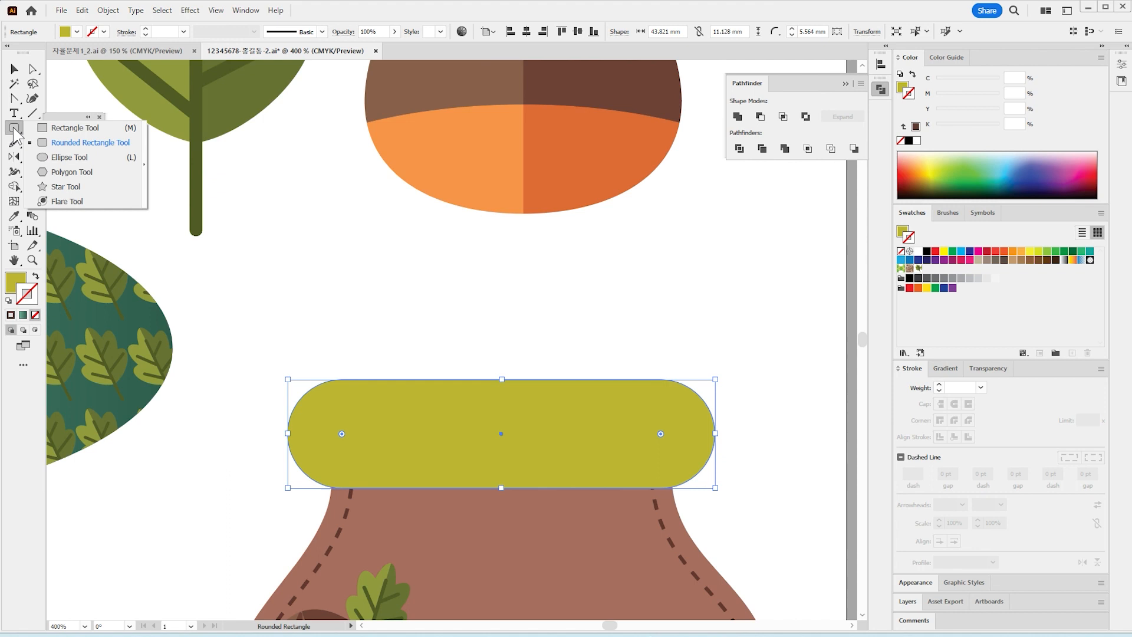
click(69, 157)
drag(416, 291, 518, 392)
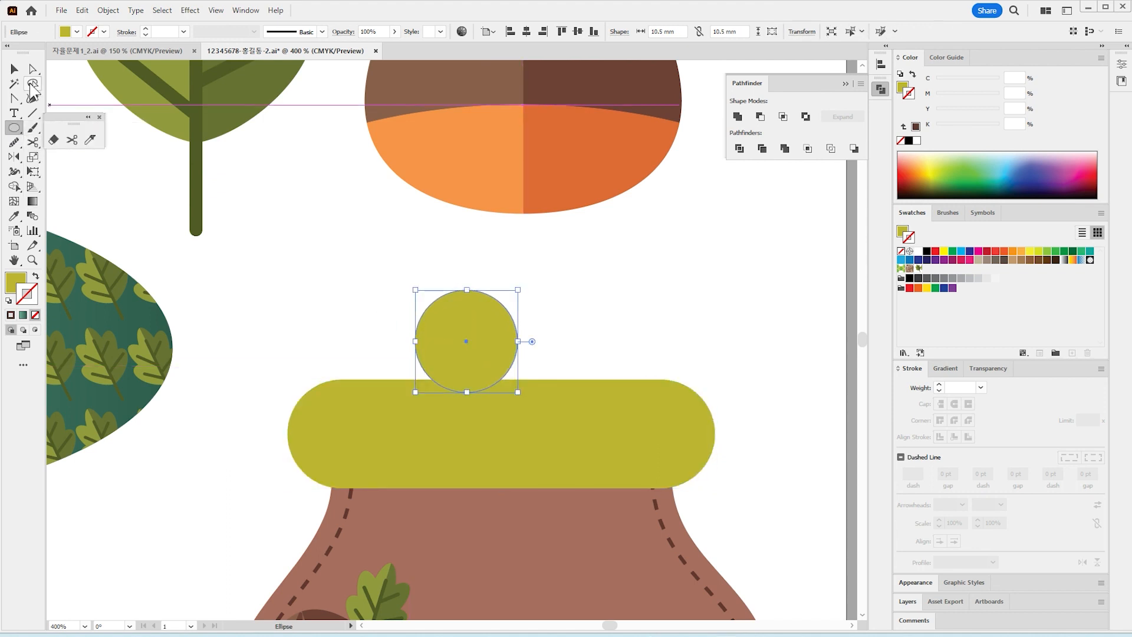
key(v)
click(477, 407)
click(487, 355)
shift+click(492, 381)
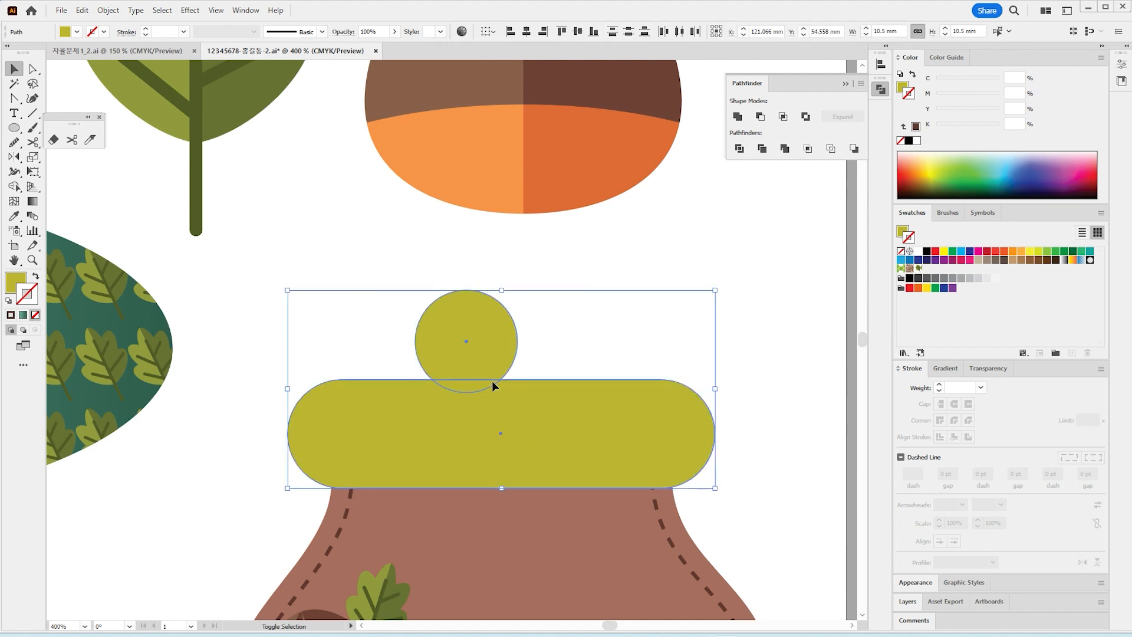
click(748, 596)
Center the olive bar horizontally on the front pouch shape, using the pouch as the key object, and clear the selection
click(622, 466)
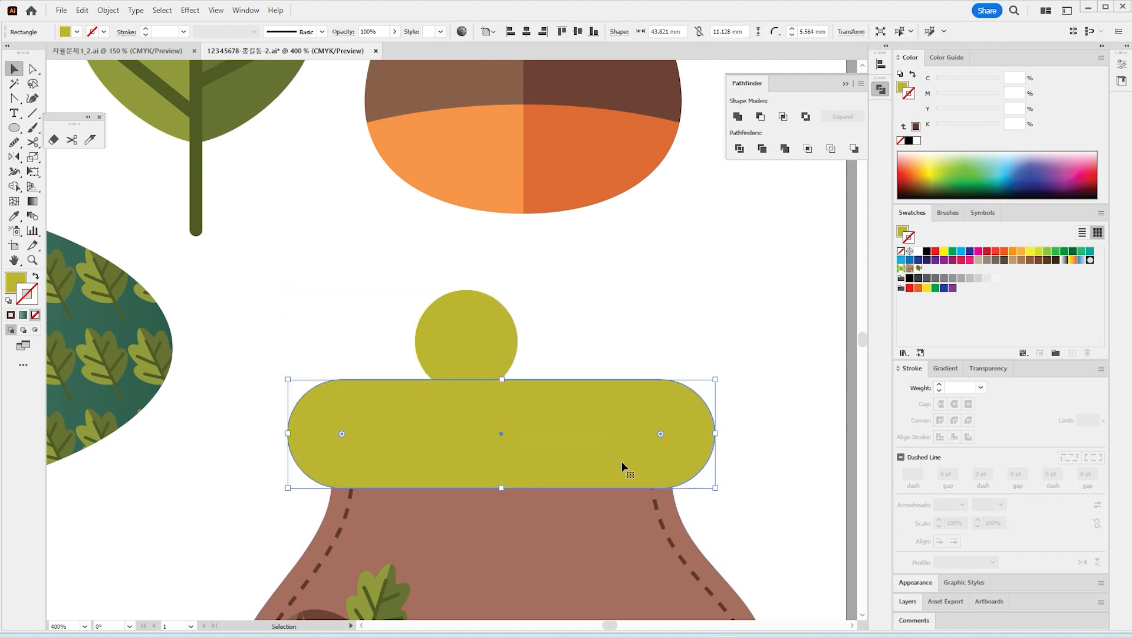
shift+click(599, 535)
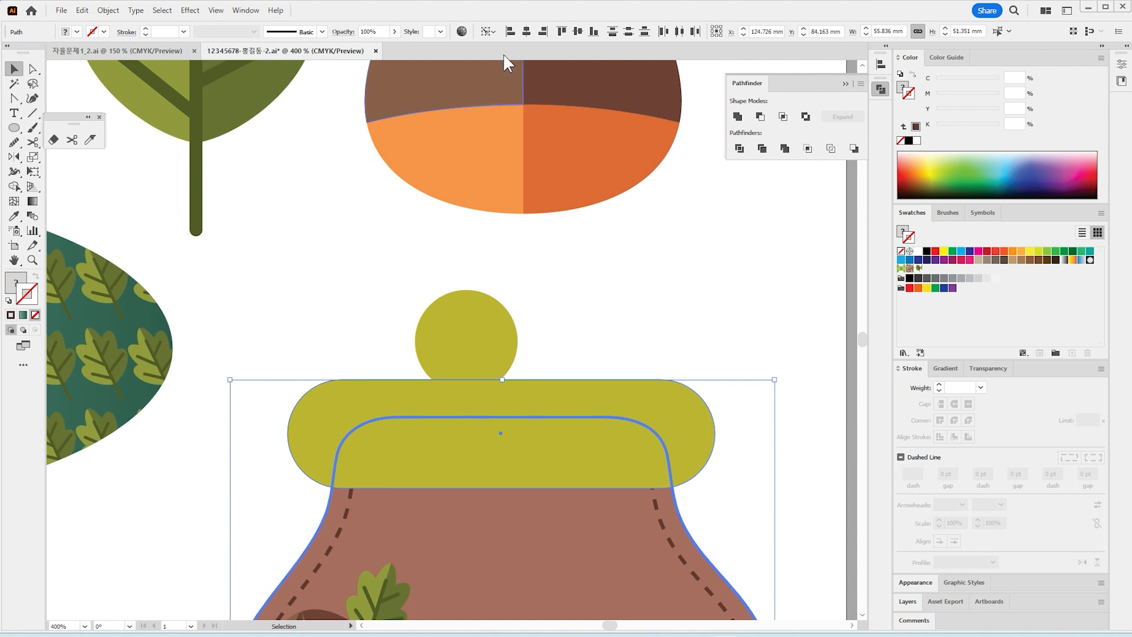
click(533, 32)
click(557, 345)
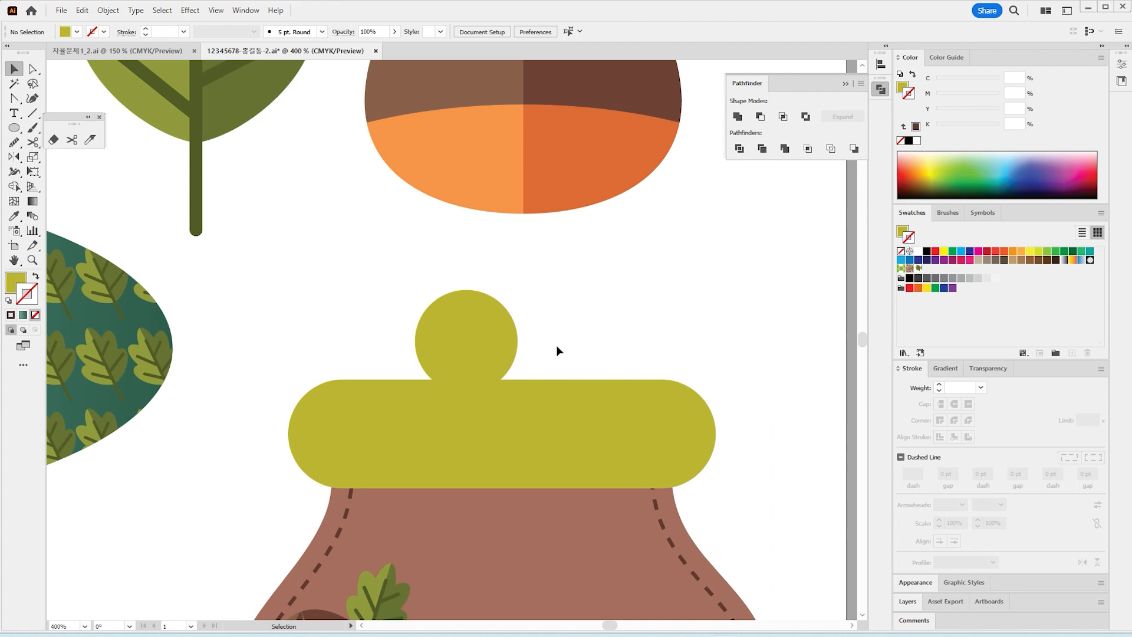
Send the olive circle and bar to the back behind the pouch, leaving only the circle selected
click(498, 339)
shift+click(544, 469)
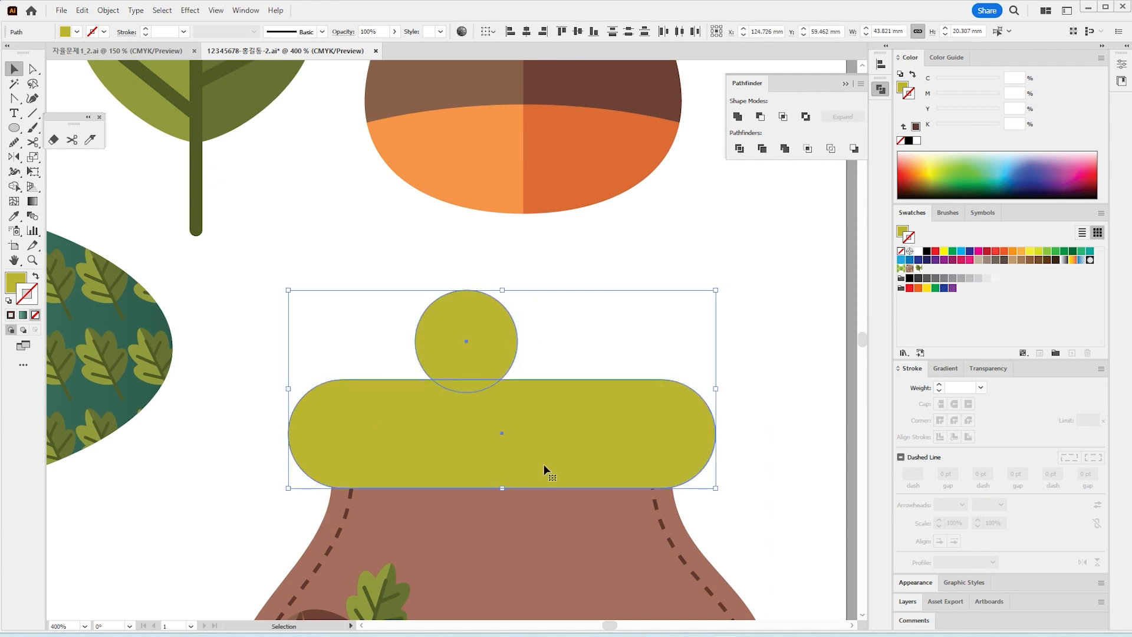
key(ctrl+shift+bracketleft)
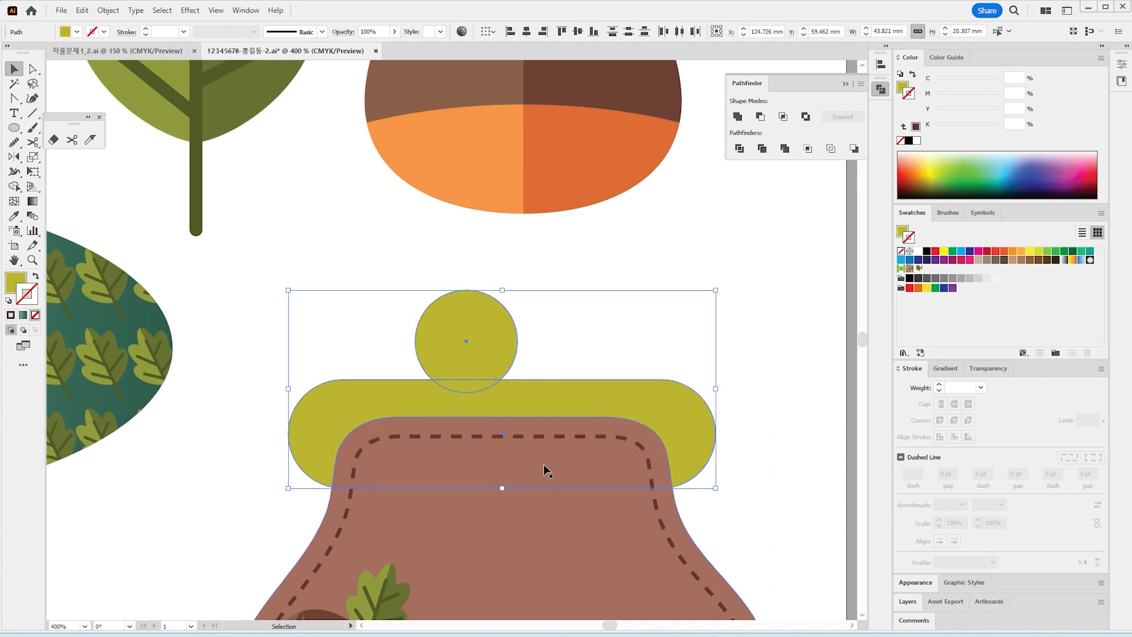
click(526, 327)
click(487, 351)
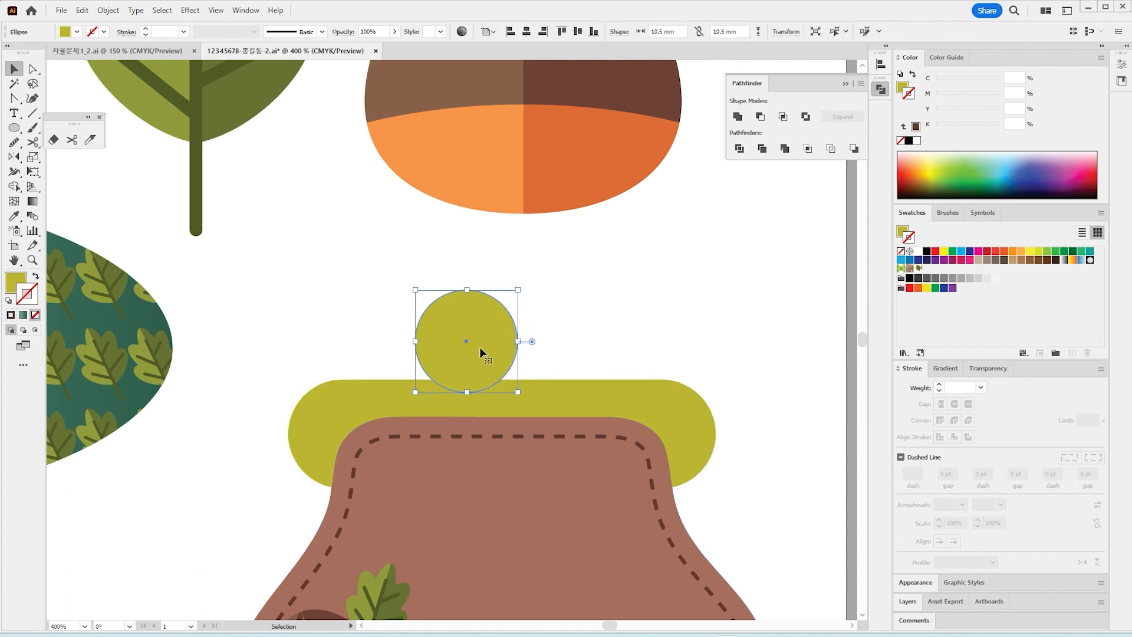
Duplicate the olive circle to the right with a partial overlap and fill the copy with the dark brown sampled from the reference square below the artboard
drag(480, 348, 538, 357)
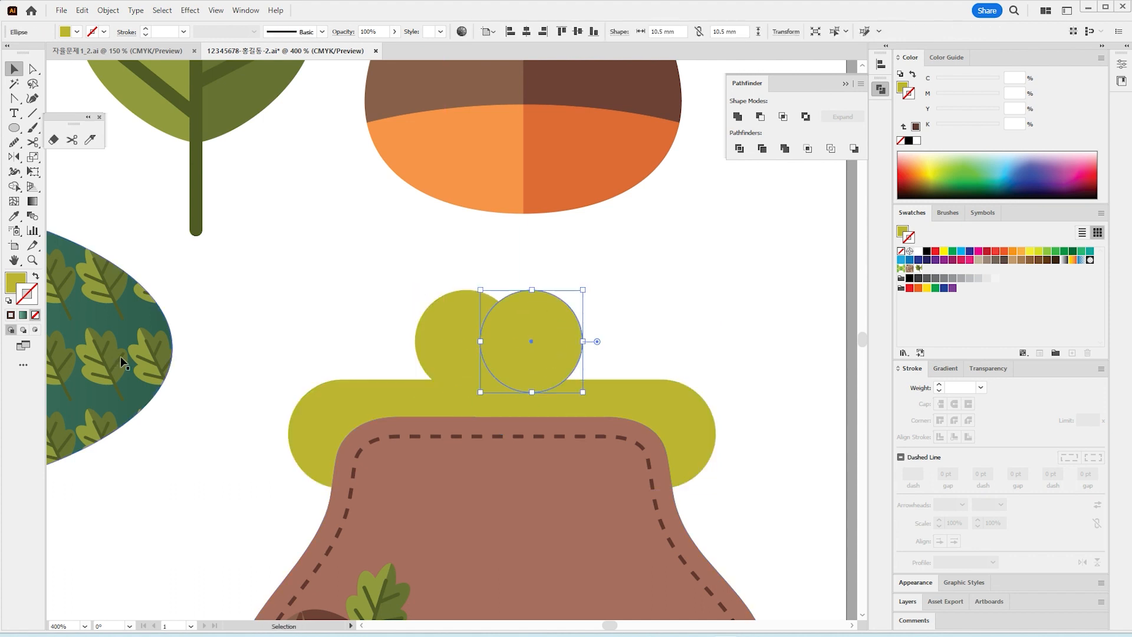
click(14, 217)
drag(515, 535, 571, 364)
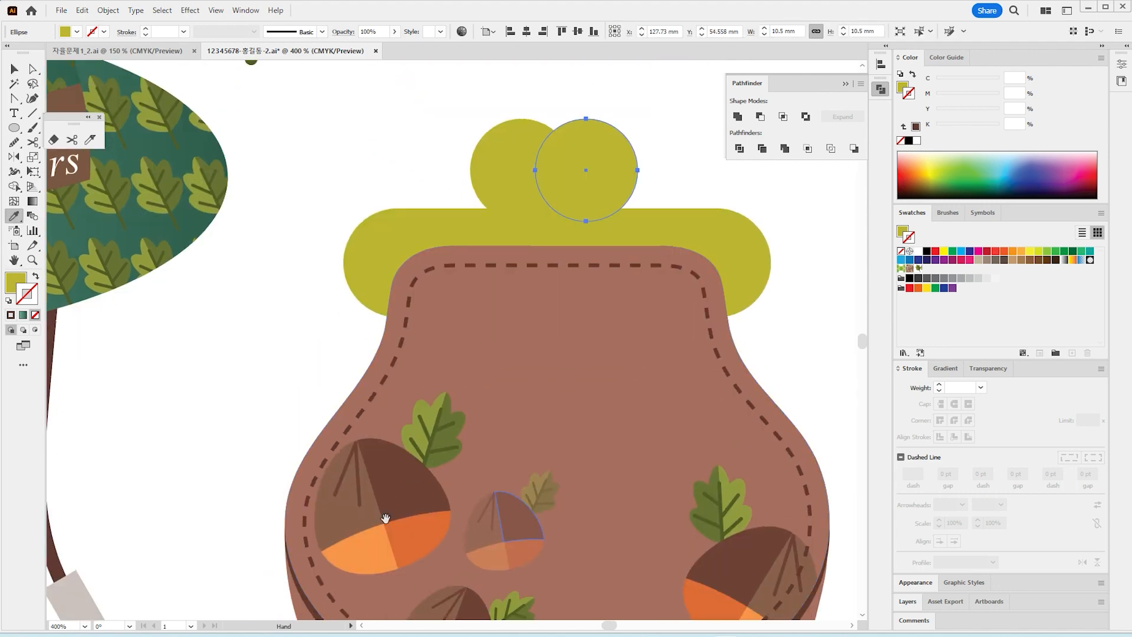
drag(380, 522, 689, 144)
drag(572, 280, 775, 235)
click(232, 432)
drag(488, 224, 212, 567)
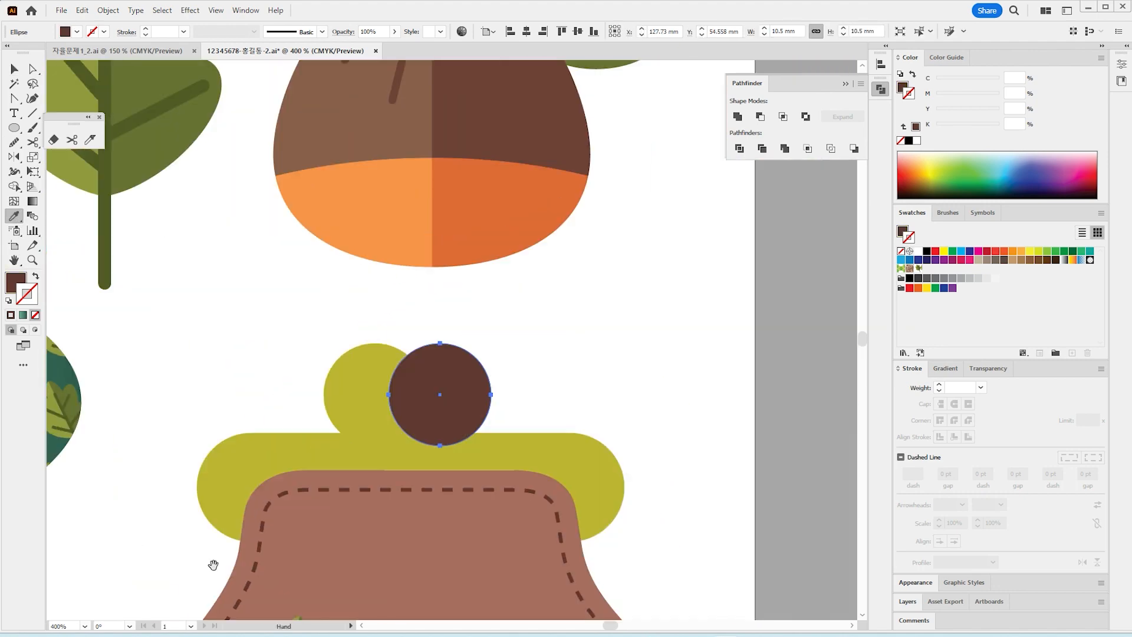
Send the dark brown circle to the back behind the olive circle and bar, and clear the selection
key(ctrl+shift+bracketleft)
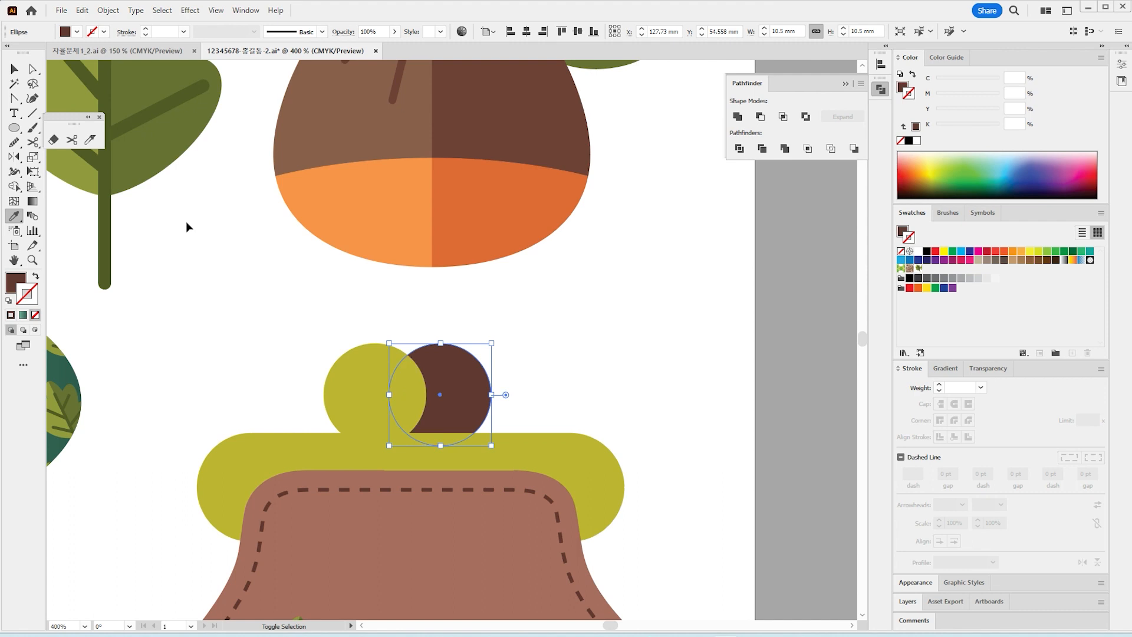
click(14, 69)
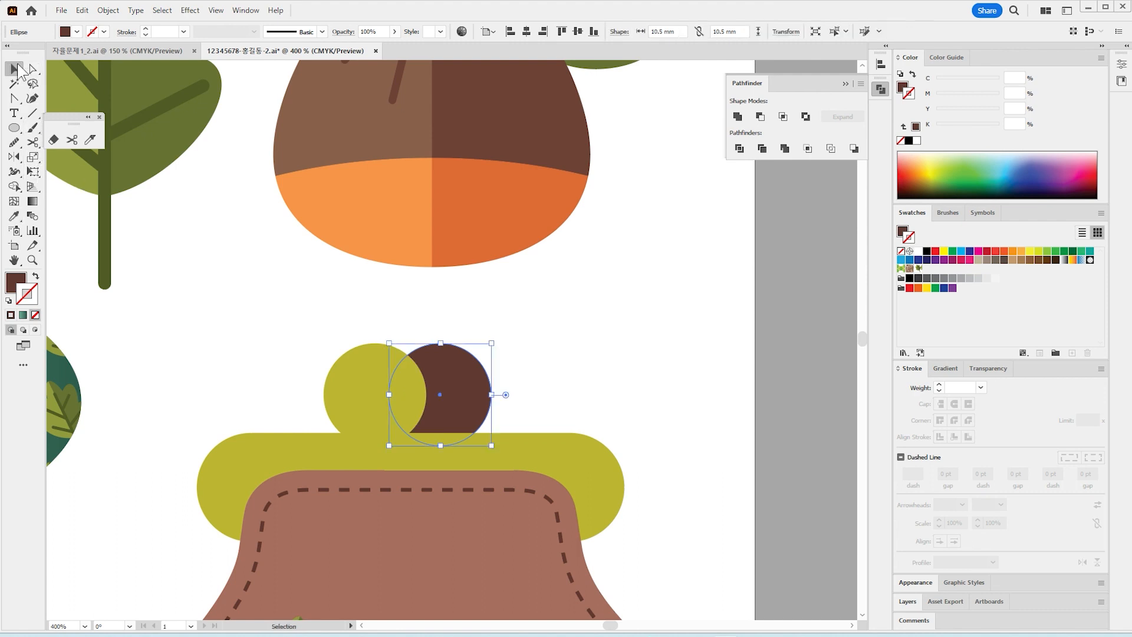
click(592, 382)
drag(553, 523, 594, 284)
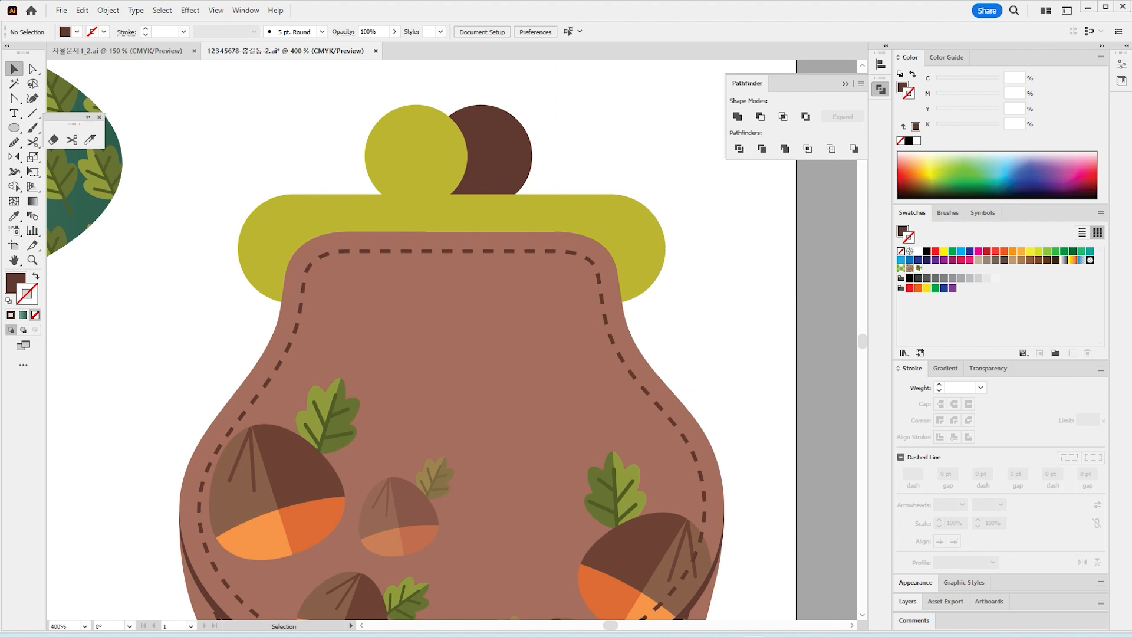
Add the text "coin purse" on the upper part of the front pouch and select all its characters
click(15, 113)
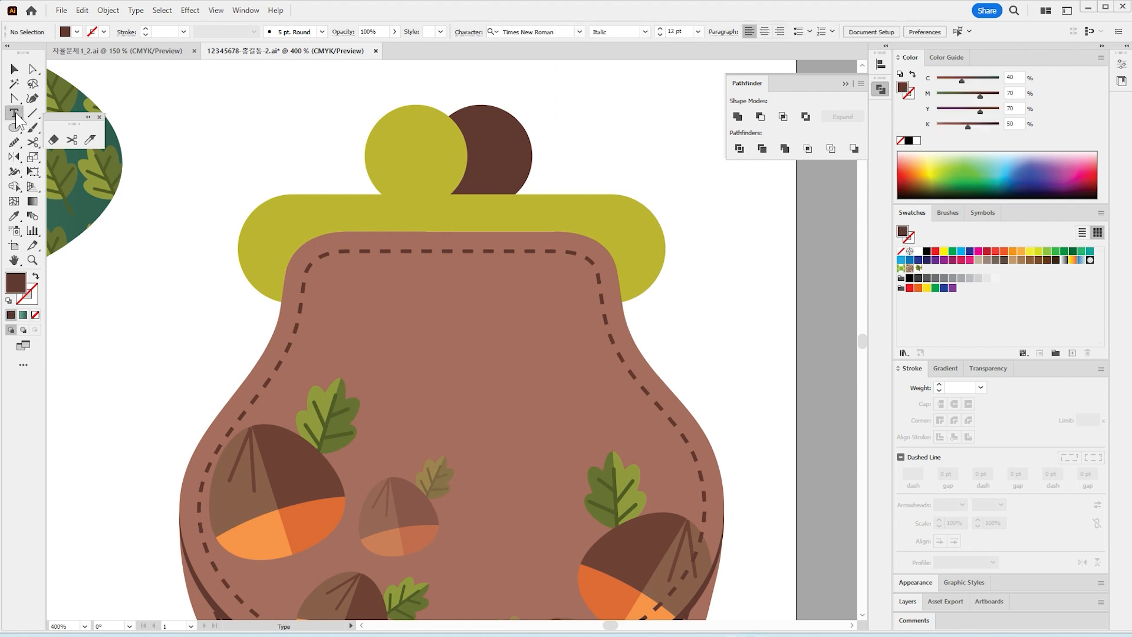
click(373, 300)
text(coin purse)
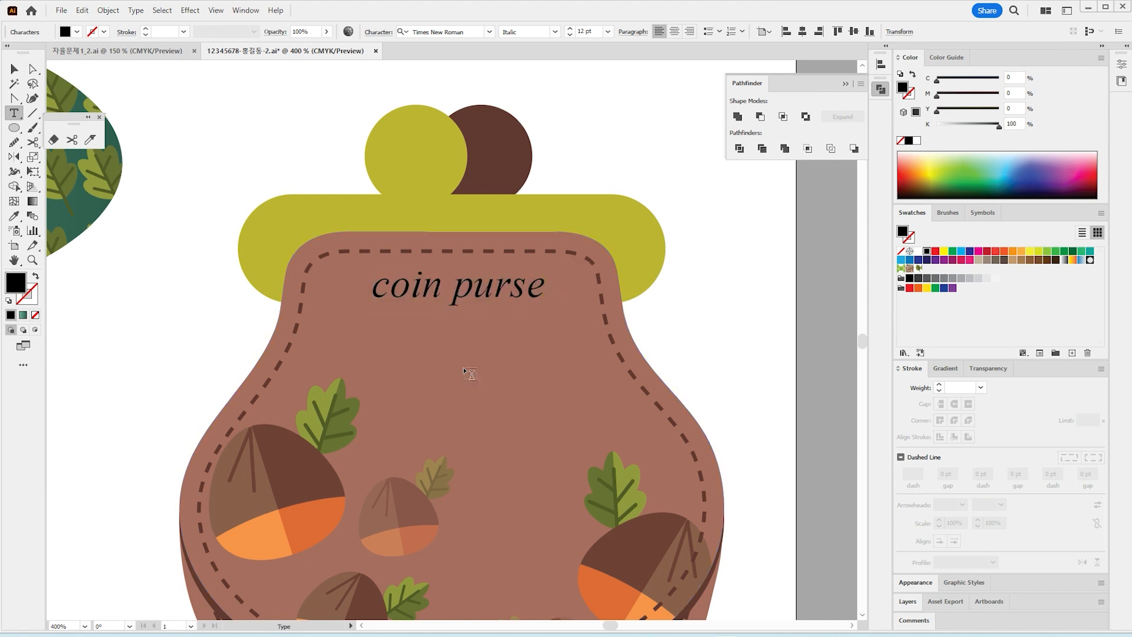
key(Escape)
key(t)
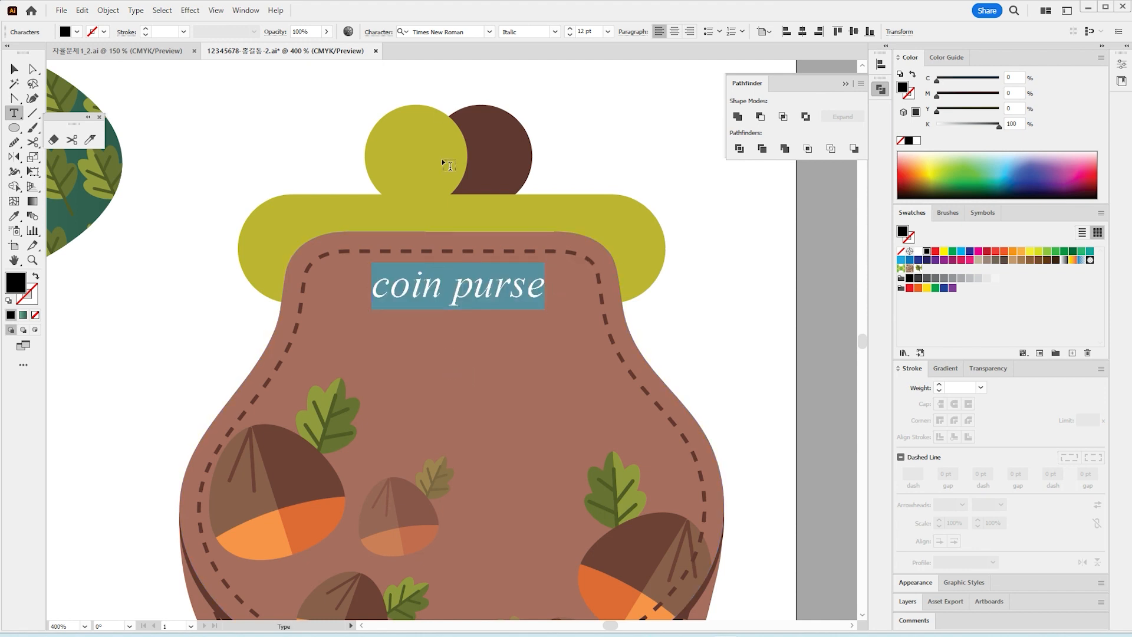
Set the "coin purse" text to Arial Regular at 13 pt
click(488, 32)
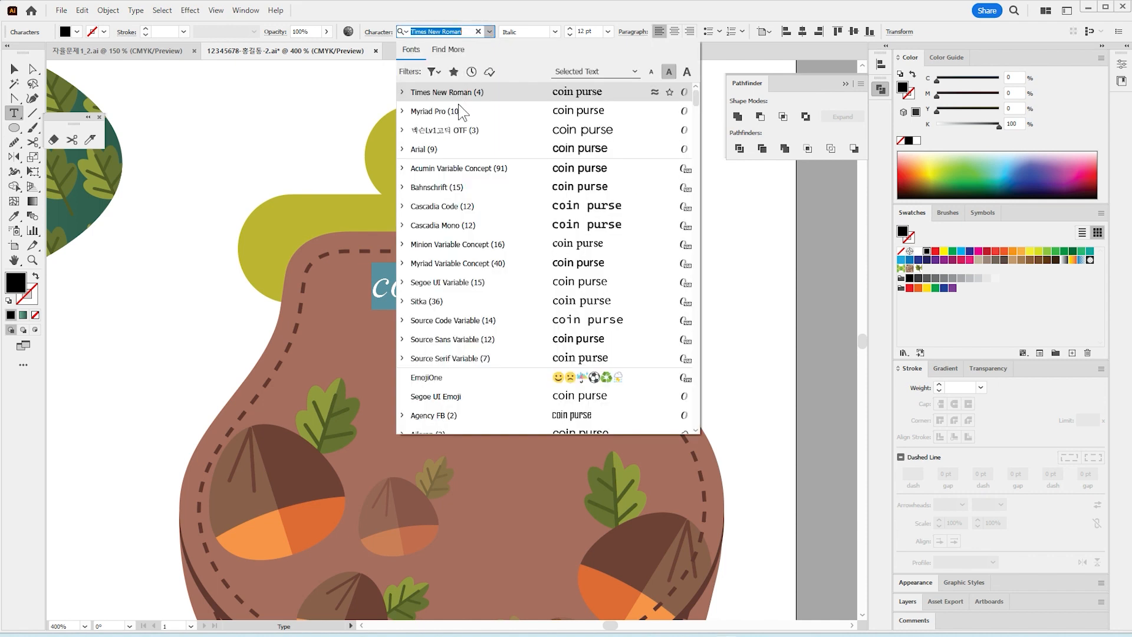
click(448, 148)
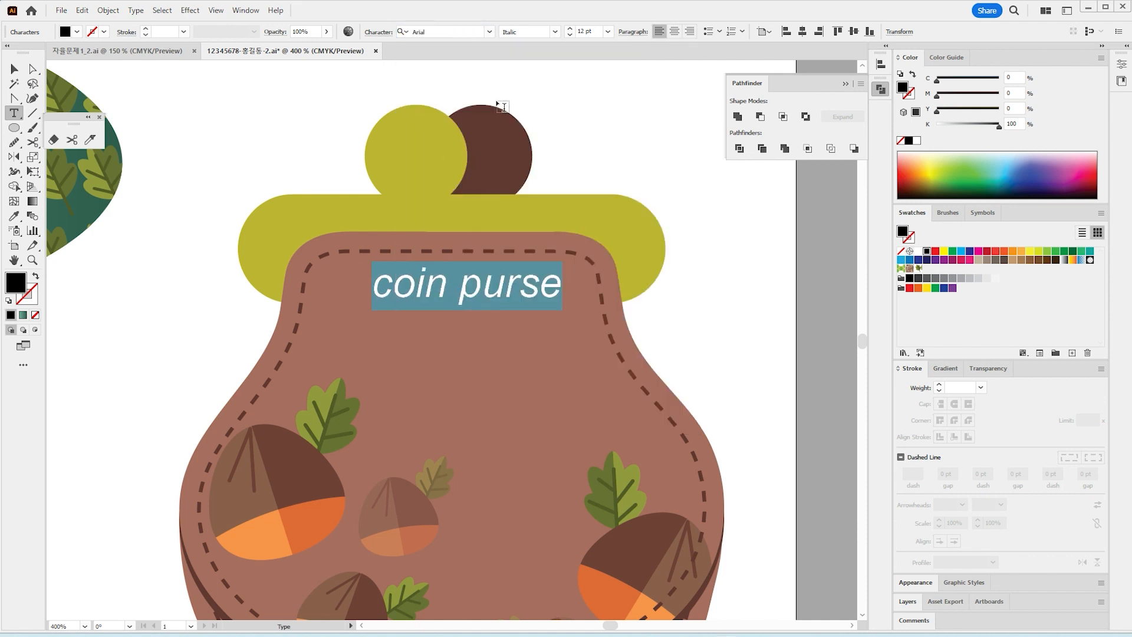
click(555, 32)
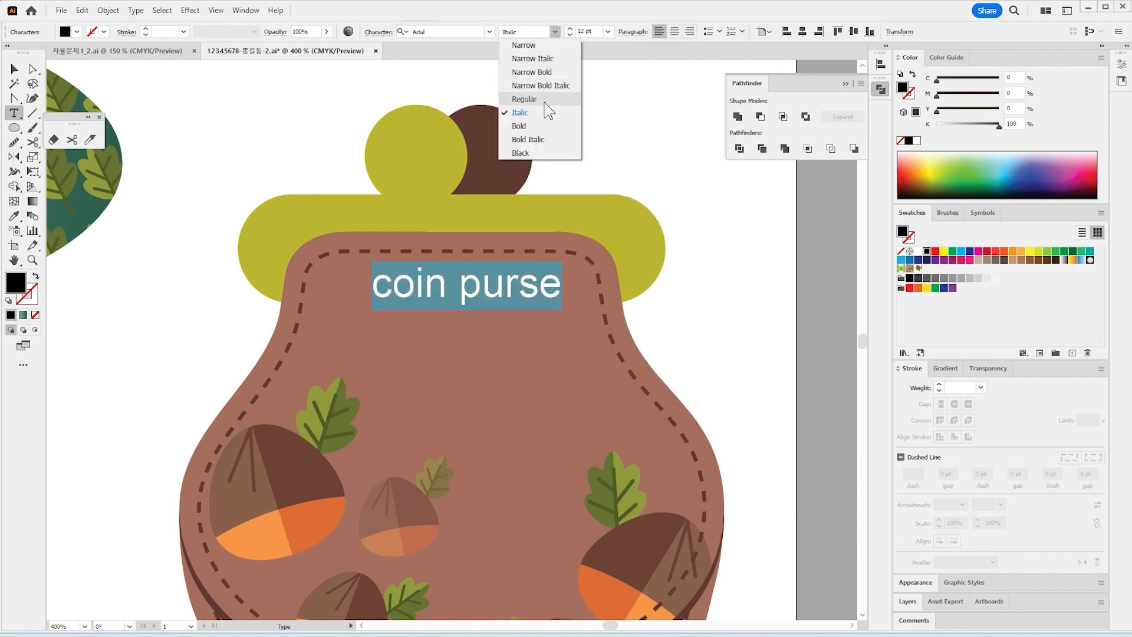
click(543, 104)
click(570, 28)
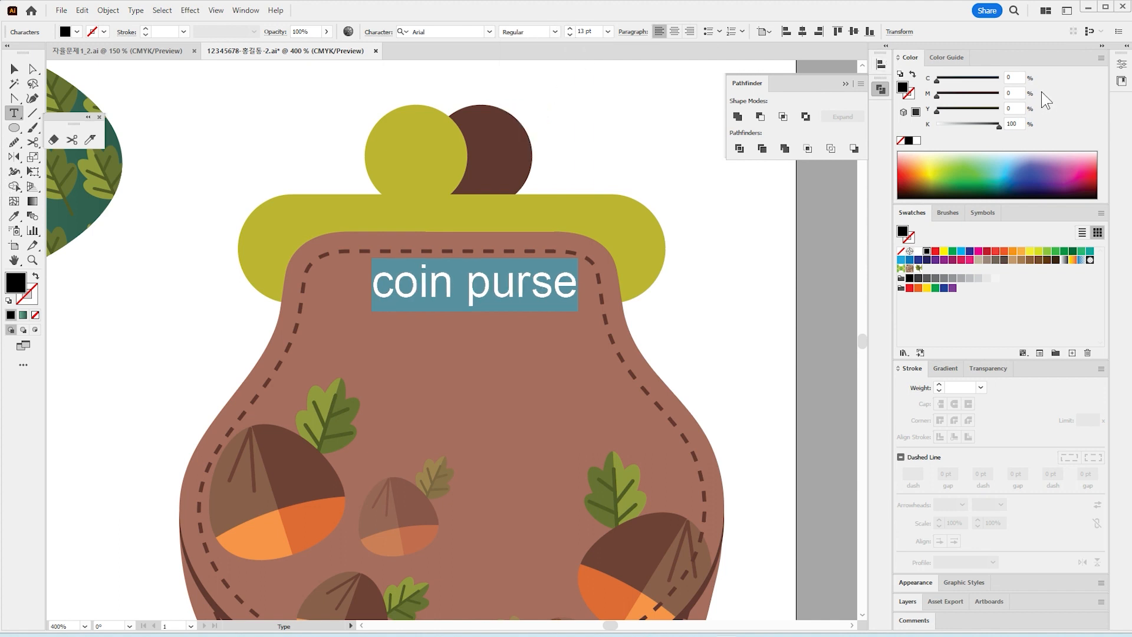
Fill the "coin purse" text with C 30, M 20, Y 100, K 0
click(1014, 77)
text(30)
click(1005, 92)
text(20)
click(1010, 109)
text(00)
click(1014, 124)
text(0)
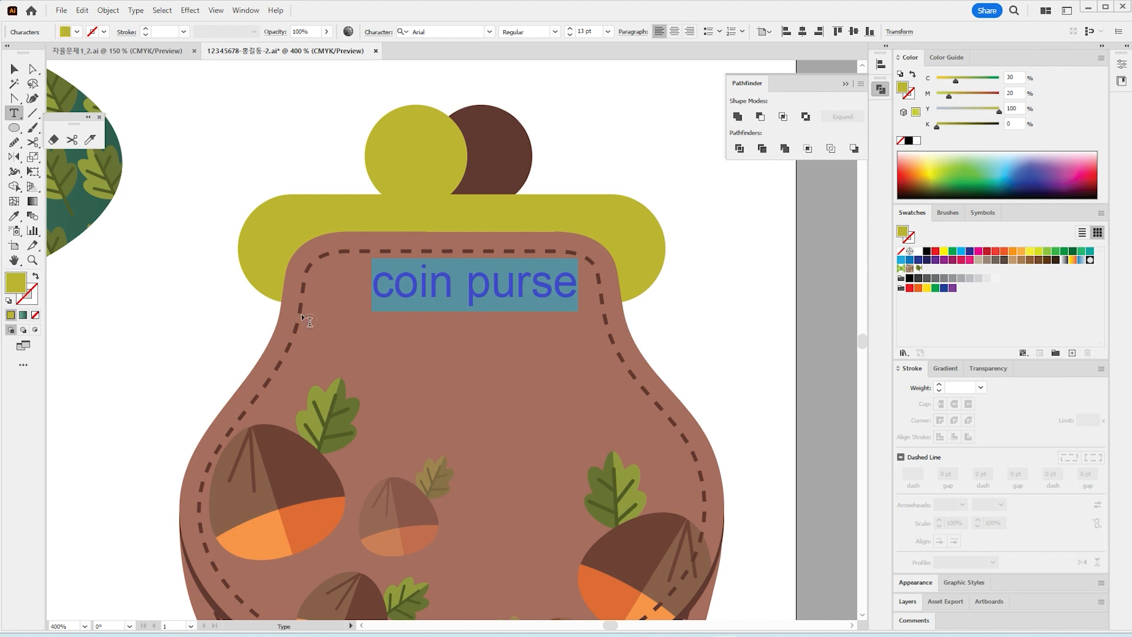
Move the "coin purse" text down and left to the middle of the pouch's neck, and clear the selection
click(14, 69)
drag(439, 284, 413, 314)
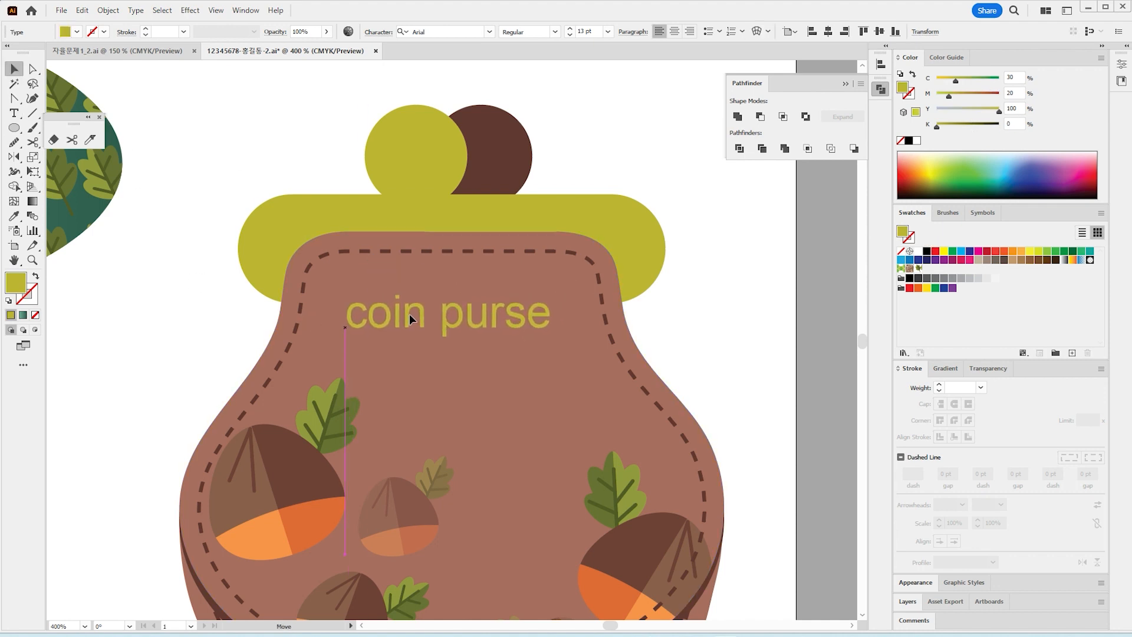
click(718, 335)
Draw an open freehand loop about 24.4 × 7.9 mm around the text with the Pencil tool and open the Artistic_ChalkCharcoalPencil brush library
key(n)
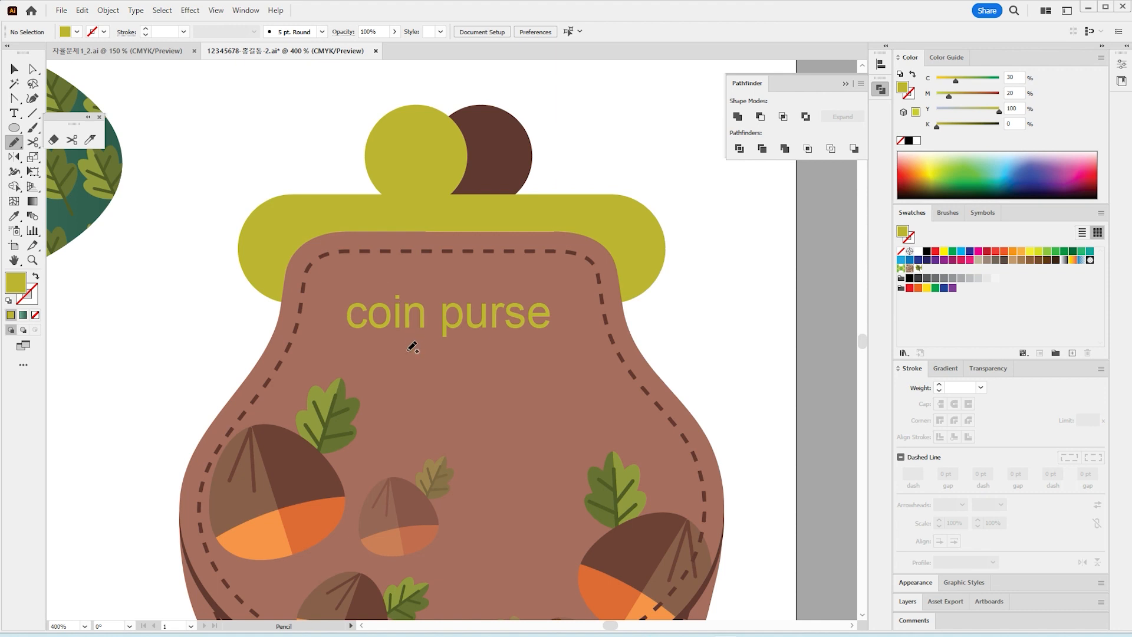
mouse_move(350, 342)
mouse_down()
mouse_move(365, 277)
mouse_move(538, 270)
mouse_move(570, 312)
mouse_move(525, 344)
mouse_up()
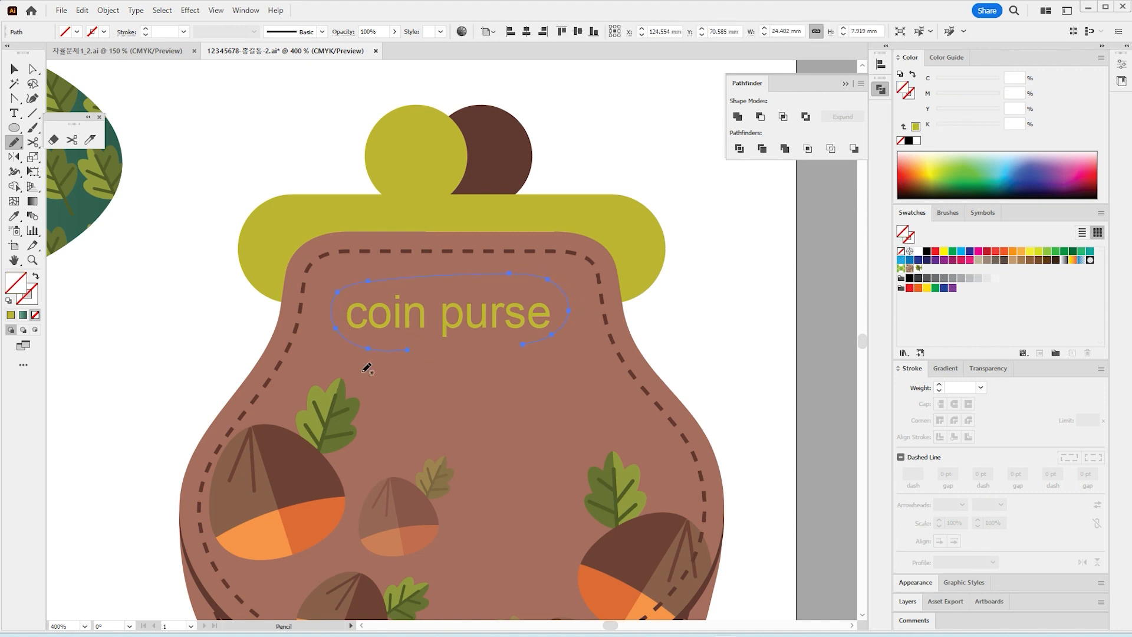
click(948, 213)
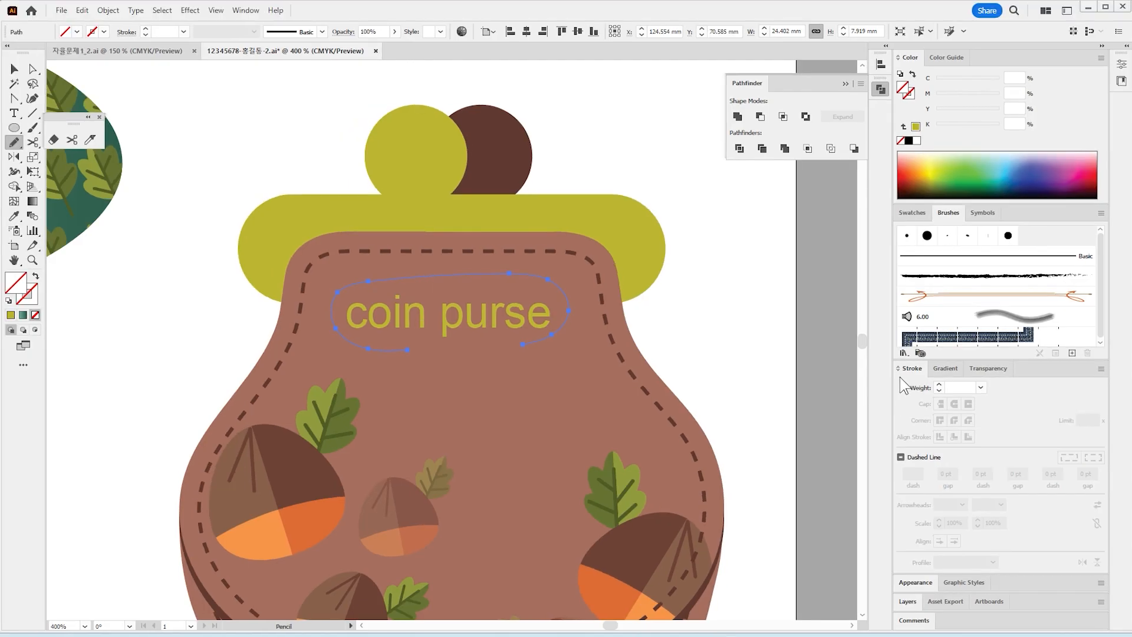
click(632, 304)
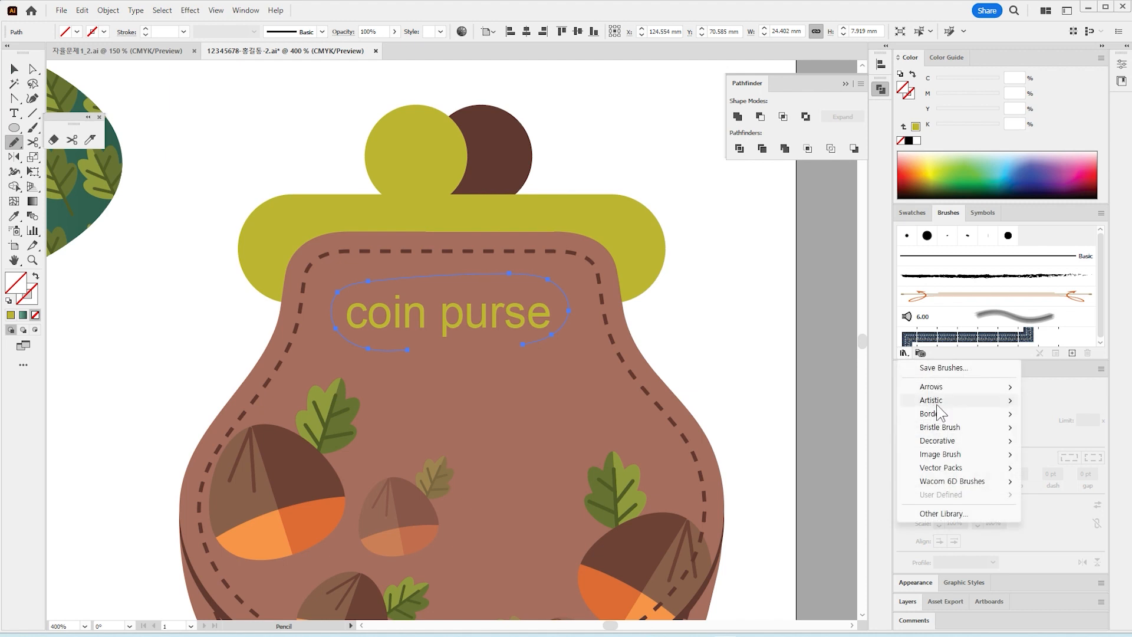
mouse_move(936, 403)
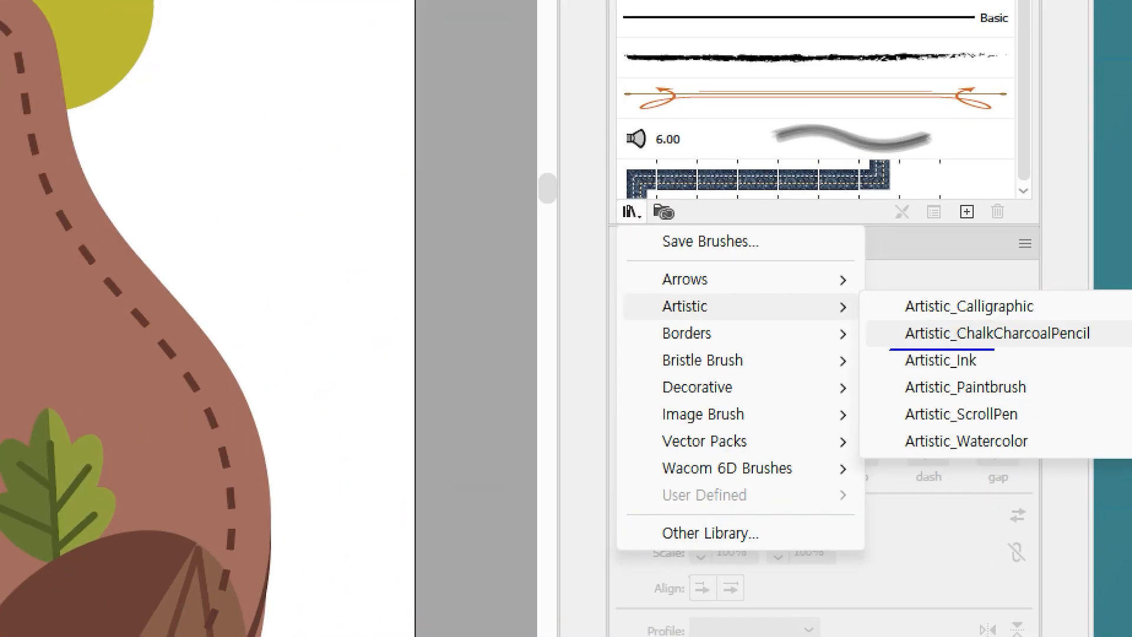
click(1062, 335)
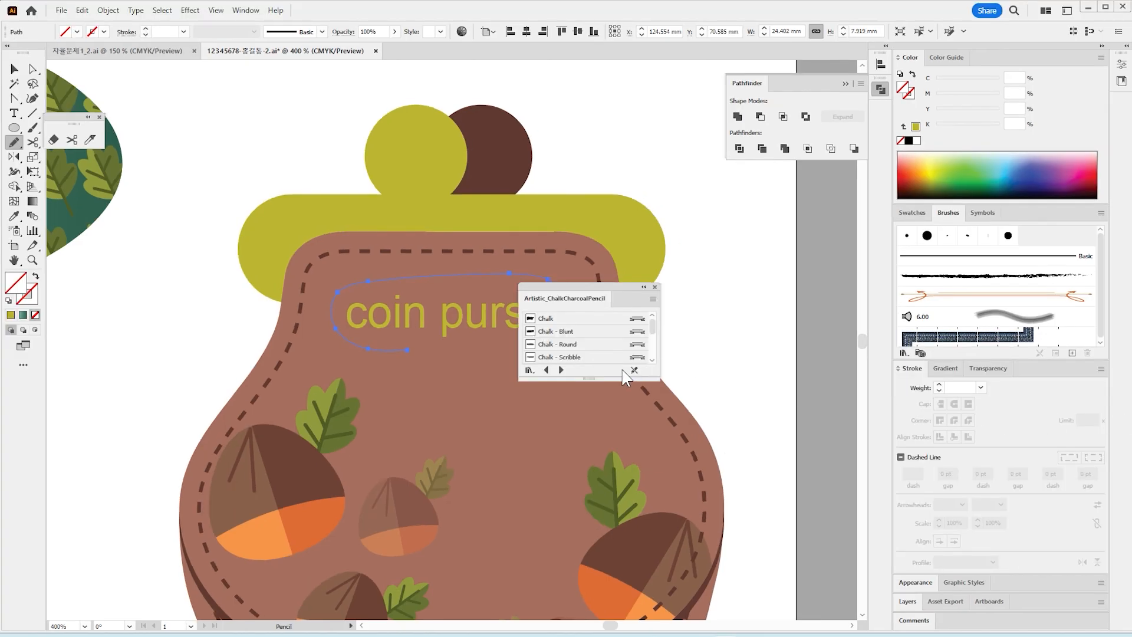
Apply the Charcoal - Pencil brush to the loop around the text, with the brush library moved off the artwork, and clear the selection
click(653, 299)
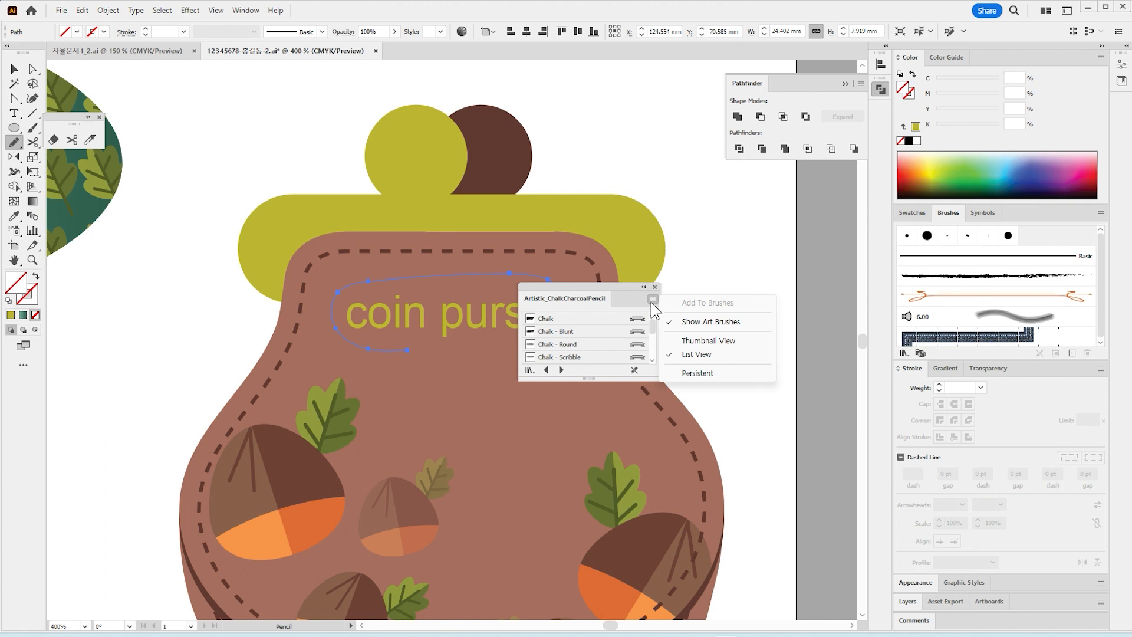
click(653, 299)
click(653, 299)
click(599, 374)
drag(592, 377, 602, 484)
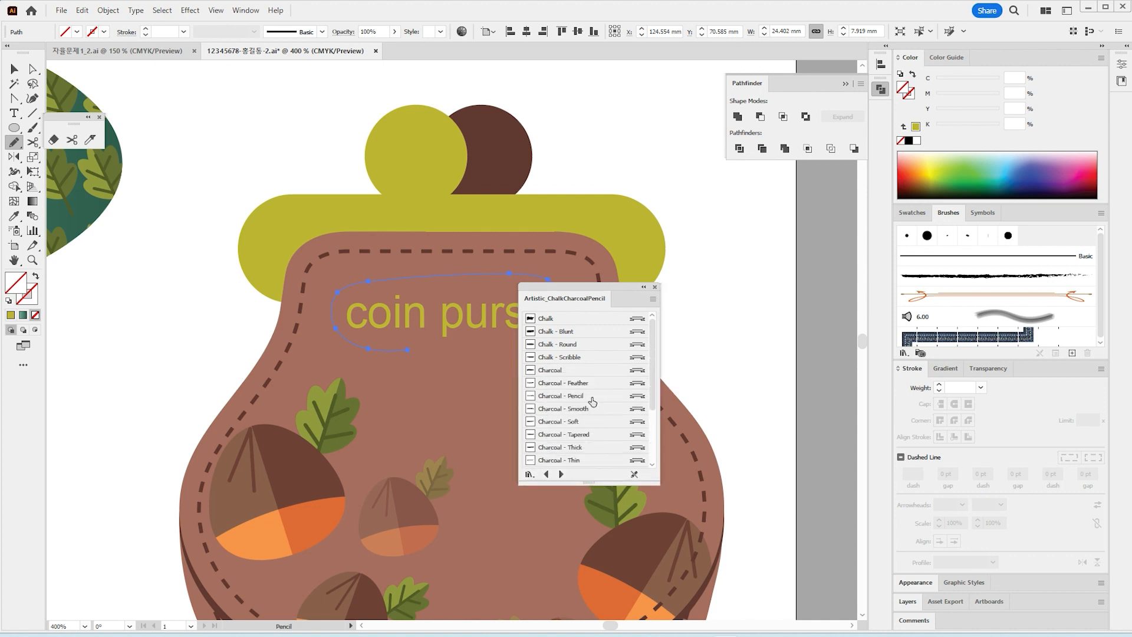
click(591, 398)
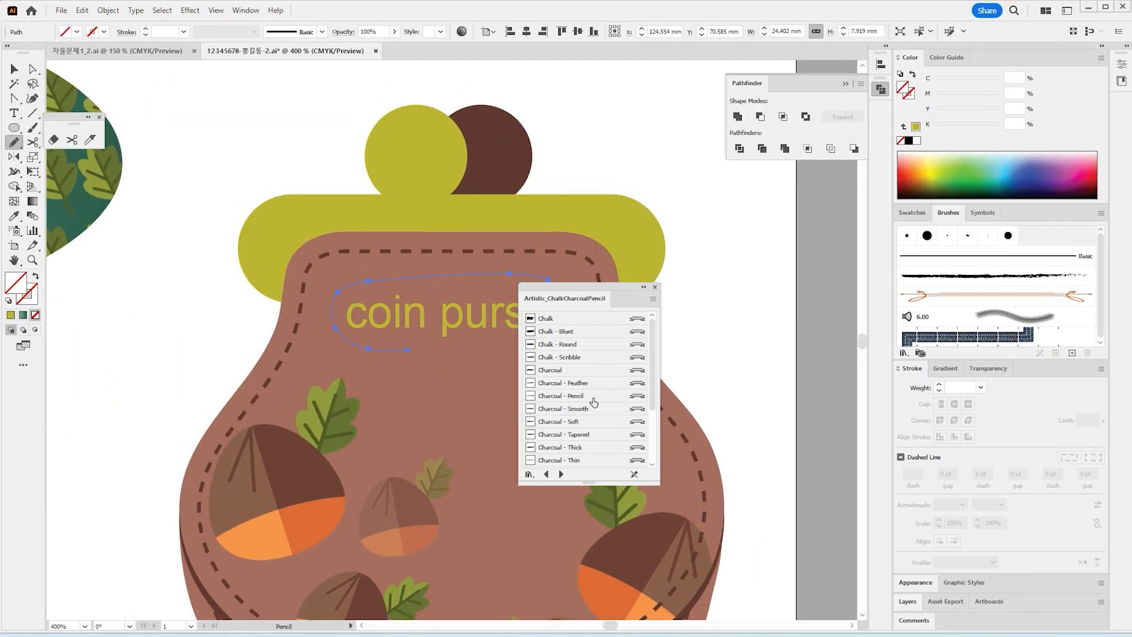
click(593, 402)
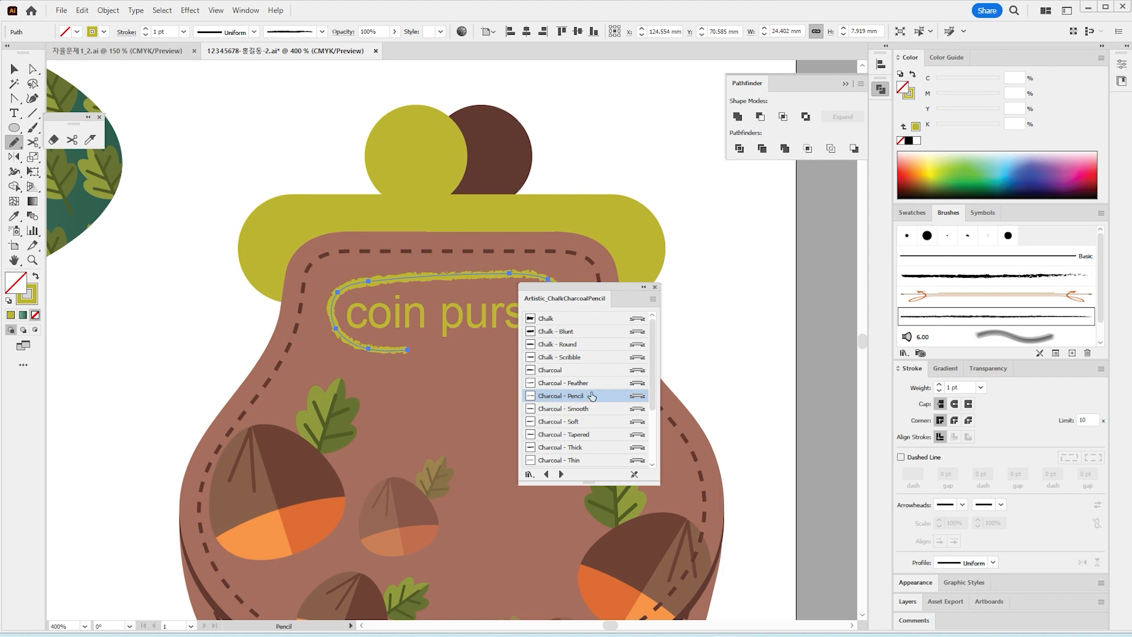
drag(568, 288, 782, 238)
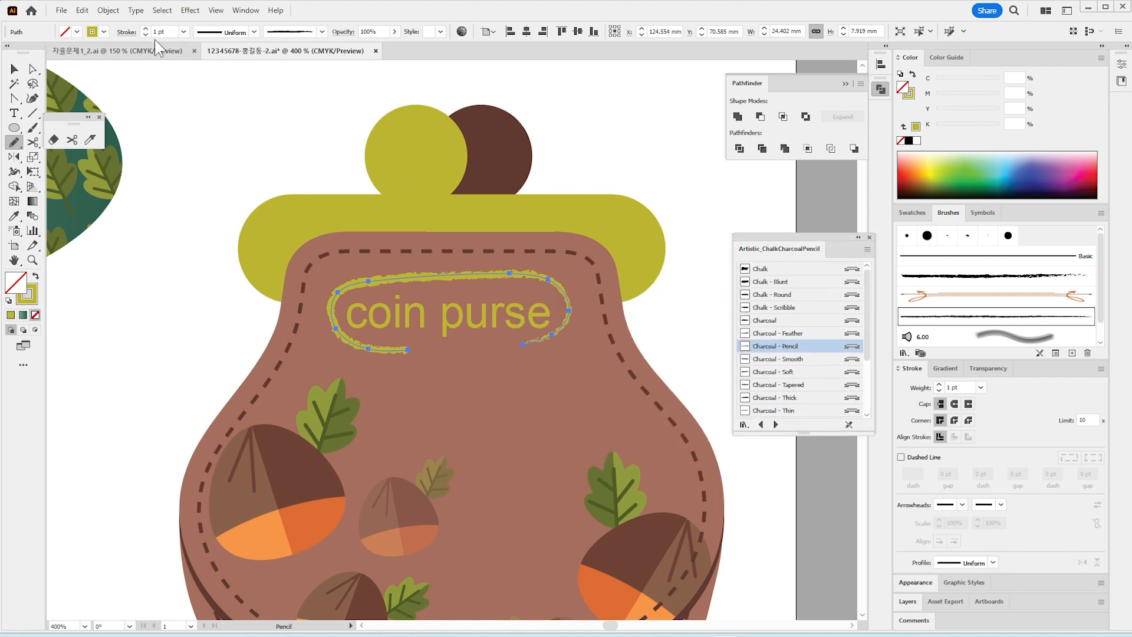
click(33, 70)
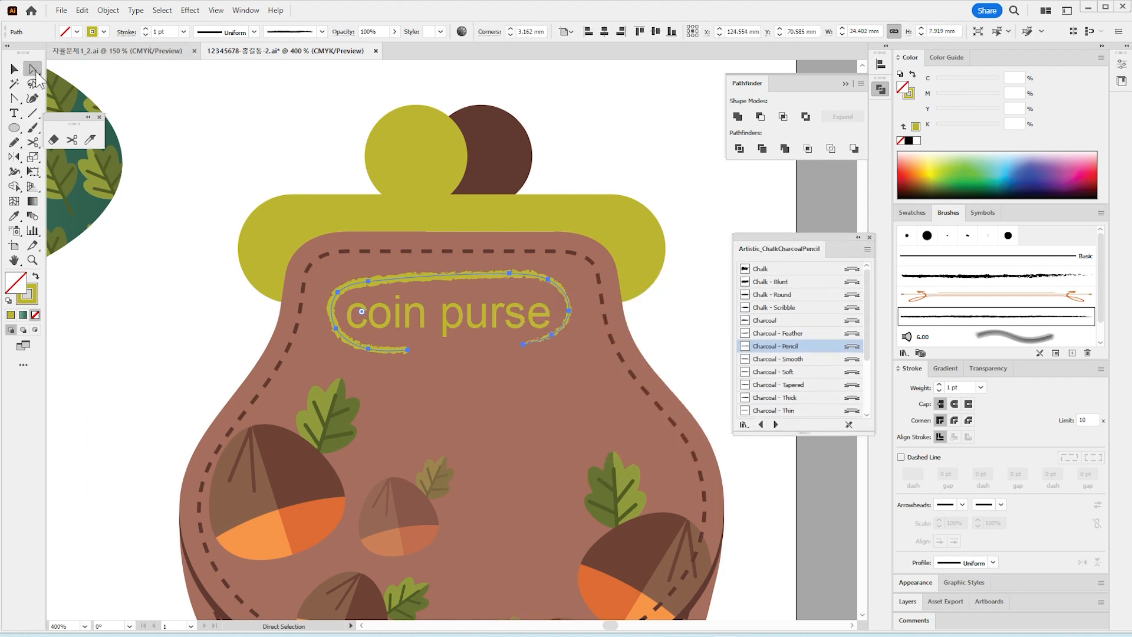
click(194, 319)
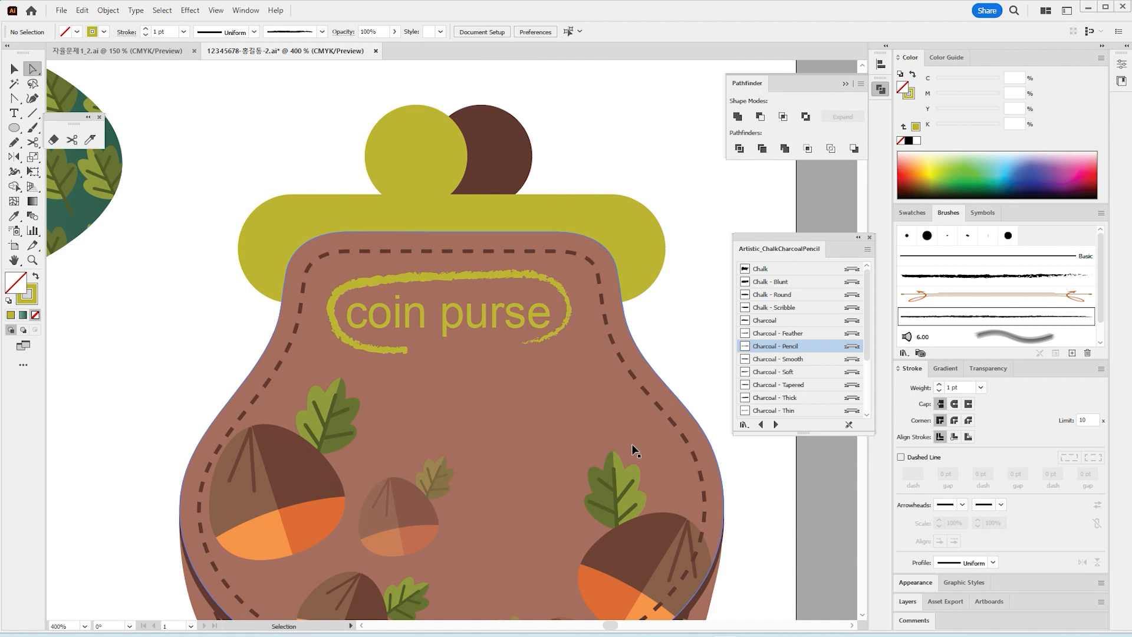
Select all parts of the coin purse, including the circles, bar, text and loop, and group them
key(ctrl+minus)
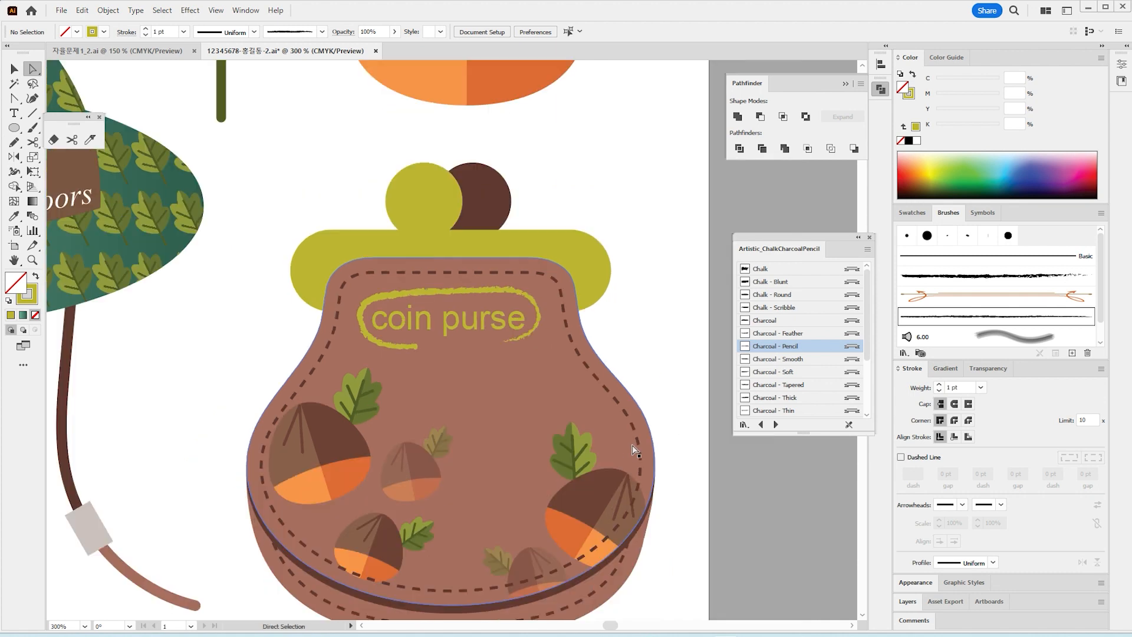
click(14, 69)
drag(323, 163, 663, 618)
key(ctrl+g)
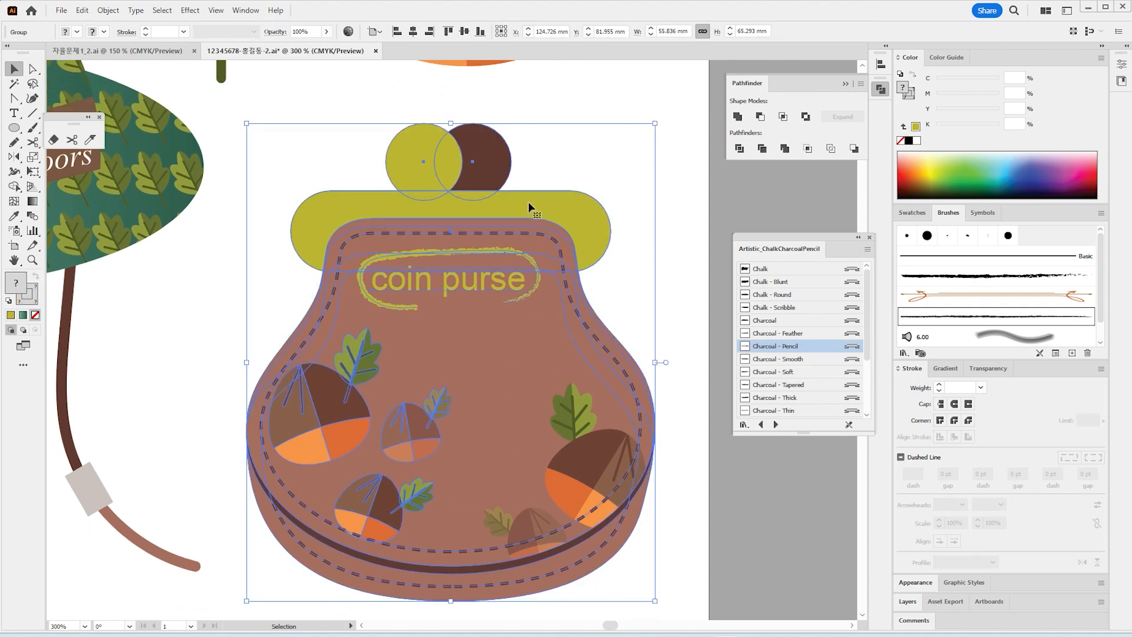
Apply a Multiply Drop Shadow to the purse group with 75% opacity, 2 mm X and Y offsets and 2 mm blur
click(190, 11)
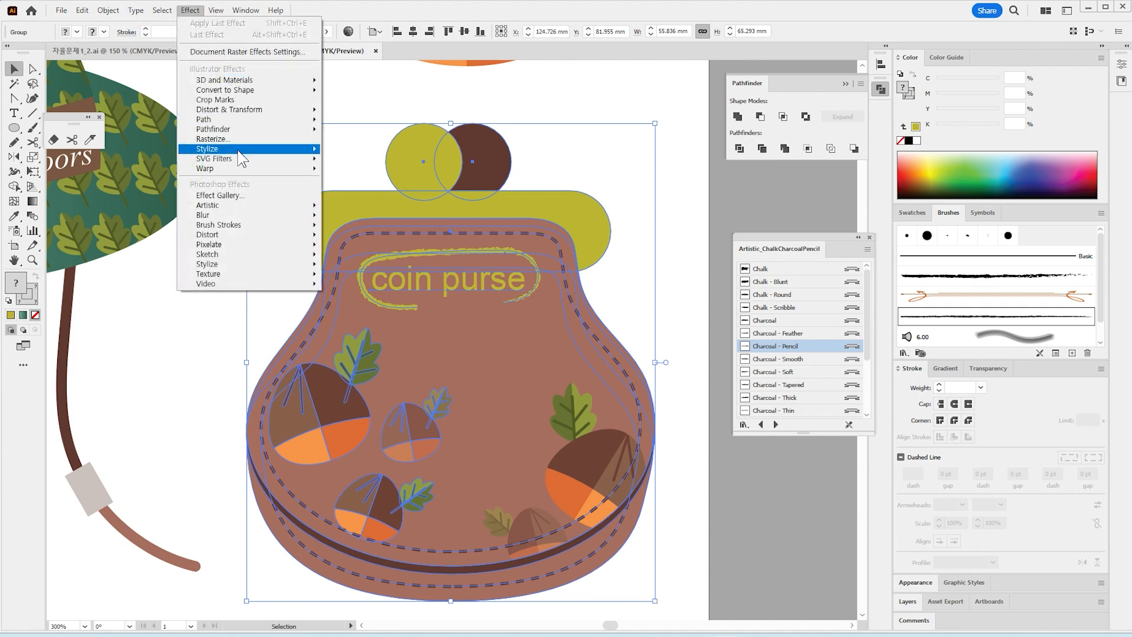
mouse_move(238, 152)
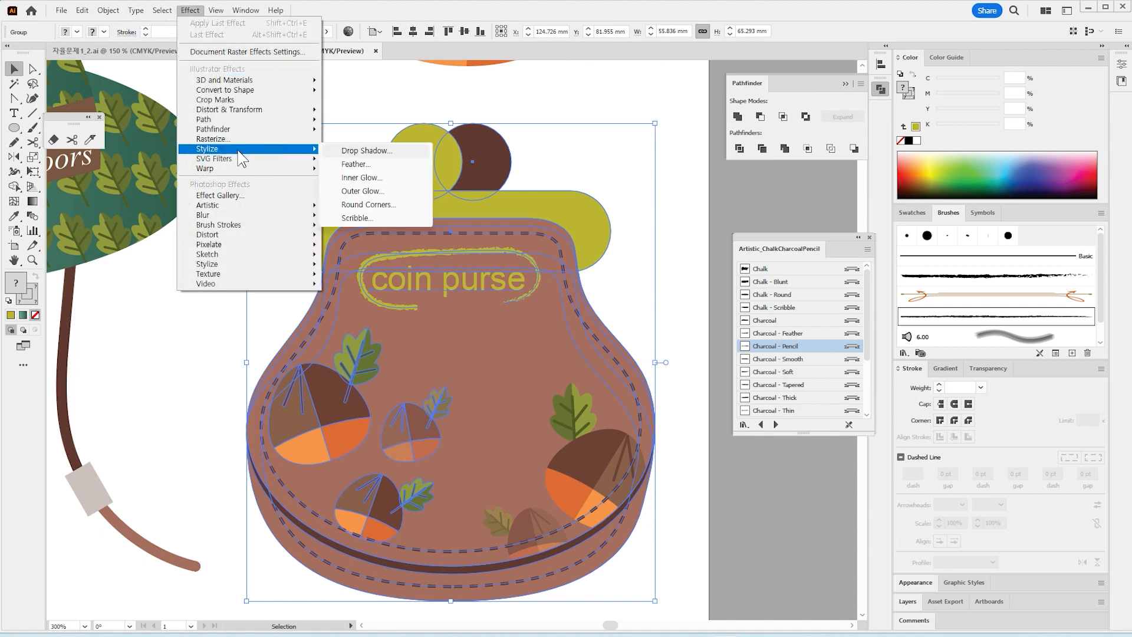
click(396, 151)
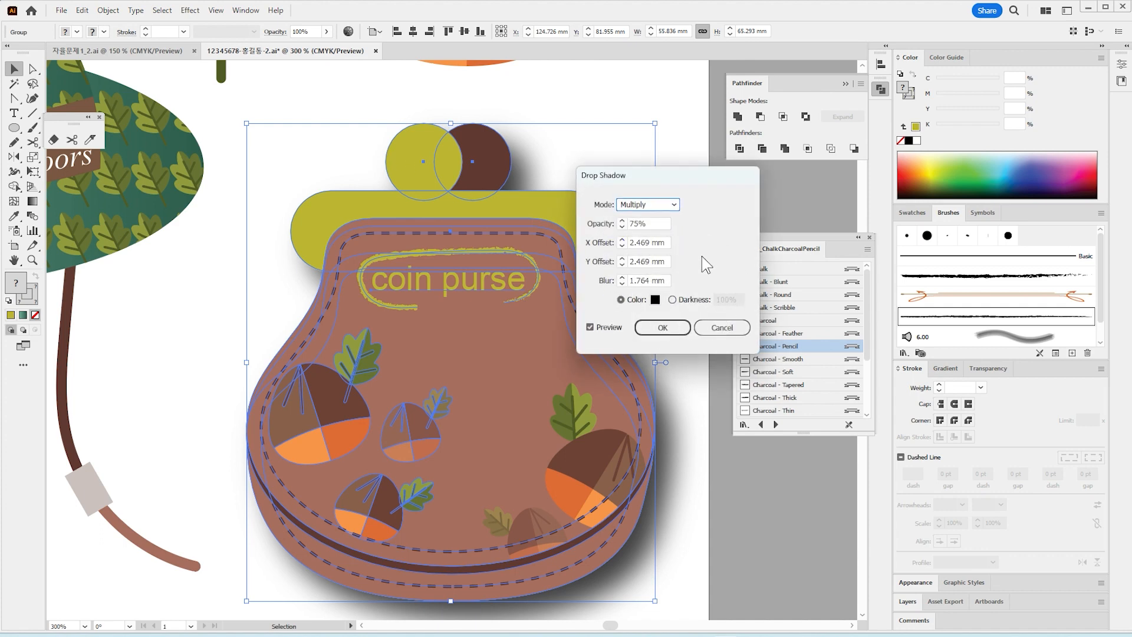
click(622, 245)
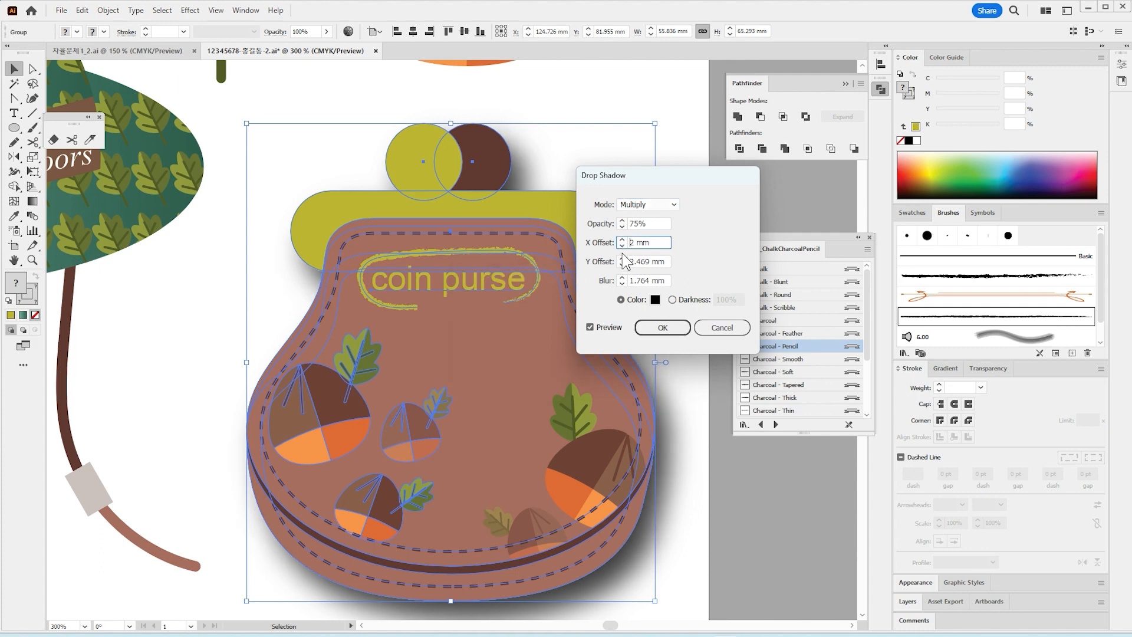
key(Tab)
text(2)
key(Tab)
text(2)
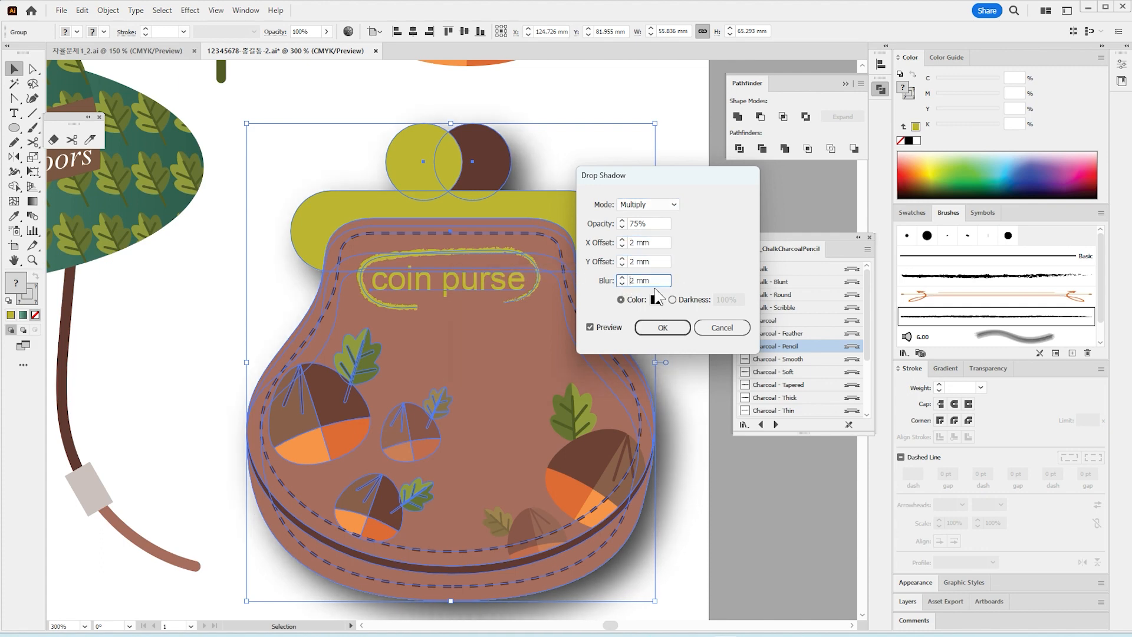
click(678, 327)
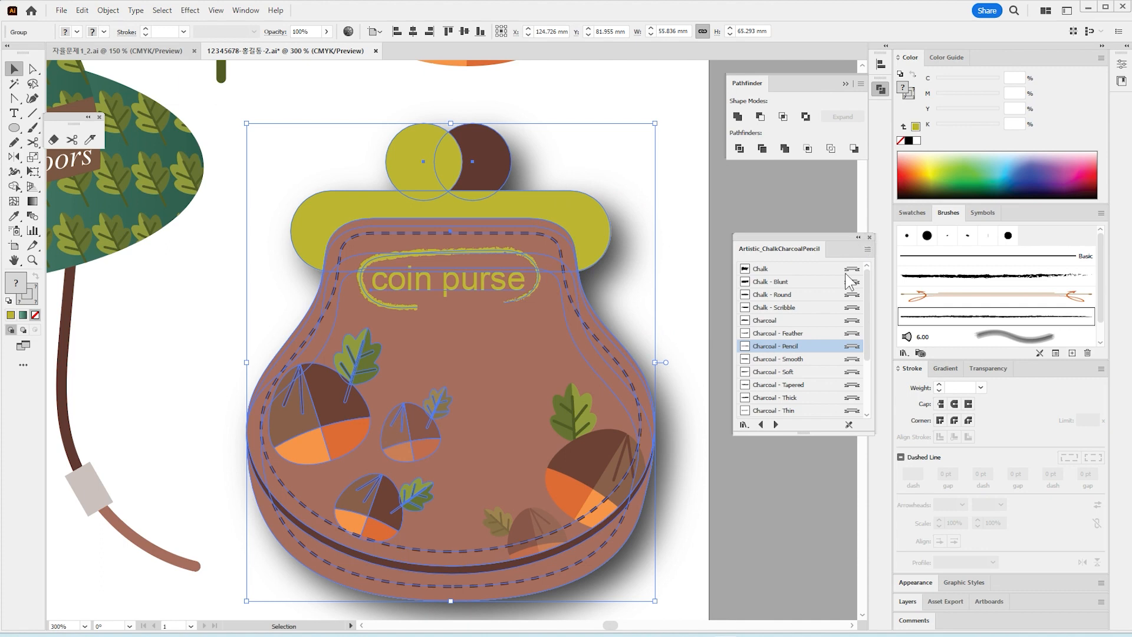
Close the brush library, clear the selection and save the document
click(870, 237)
click(719, 378)
key(ctrl+1)
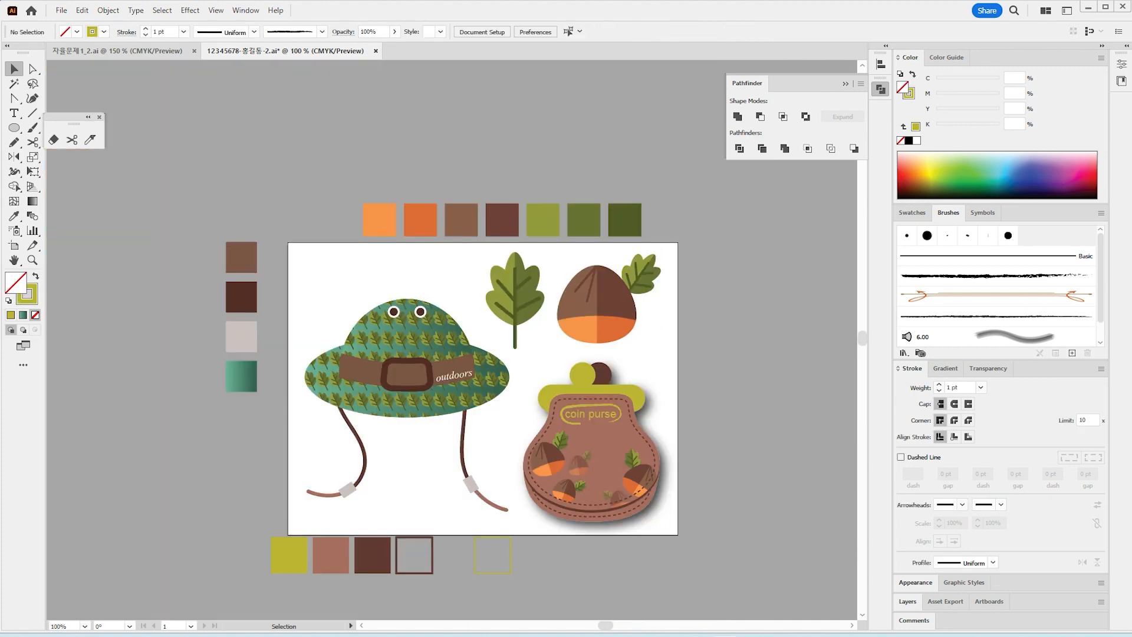
key(z)
key(ctrl+equal)
click(61, 10)
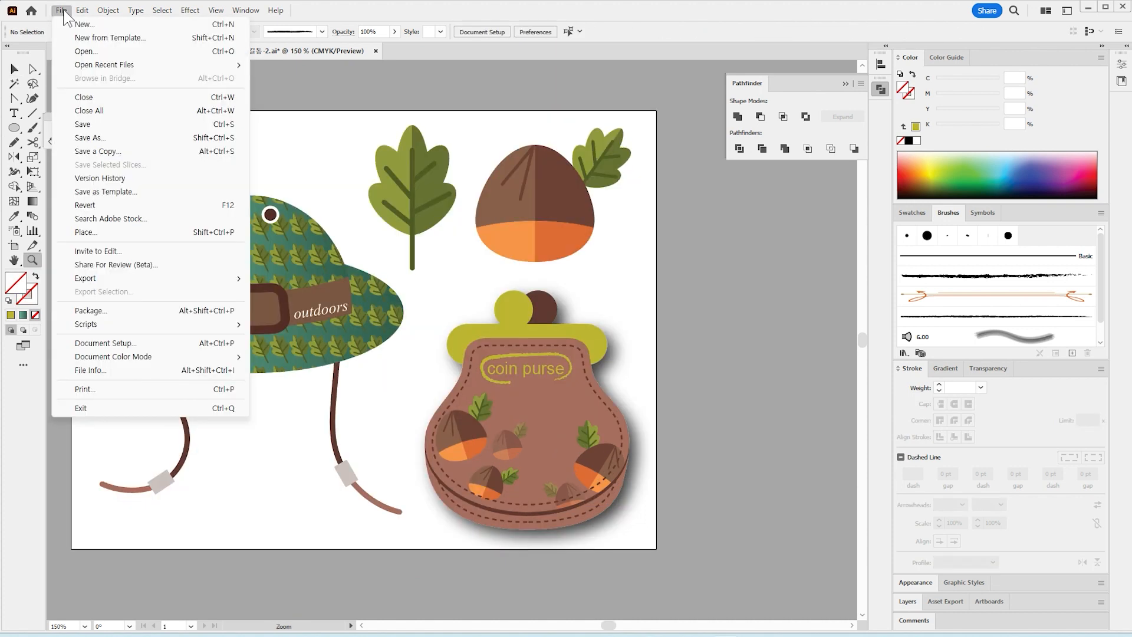
click(113, 126)
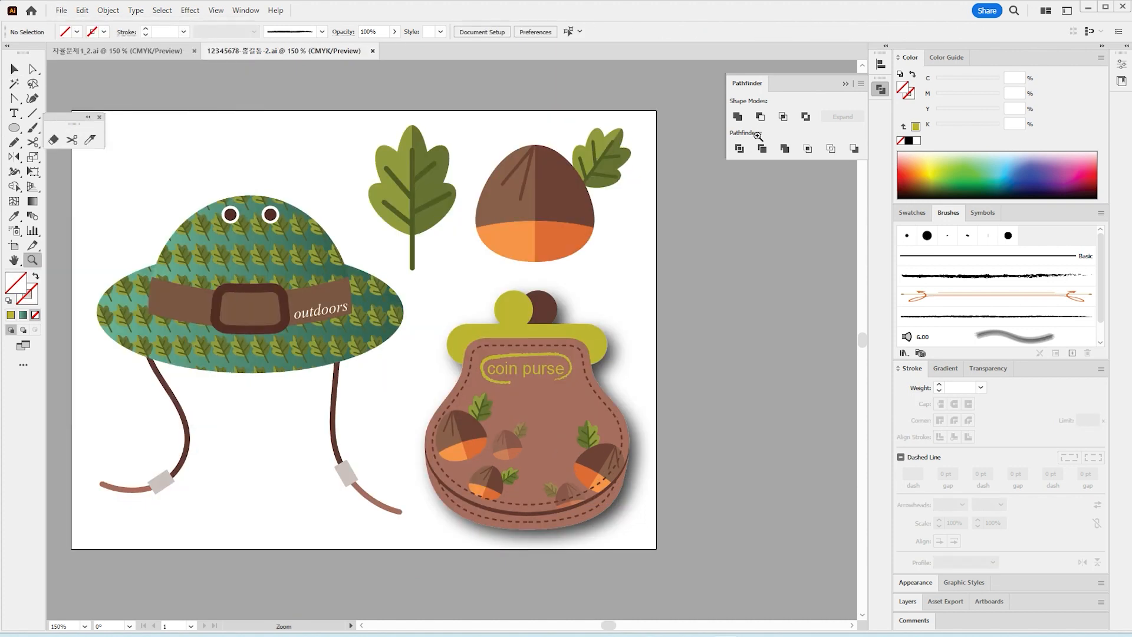